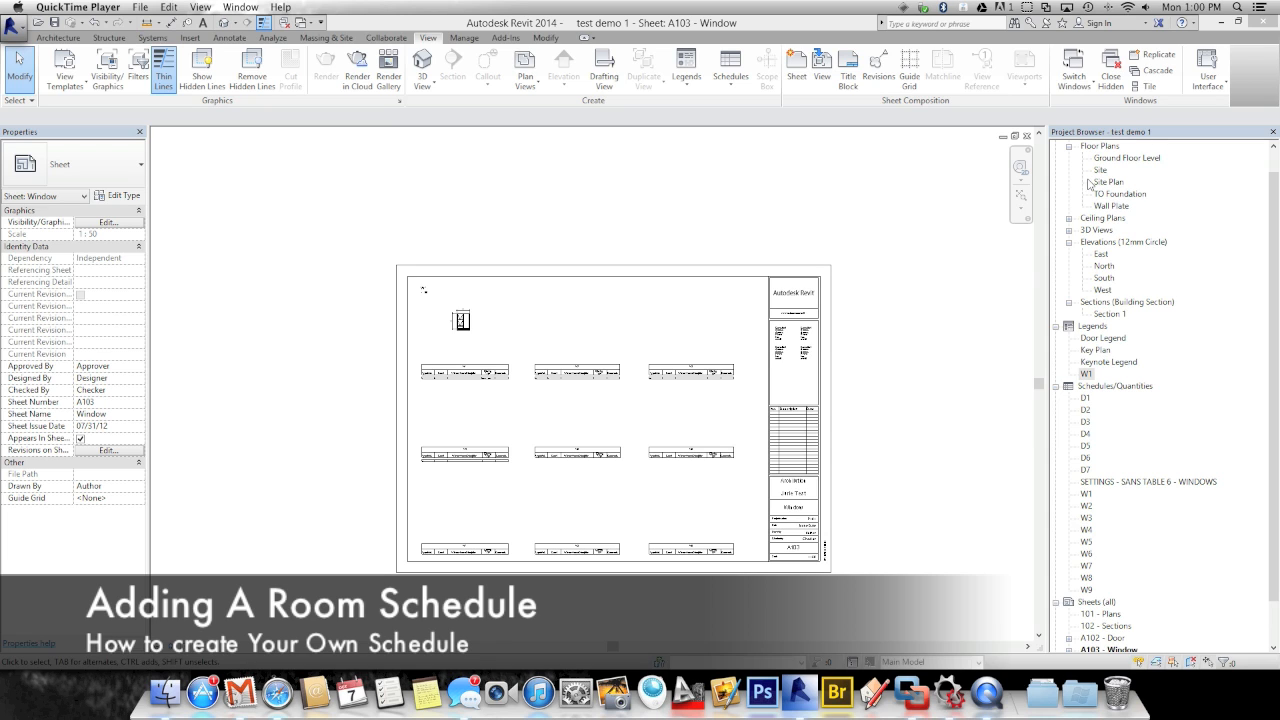
- Open the Ground Floor Level floor plan and examine its rooms and room tags
double_click(1118, 160)
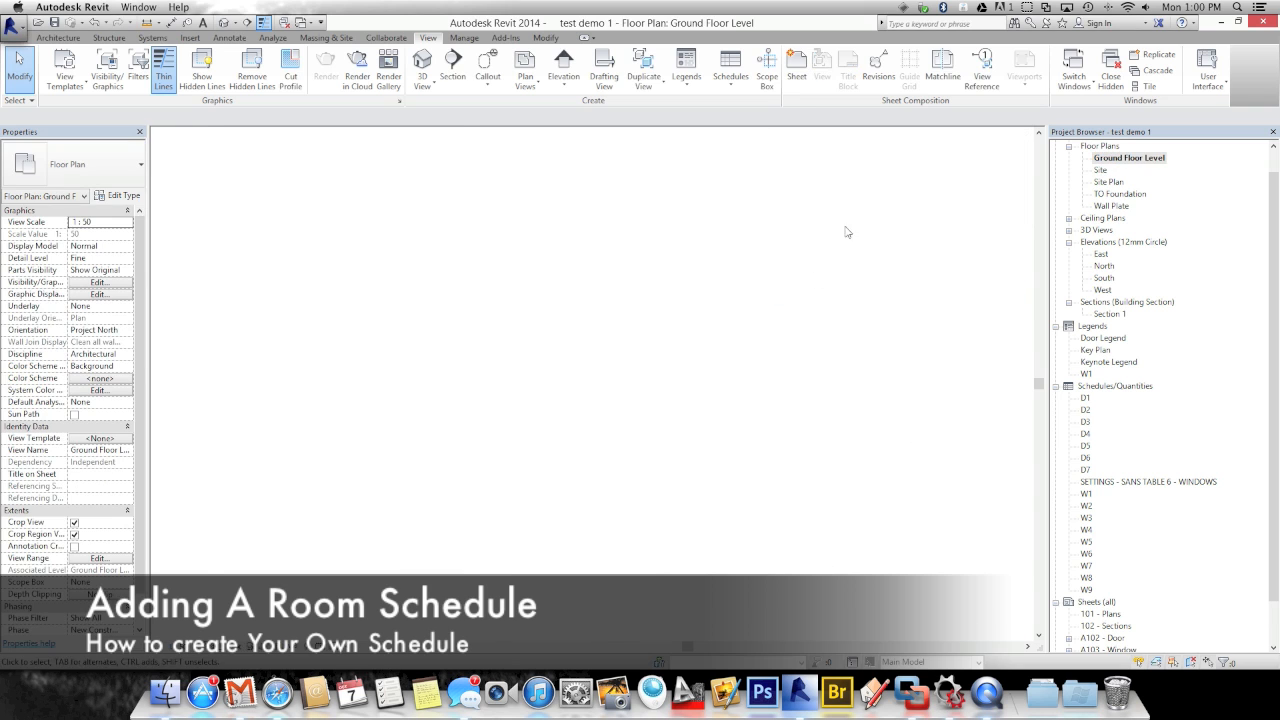
scroll(655, 383, down, 4)
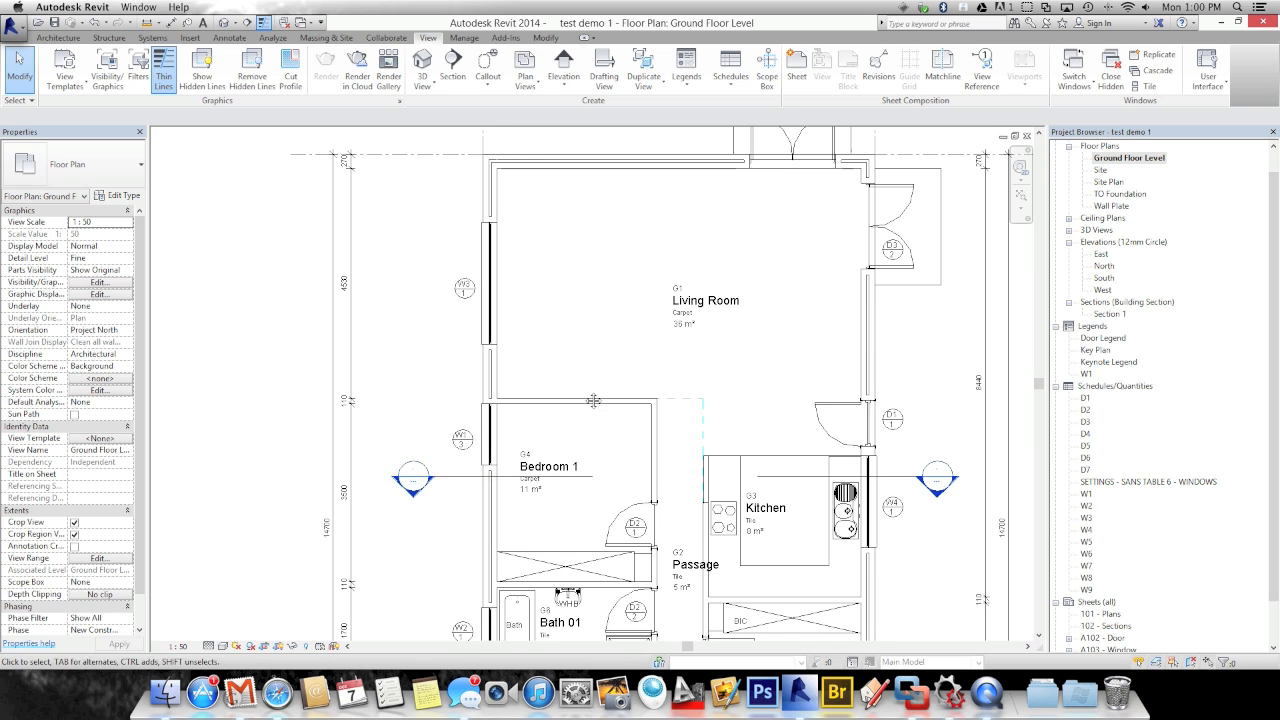
middle_drag(581, 503, 585, 390)
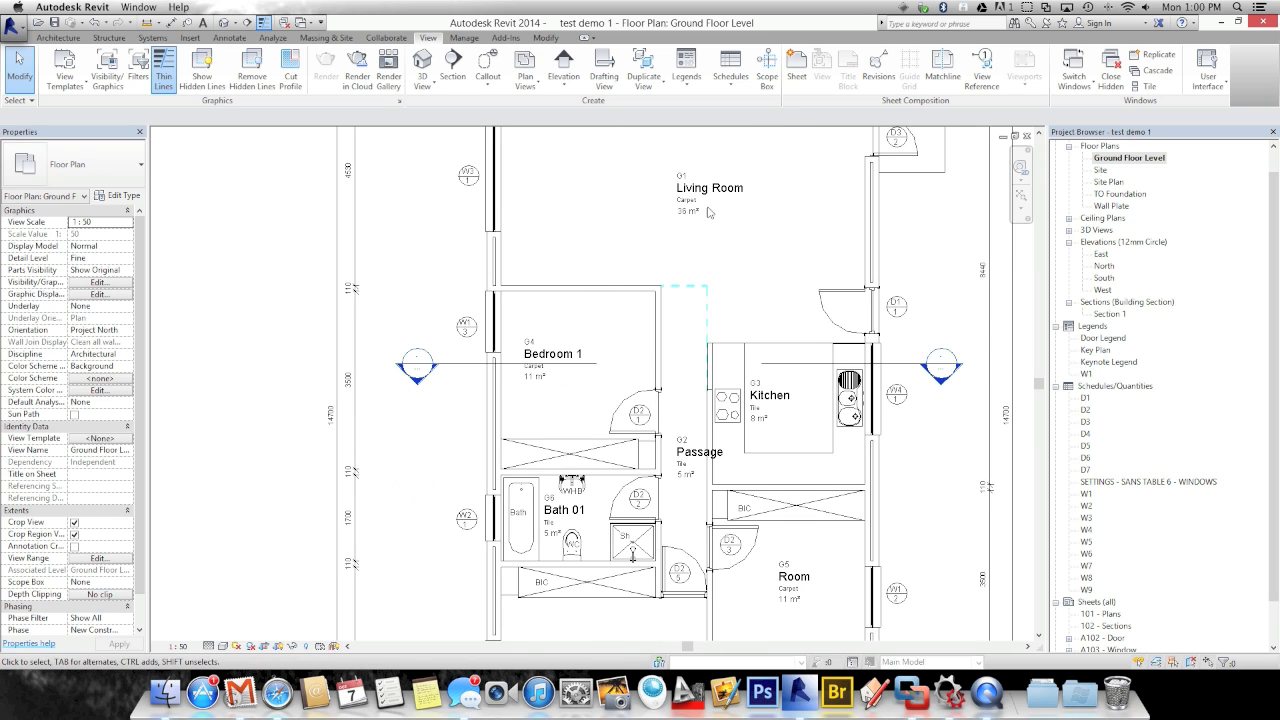
middle_drag(730, 547, 651, 499)
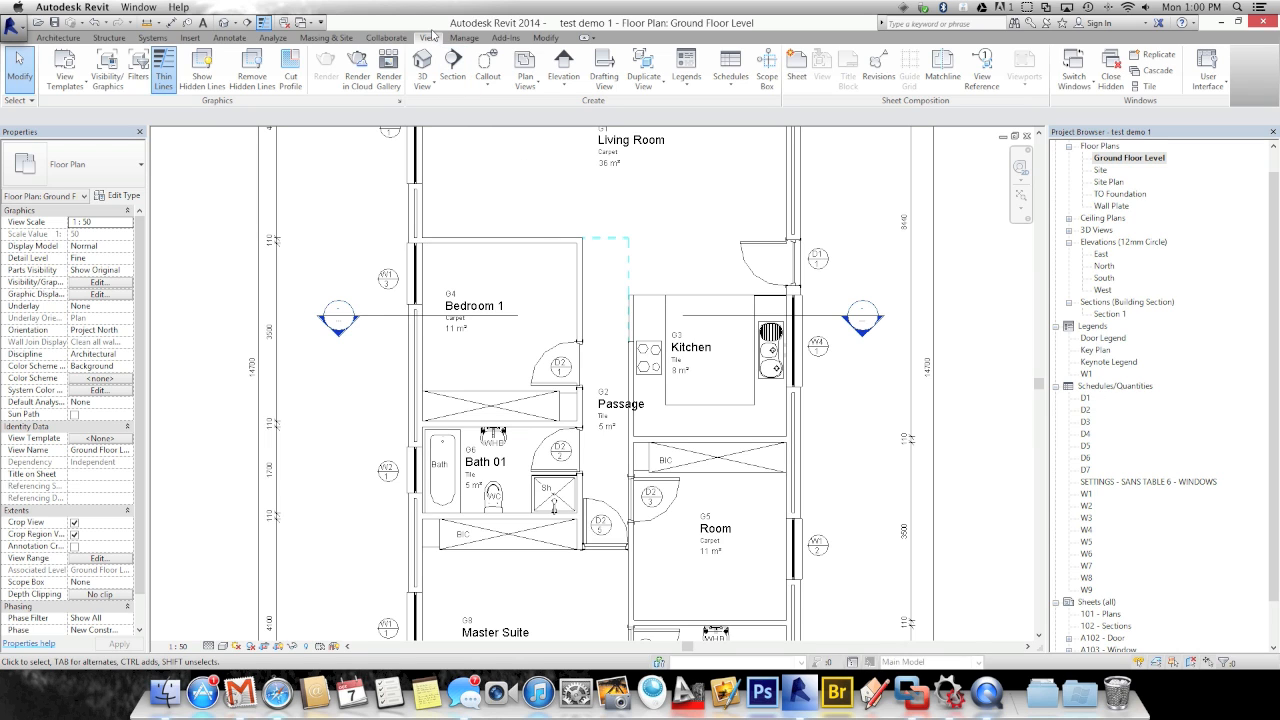
- Create a new Schedule/Quantities schedule for the Rooms category in the New Construction phase
click(725, 76)
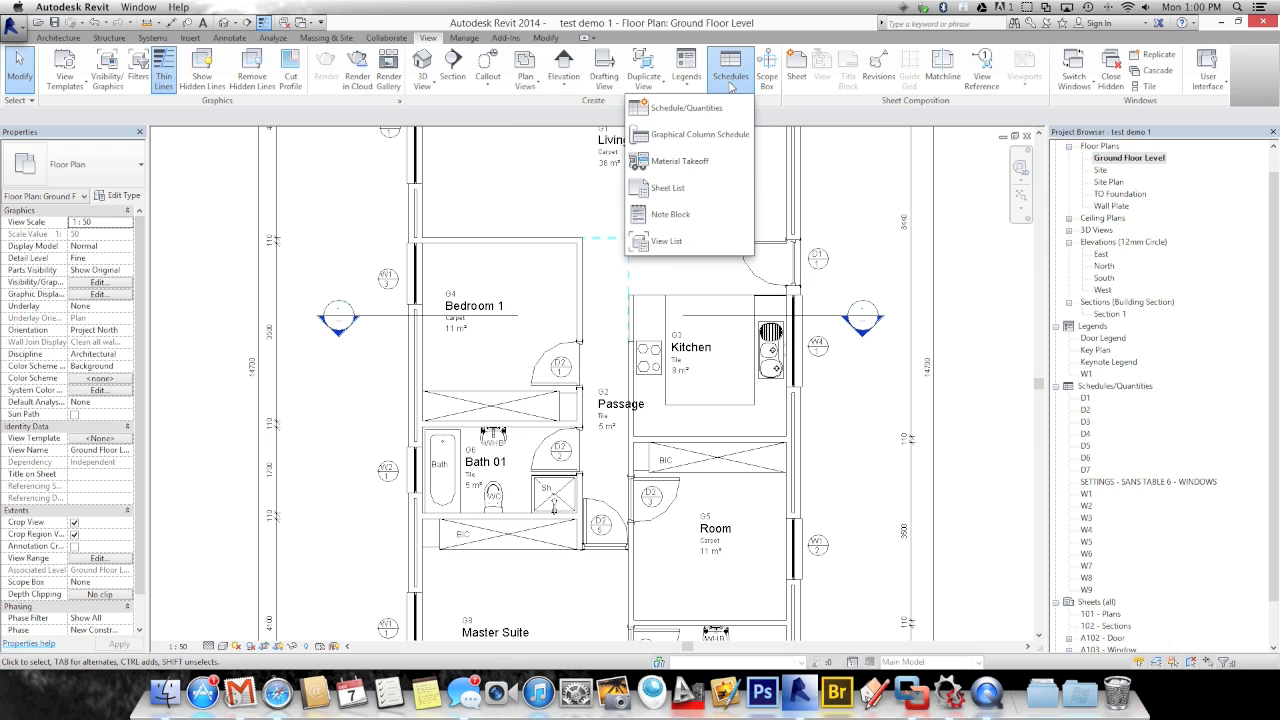
click(664, 110)
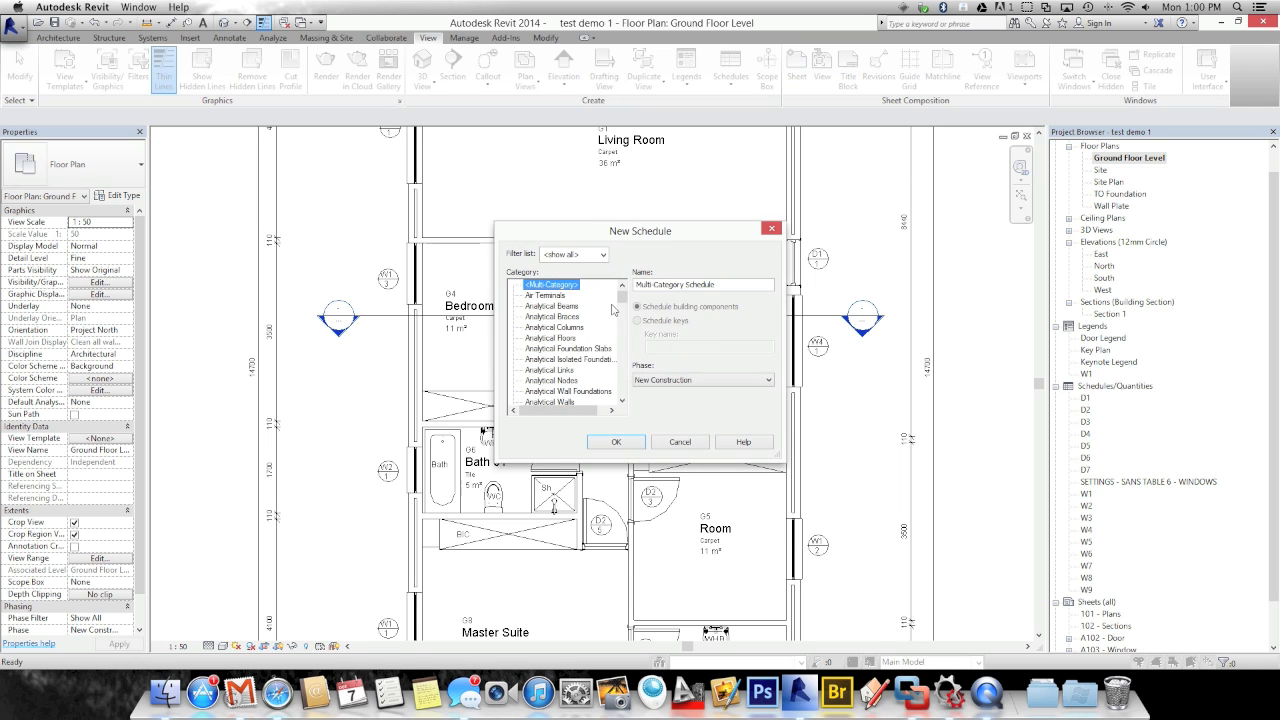
drag(622, 297, 627, 371)
click(536, 381)
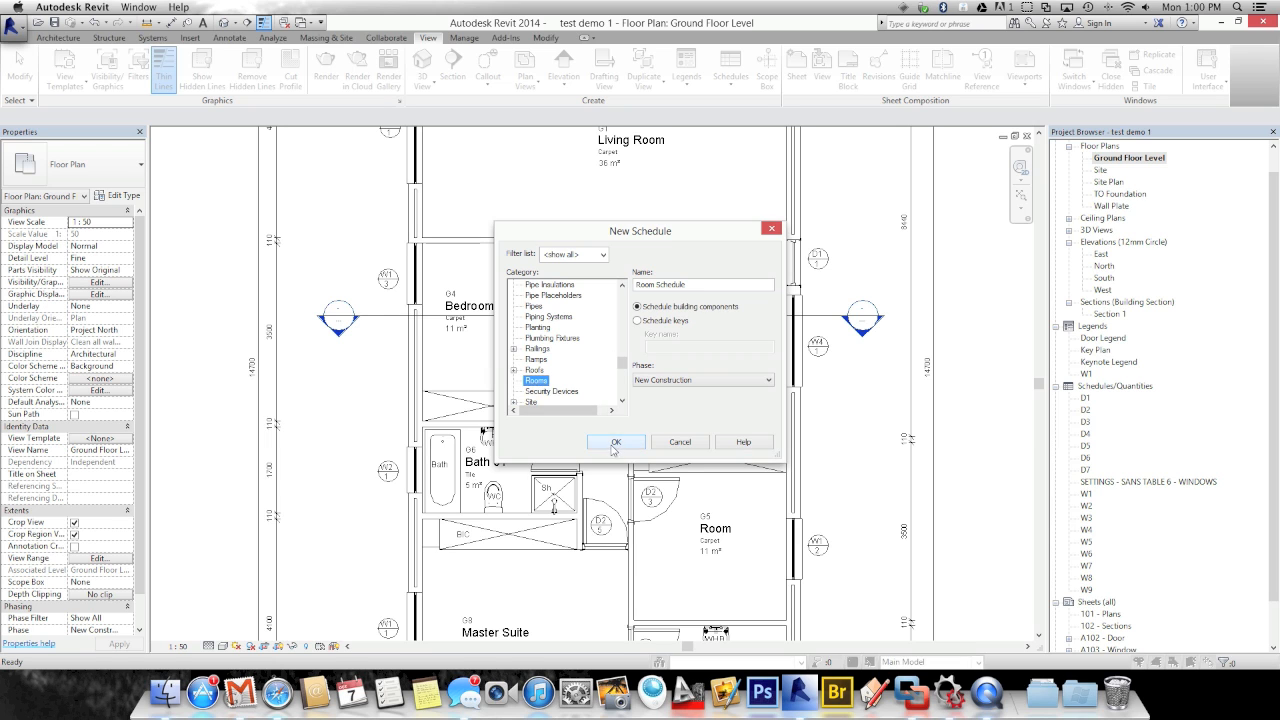
click(615, 443)
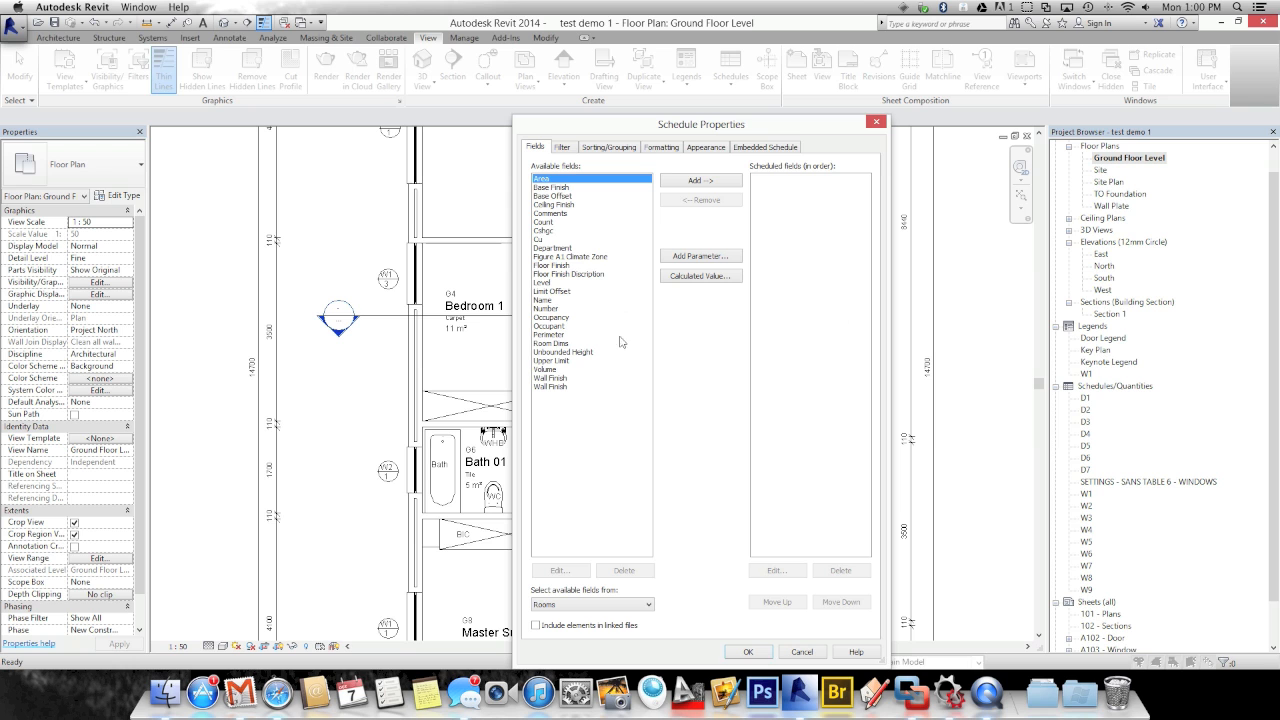
- Add the Number, Name, Area and Floor Finish fields to the room schedule
drag(627, 133, 667, 172)
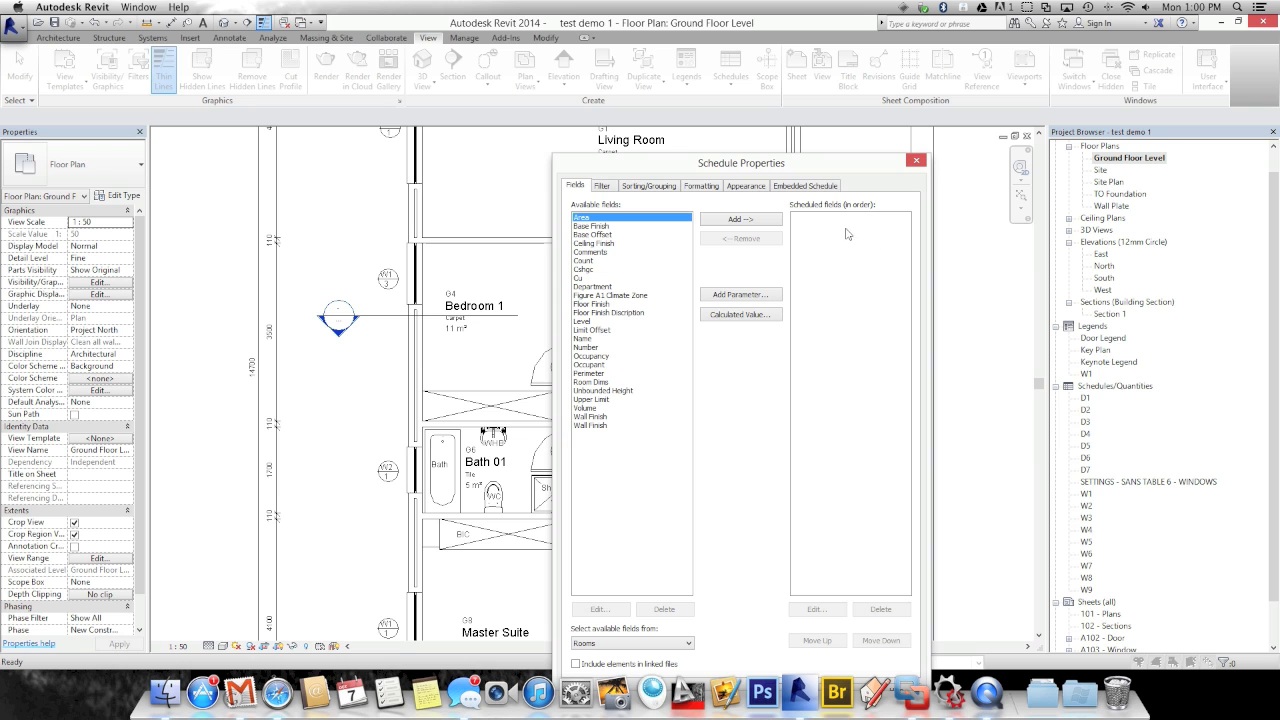
drag(683, 172, 727, 218)
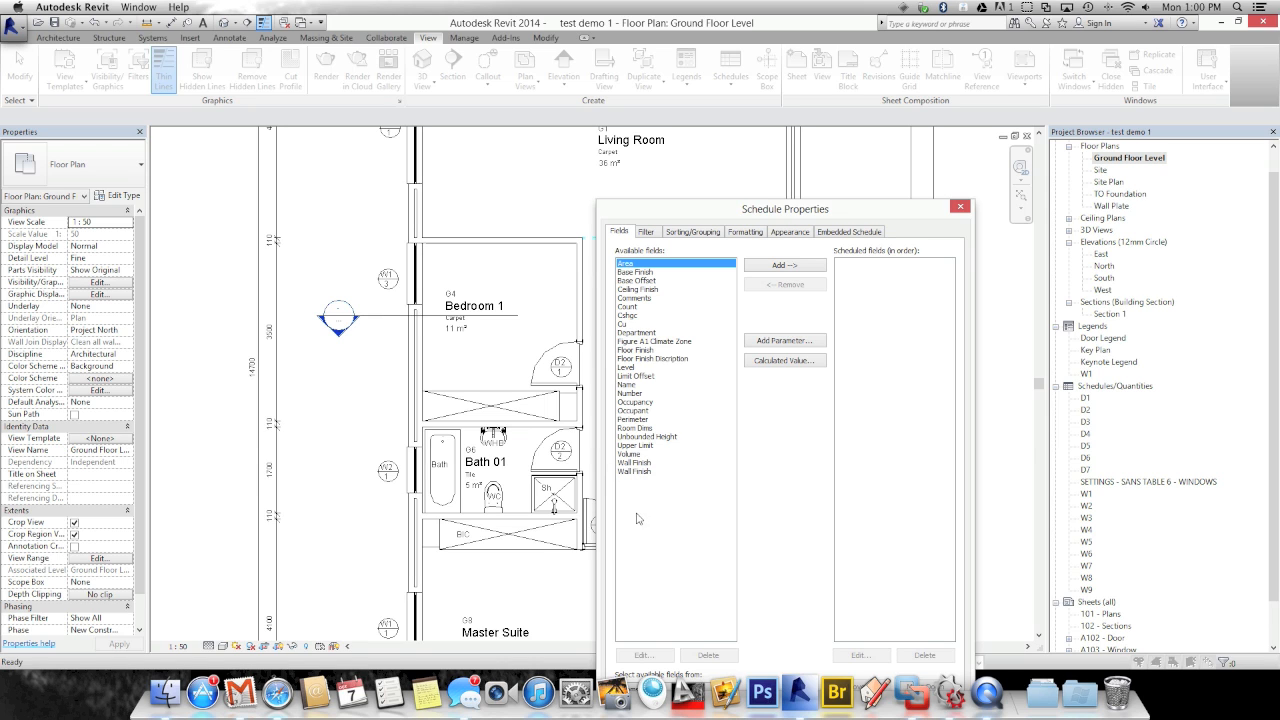
click(630, 393)
click(770, 266)
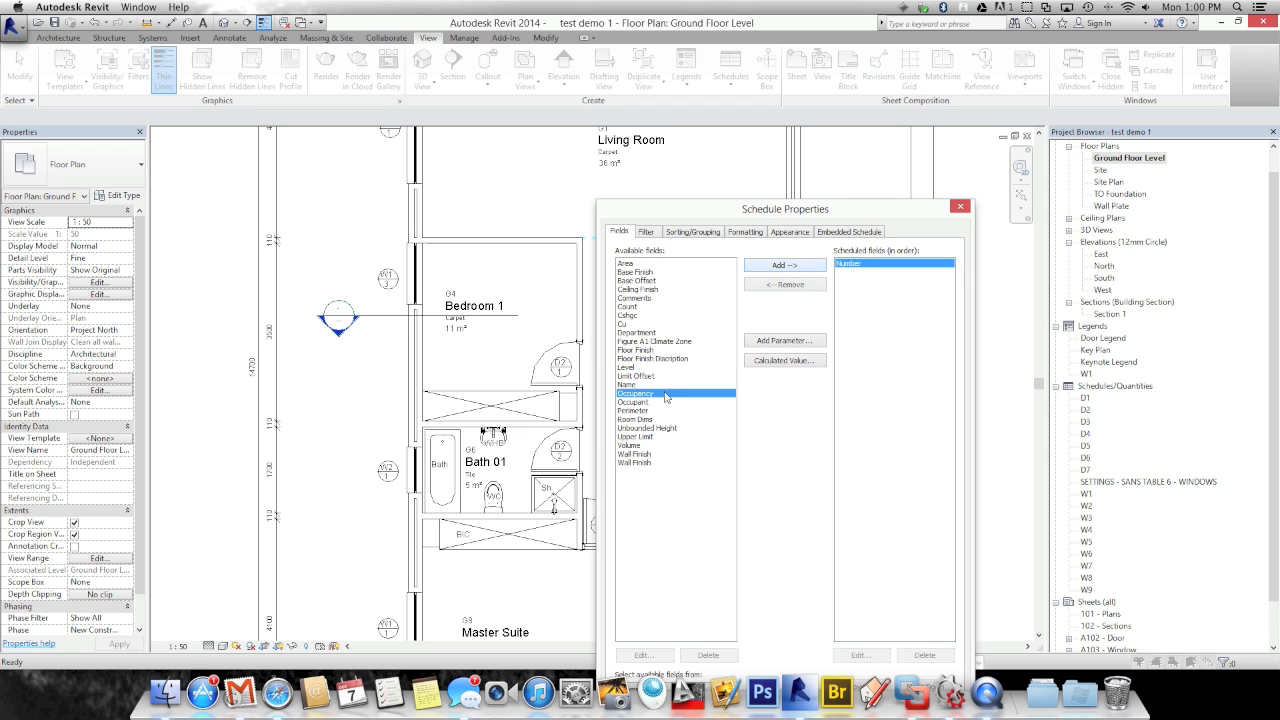
click(630, 385)
click(776, 266)
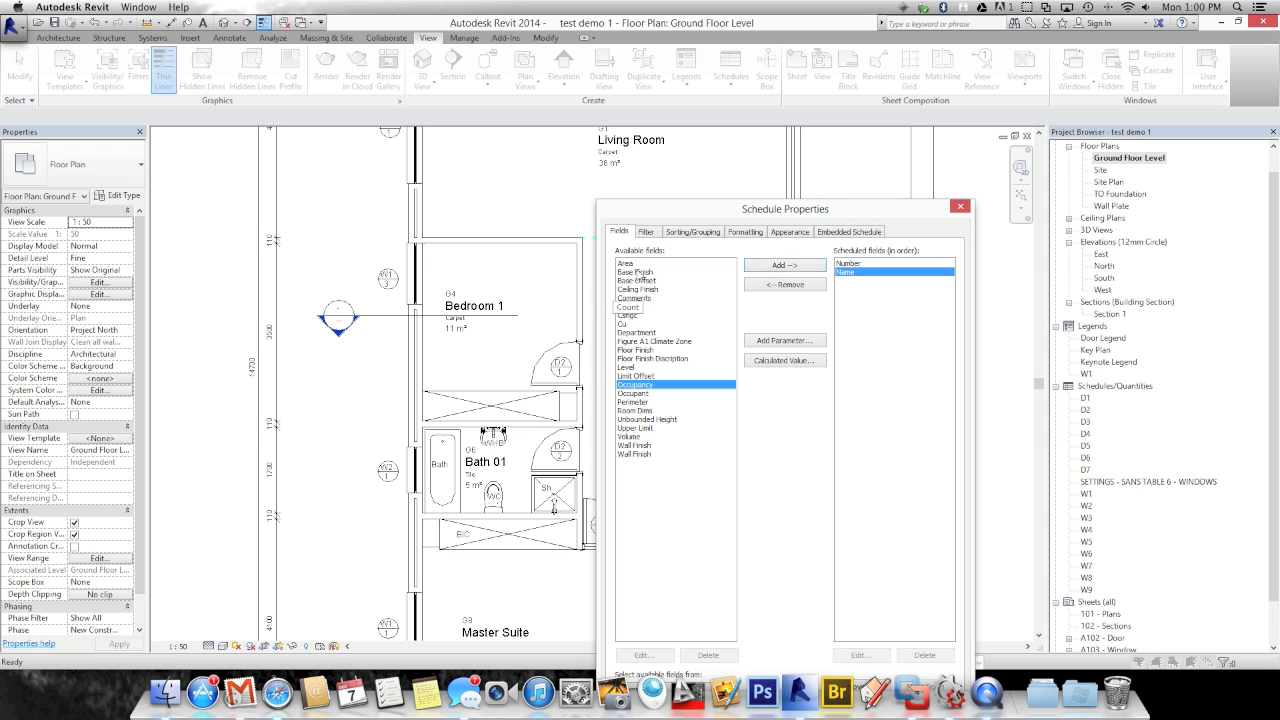
click(627, 263)
click(771, 266)
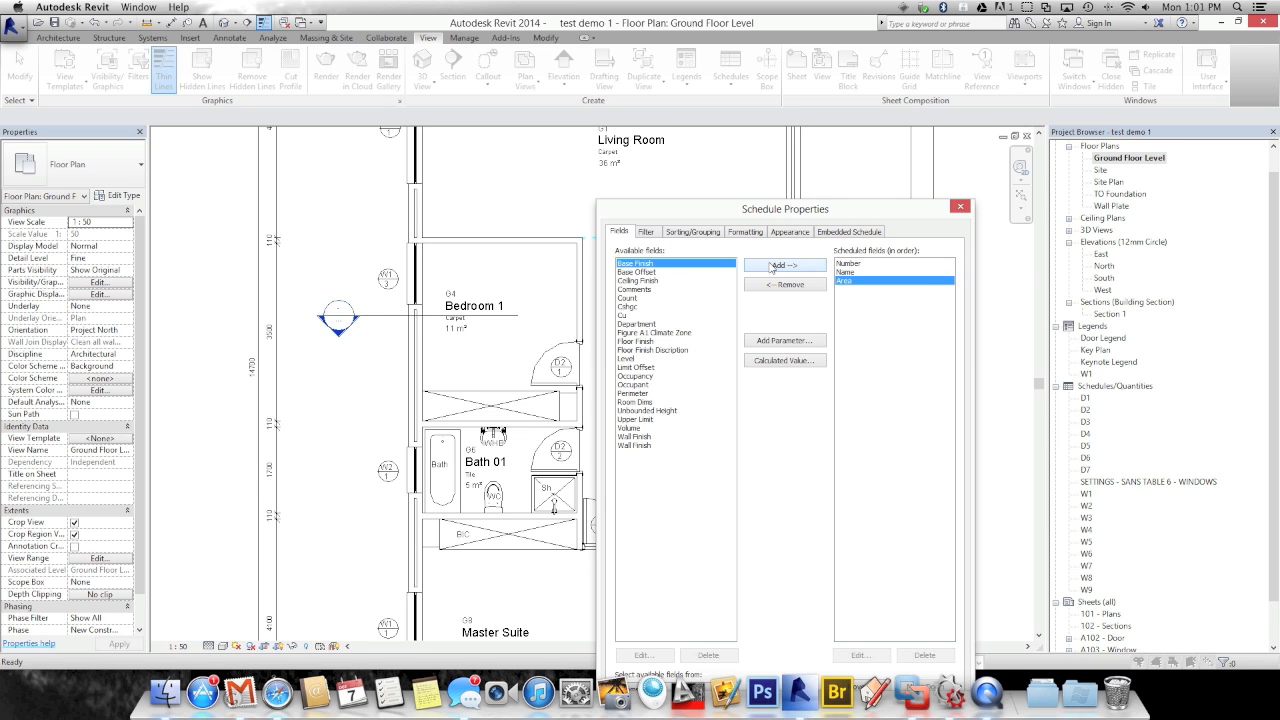
click(636, 342)
click(770, 267)
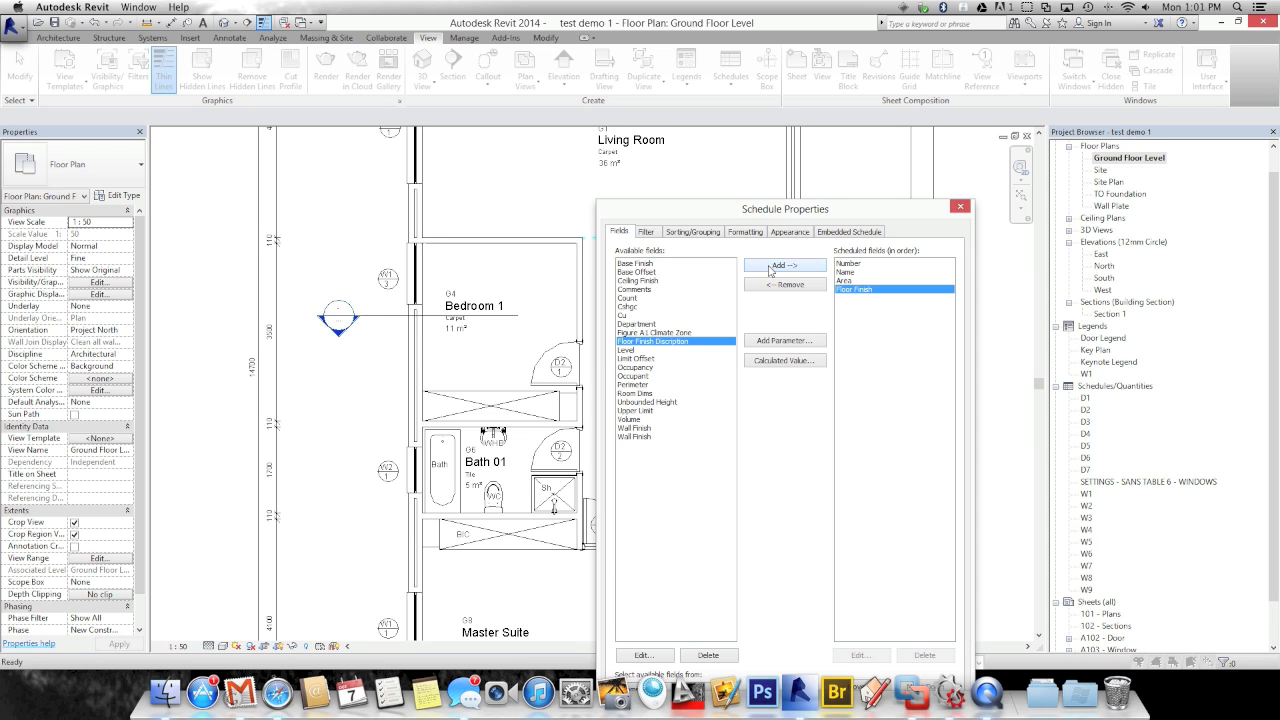
- Move the Floor Finish field above Area in the scheduled fields order
drag(703, 214, 583, 157)
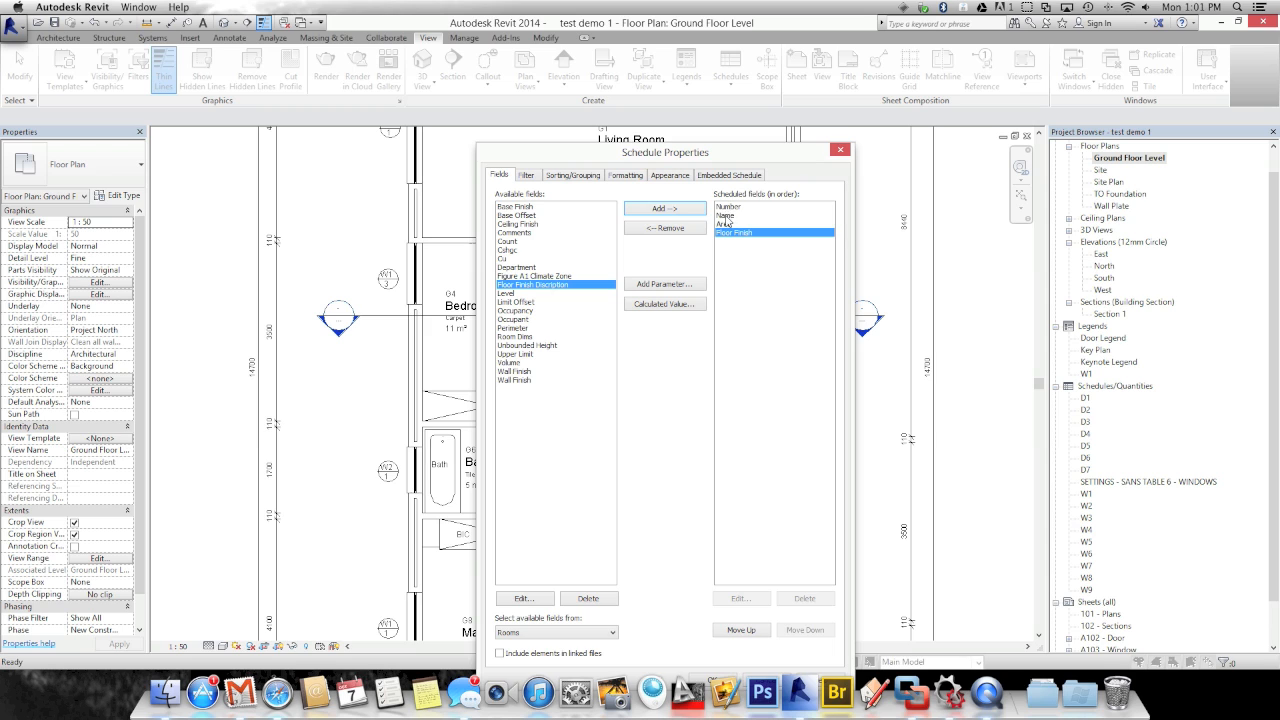
click(727, 215)
click(726, 224)
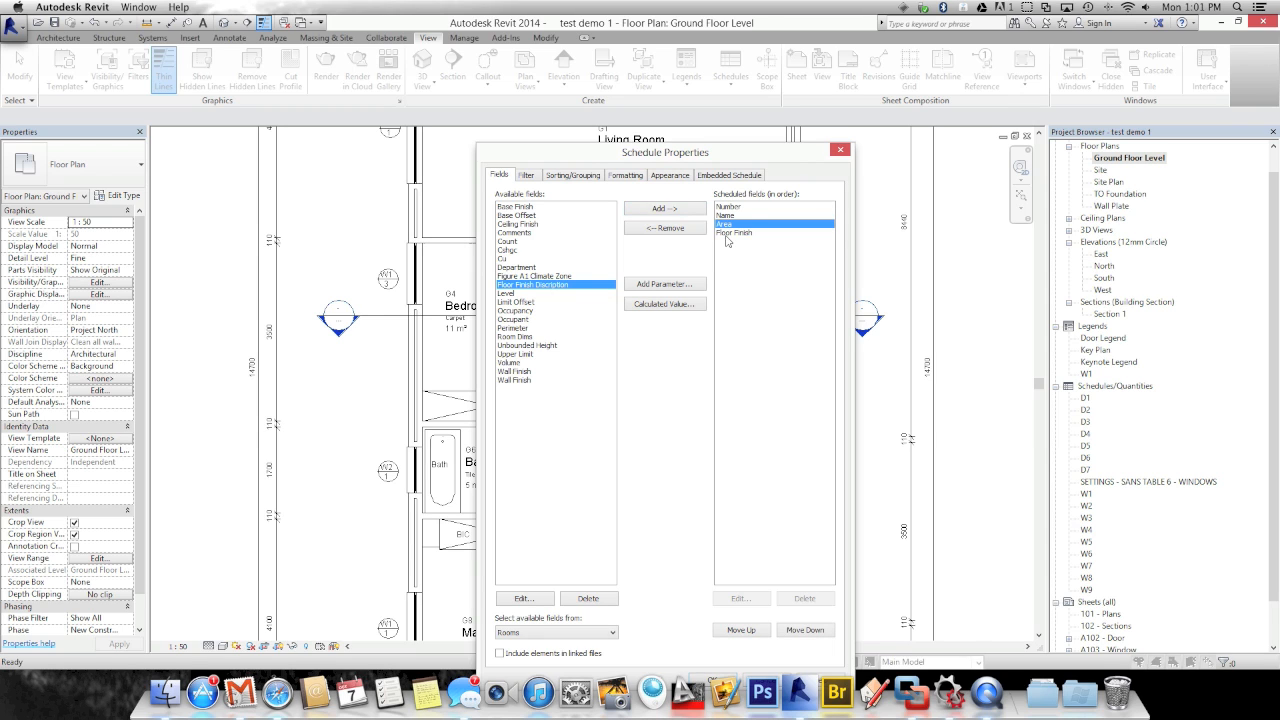
click(727, 233)
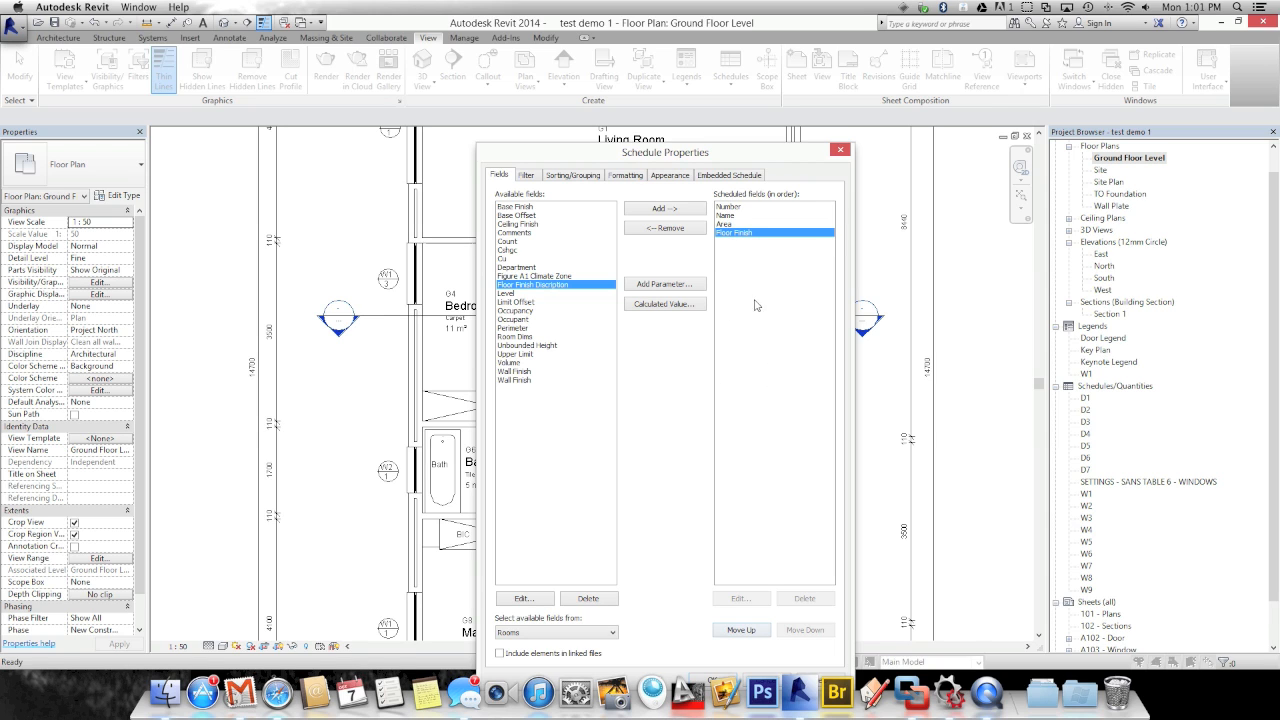
click(741, 630)
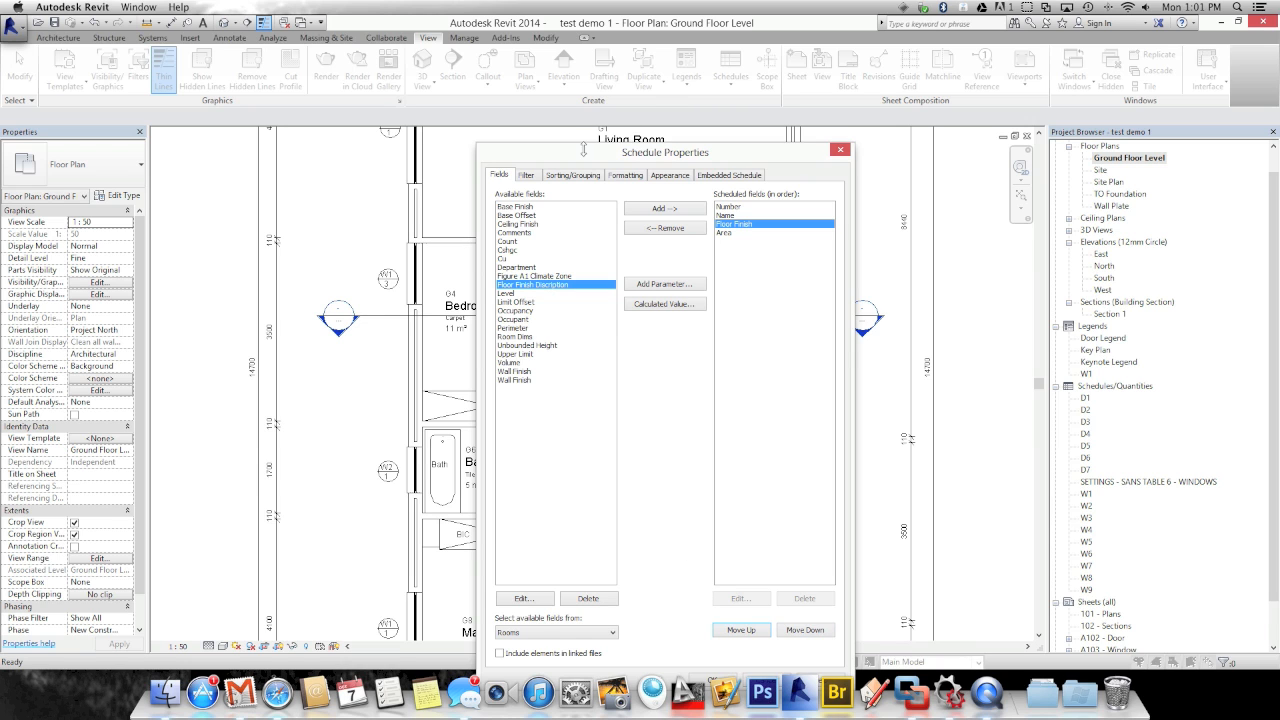
drag(583, 149, 579, 138)
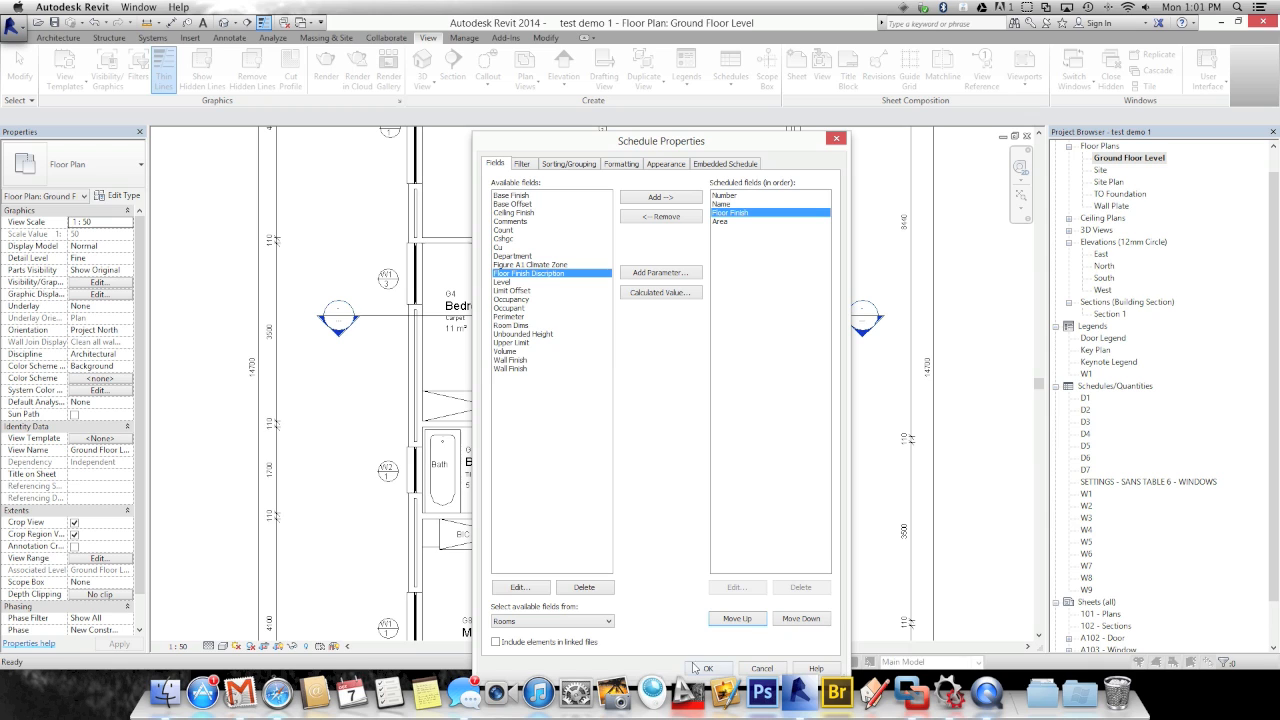
- Sort the room schedule by Number in ascending order and accept the schedule properties
click(522, 164)
click(562, 165)
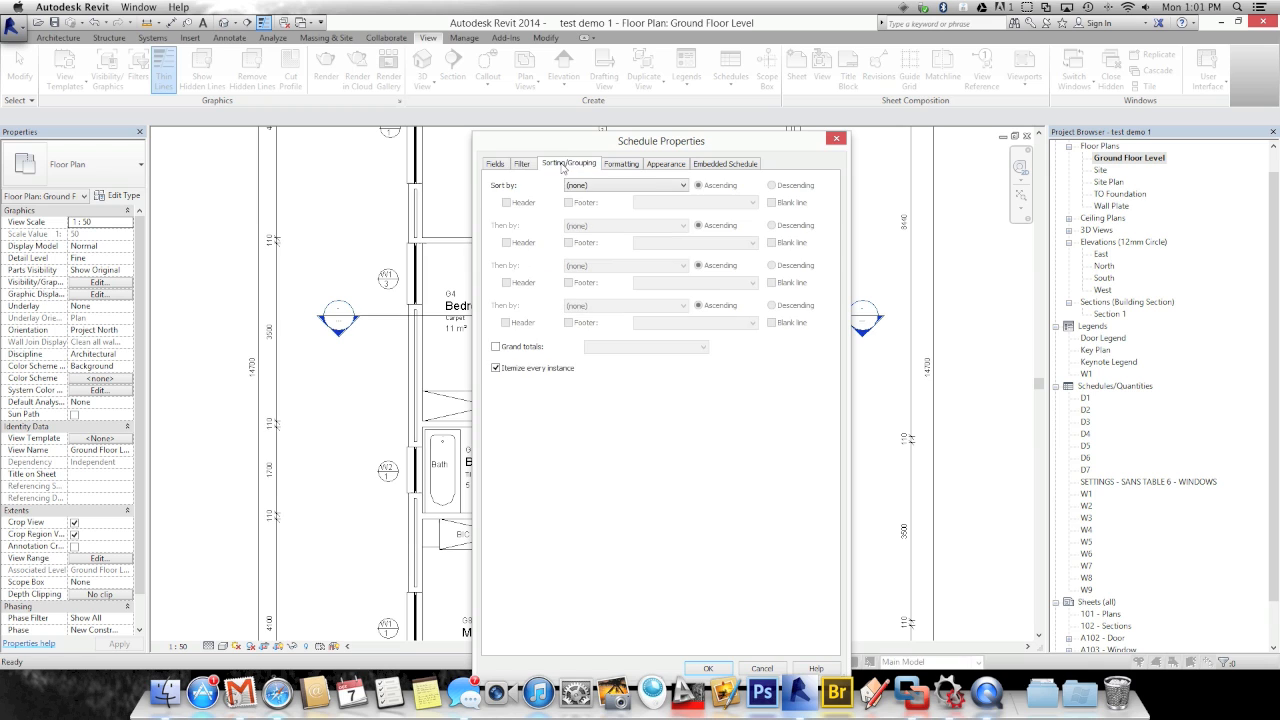
click(585, 186)
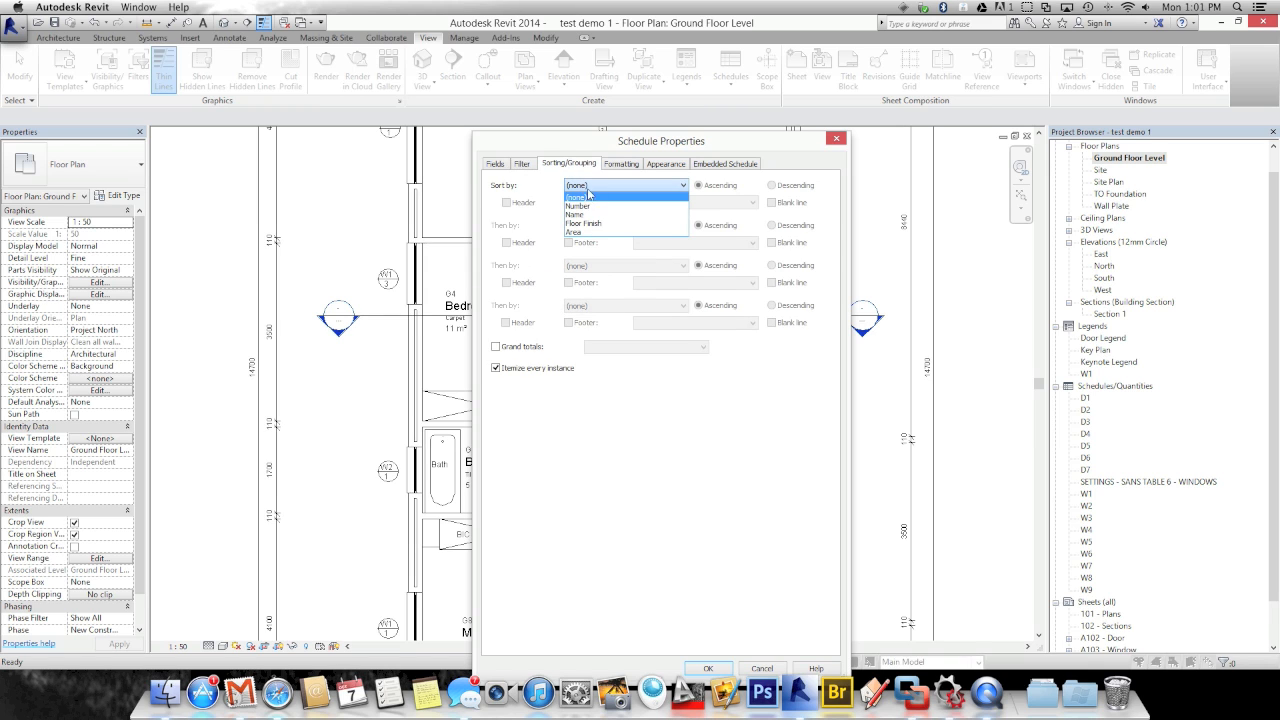
click(590, 208)
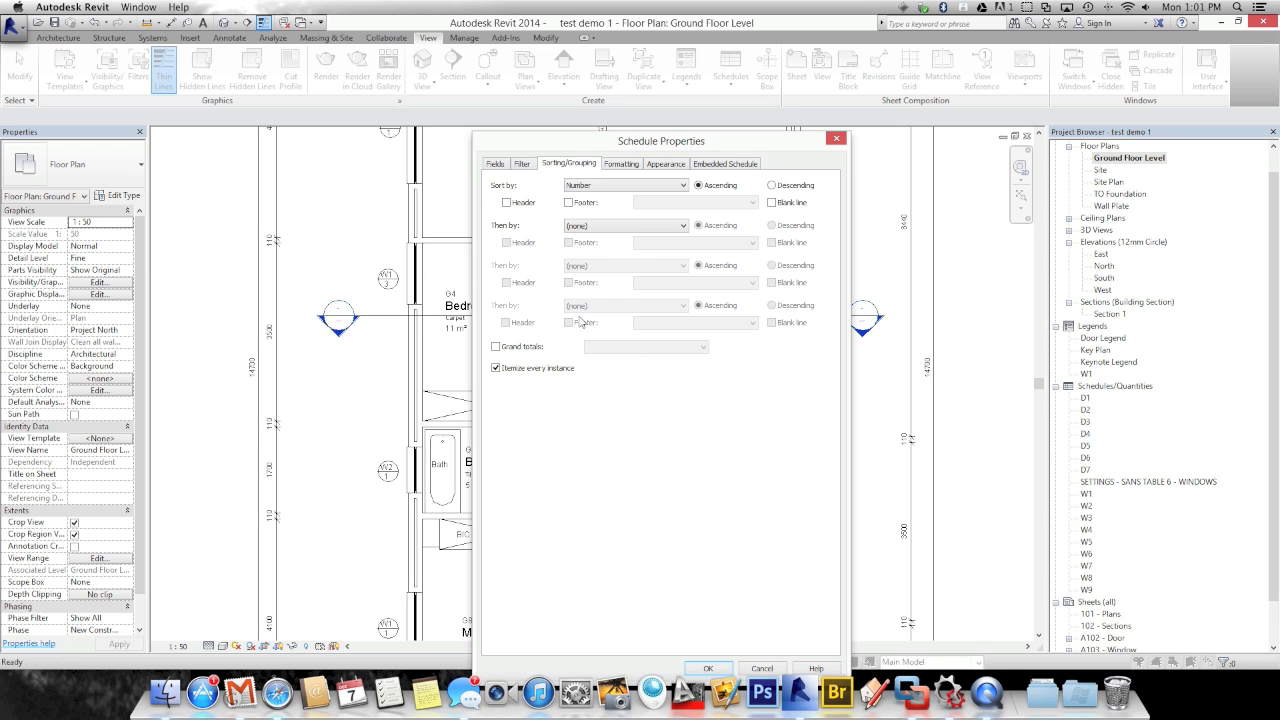
drag(590, 145, 586, 126)
click(713, 645)
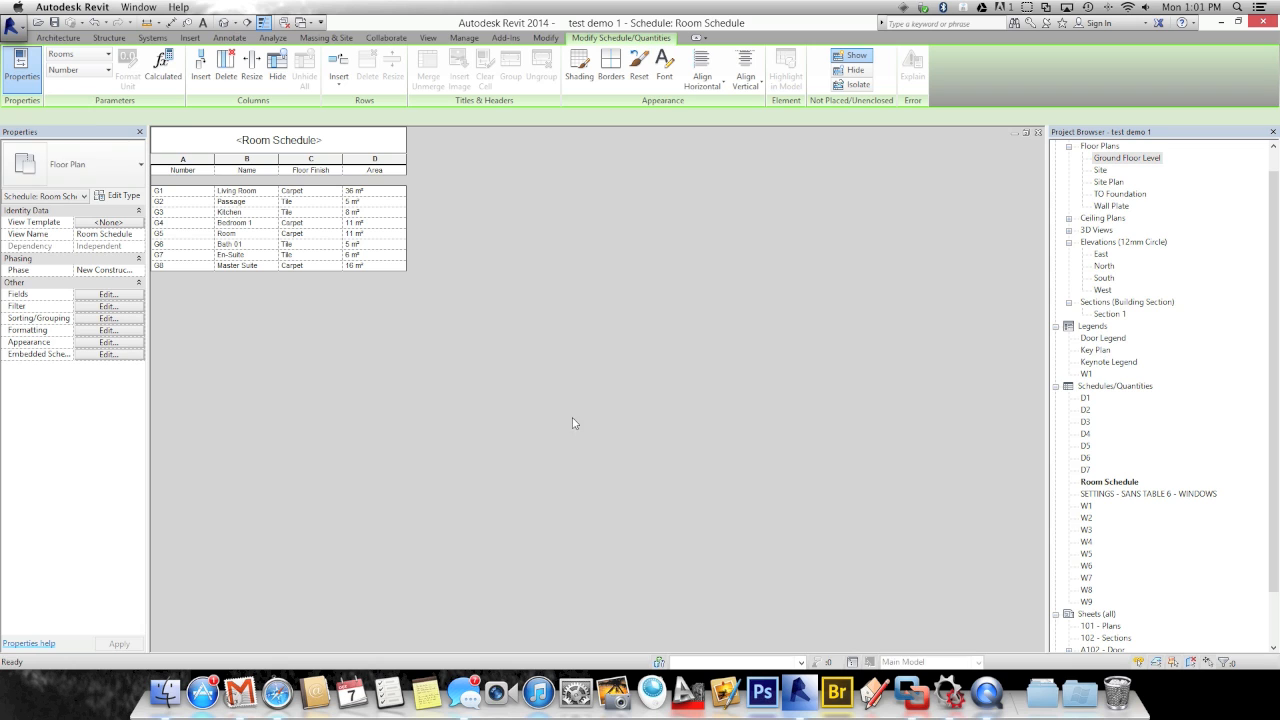
- Rename the Number column header of the schedule to Room Number
key(super+Tab)
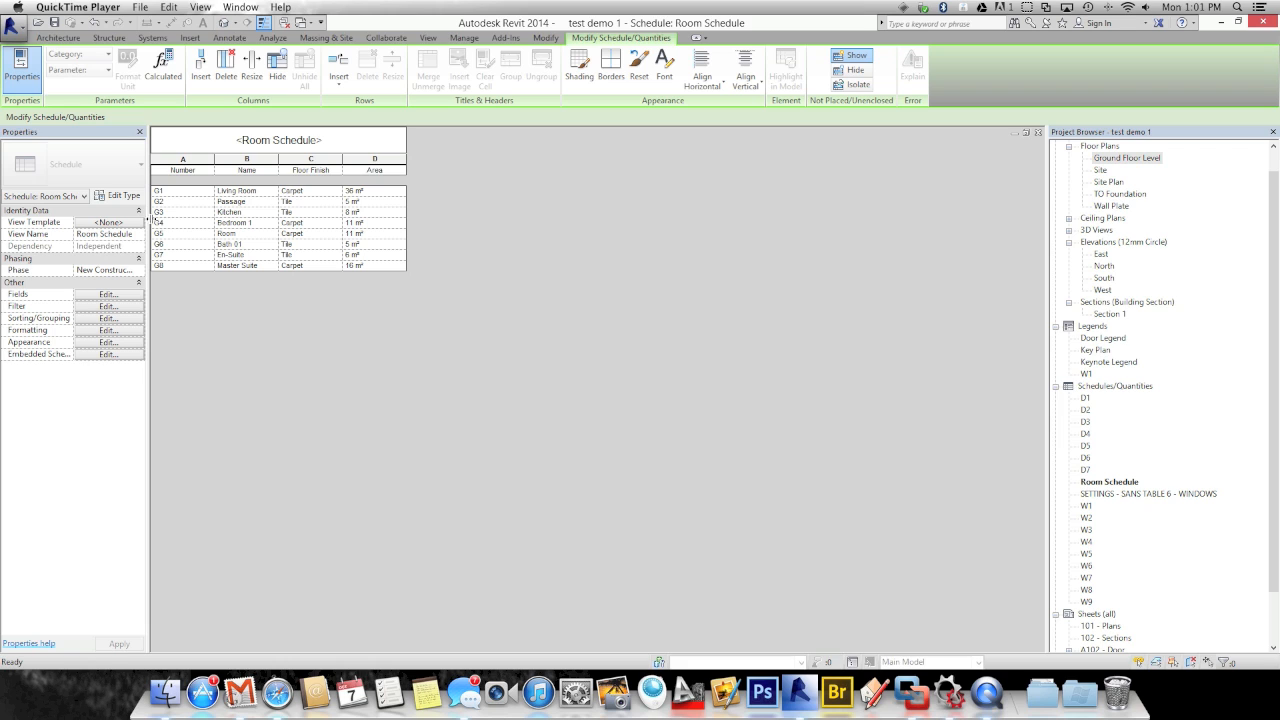
click(188, 172)
drag(199, 171, 169, 172)
text(R)
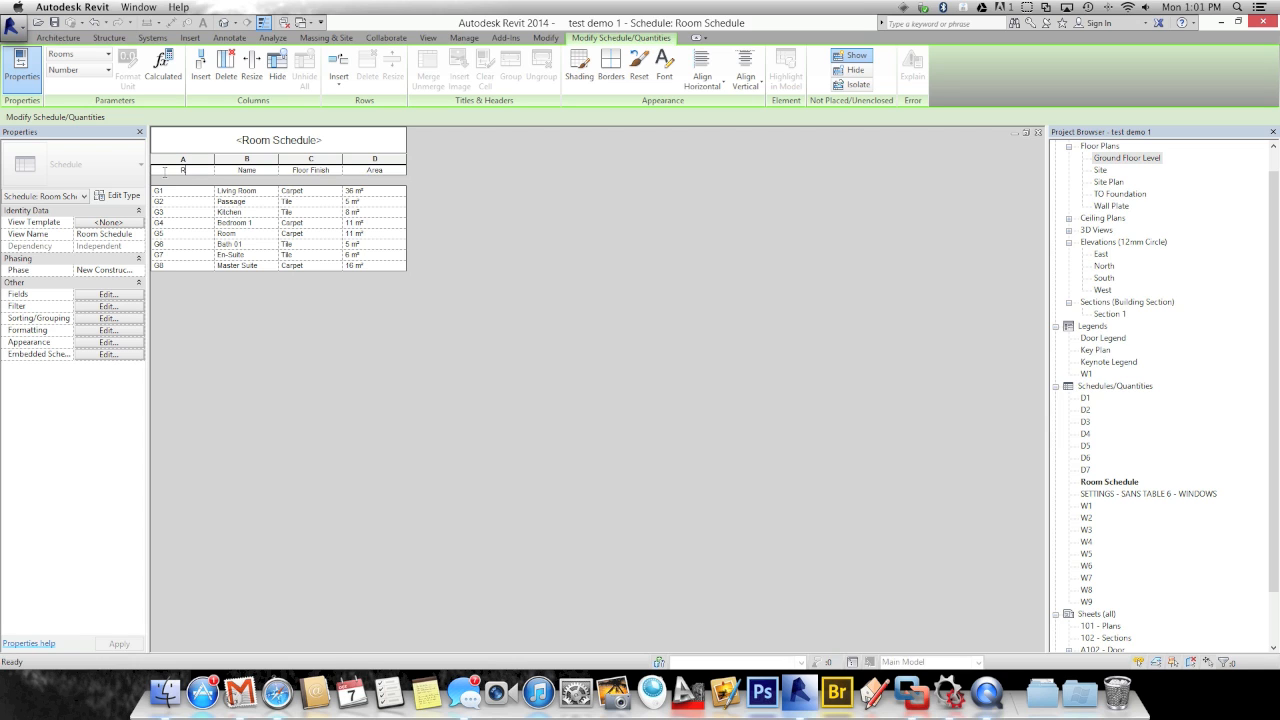
text(oom Number)
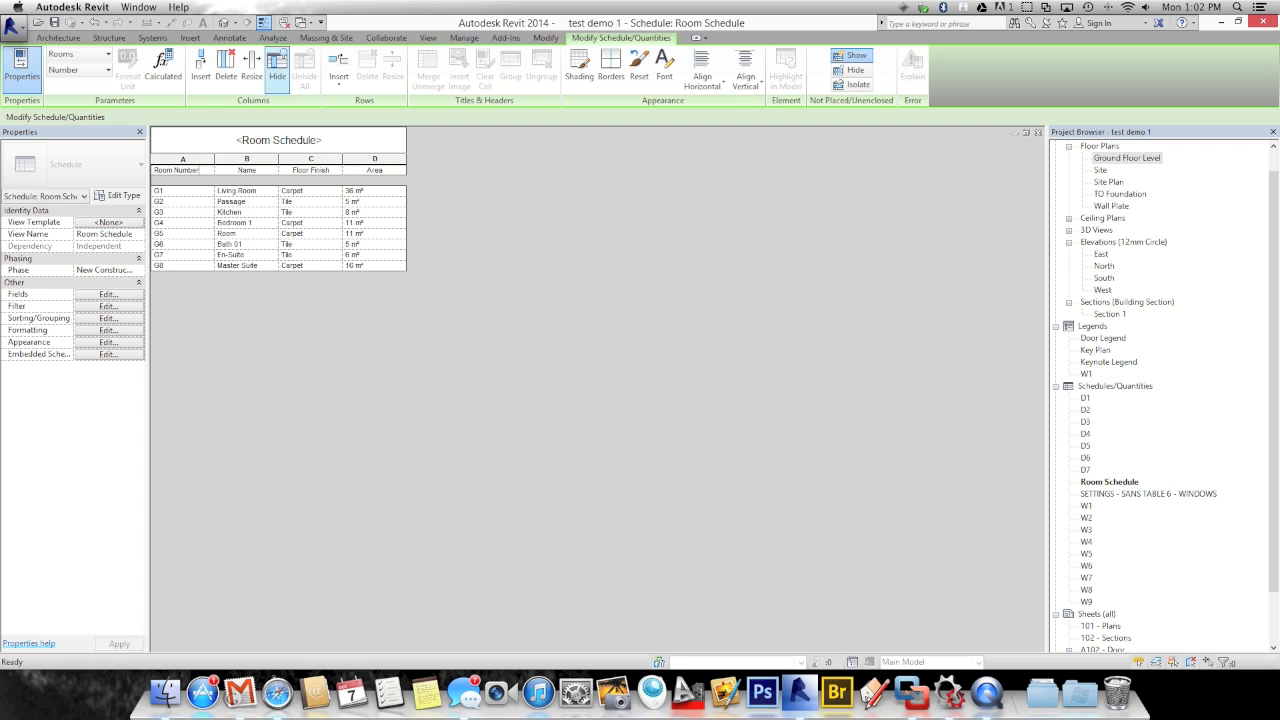
- Change the schedule's title to Room Schedule 01
click(324, 146)
click(324, 141)
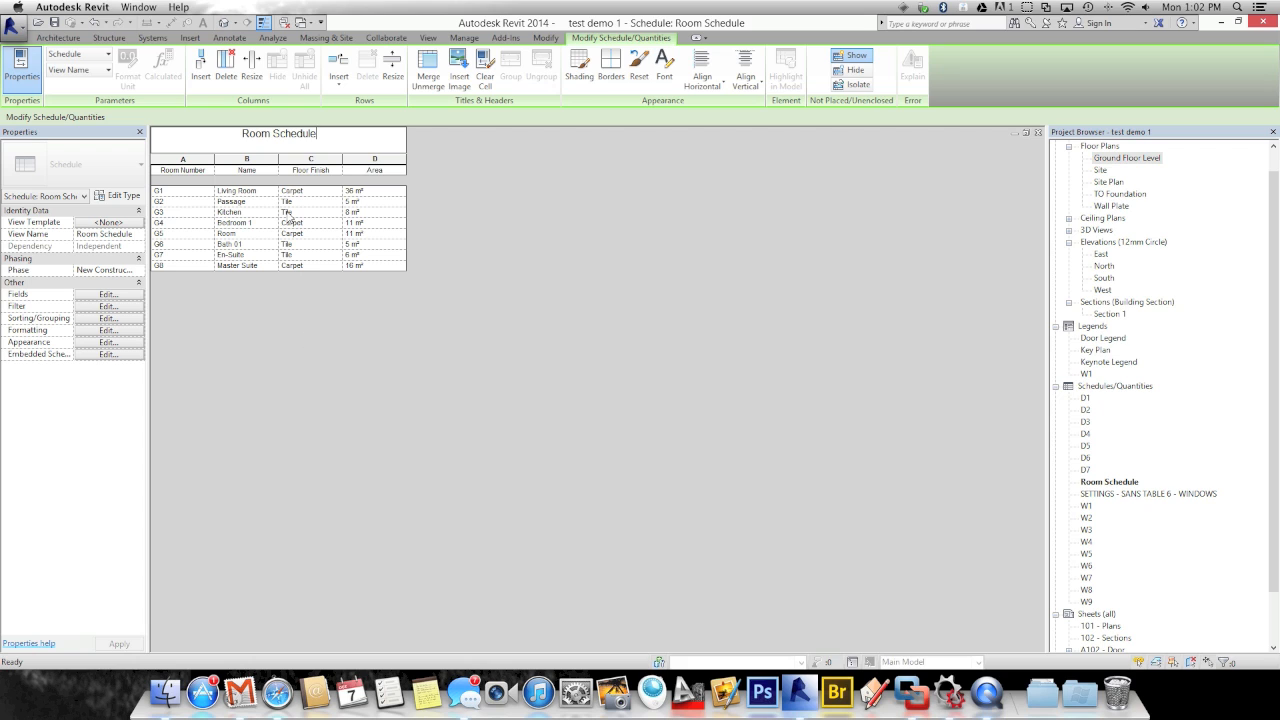
text(01)
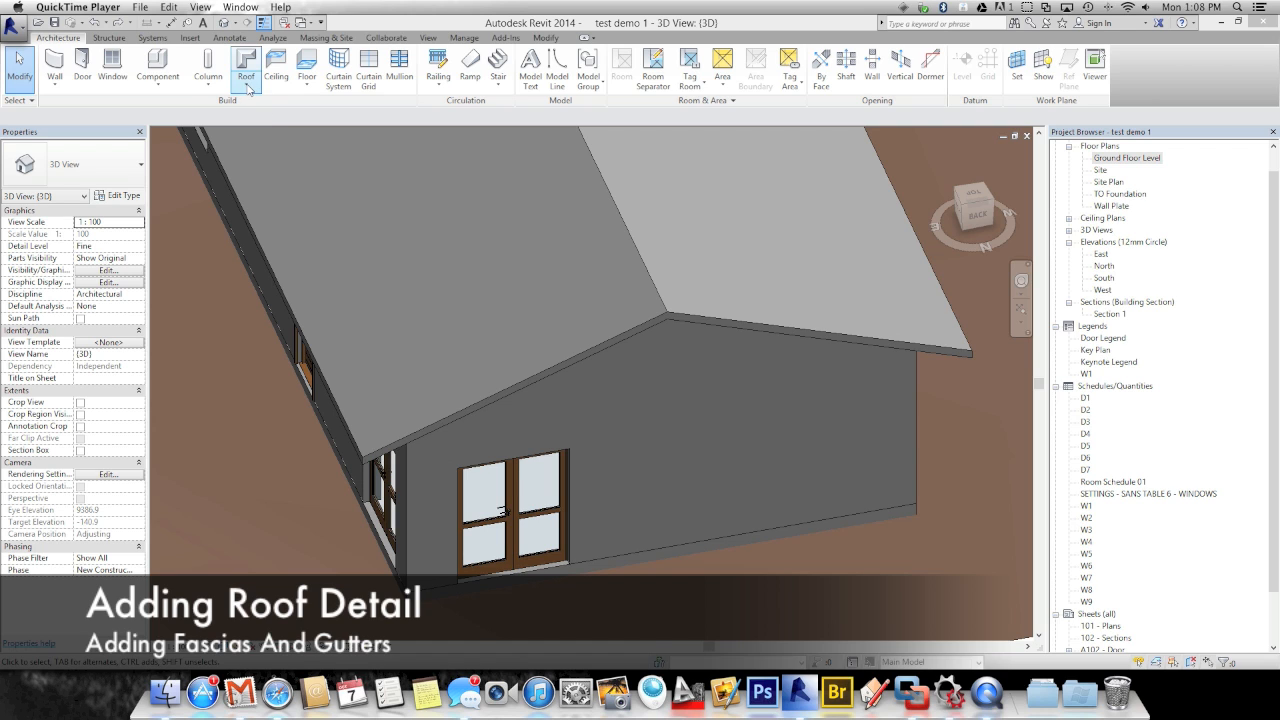
- Place roof fascias along both sloping edges of the back gable and the adjoining long eave
click(247, 90)
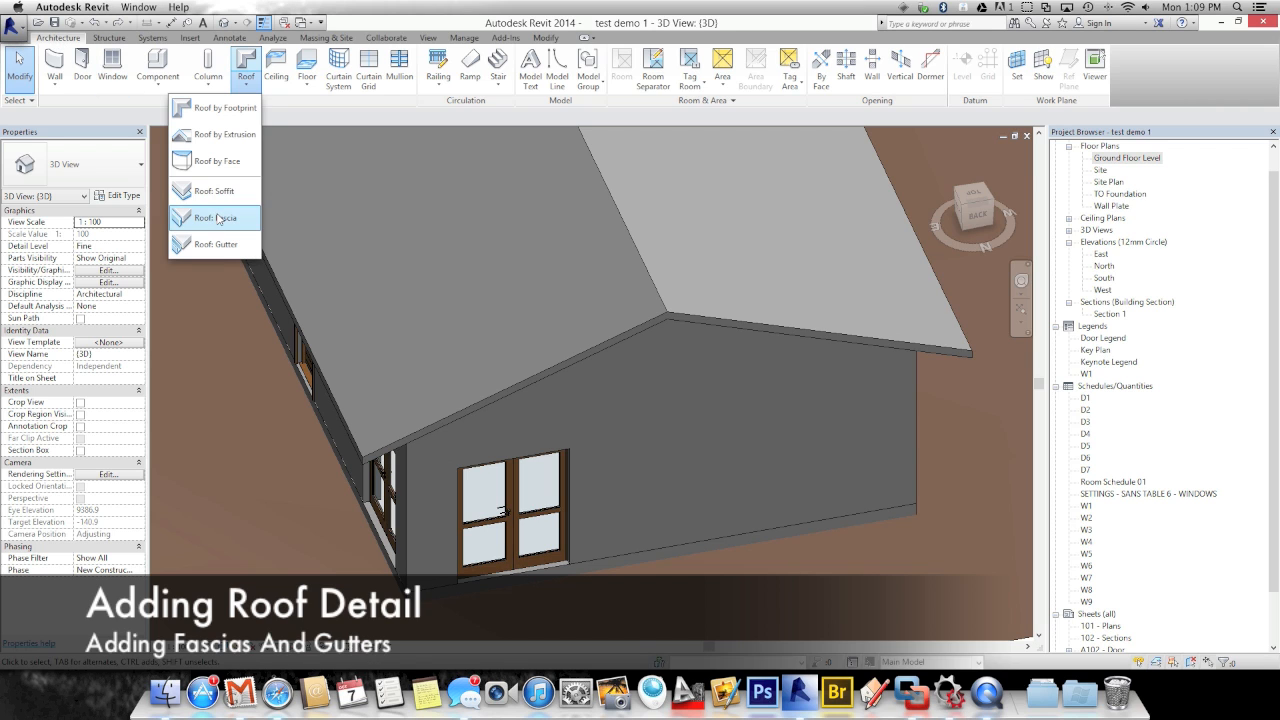
click(216, 215)
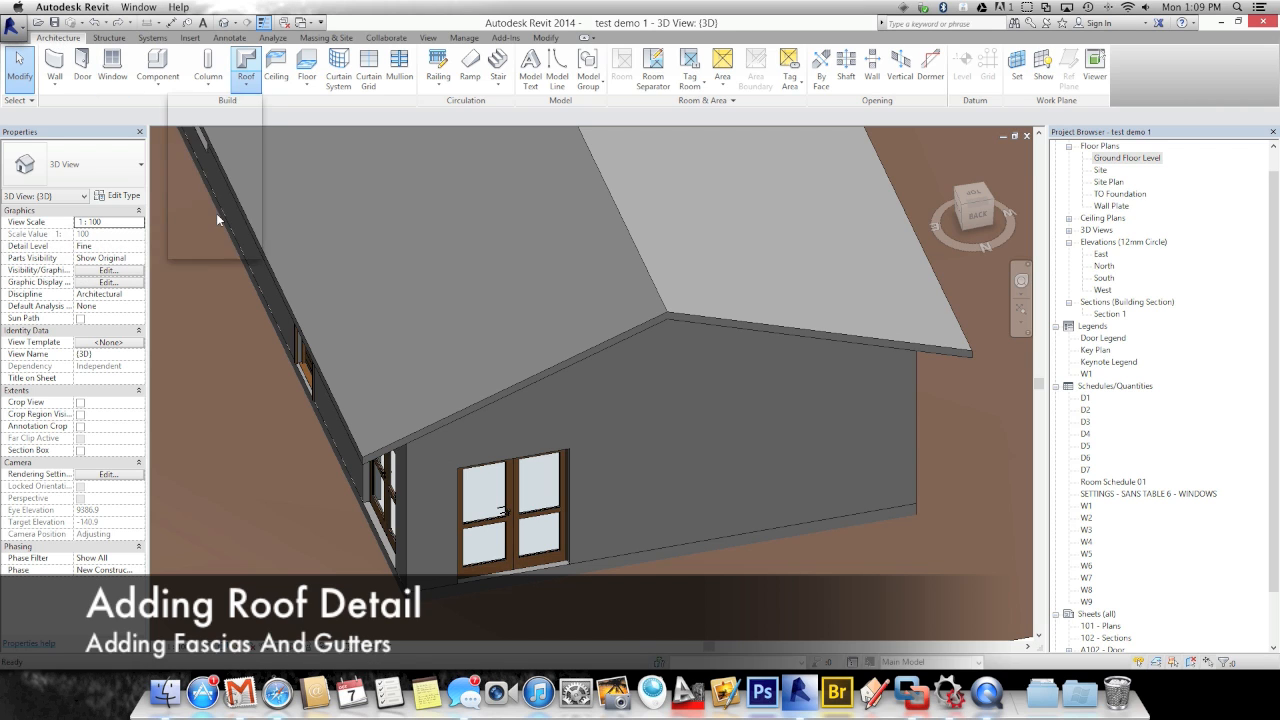
click(453, 415)
click(351, 410)
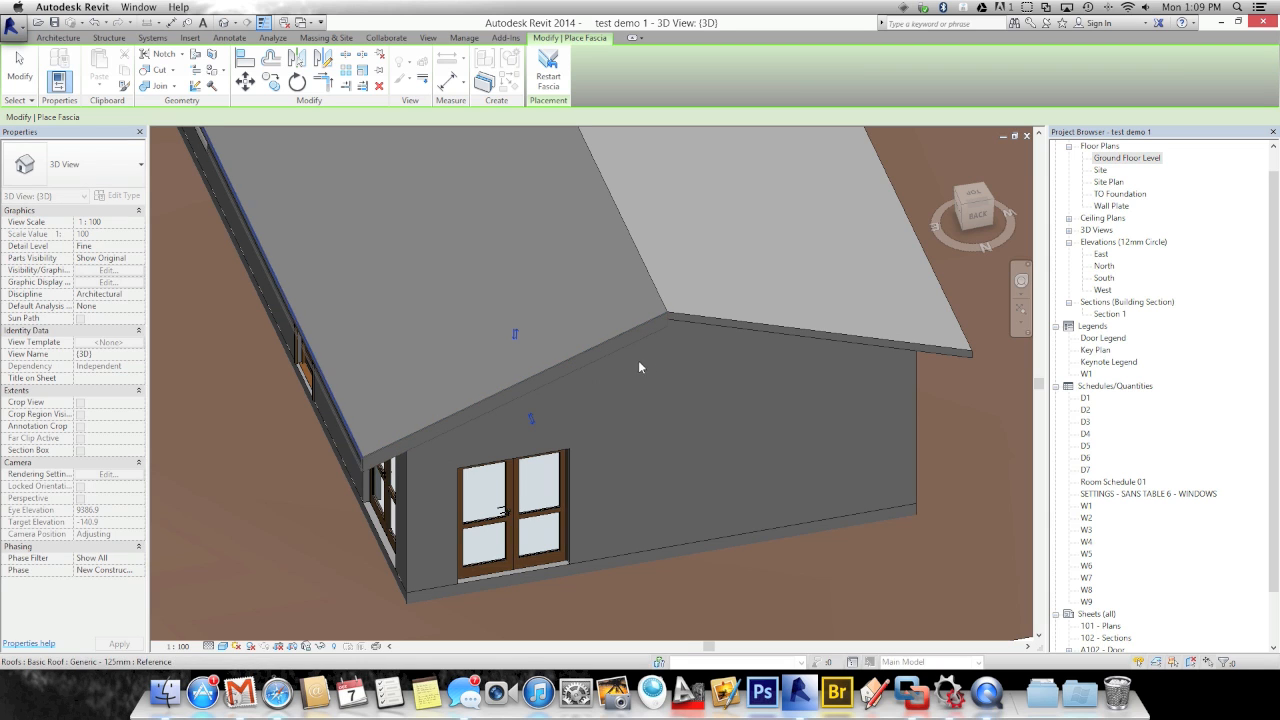
click(695, 322)
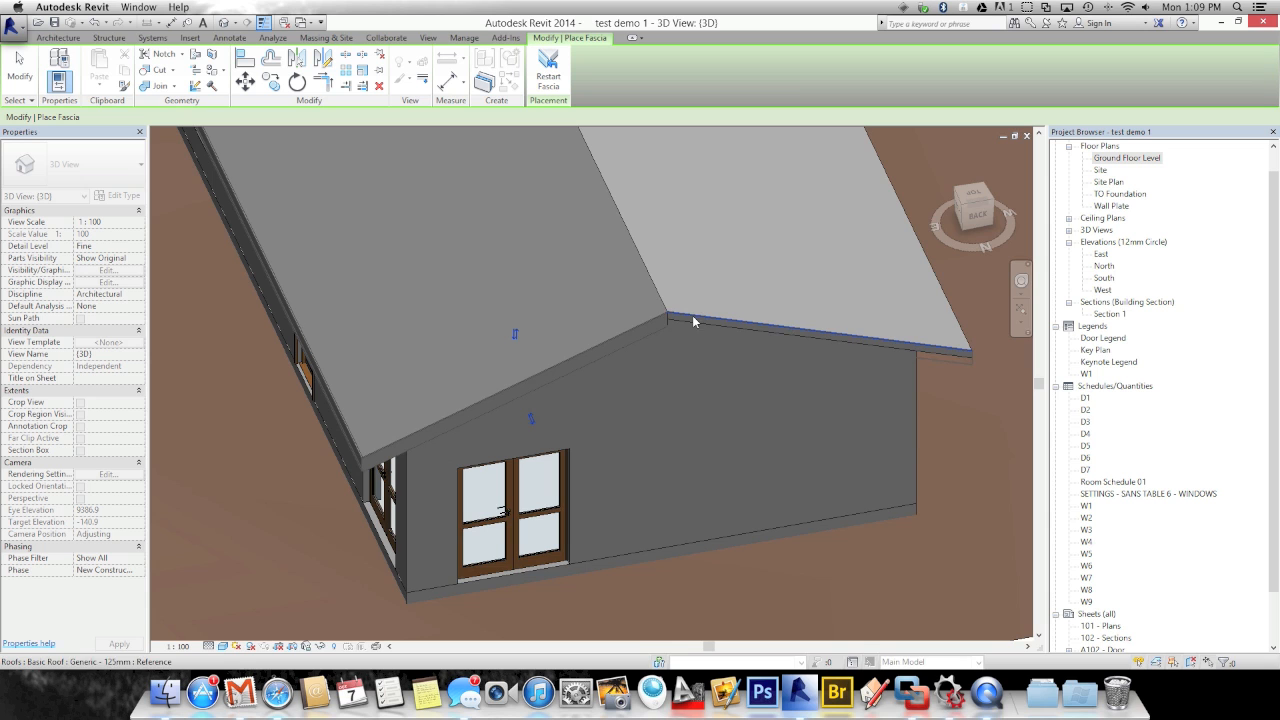
- Add fascias to the opposite long eave and the adjoining sloping gable edge at the roof's other end
shift+middle_drag(697, 336, 506, 434)
scroll(768, 569, up, 5)
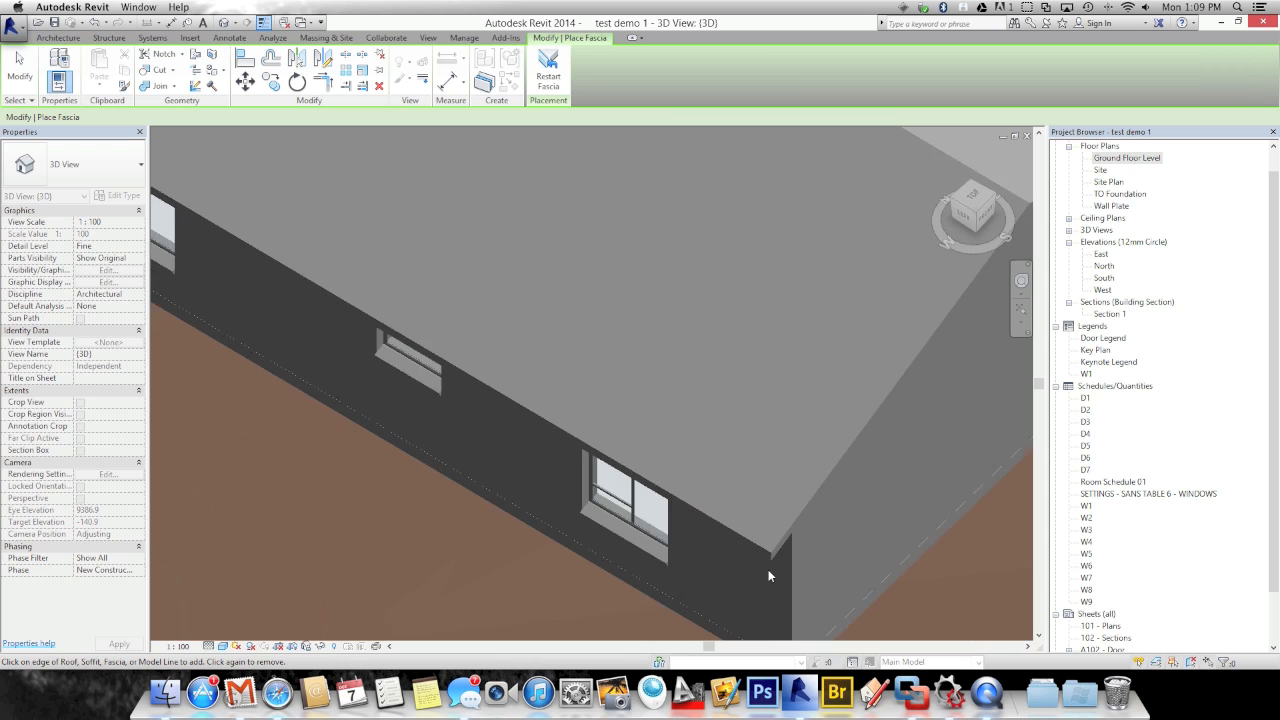
scroll(772, 565, up, 1)
click(766, 541)
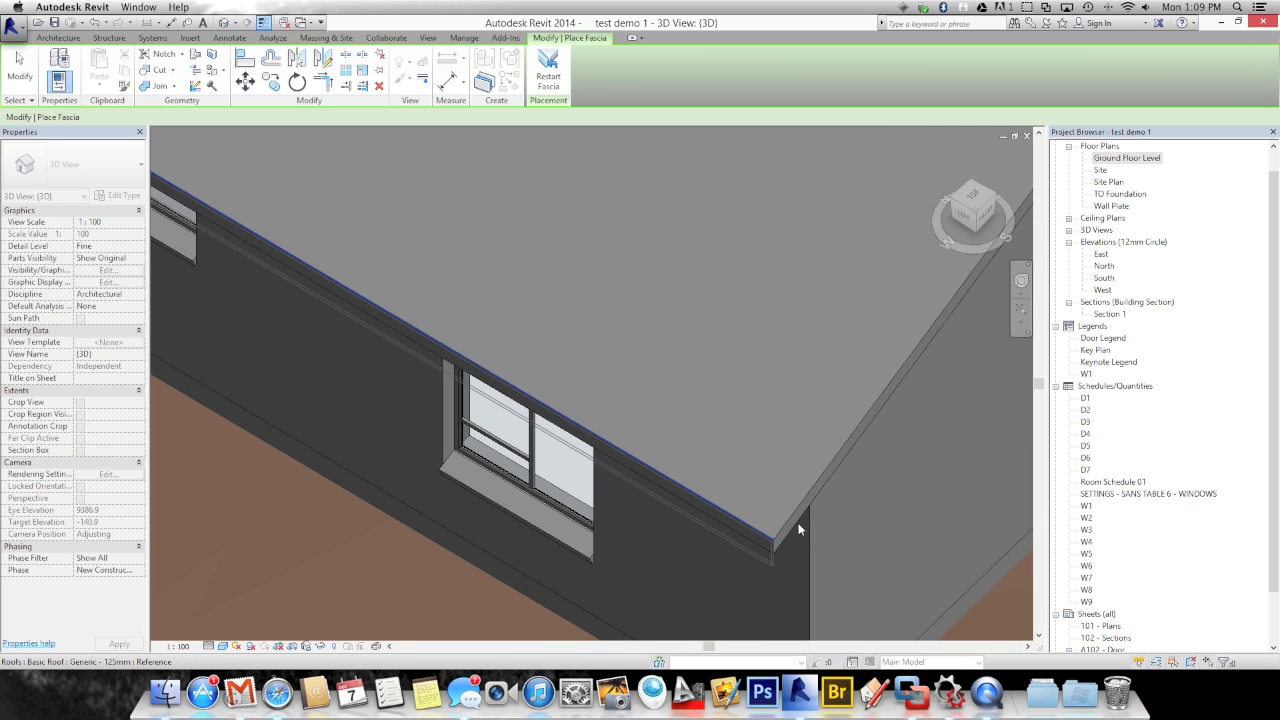
click(788, 517)
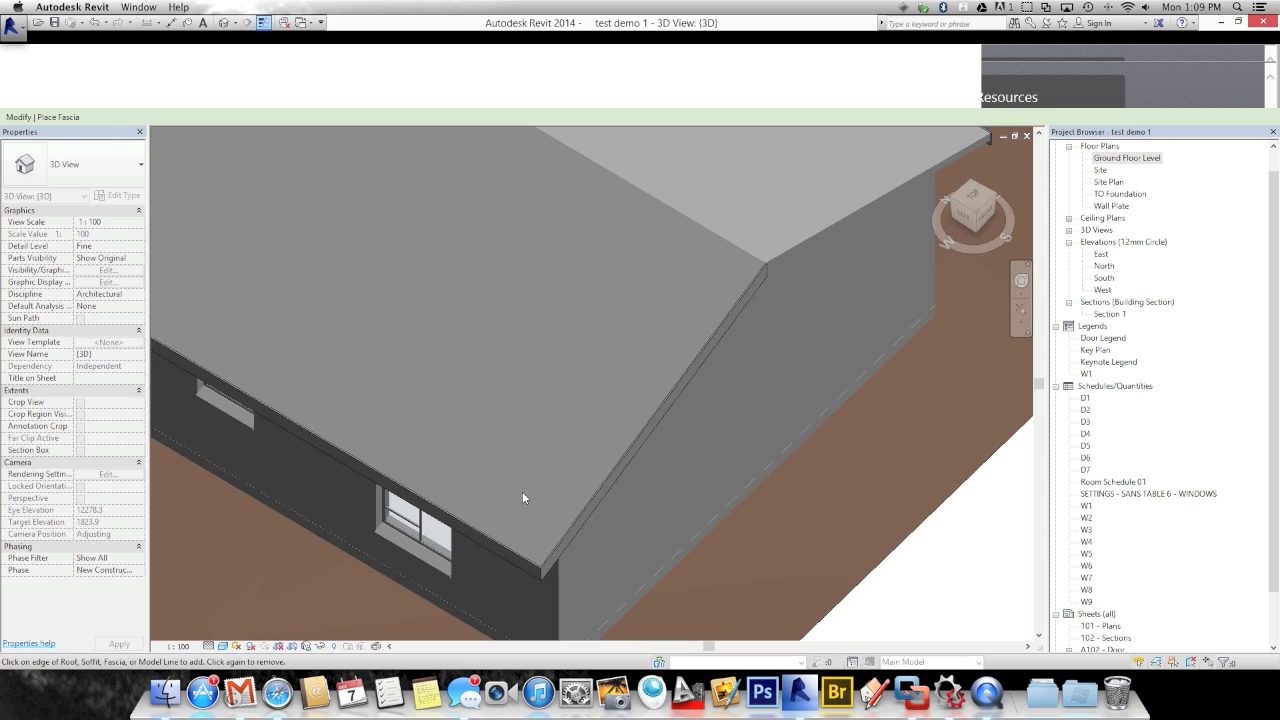
- Add a fascia along the last remaining sloping gable edge, finish placing fascias, and select the resulting roof fascia
shift+middle_drag(523, 491, 522, 441)
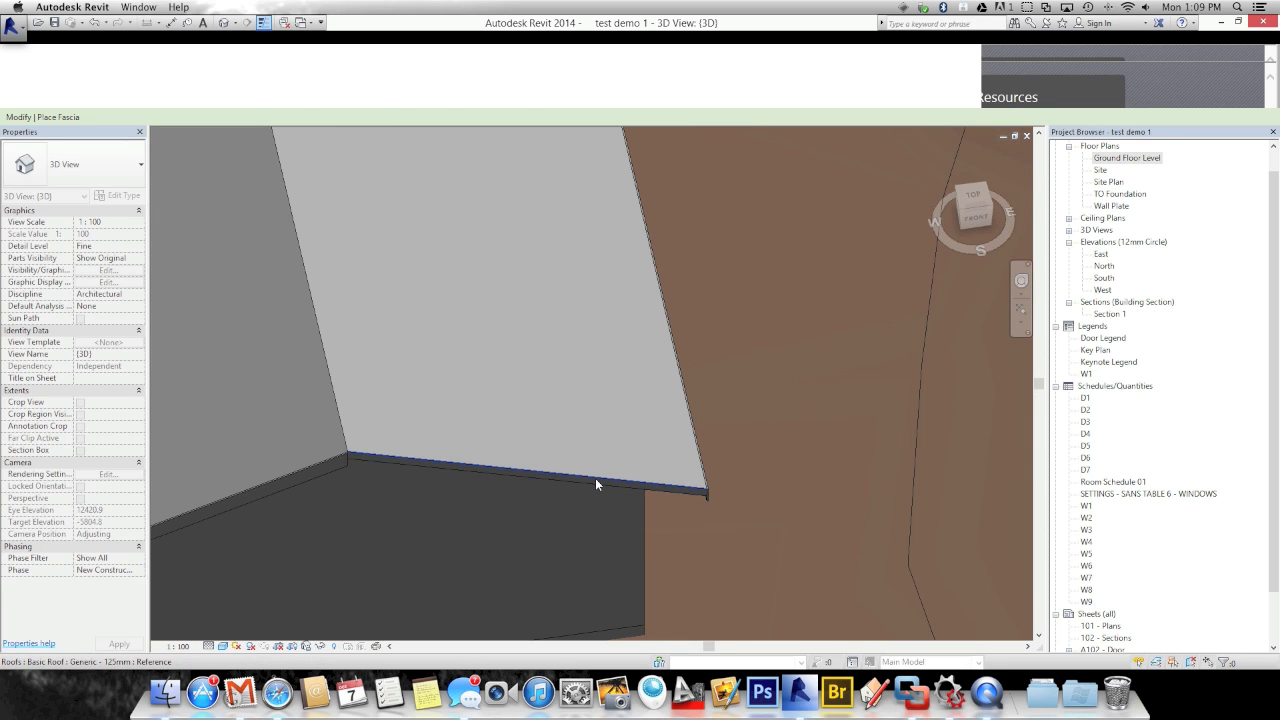
click(596, 481)
shift+middle_drag(651, 529, 560, 566)
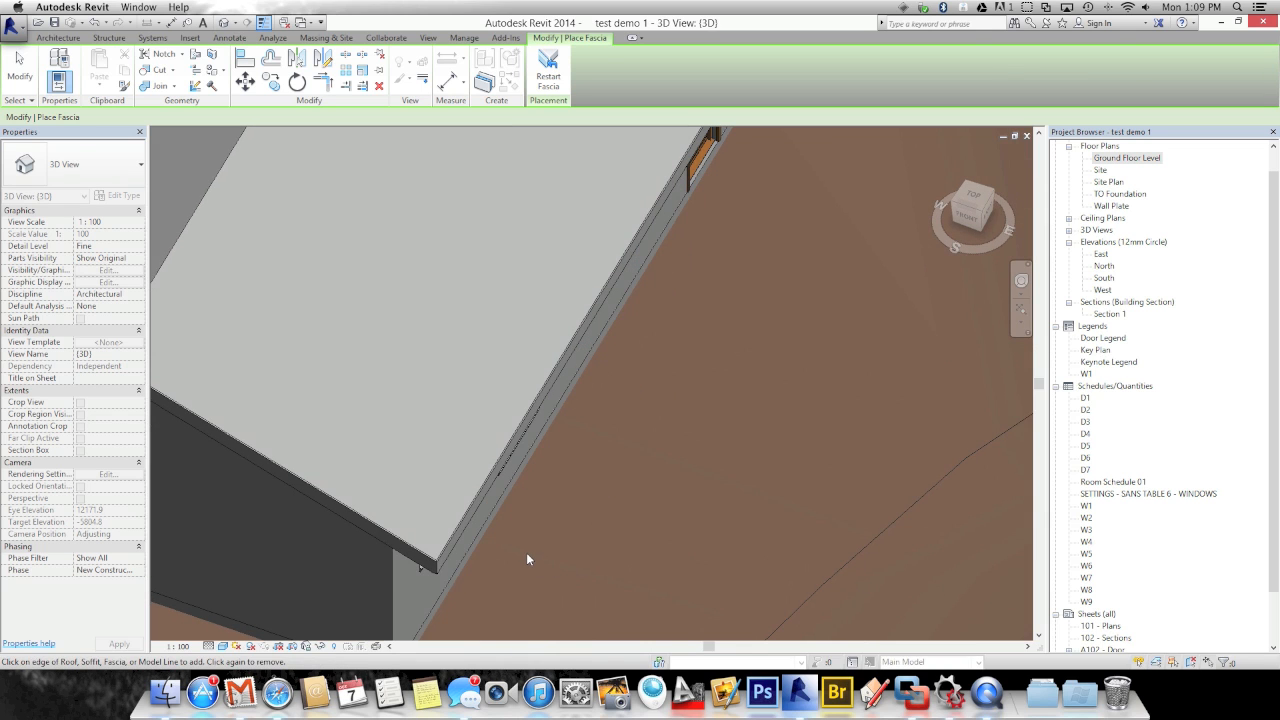
key(Escape)
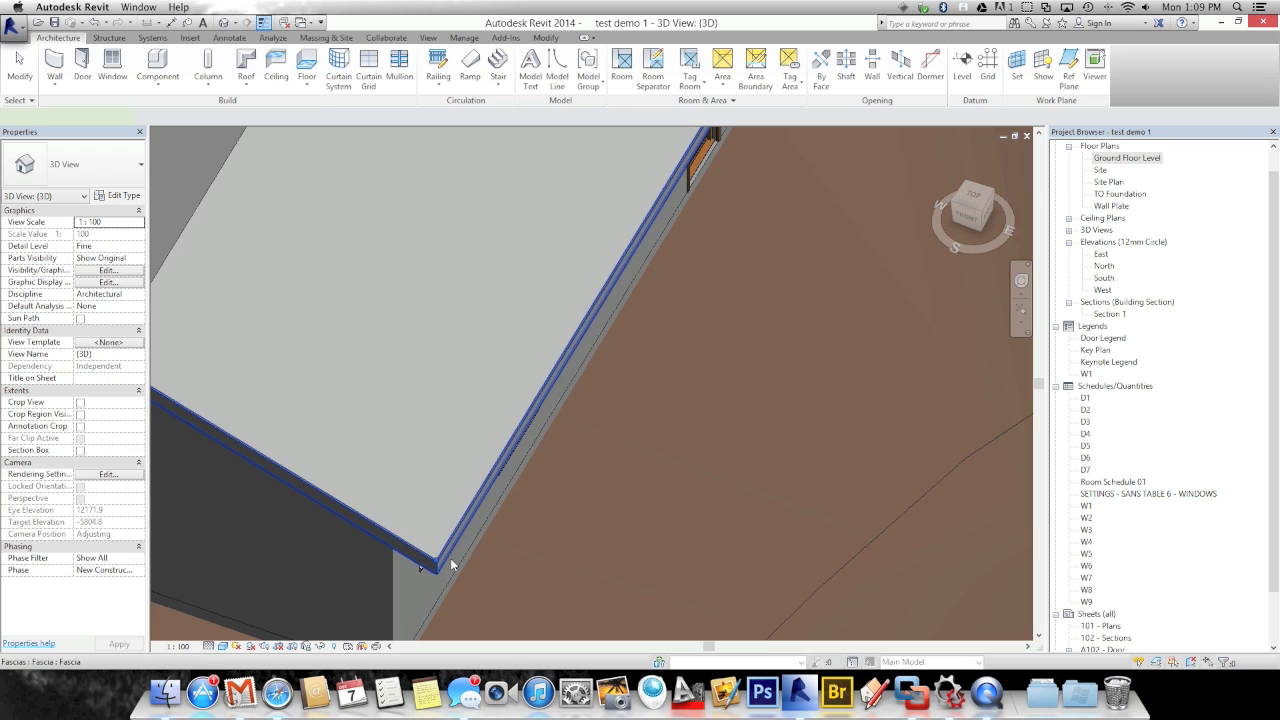
click(450, 565)
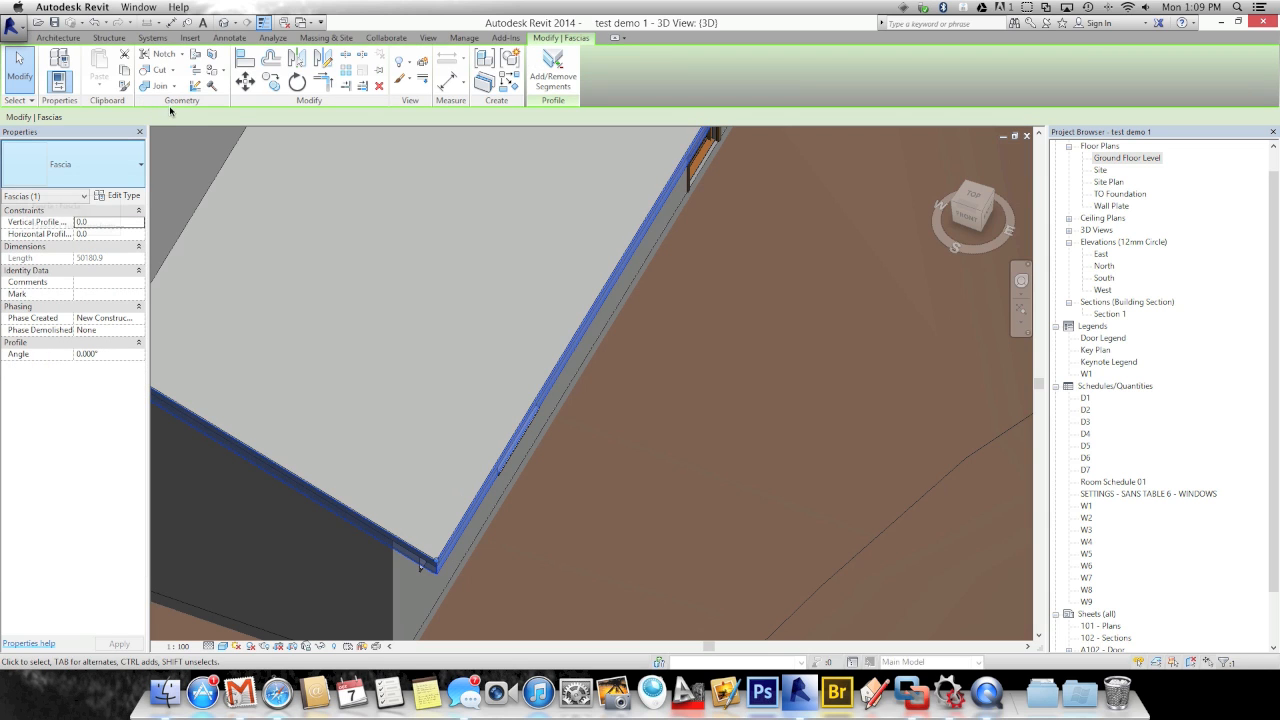
key(super+Tab)
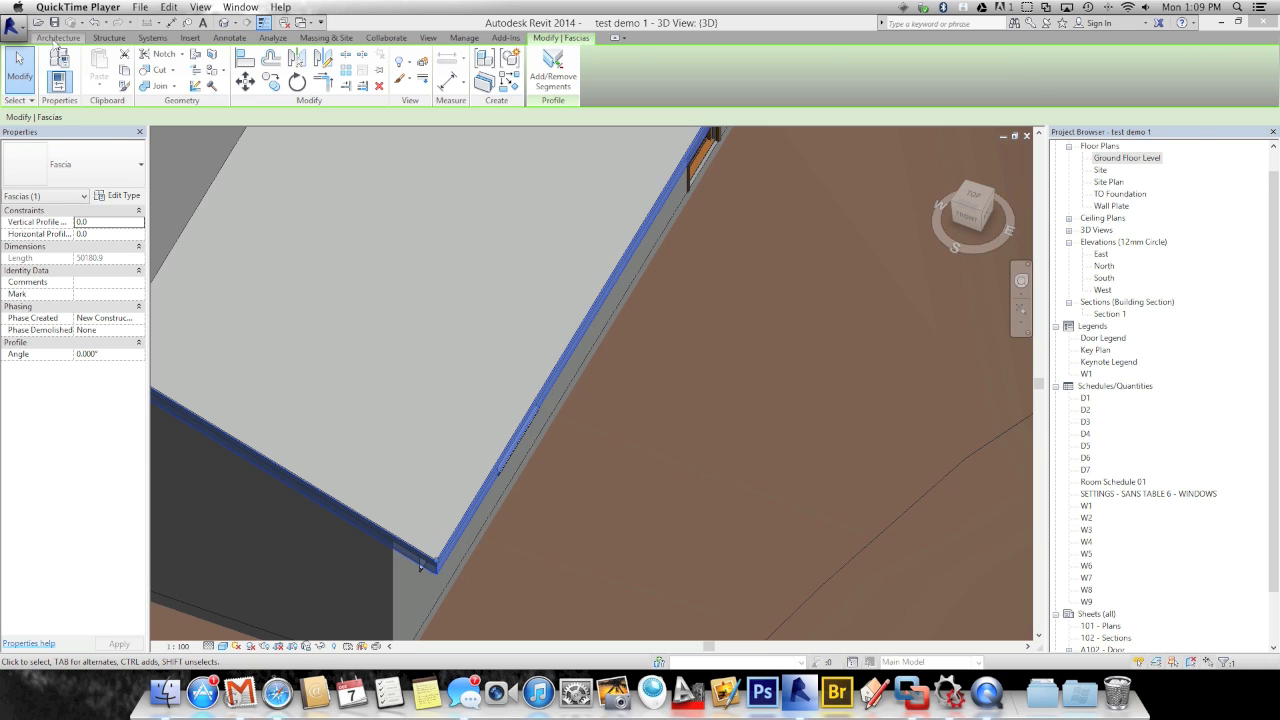
- Place a roof gutter with a vertical profile offset of -25 along the long eave beside the finished gable
click(58, 37)
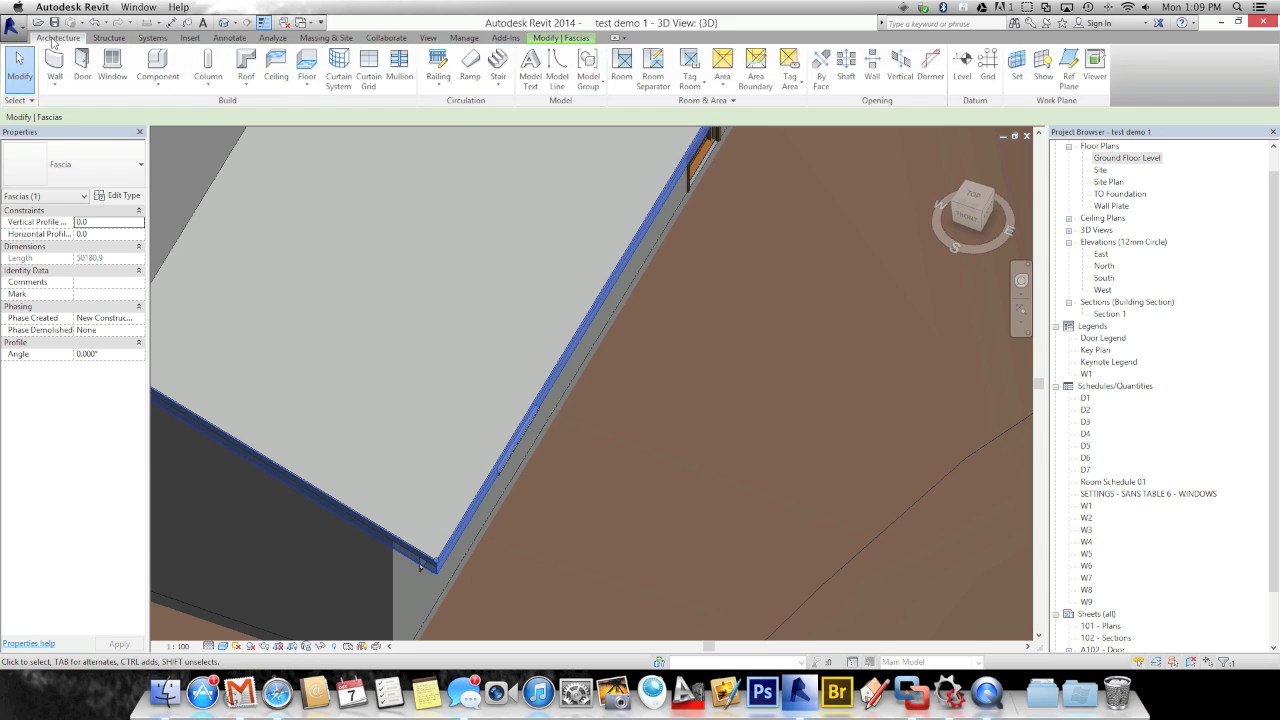
click(247, 86)
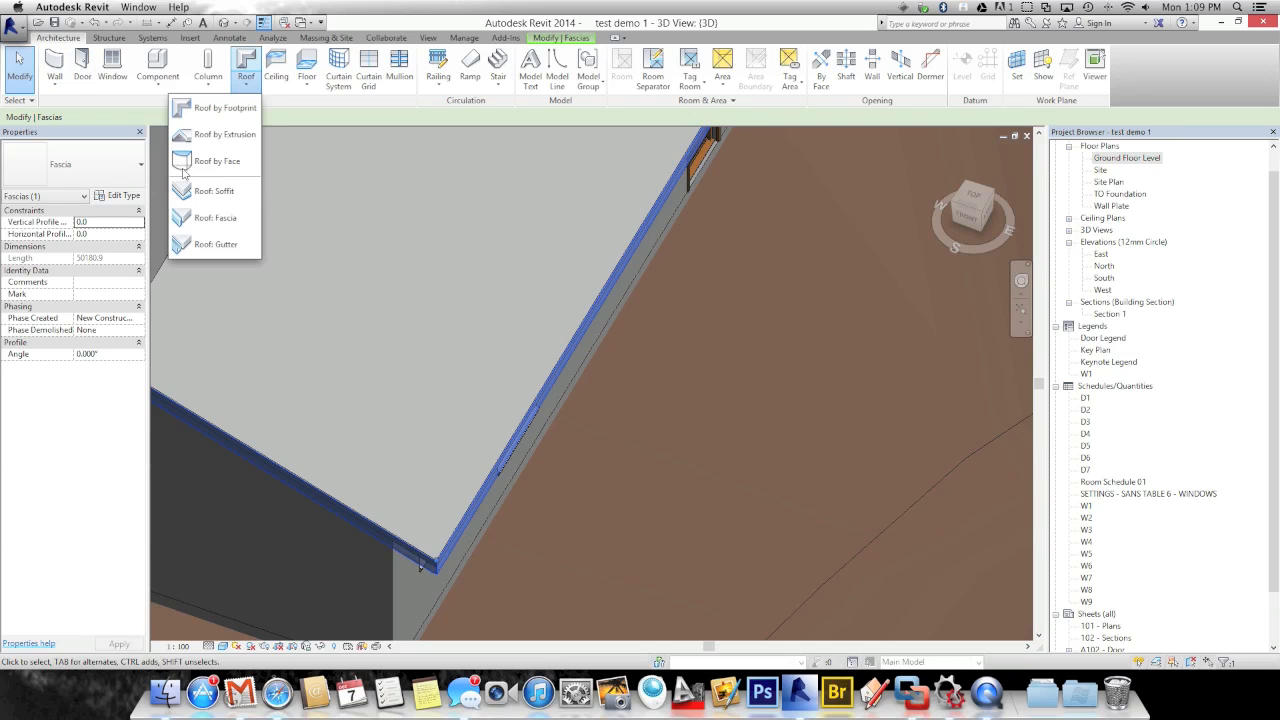
click(215, 244)
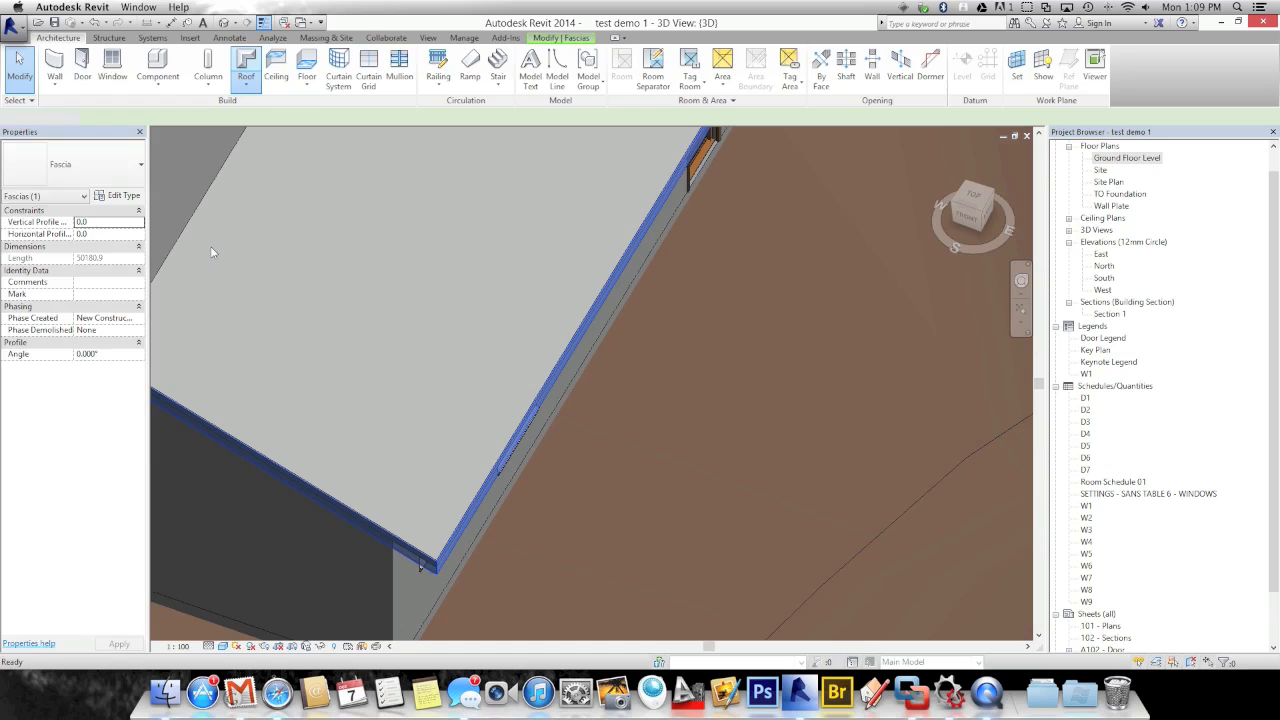
click(95, 221)
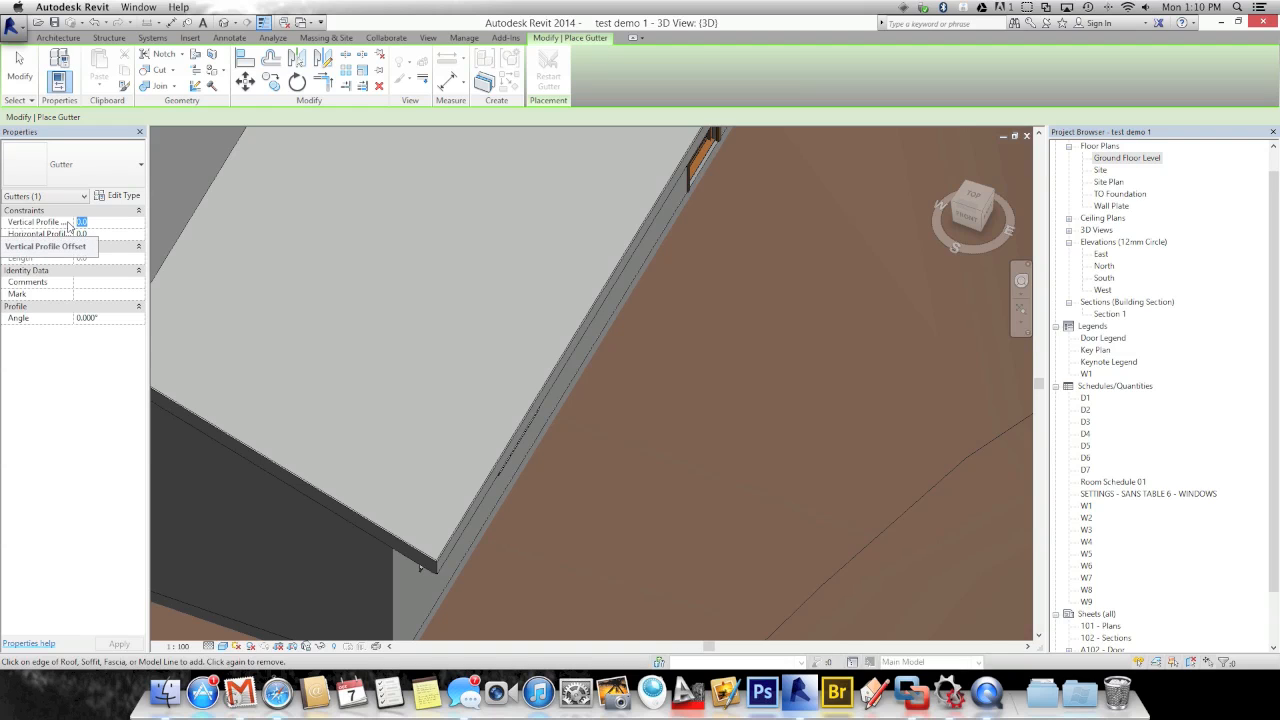
text(-25)
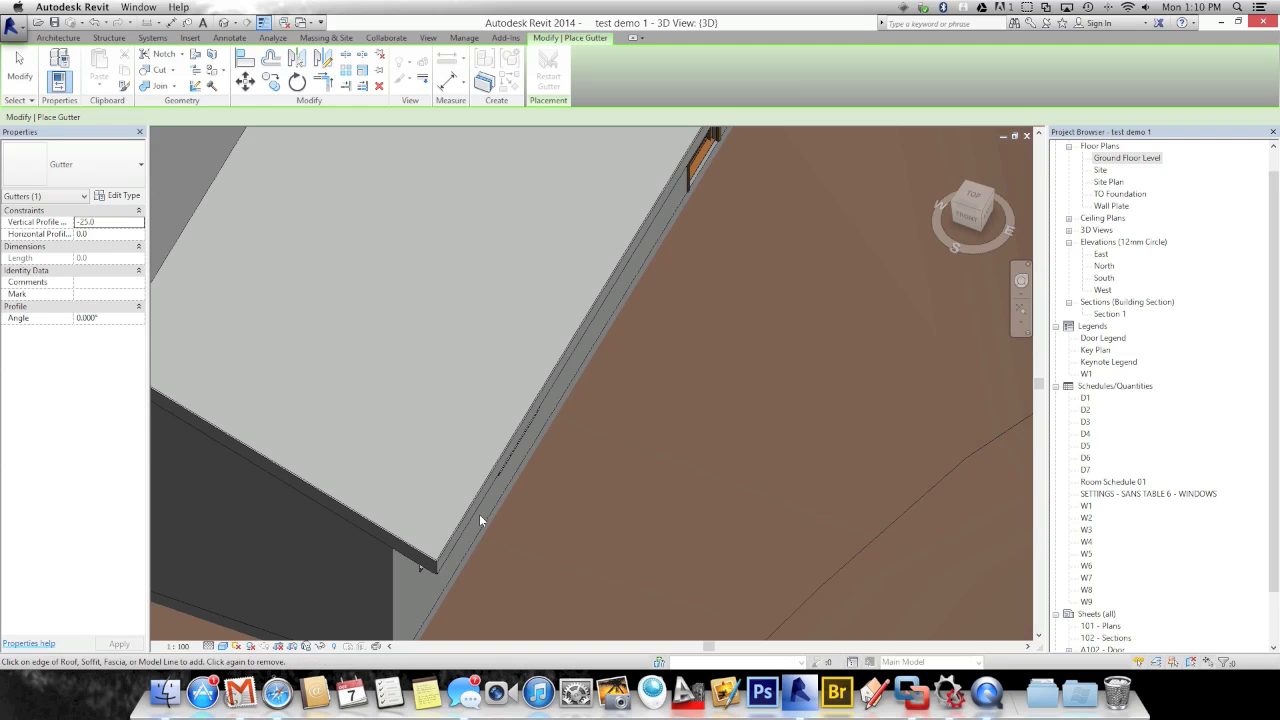
scroll(479, 514, up, 4)
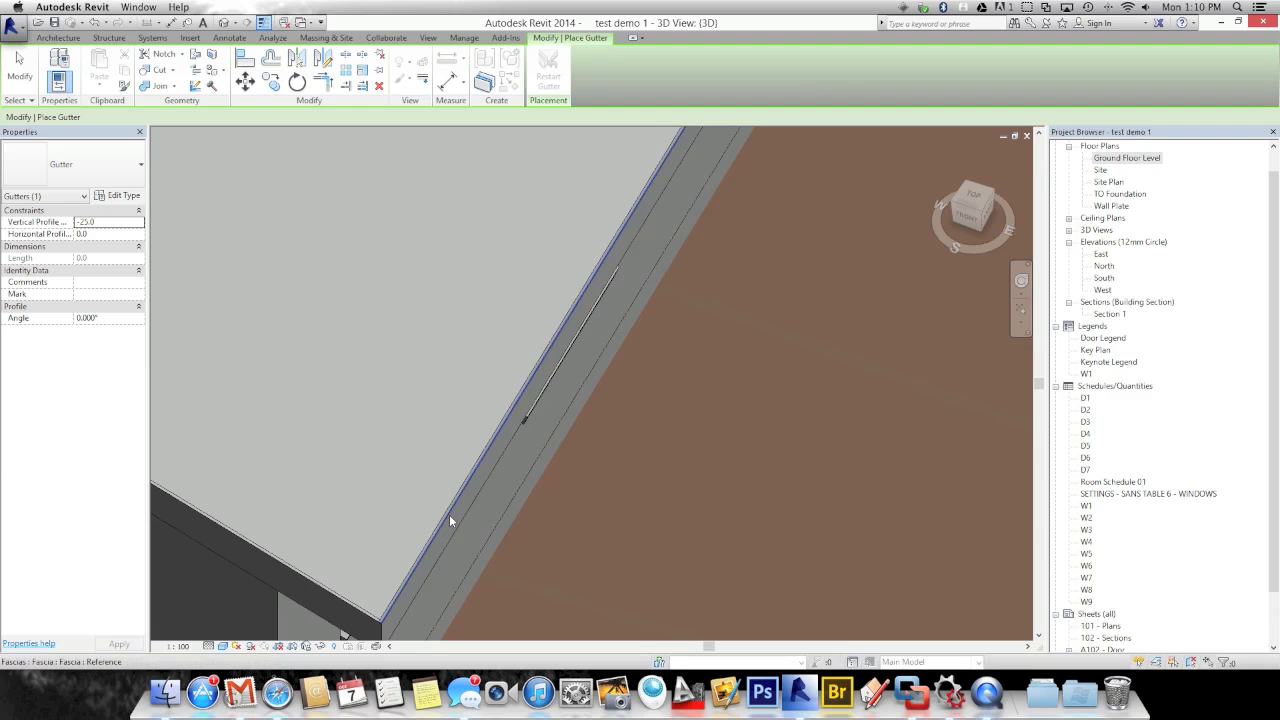
click(449, 515)
middle_drag(415, 564, 445, 434)
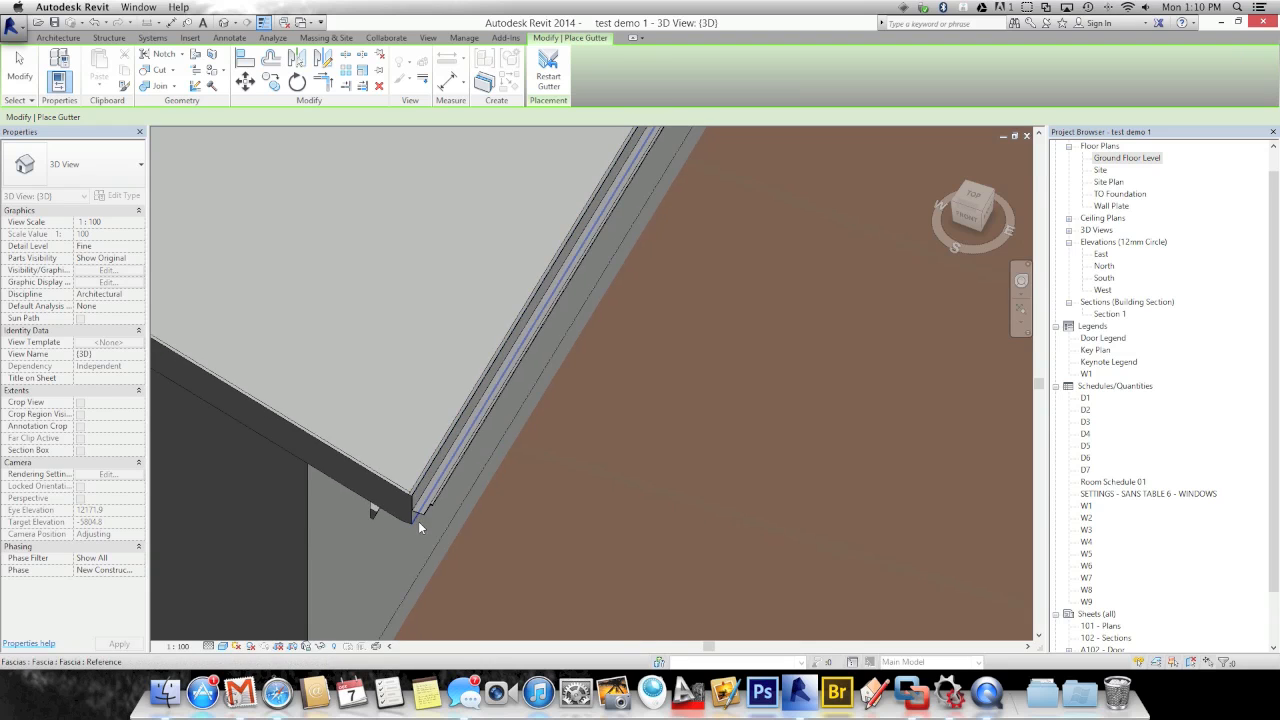
scroll(419, 518, up, 3)
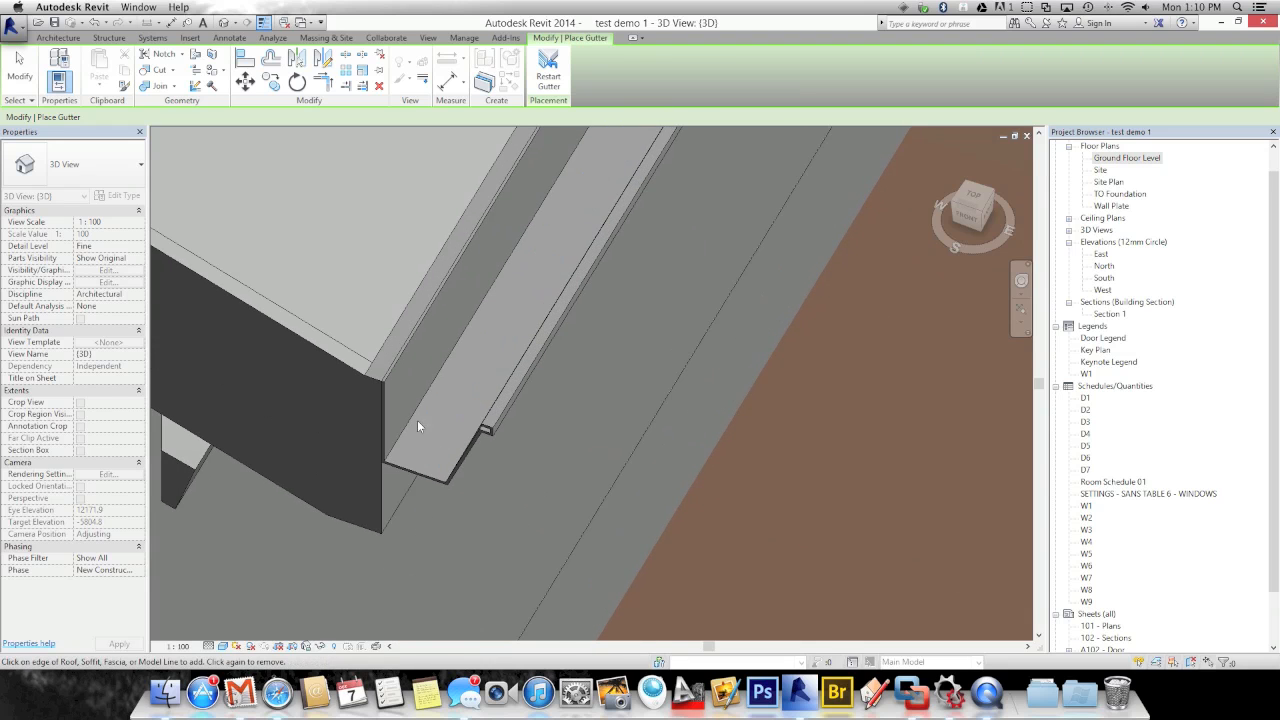
scroll(457, 430, down, 3)
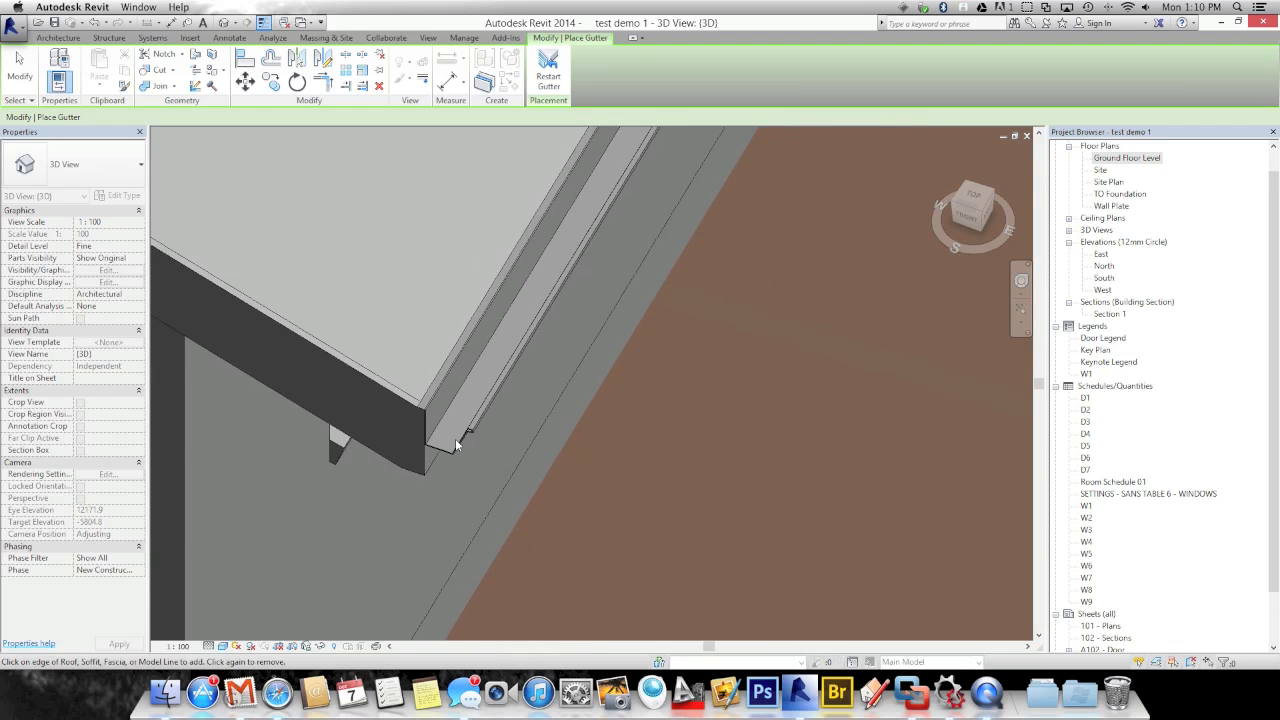
scroll(455, 438, down, 3)
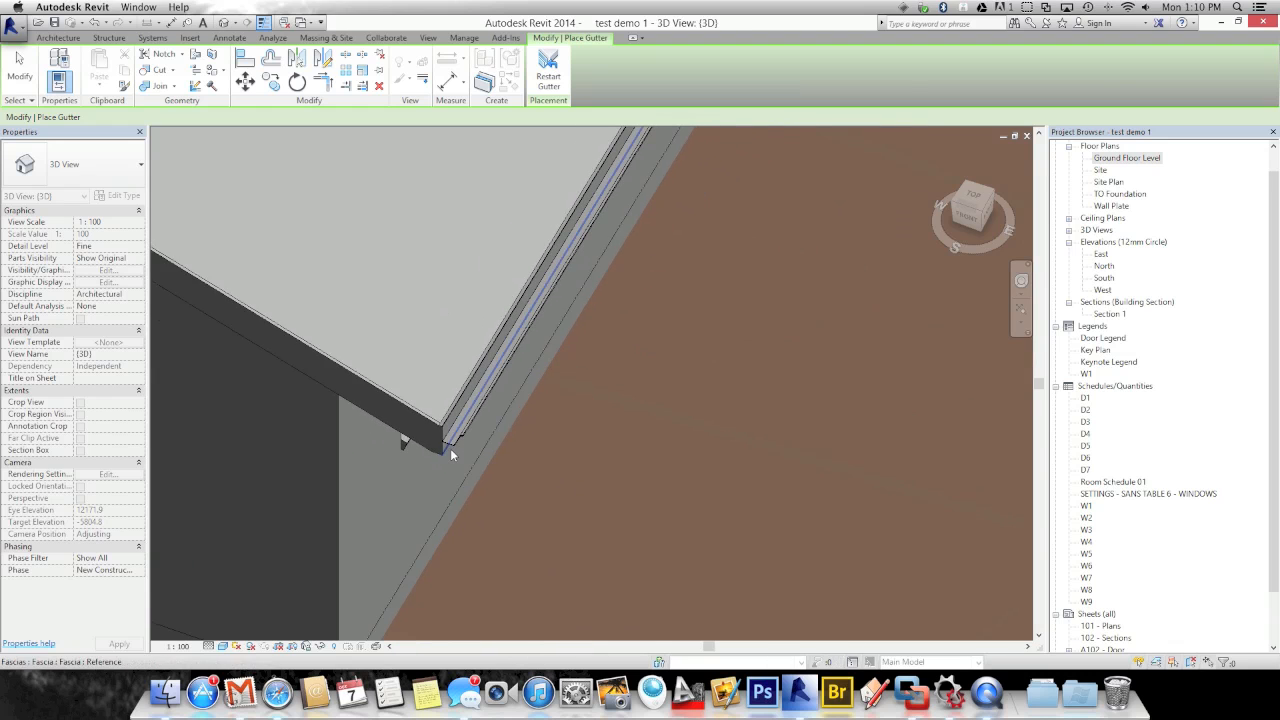
- Add a gutter to the fascia of the opposite long eave, above the row of windows
shift+middle_drag(433, 428, 566, 576)
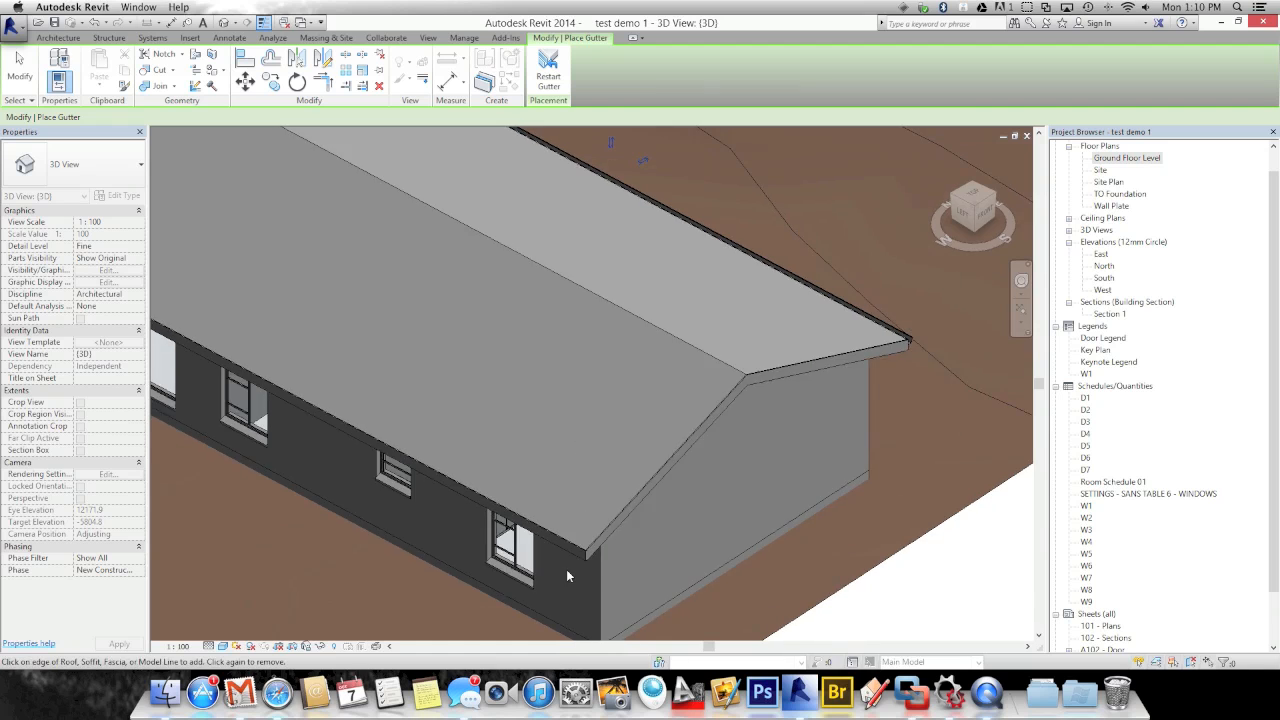
scroll(566, 576, up, 4)
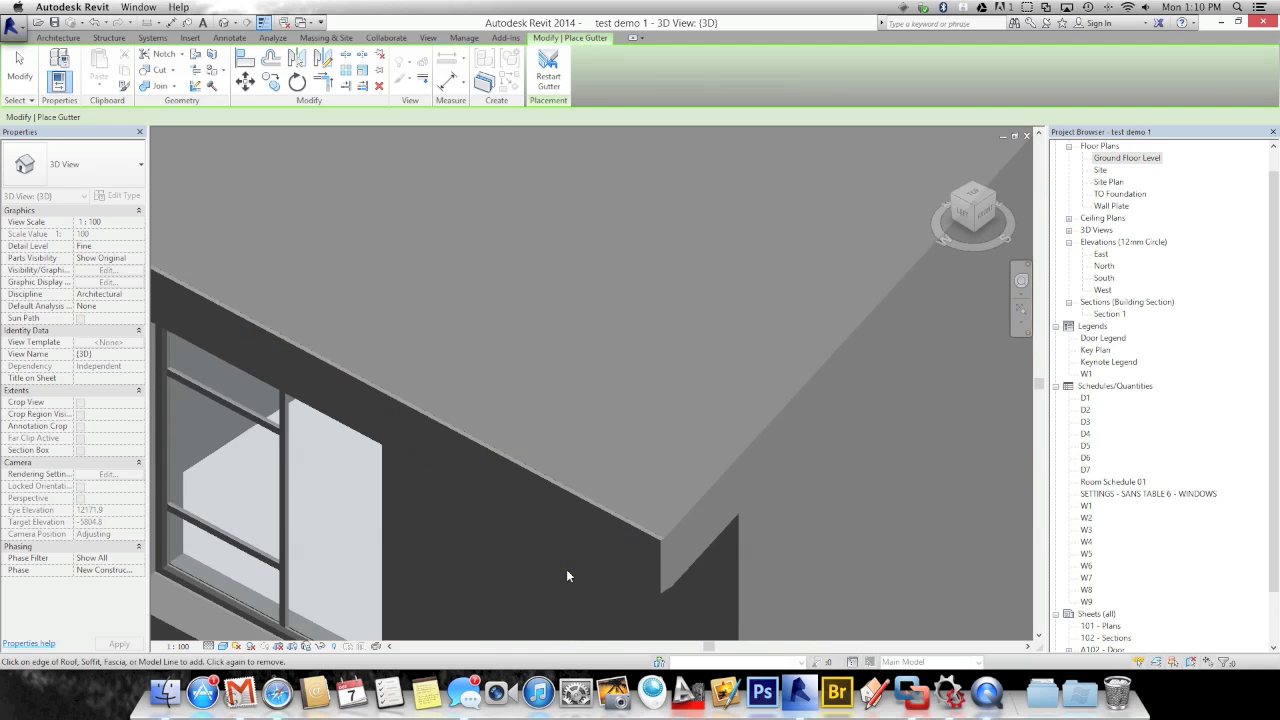
click(612, 520)
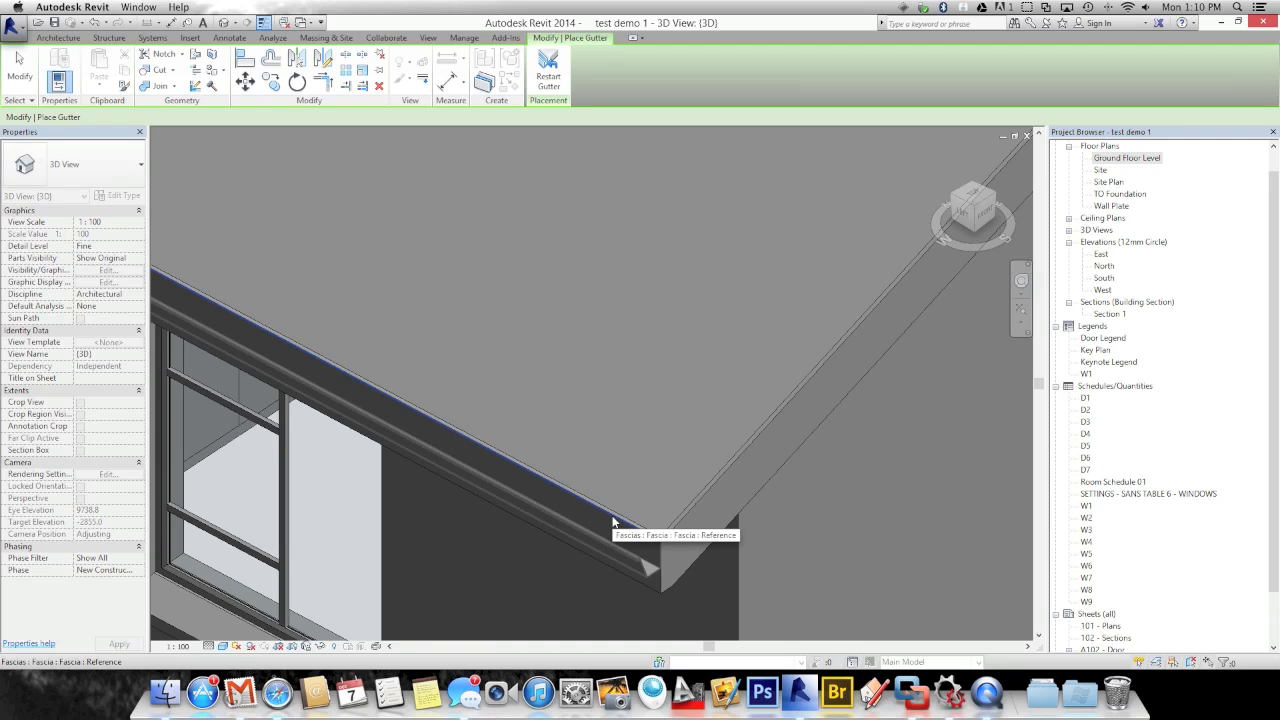
scroll(634, 567, up, 3)
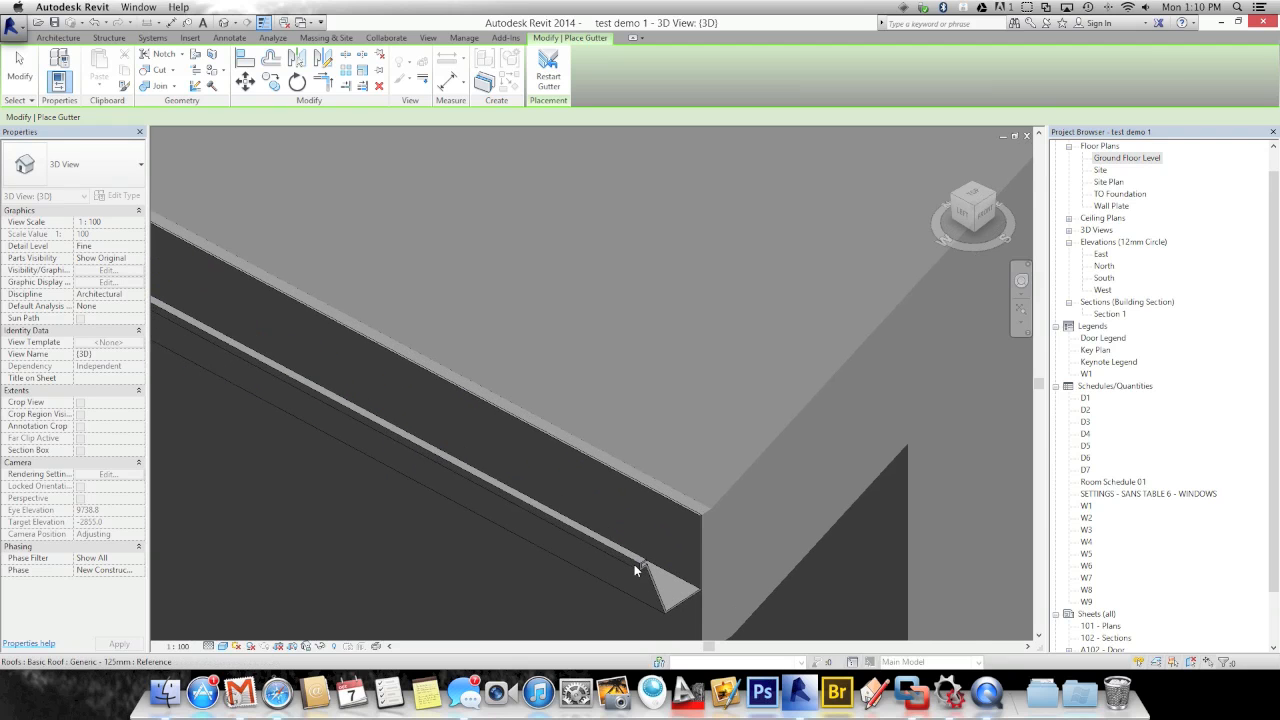
key(Escape)
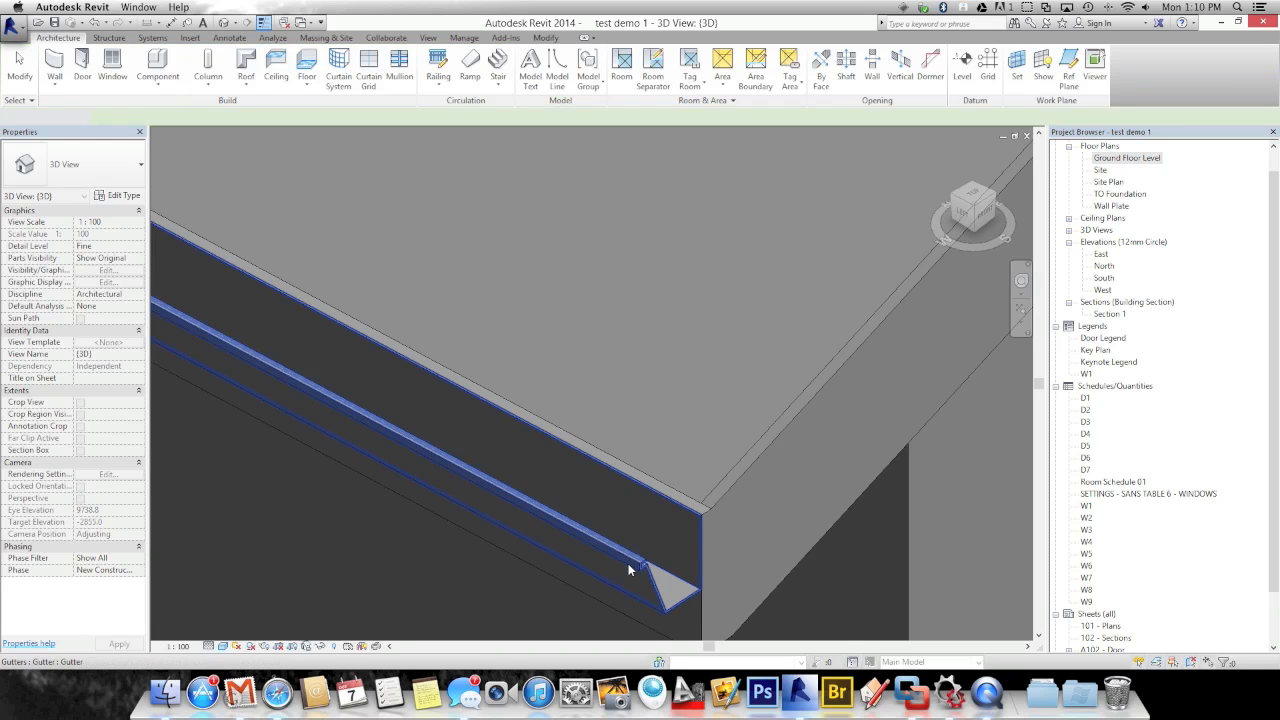
- Set the vertical profile offset of the gutter above the row of windows to -25
click(629, 567)
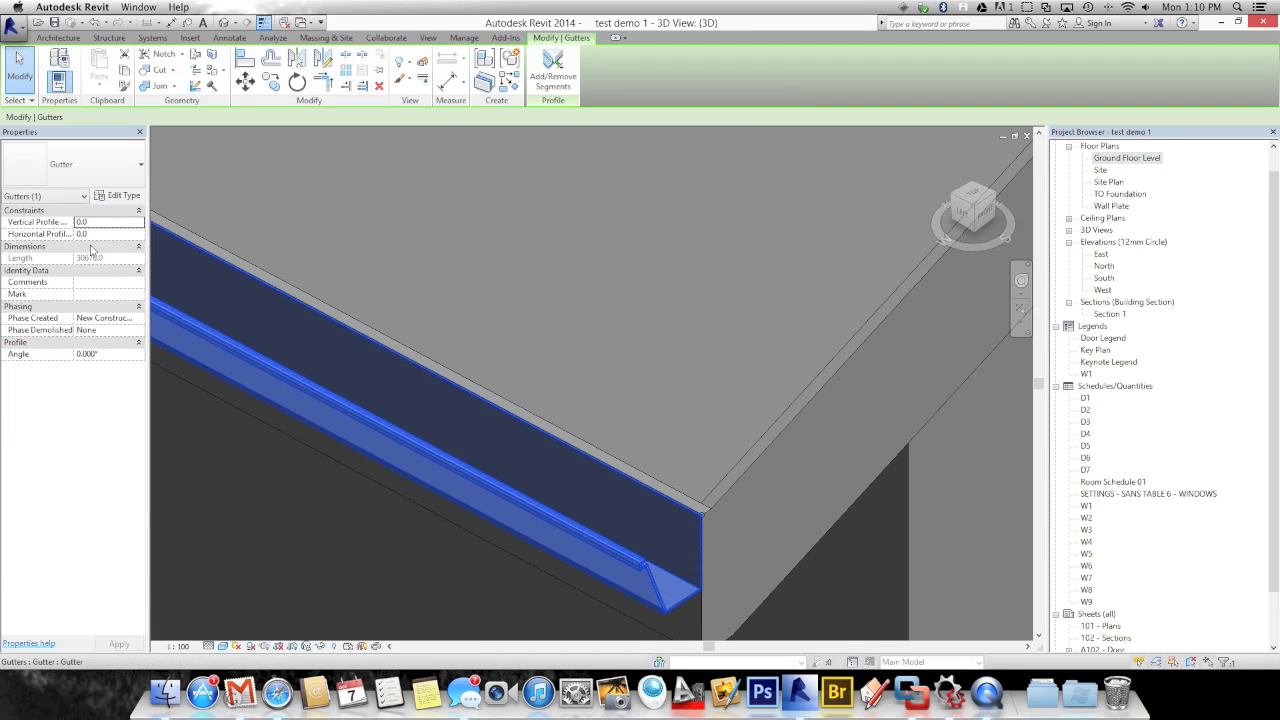
click(99, 221)
text(-25)
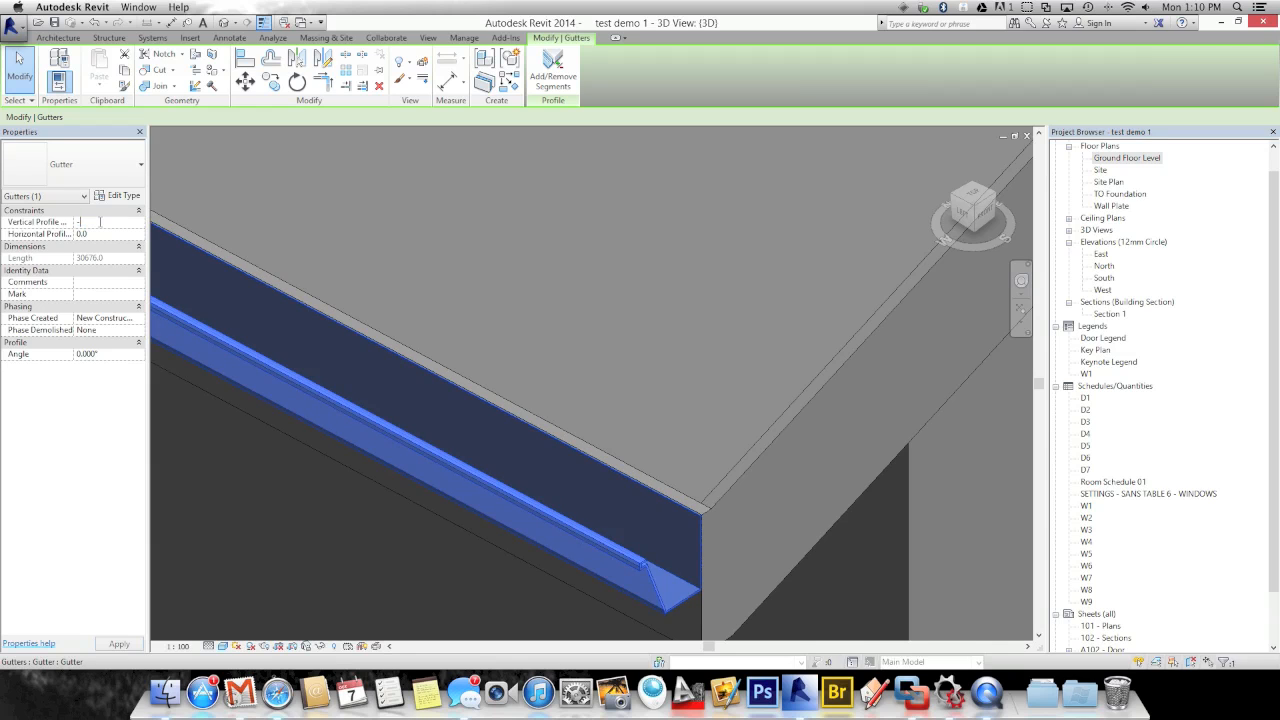
click(475, 341)
scroll(532, 429, down, 6)
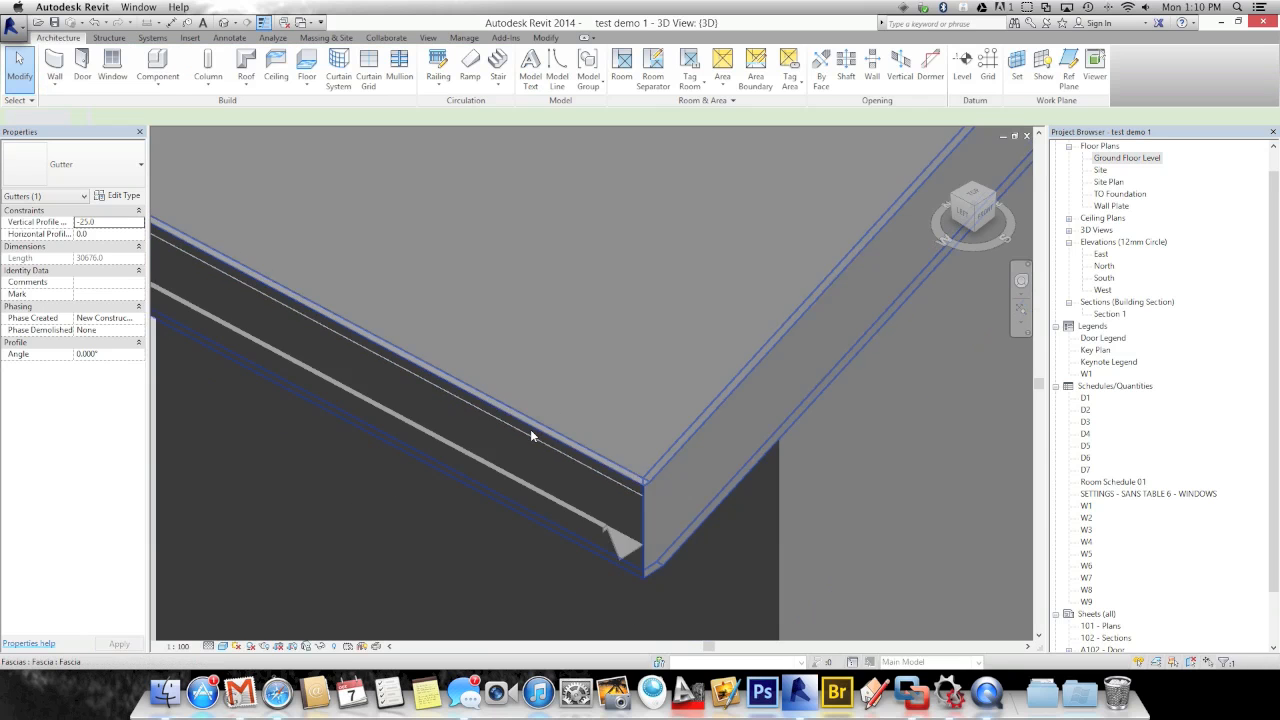
scroll(554, 428, down, 2)
middle_drag(621, 372, 538, 405)
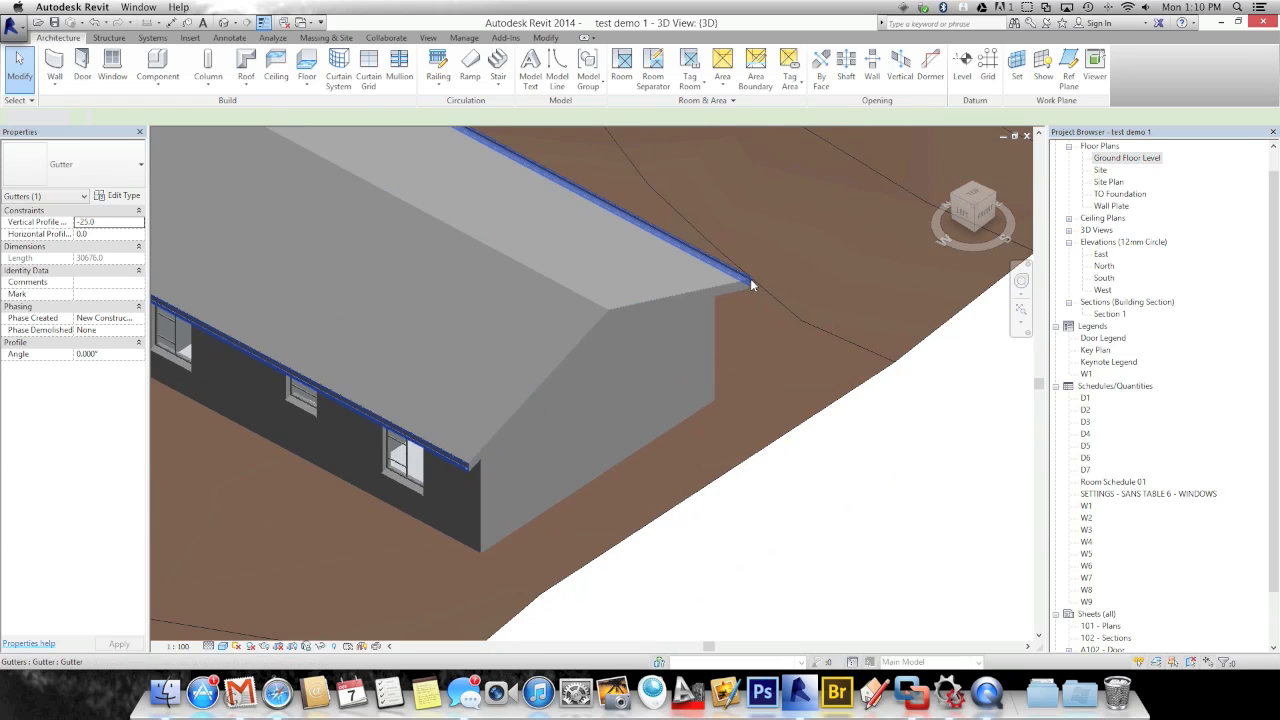
- Examine the opposite eave's gutter, its vertical profile offset and its fit against the fascia at the gable corner
click(745, 288)
shift+middle_drag(738, 298, 234, 477)
scroll(300, 495, up, 5)
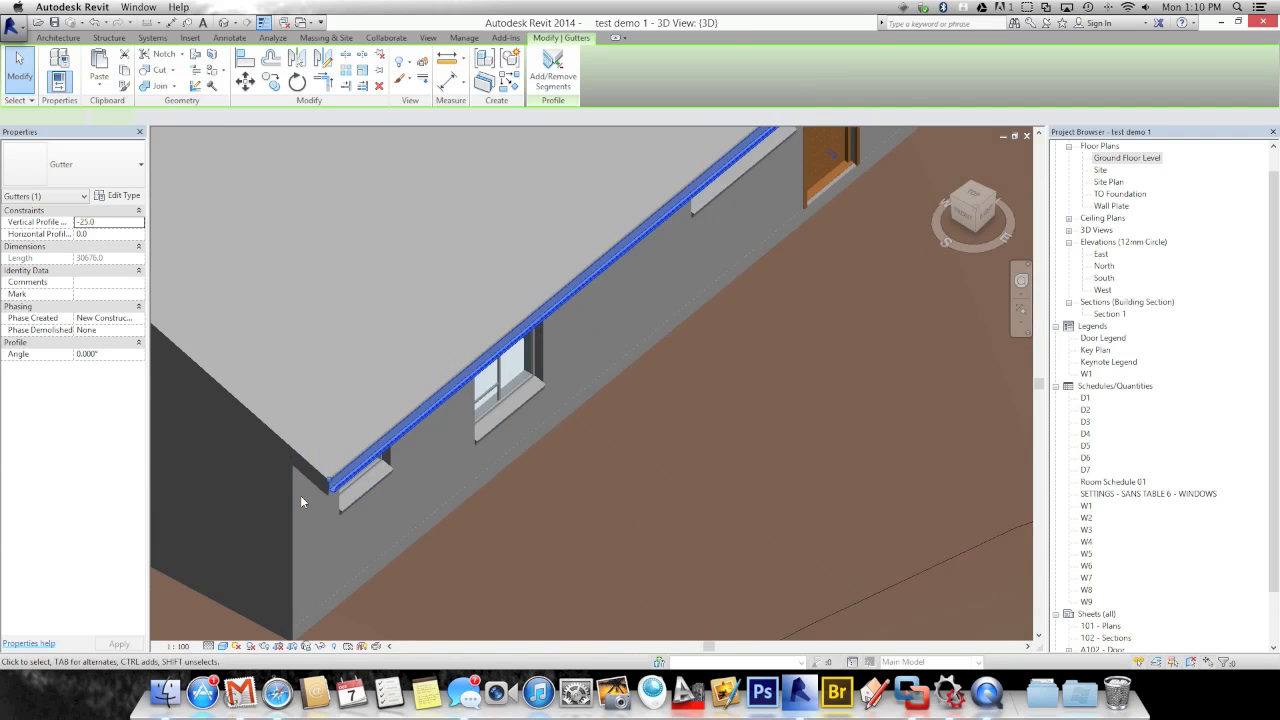
scroll(349, 478, up, 5)
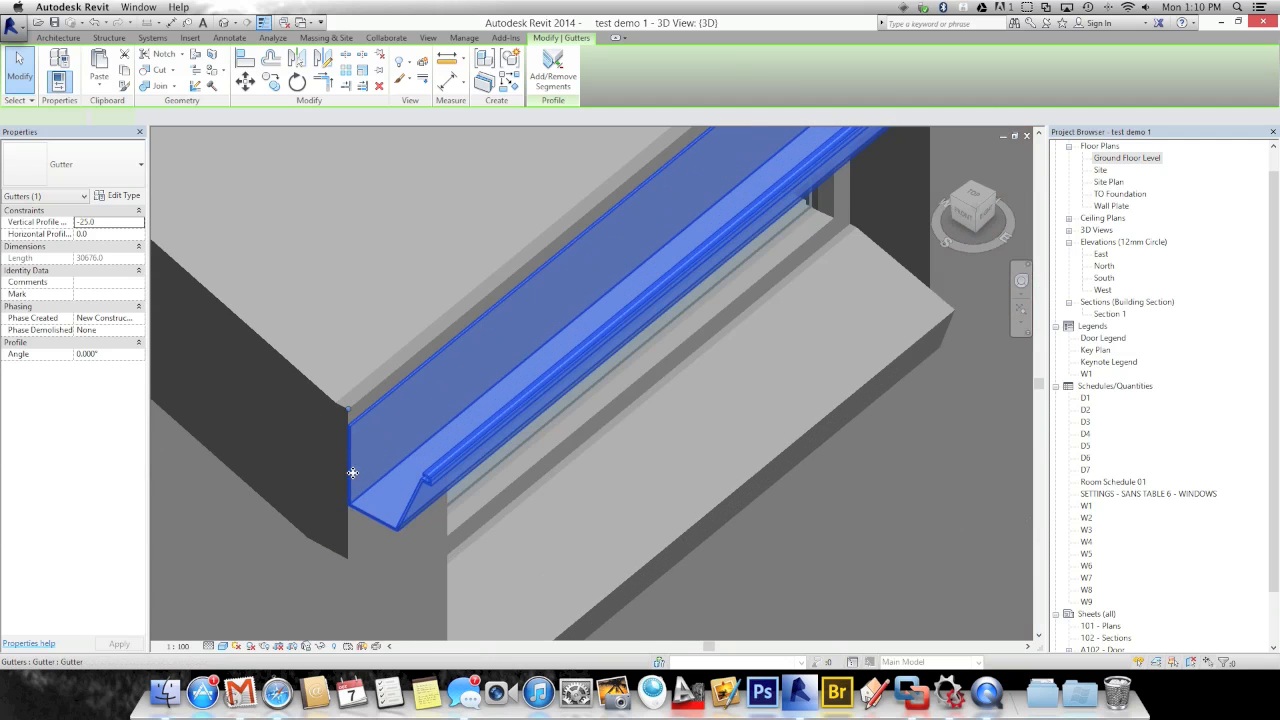
key(Escape)
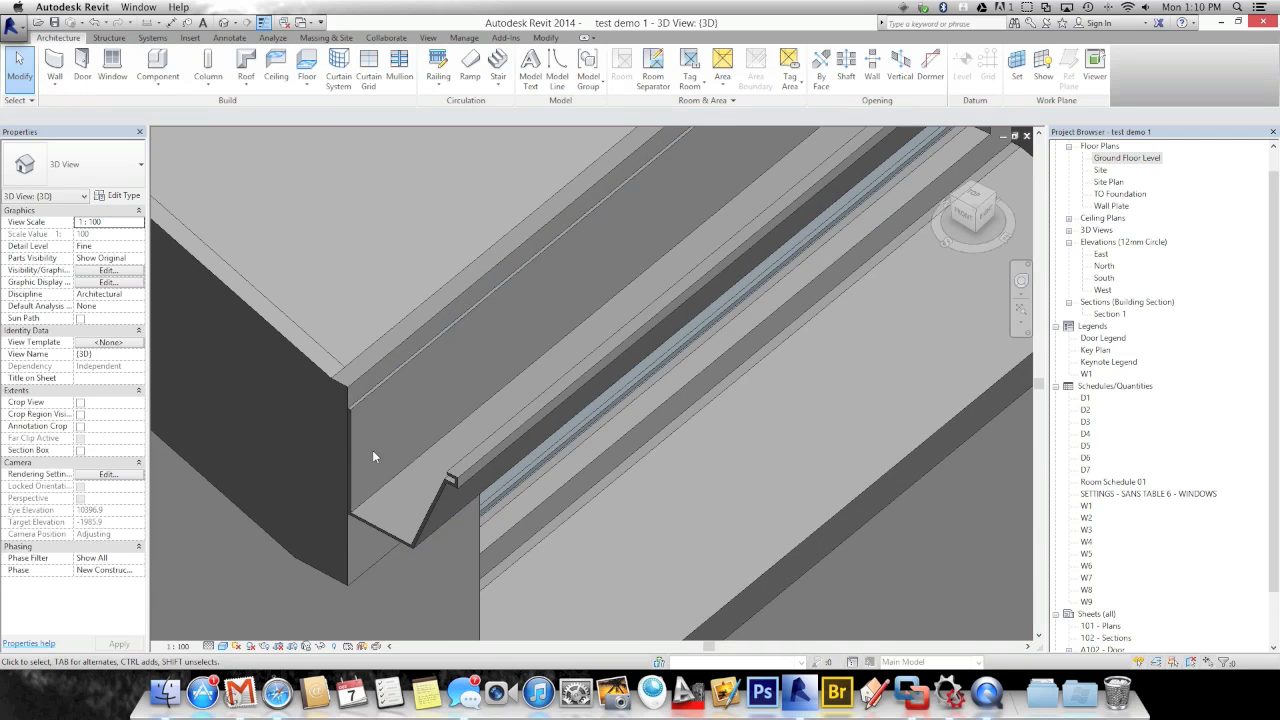
scroll(372, 456, down, 10)
scroll(388, 457, up, 8)
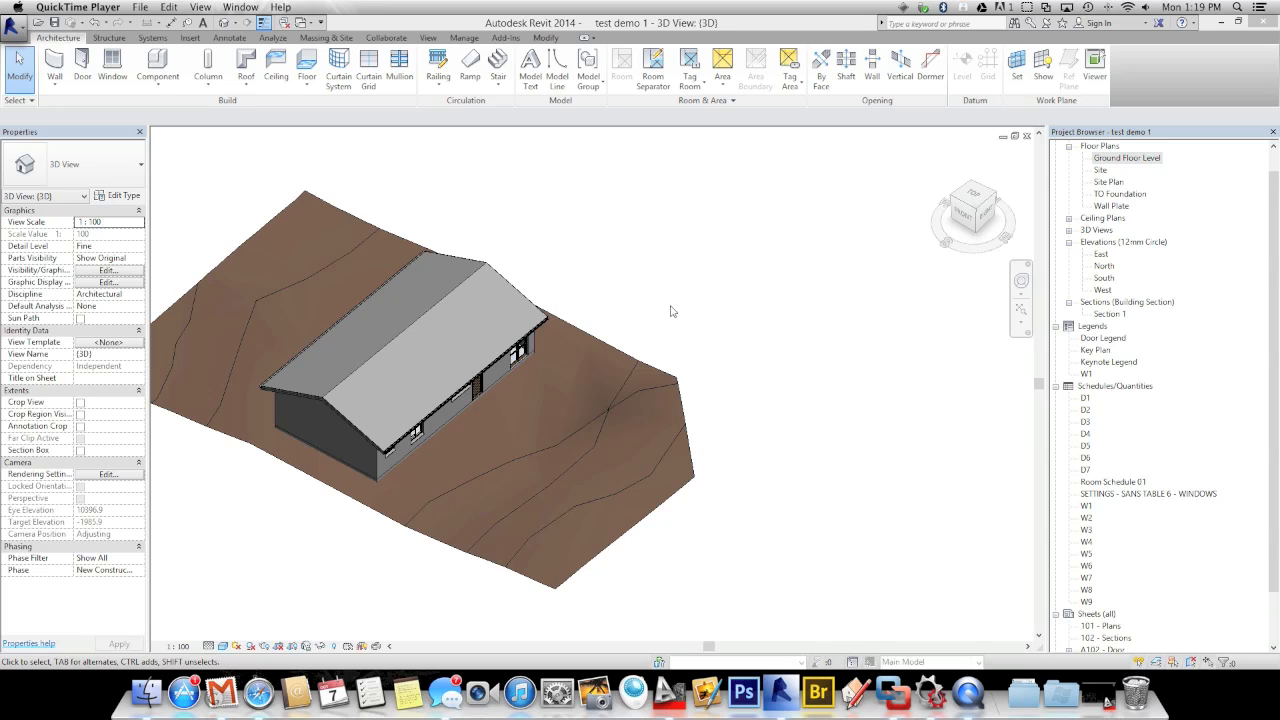
- Open the Ground Floor Level floor plan and show the whole plan
double_click(1113, 160)
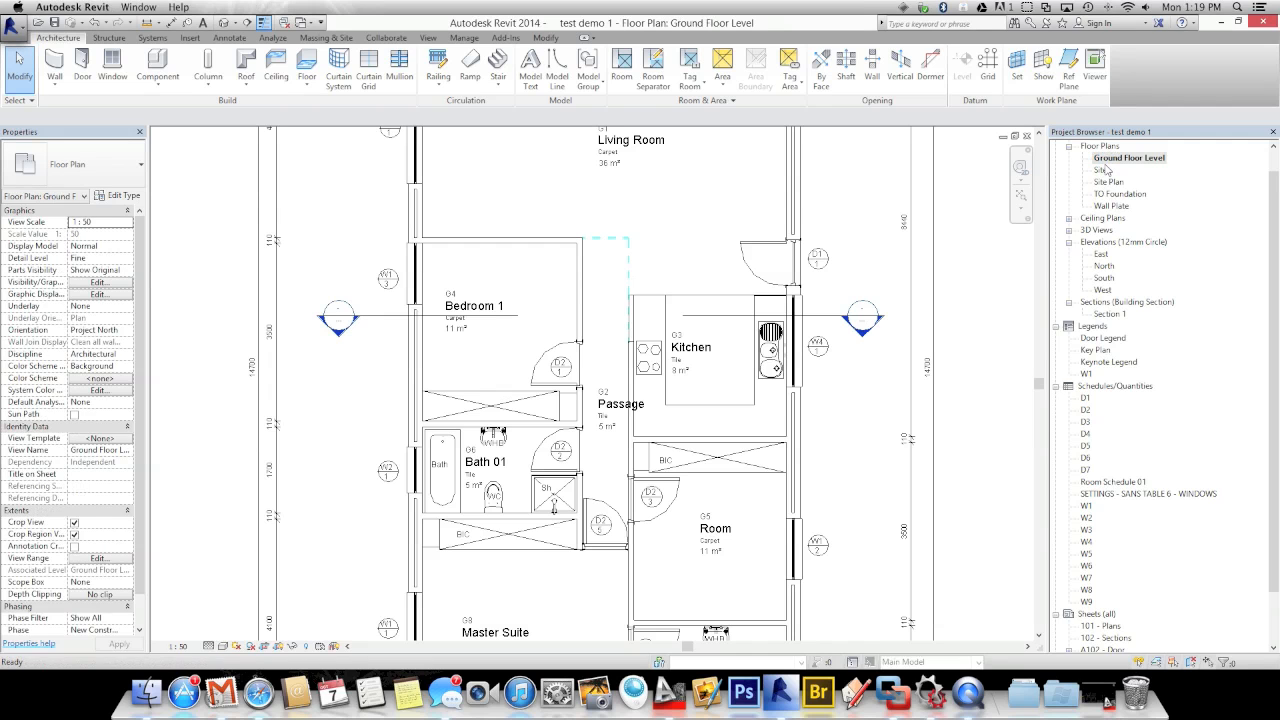
scroll(899, 275, down, 5)
middle_drag(280, 323, 176, 391)
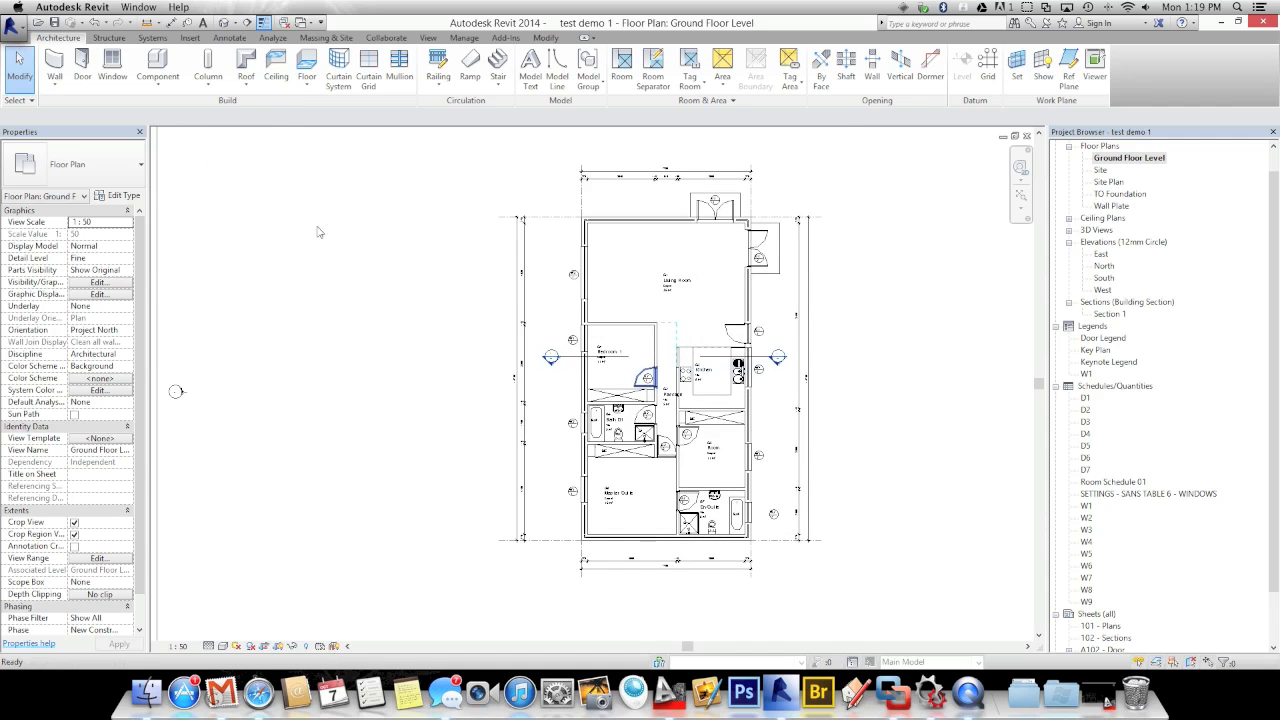
- Start a DWG export of only the current Ground Floor Level view, using the in-session export setup
click(11, 33)
click(11, 33)
click(11, 36)
click(11, 37)
click(11, 36)
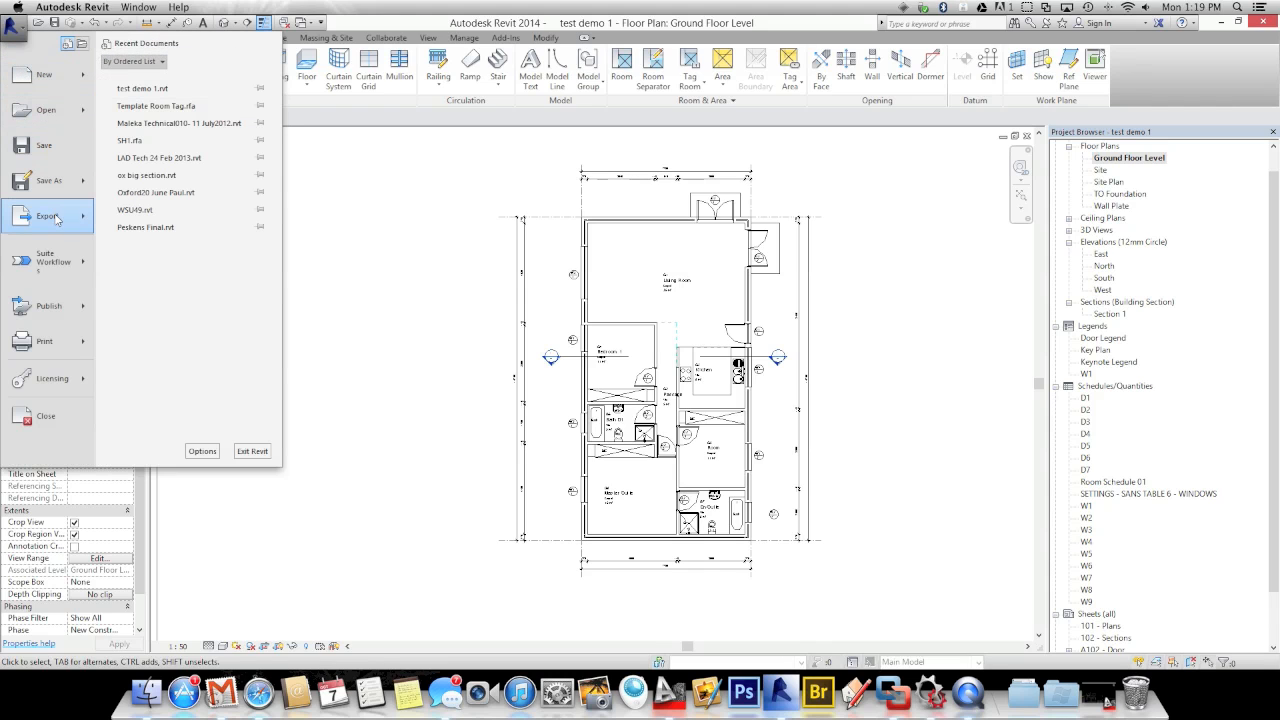
mouse_move(56, 220)
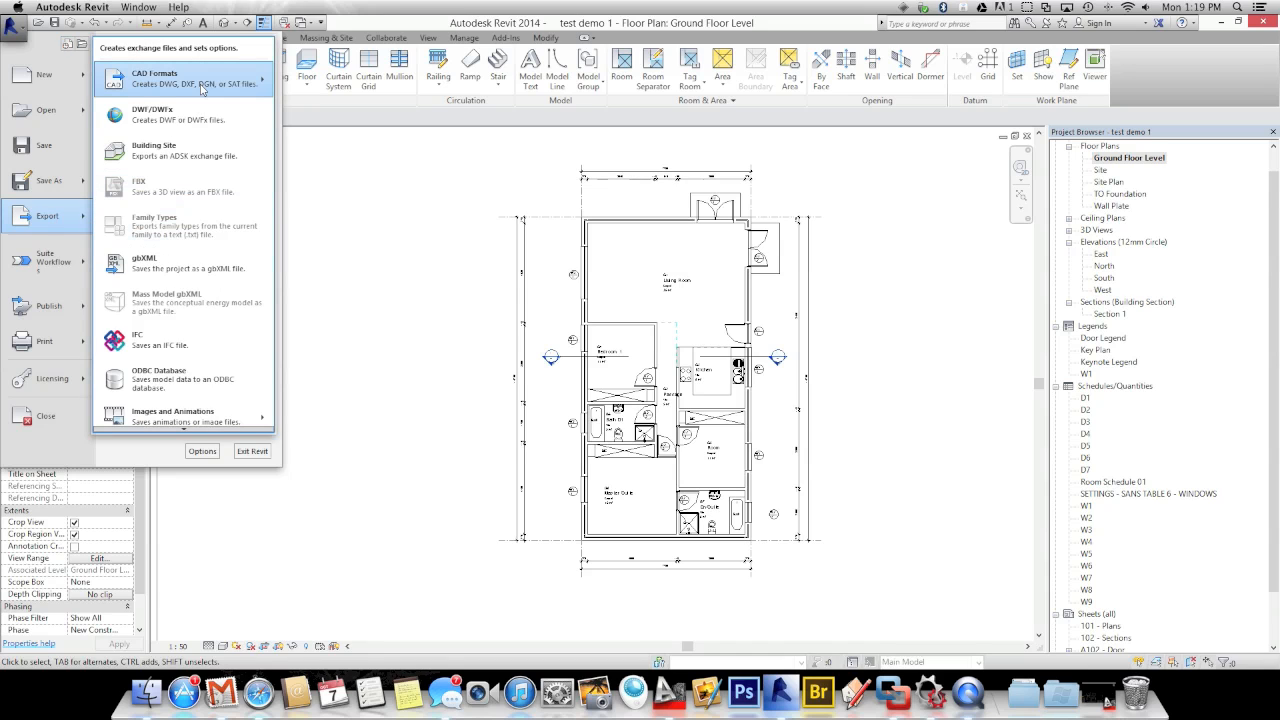
mouse_move(202, 90)
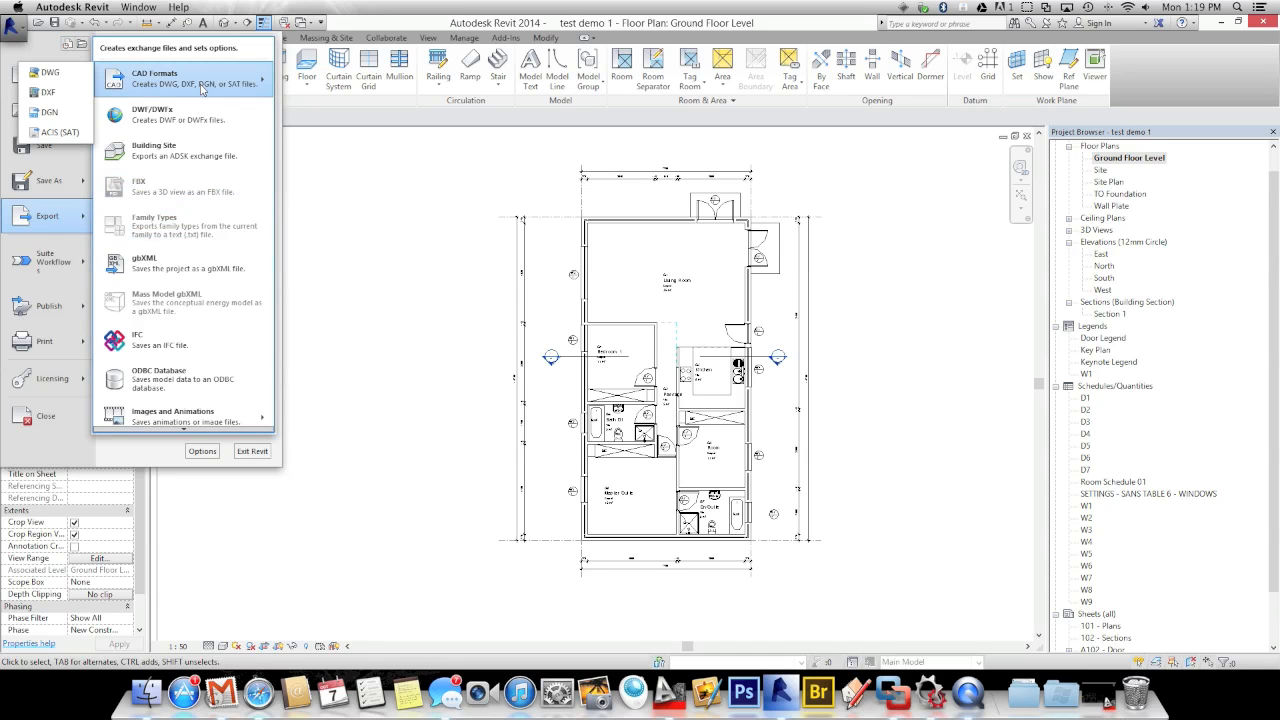
click(58, 74)
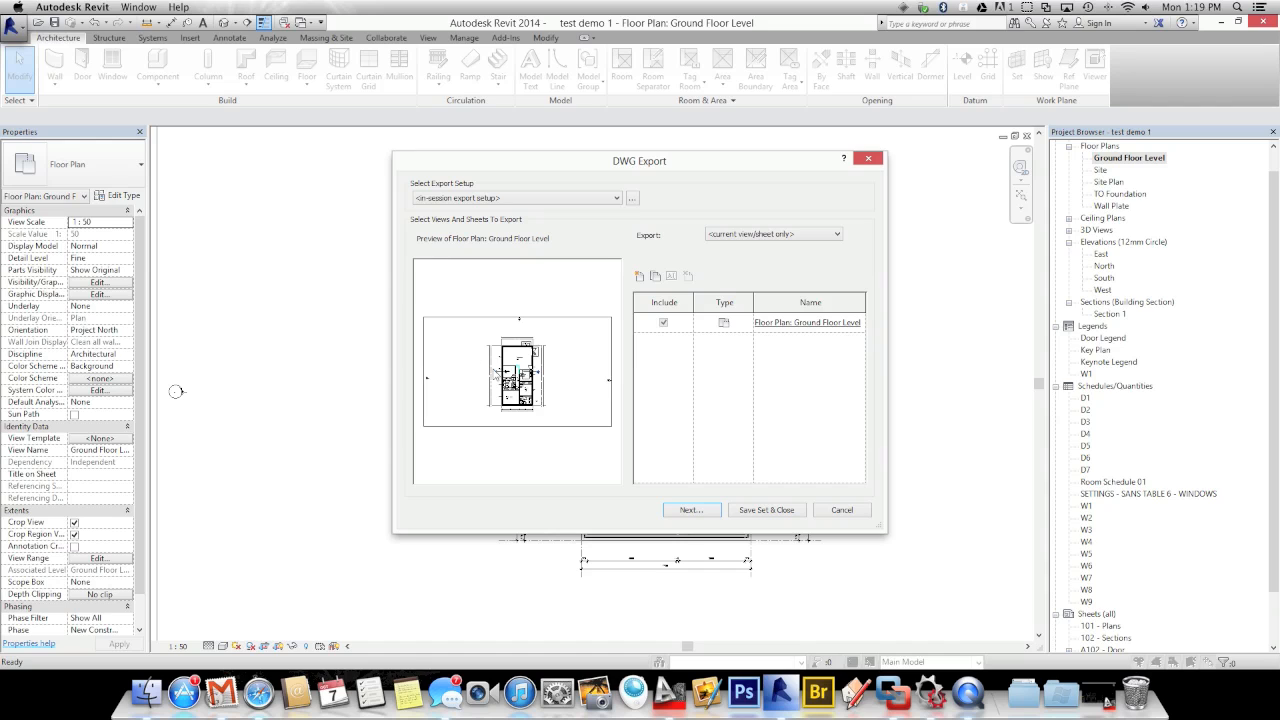
click(685, 512)
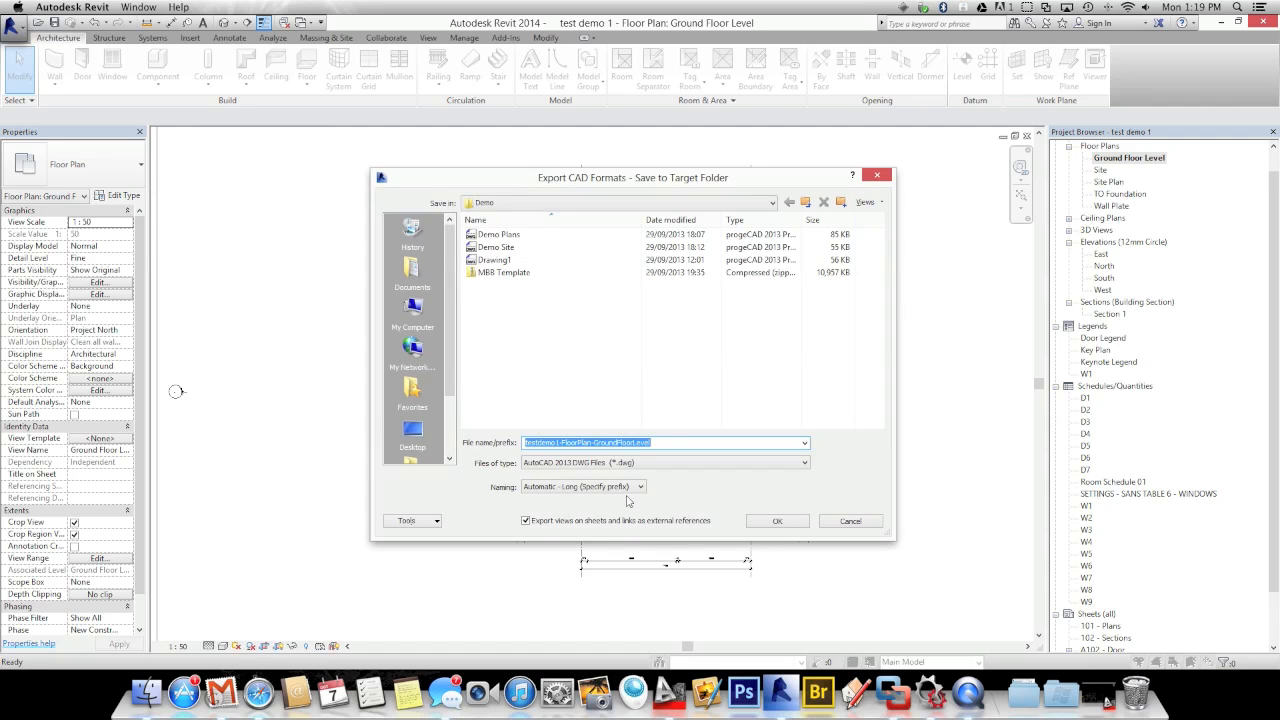
- Set the export format to AutoCAD 2010 DWG and turn off exporting views on sheets and links as external references
click(562, 463)
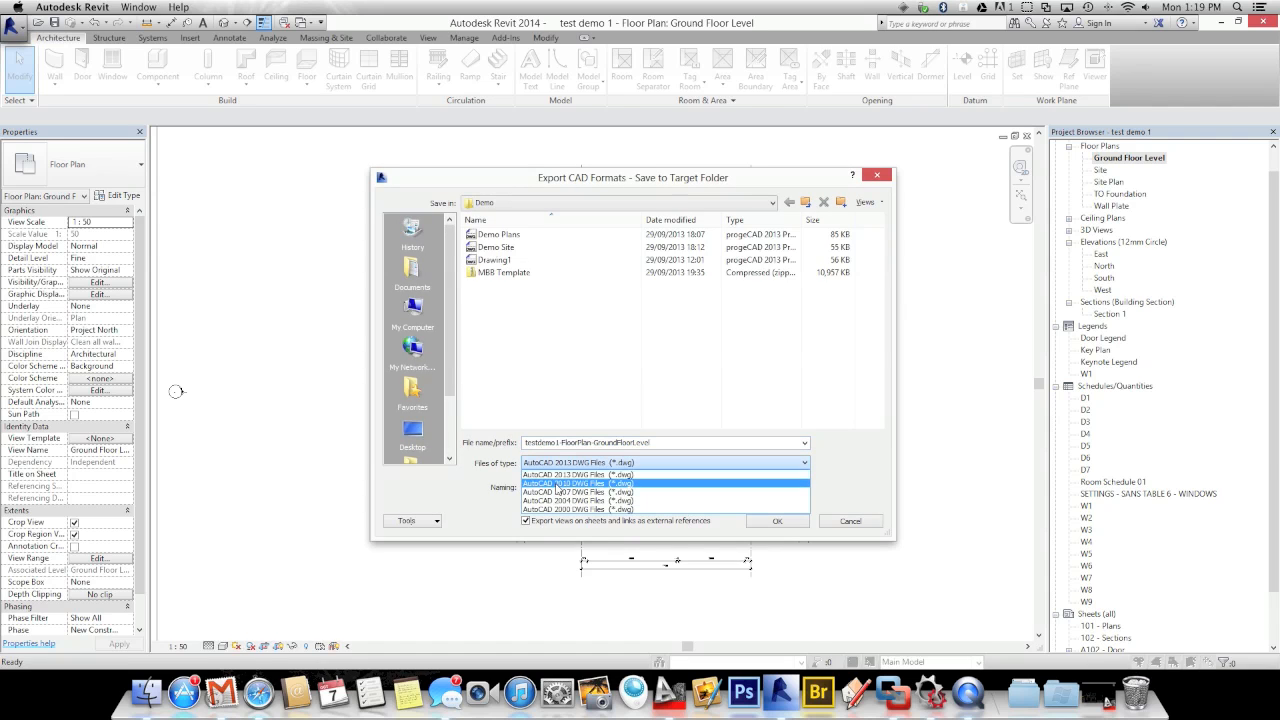
click(558, 483)
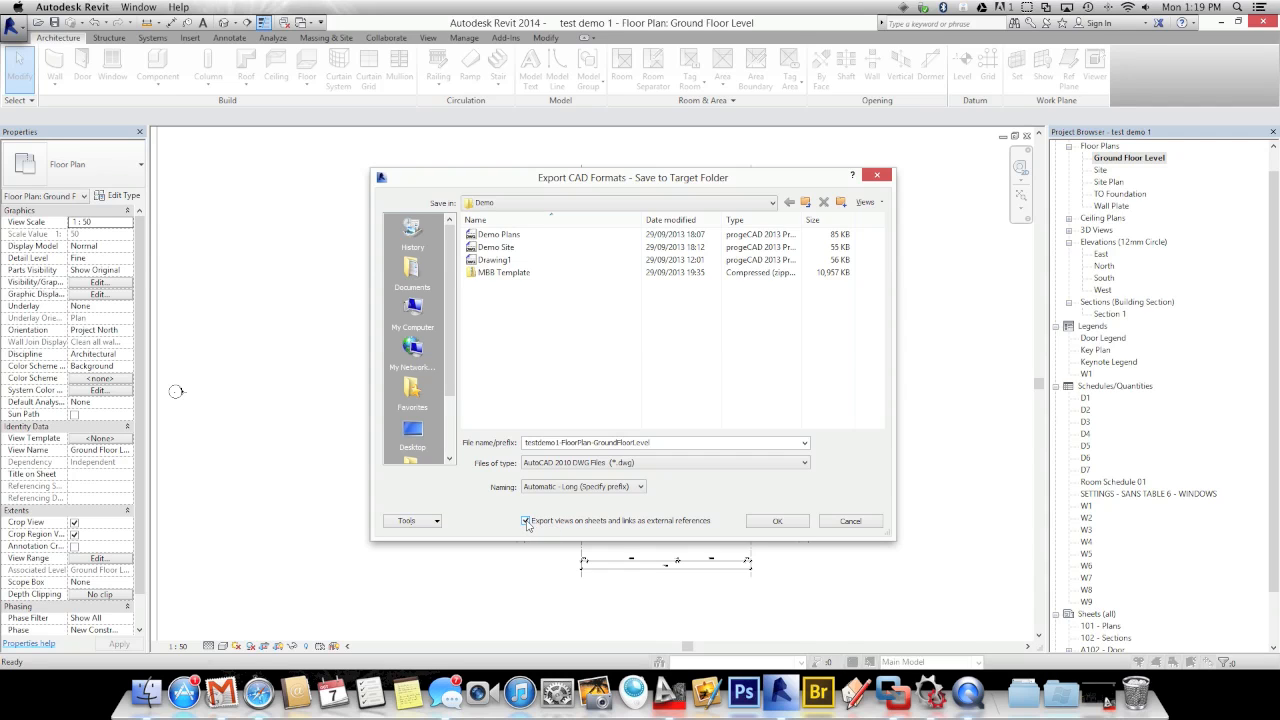
click(527, 522)
- Name the exported drawing "Floorplan for Electrical" and save it in the Demo folder
double_click(662, 443)
key(BackSpace)
key(BackSpace)
key(BackSpace)
key(BackSpace)
key(BackSpace)
key(BackSpace)
key(BackSpace)
key(BackSpace)
key(BackSpace)
key(BackSpace)
key(BackSpace)
key(BackSpace)
key(BackSpace)
key(BackSpace)
key(BackSpace)
key(BackSpace)
key(BackSpace)
key(BackSpace)
key(BackSpace)
key(BackSpace)
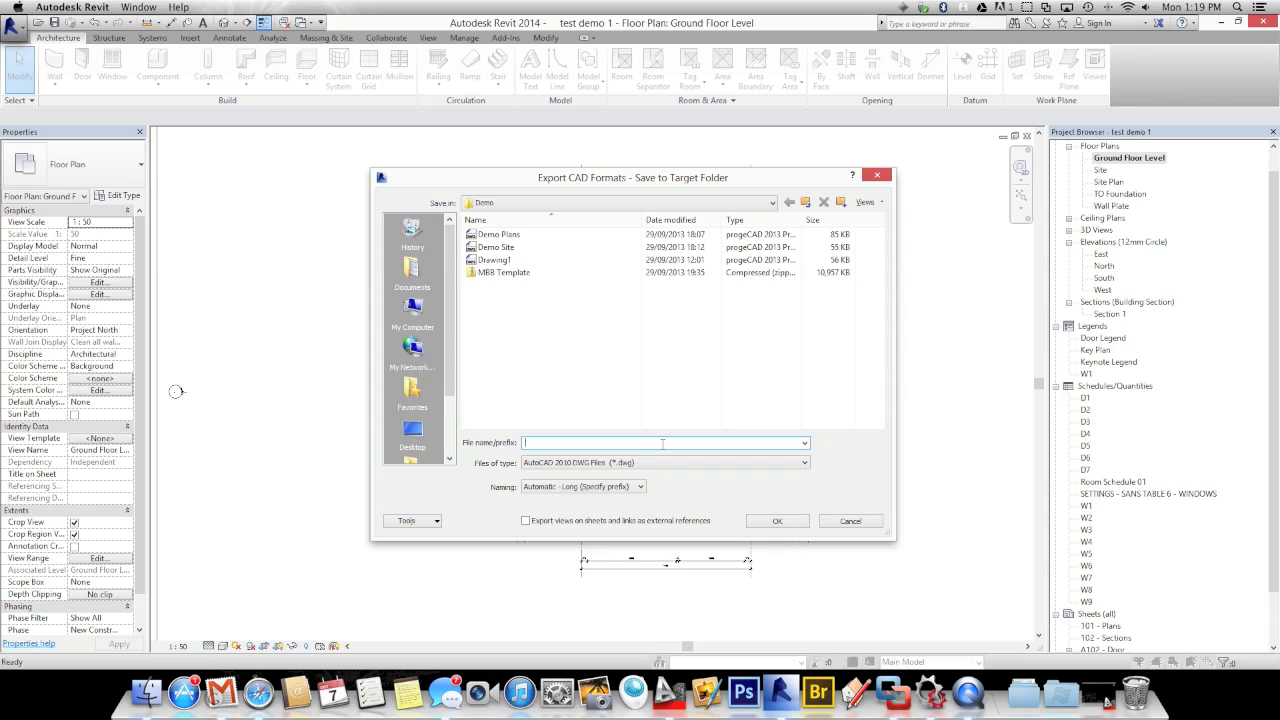
text(Floorplan for Electrical)
click(775, 521)
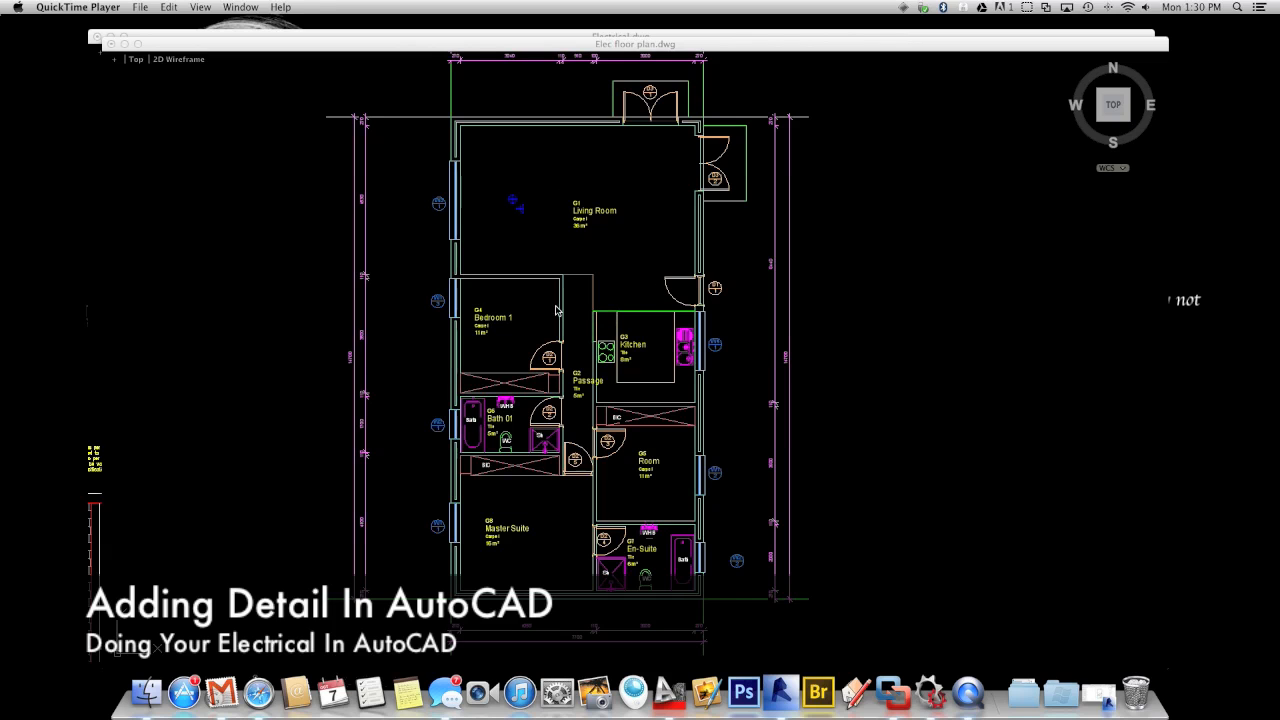
- Switch to Elec floor plan.dwg in AutoCAD and turn off the A-ANNO-DIMS-50, A-GLAZ-IDEN and A-DETL layers with Layoff
click(388, 447)
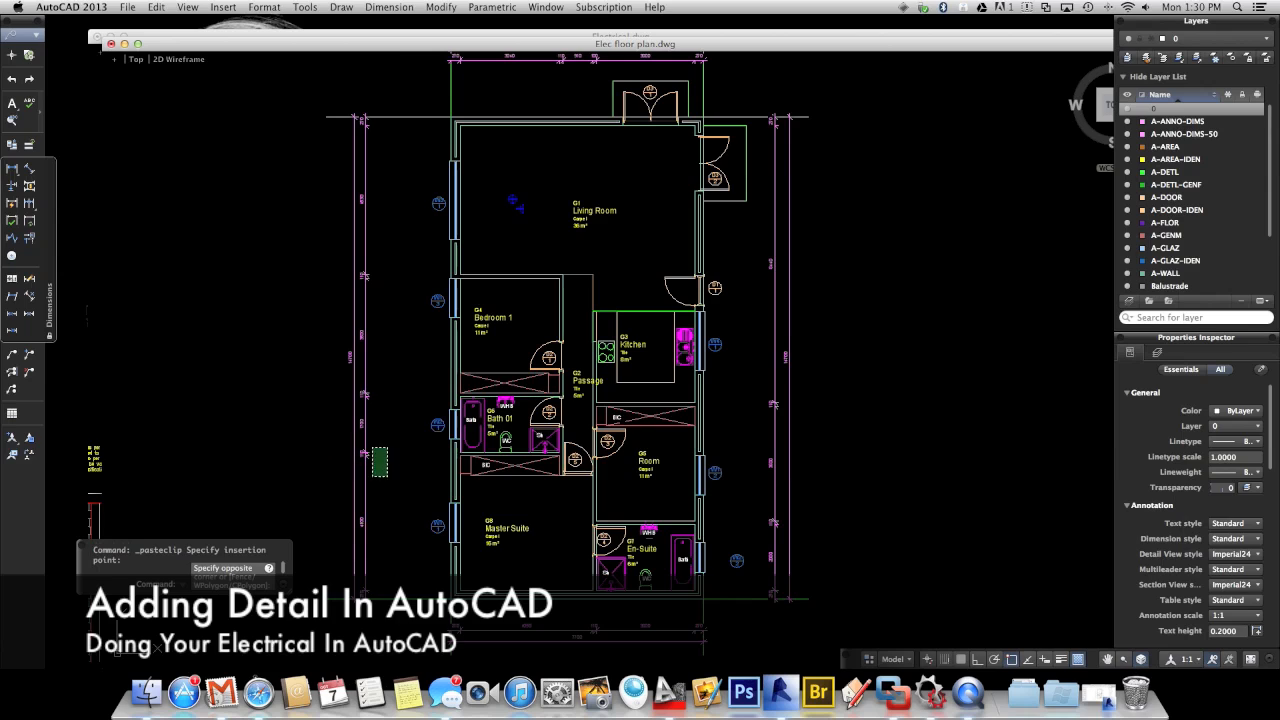
text(layoff)
key(Return)
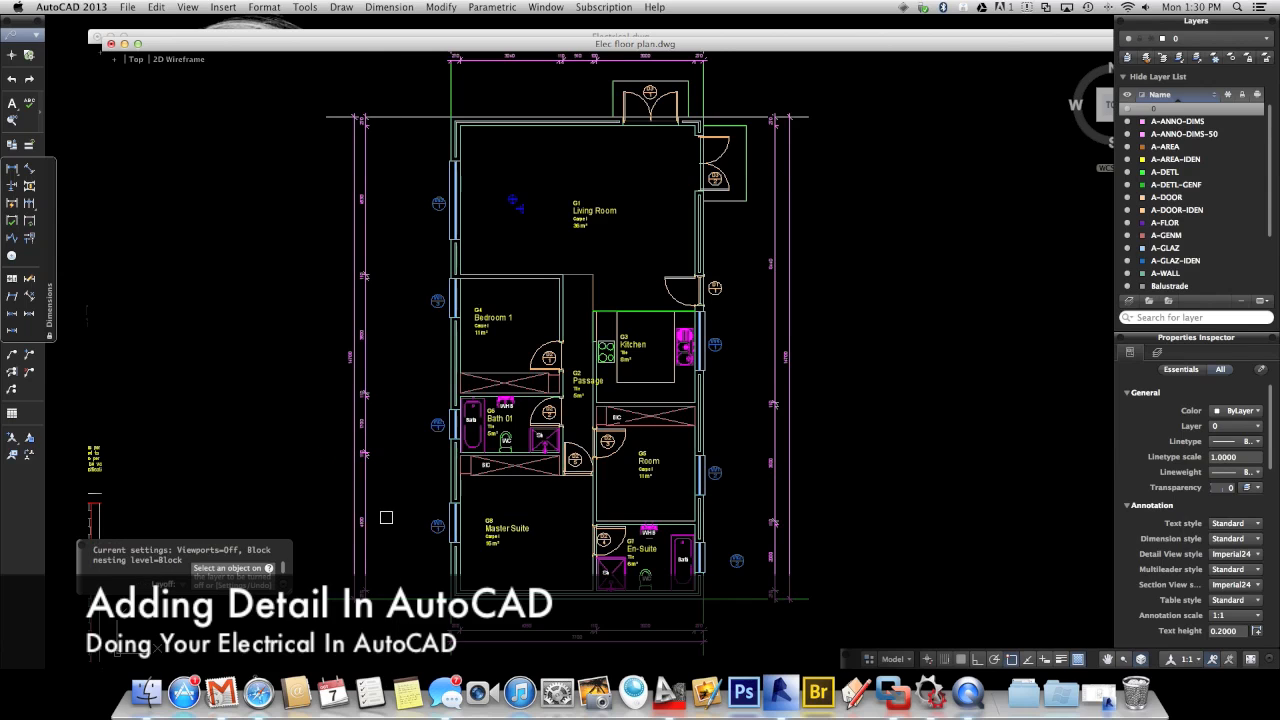
click(368, 511)
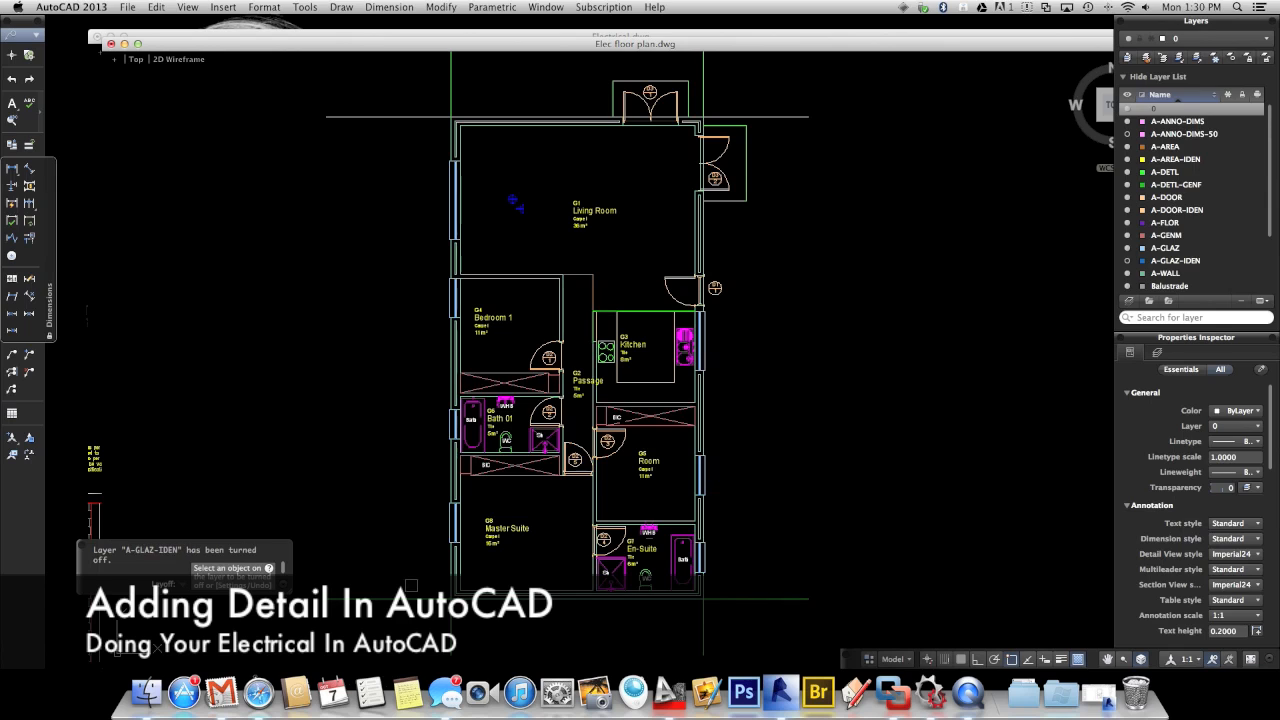
click(411, 598)
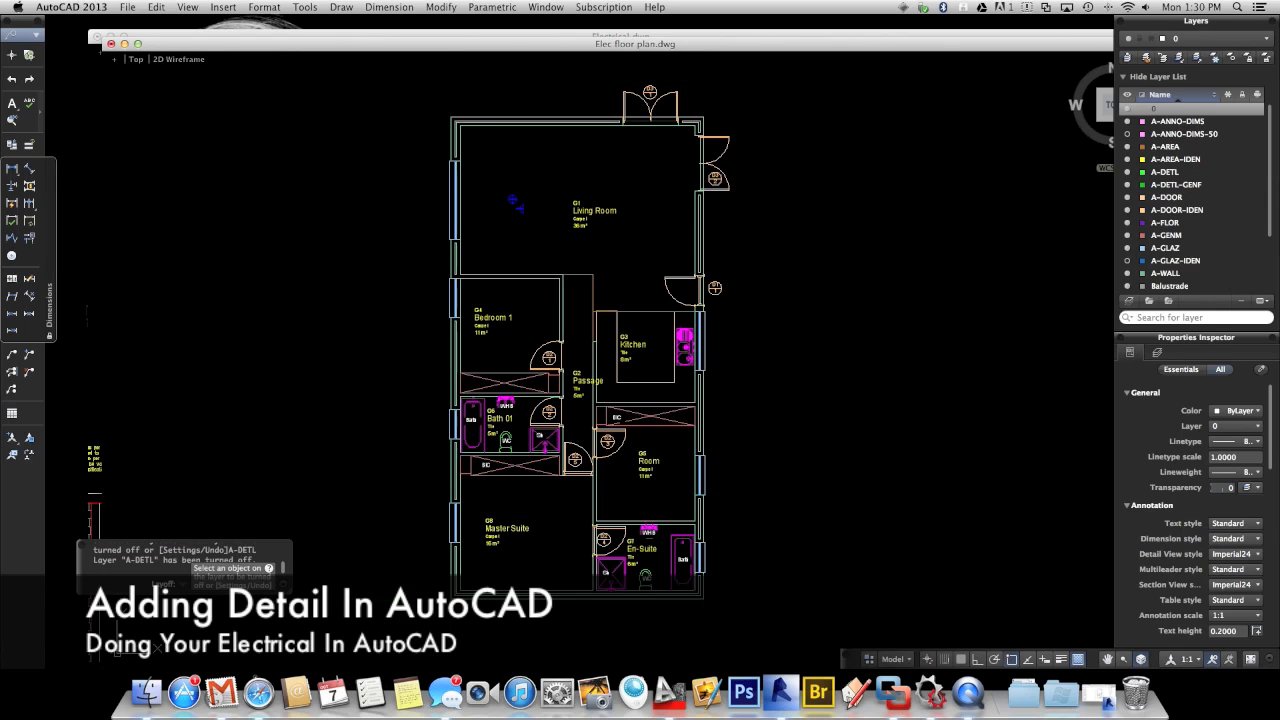
- Try turning off the built-in cupboards' A-GENM layer, undo that change and leave Layoff
click(514, 481)
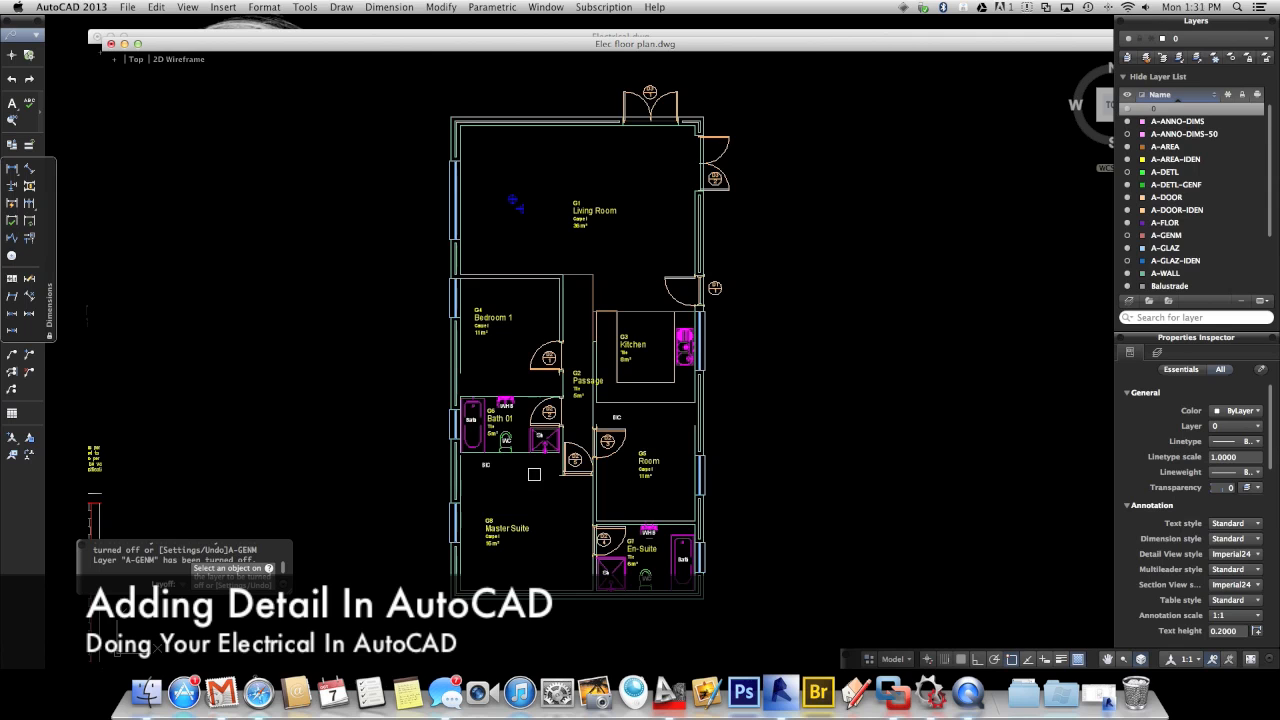
scroll(534, 474, up, 9)
scroll(534, 474, down, 7)
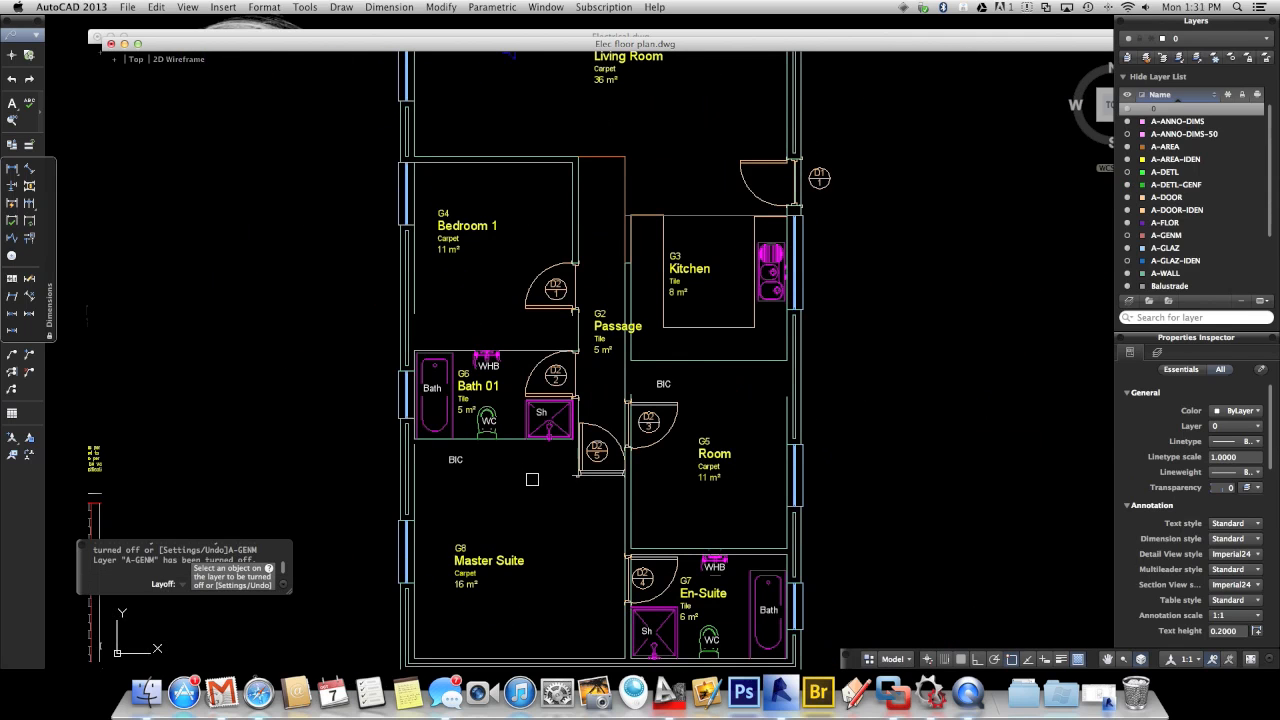
text(u)
key(Return)
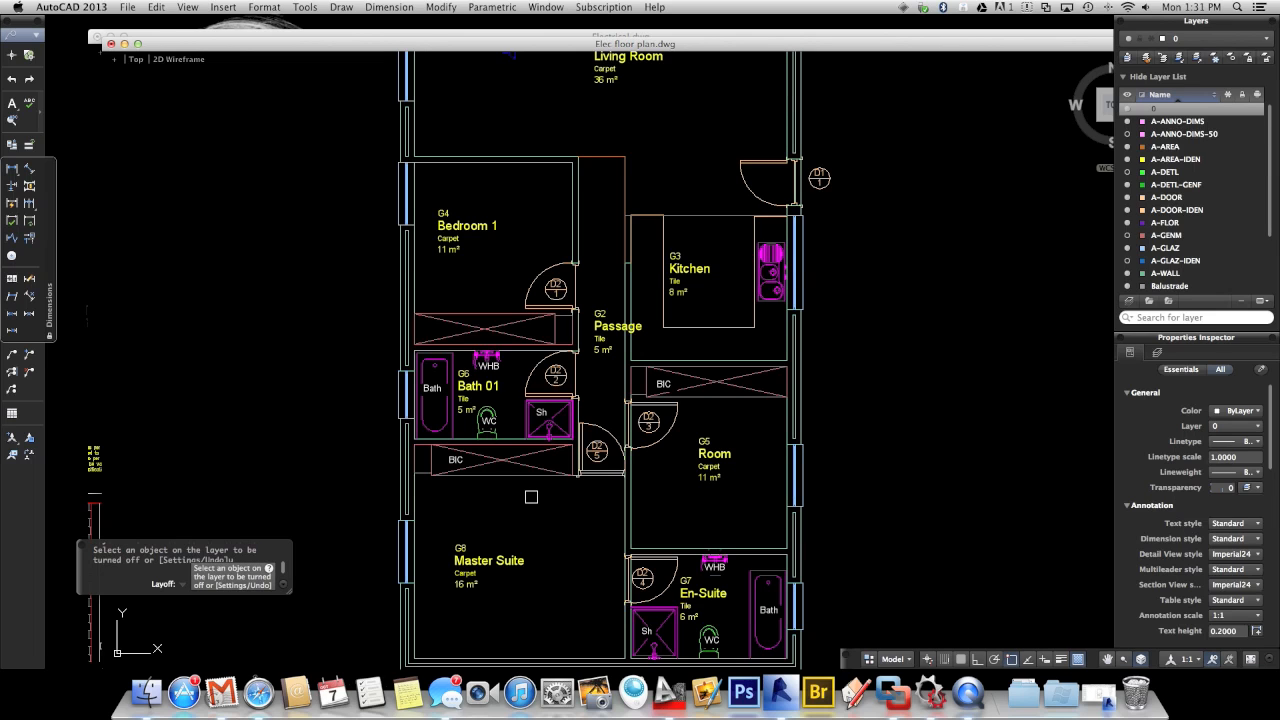
scroll(535, 504, down, 5)
scroll(522, 390, up, 5)
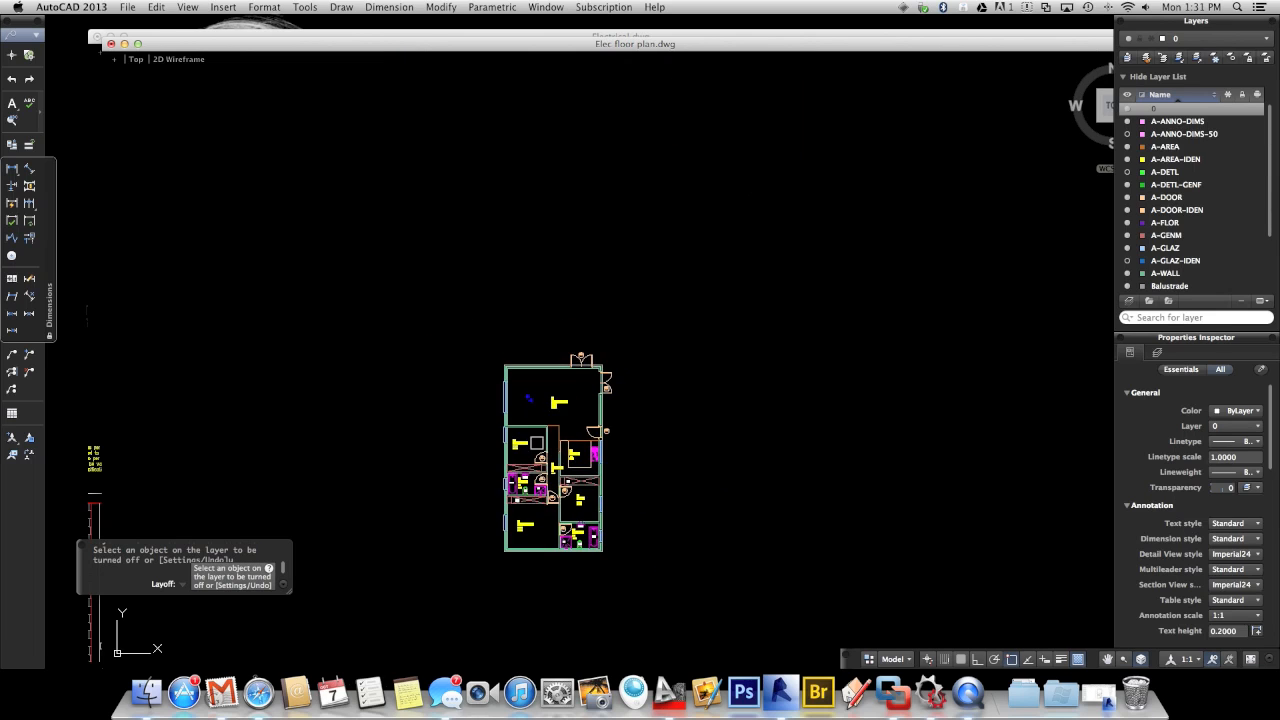
key(Escape)
key(Escape)
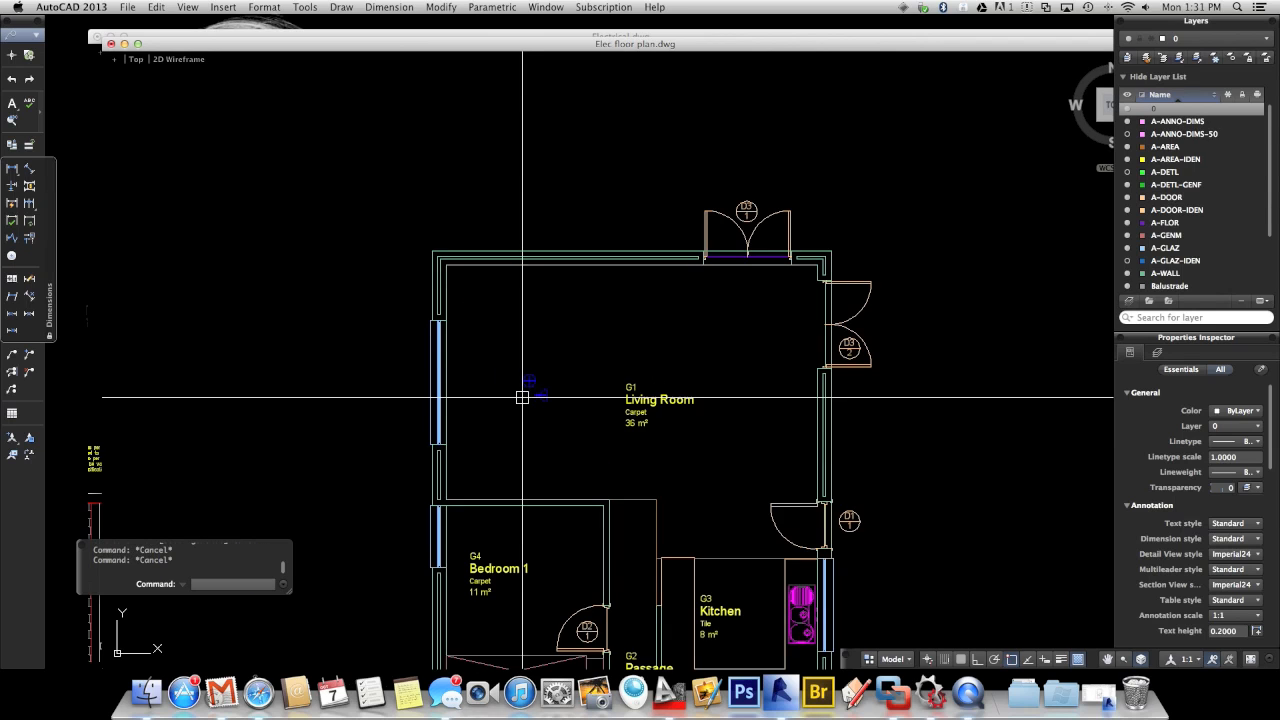
- Move both blue electrical symbols from the Living Room to the empty area outside the plan, beside the Living Room window
scroll(538, 417, up, 2)
text(m)
key(Return)
click(586, 437)
click(503, 354)
key(Return)
scroll(515, 354, down, 4)
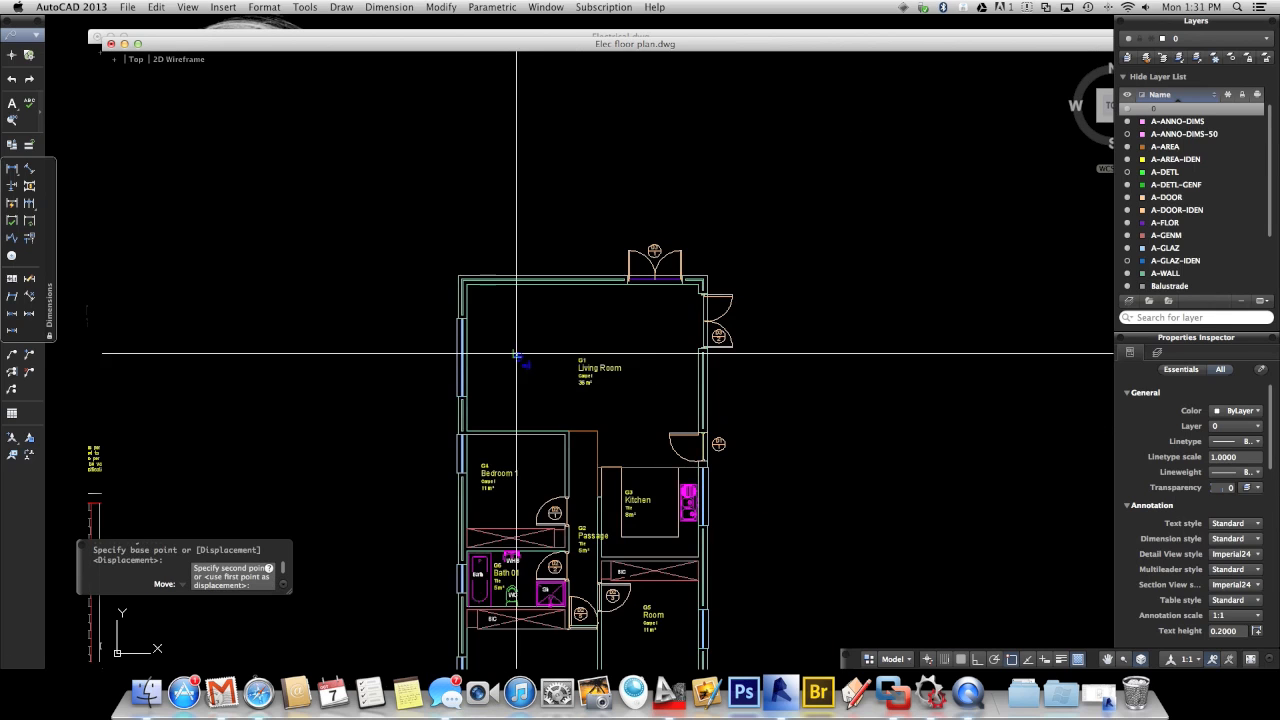
click(508, 372)
key(Escape)
key(Escape)
scroll(324, 390, up, 4)
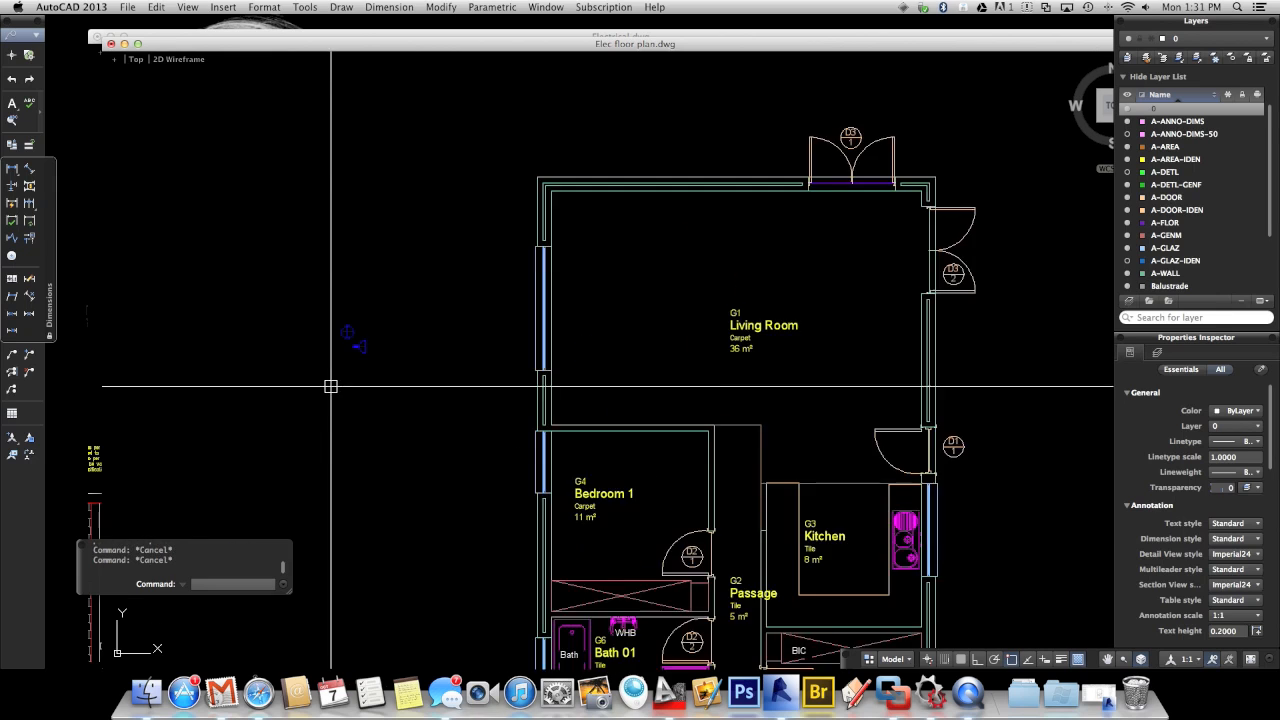
- Move the round light symbol back inside the Living Room, near the corner above the window
text(m)
key(Return)
click(374, 313)
key(Return)
scroll(356, 298, down, 3)
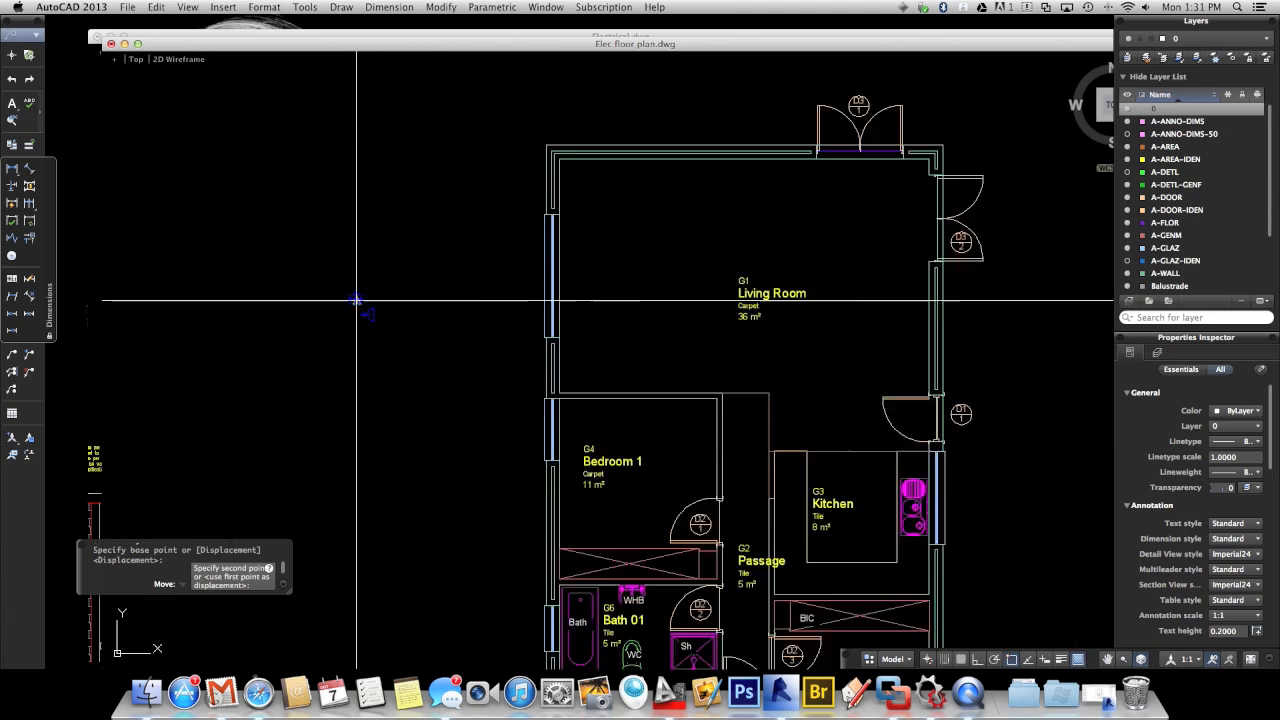
scroll(356, 298, down, 2)
click(535, 252)
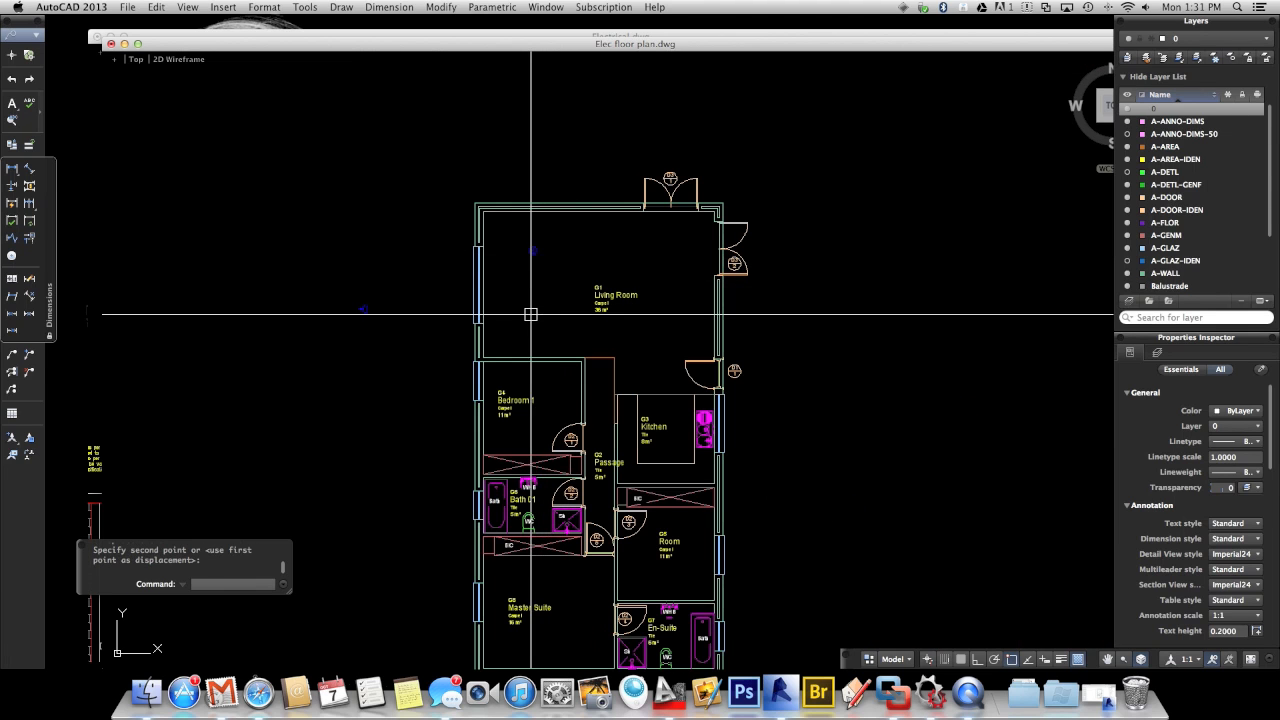
click(534, 314)
click(529, 295)
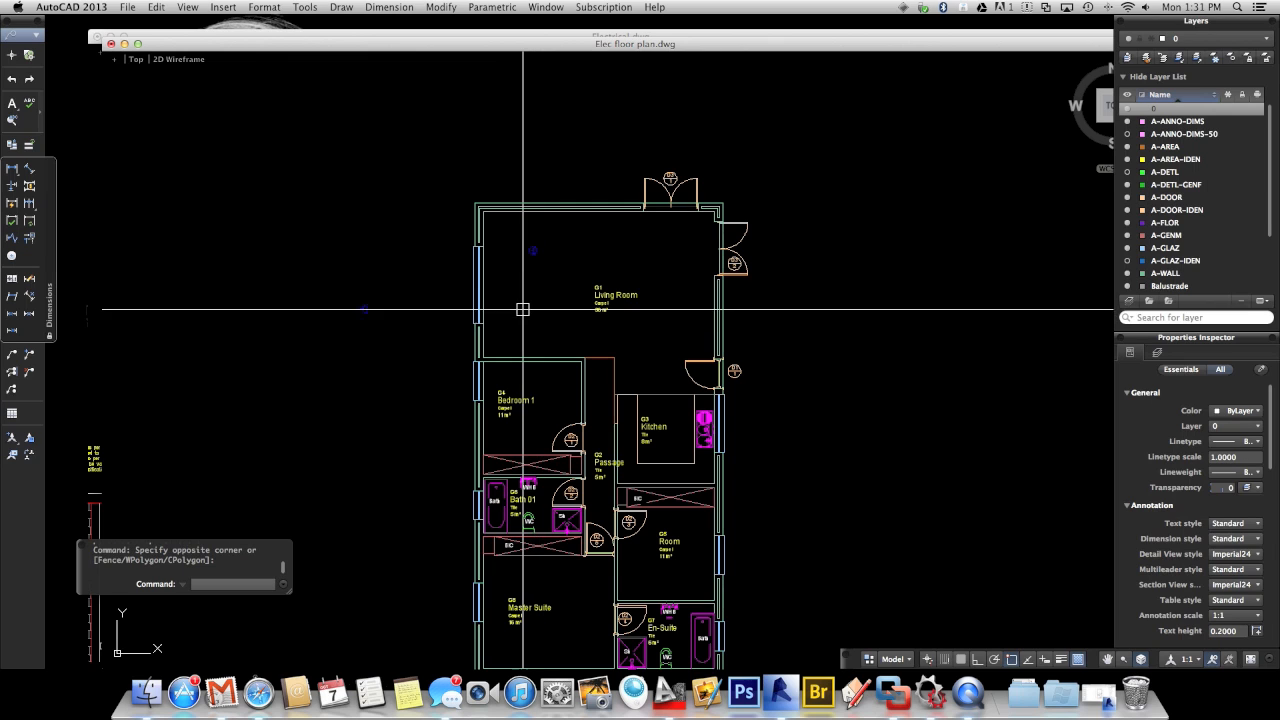
key(Return)
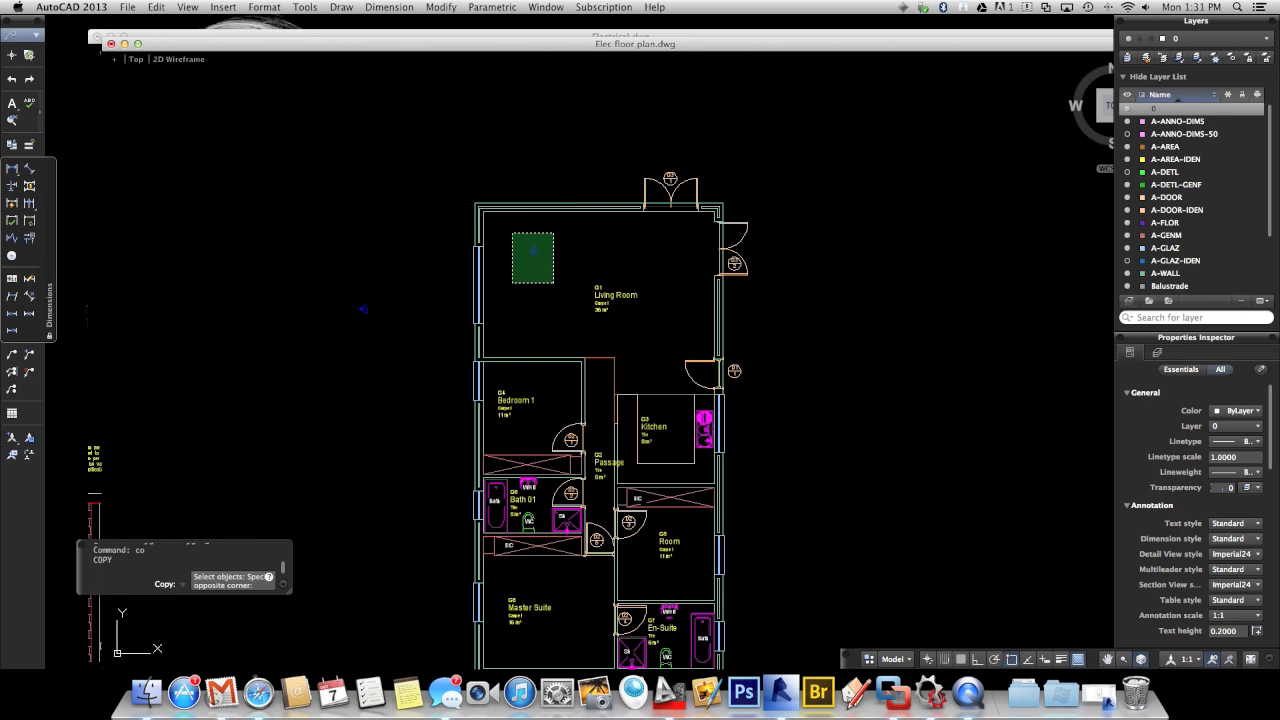
click(512, 232)
key(Return)
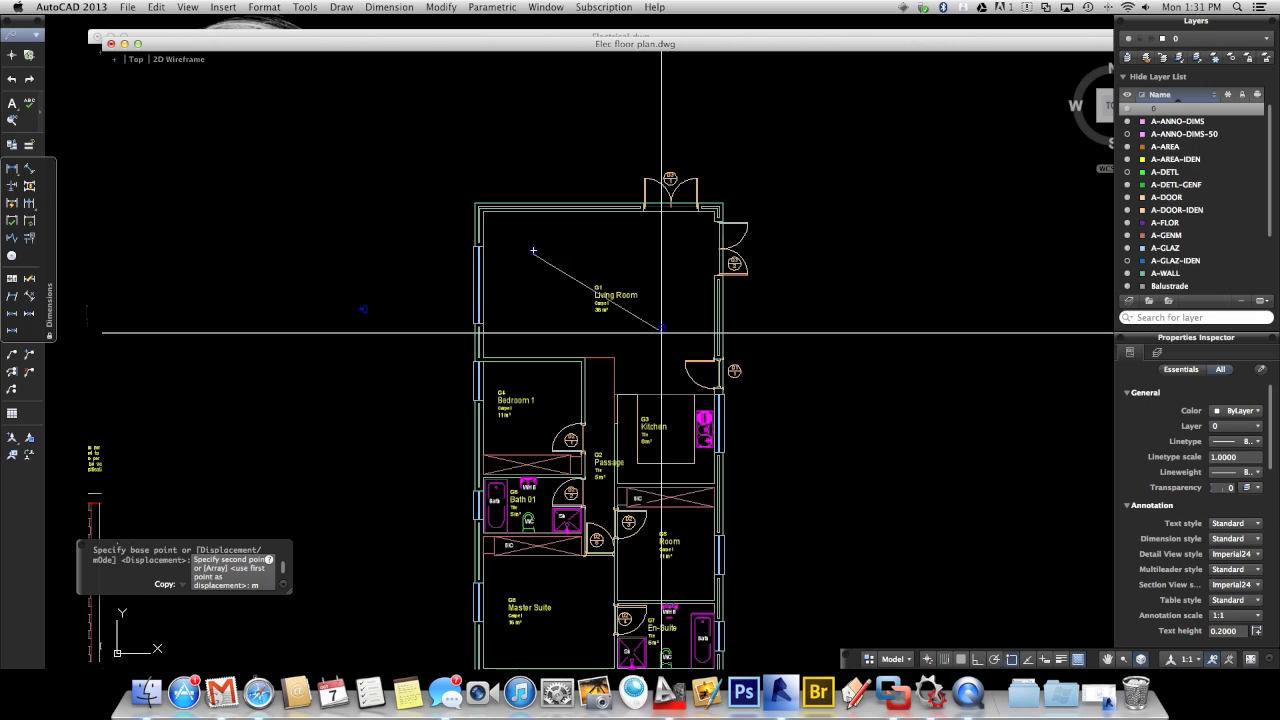
key(Escape)
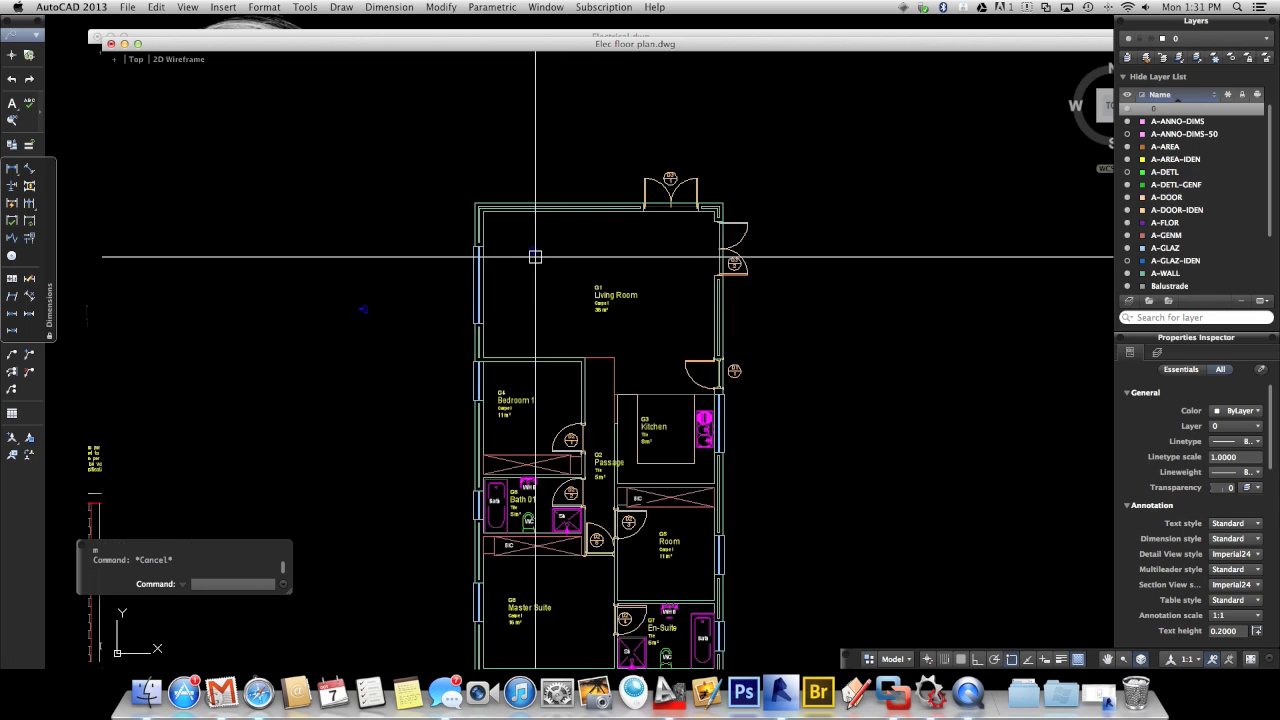
- Copy the round light symbol from its centre to three more Living Room positions, forming a rectangle of four lights
scroll(545, 270, up, 2)
text(co)
key(Return)
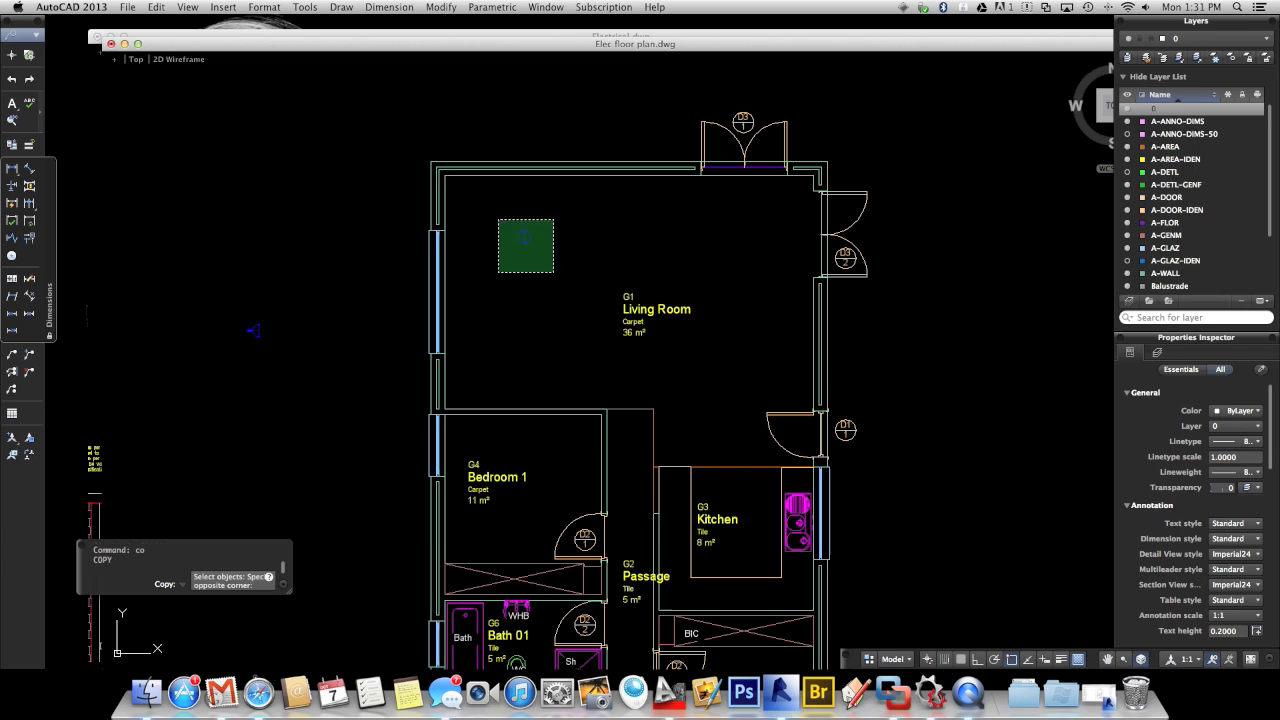
click(498, 272)
key(Return)
click(525, 237)
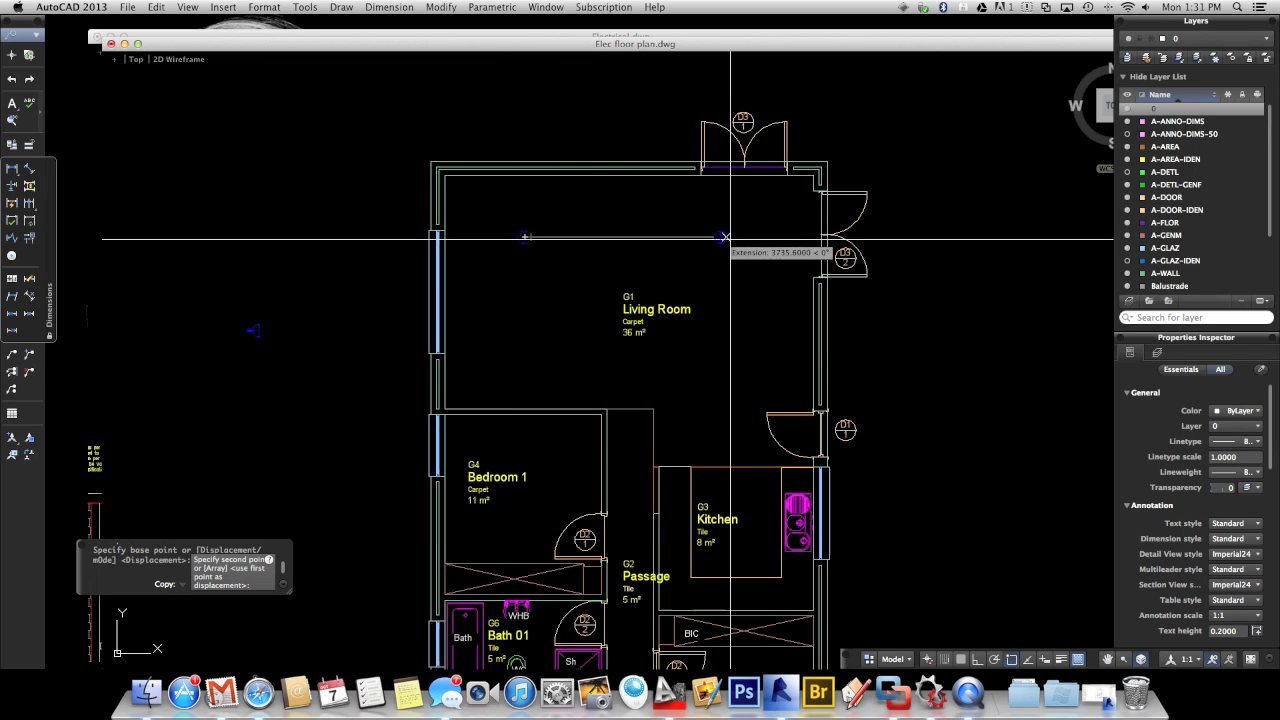
click(726, 237)
click(729, 362)
click(525, 348)
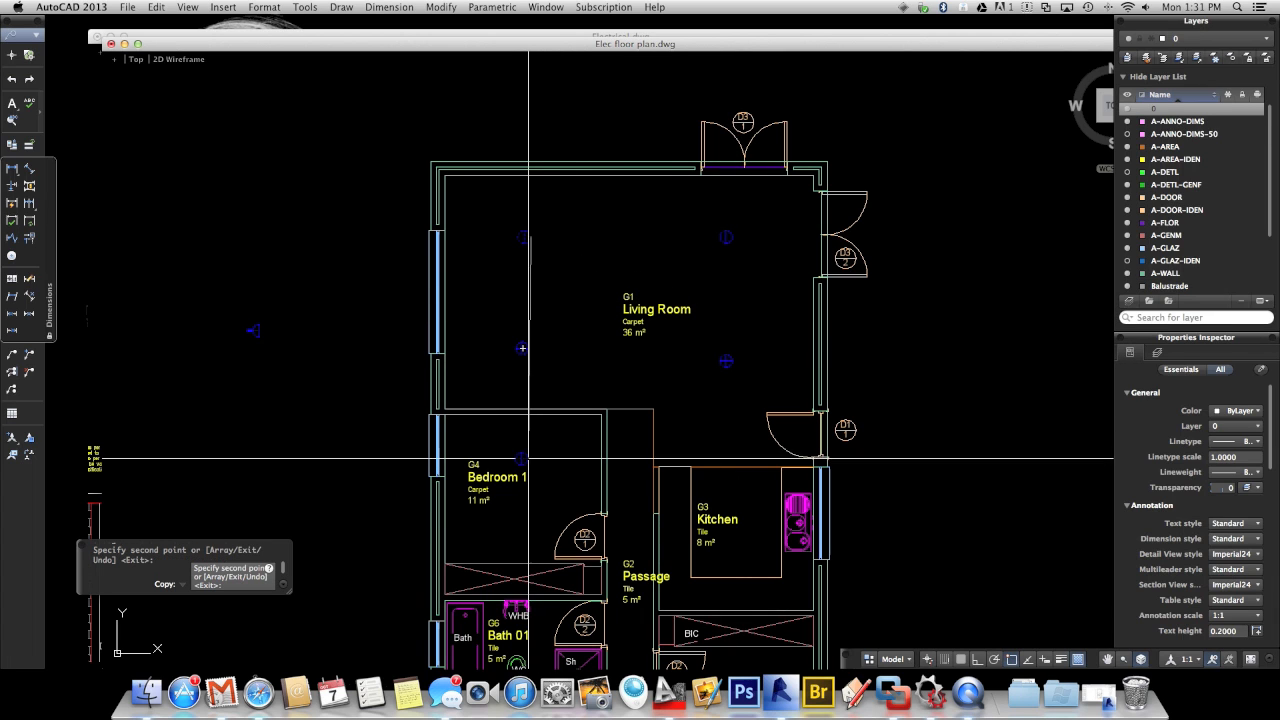
- Place further copies of the light symbol in Bedroom 1 and in the G5 Room
click(526, 499)
scroll(600, 495, down, 5)
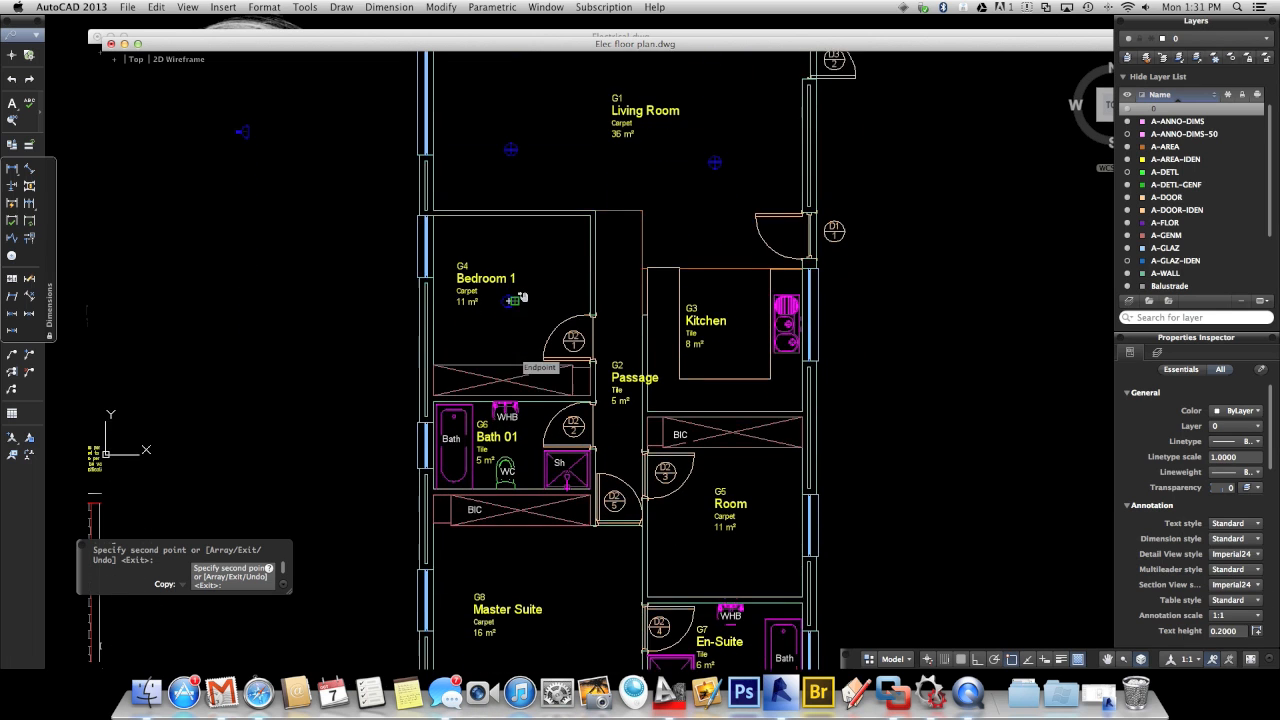
click(706, 475)
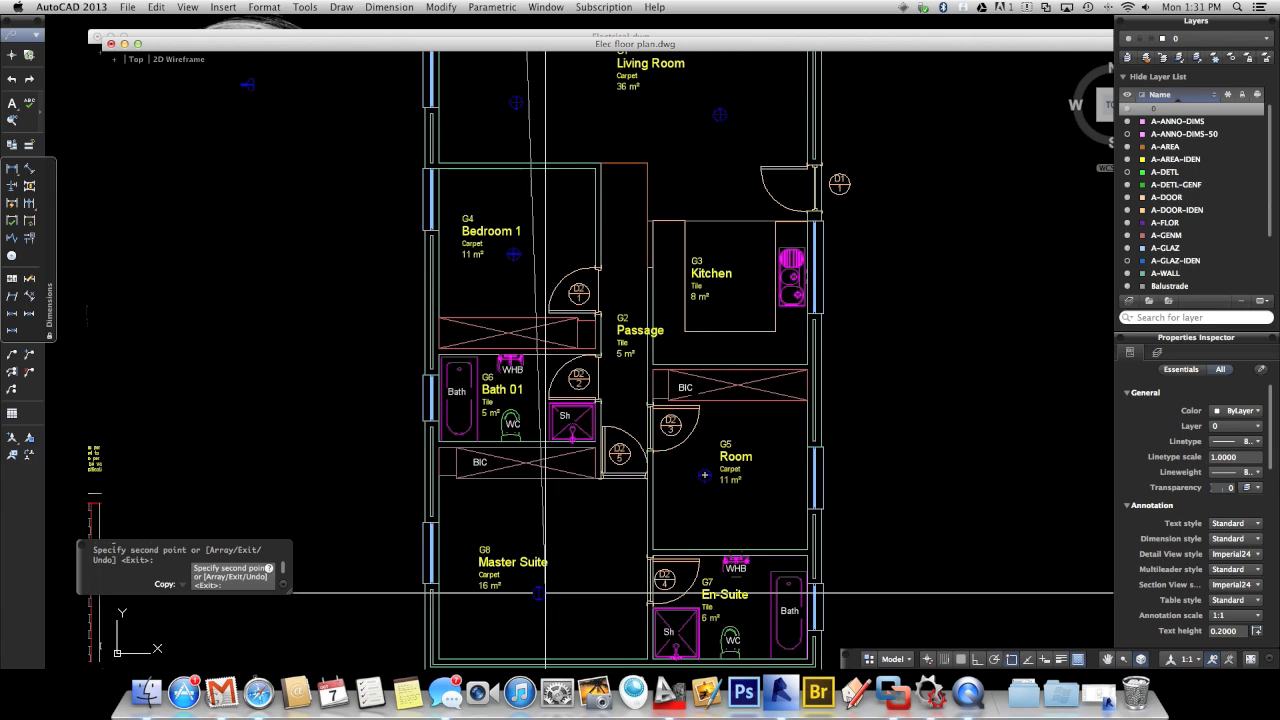
- Place two copies of the light symbol along the Passage and end the Copy command
scroll(735, 600, up, 3)
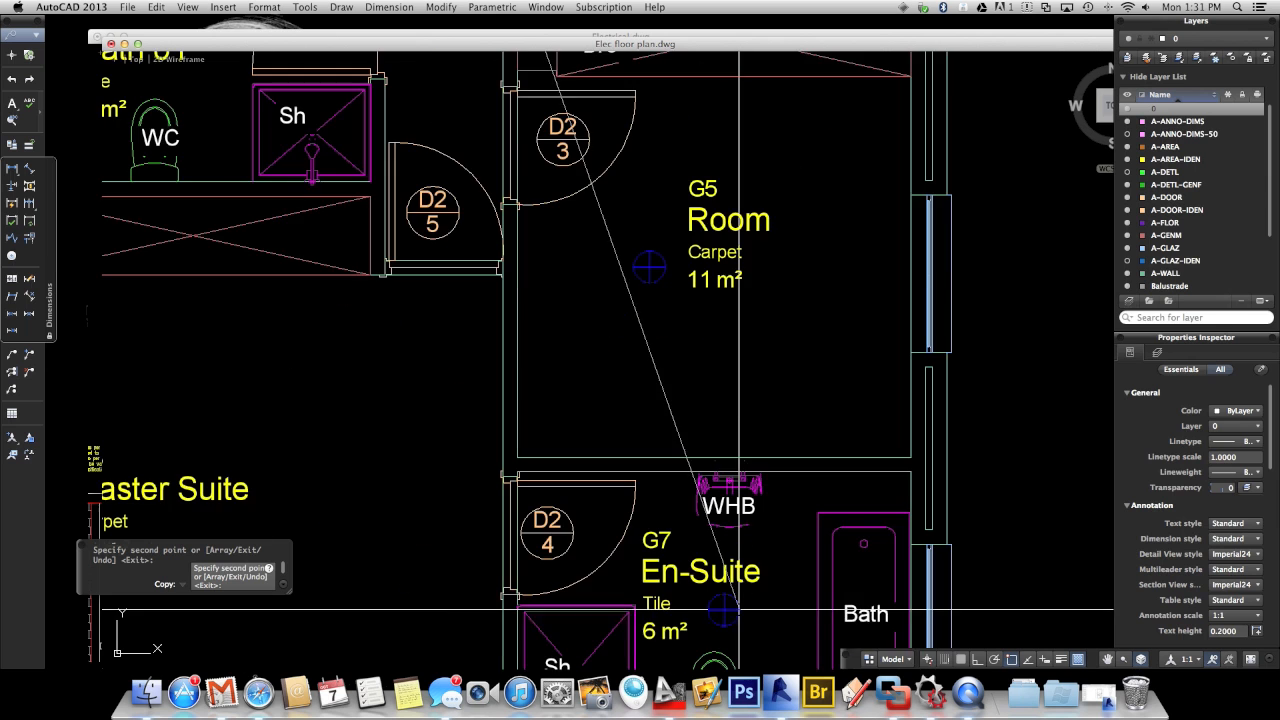
scroll(739, 601, down, 7)
scroll(697, 482, up, 4)
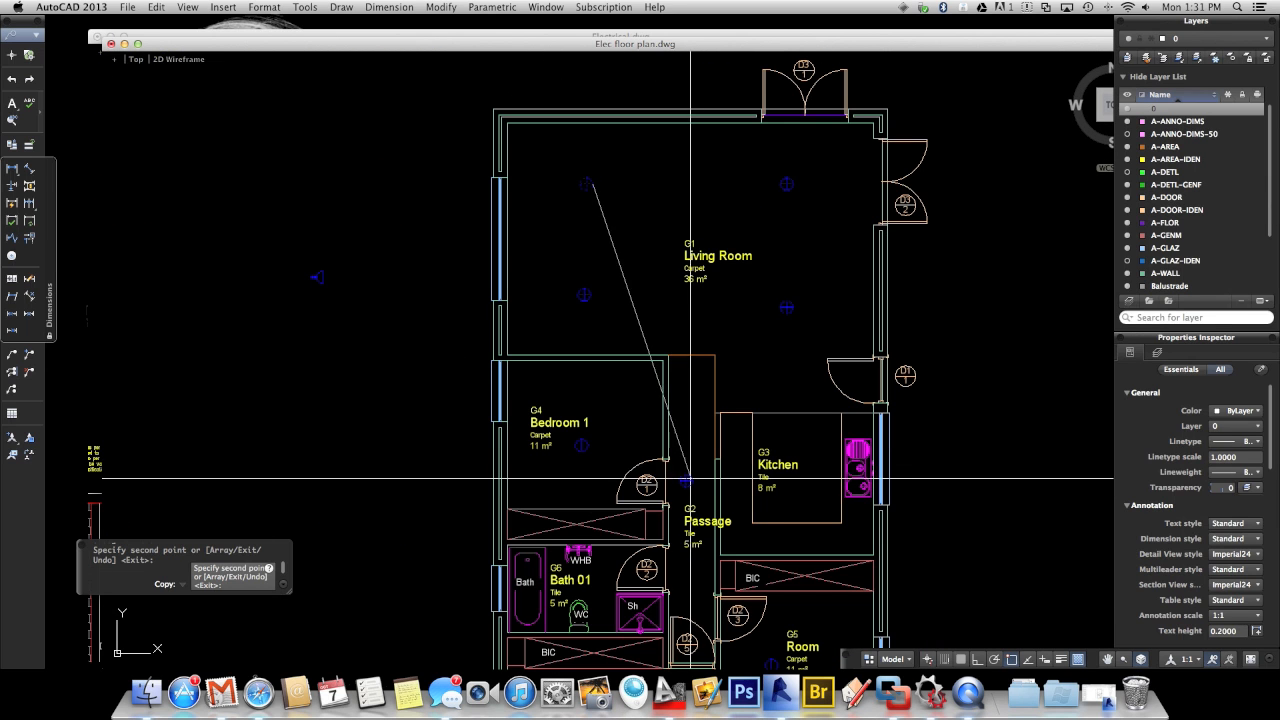
click(689, 428)
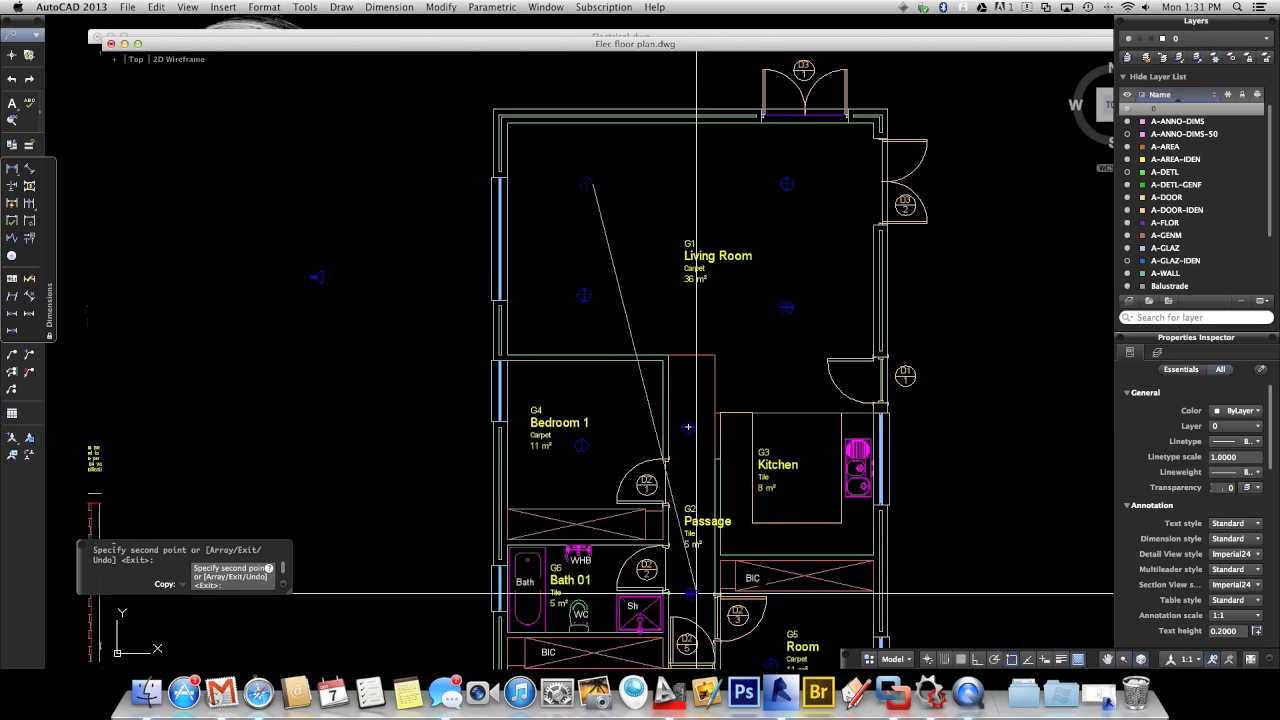
key(Escape)
key(Escape)
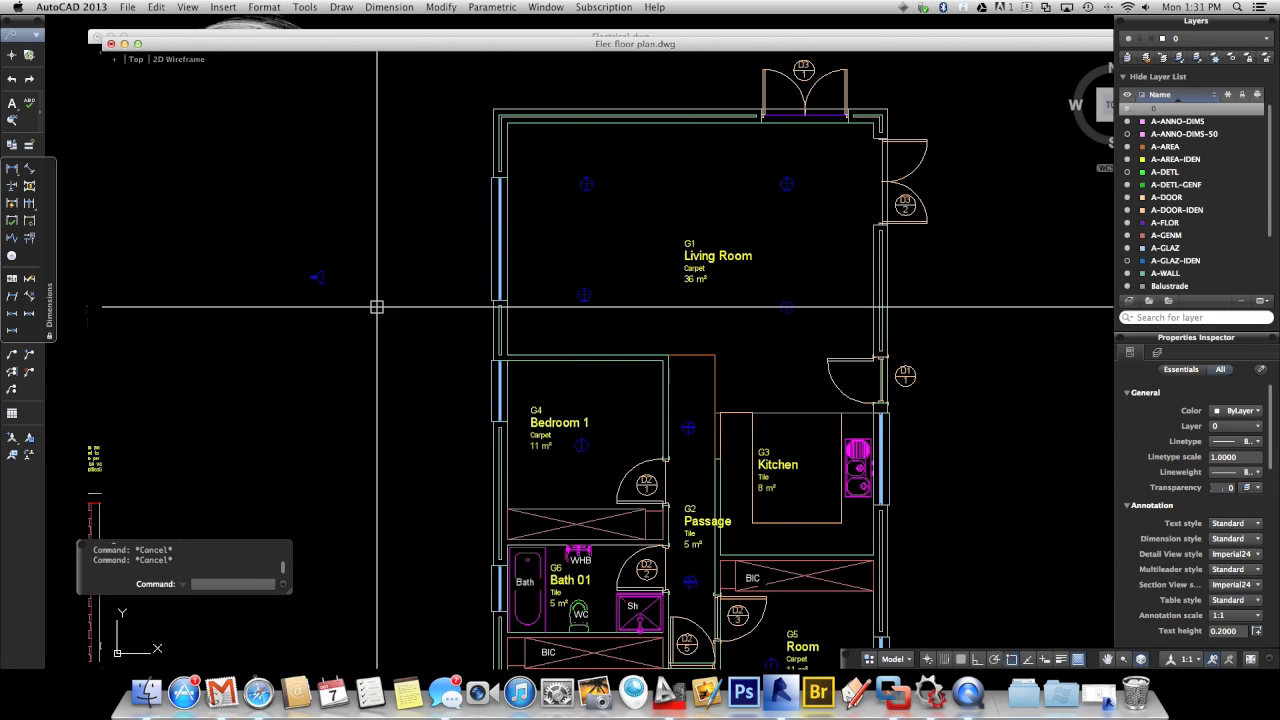
- Copy the triangular plug symbol from beside the plan onto the Living Room's exterior wall above the D1 door
scroll(400, 357, up, 4)
text(co)
key(Return)
click(379, 370)
click(305, 249)
key(Return)
click(365, 313)
scroll(365, 313, down, 3)
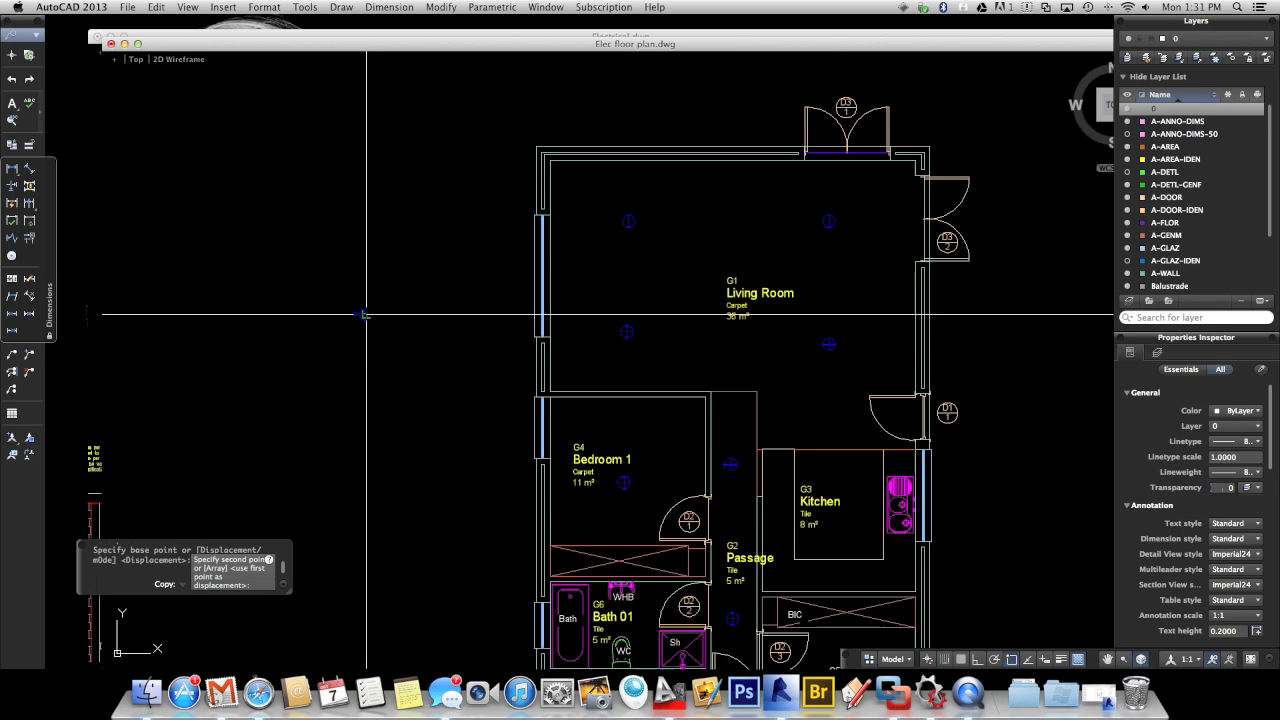
click(907, 325)
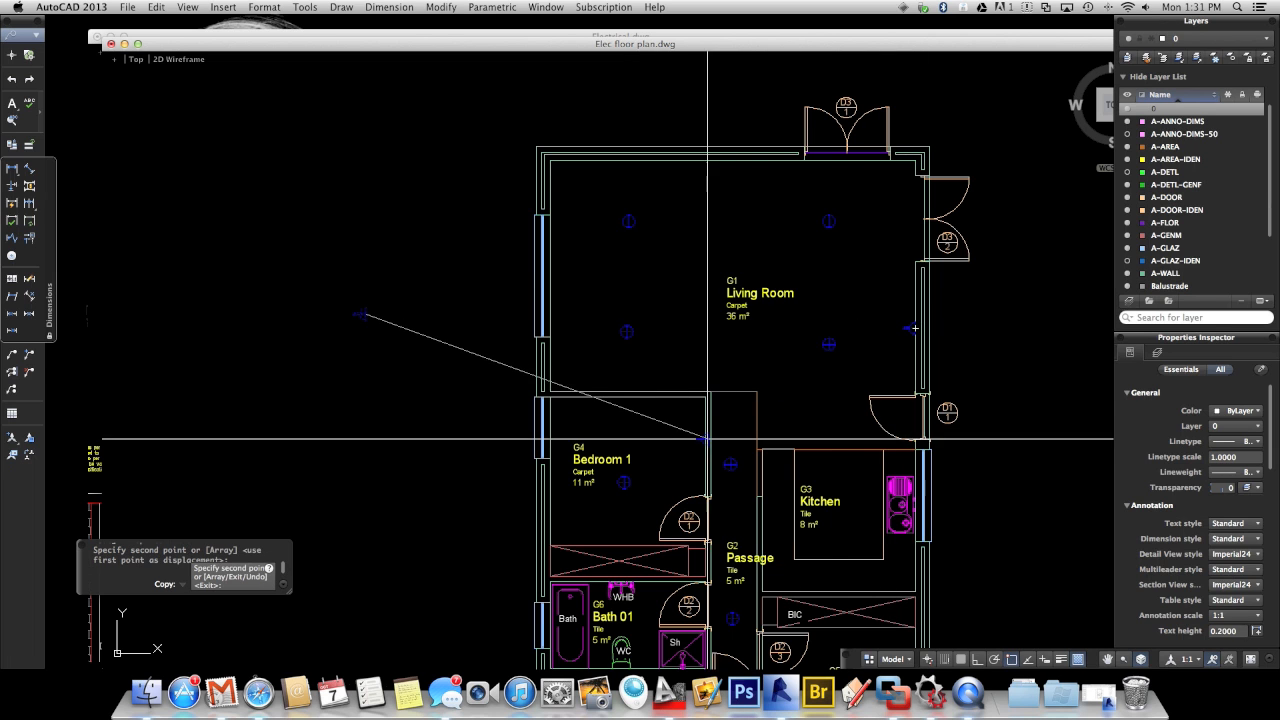
- Place further copies of the plug symbol on the walls of Bedroom 1, the G5 Room and the Master Suite
middle_drag(671, 412, 560, 230)
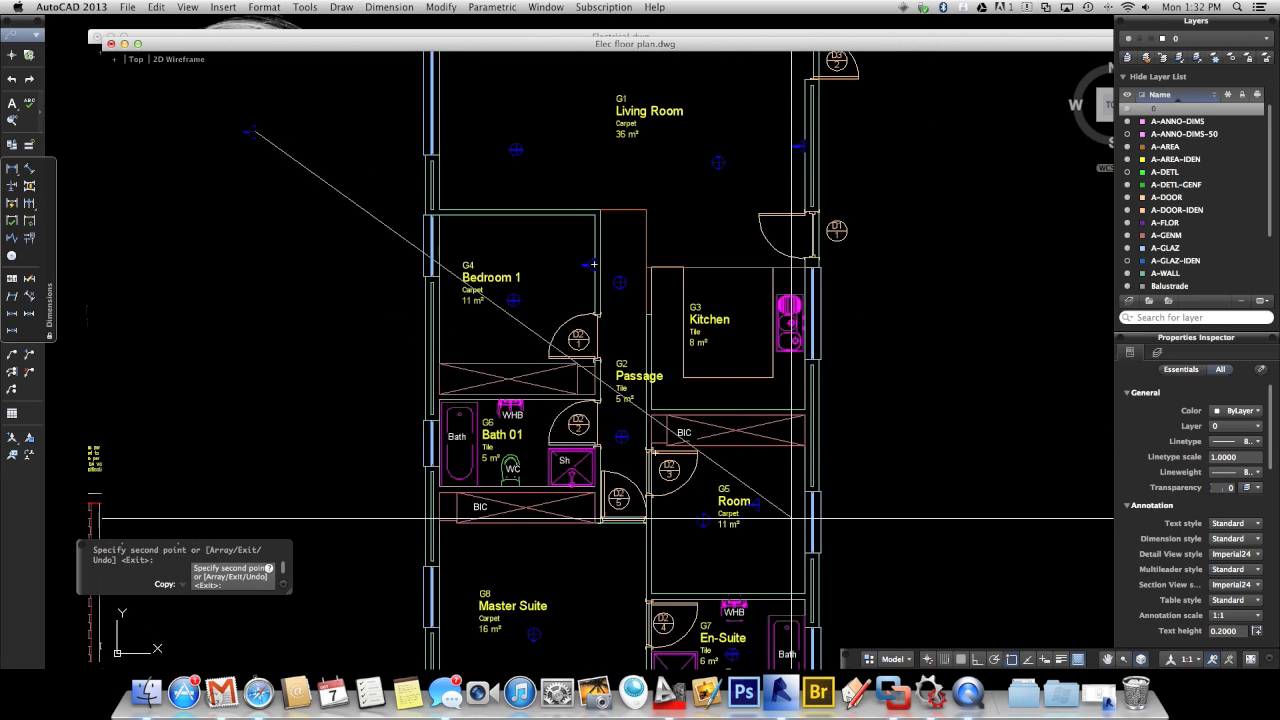
click(805, 477)
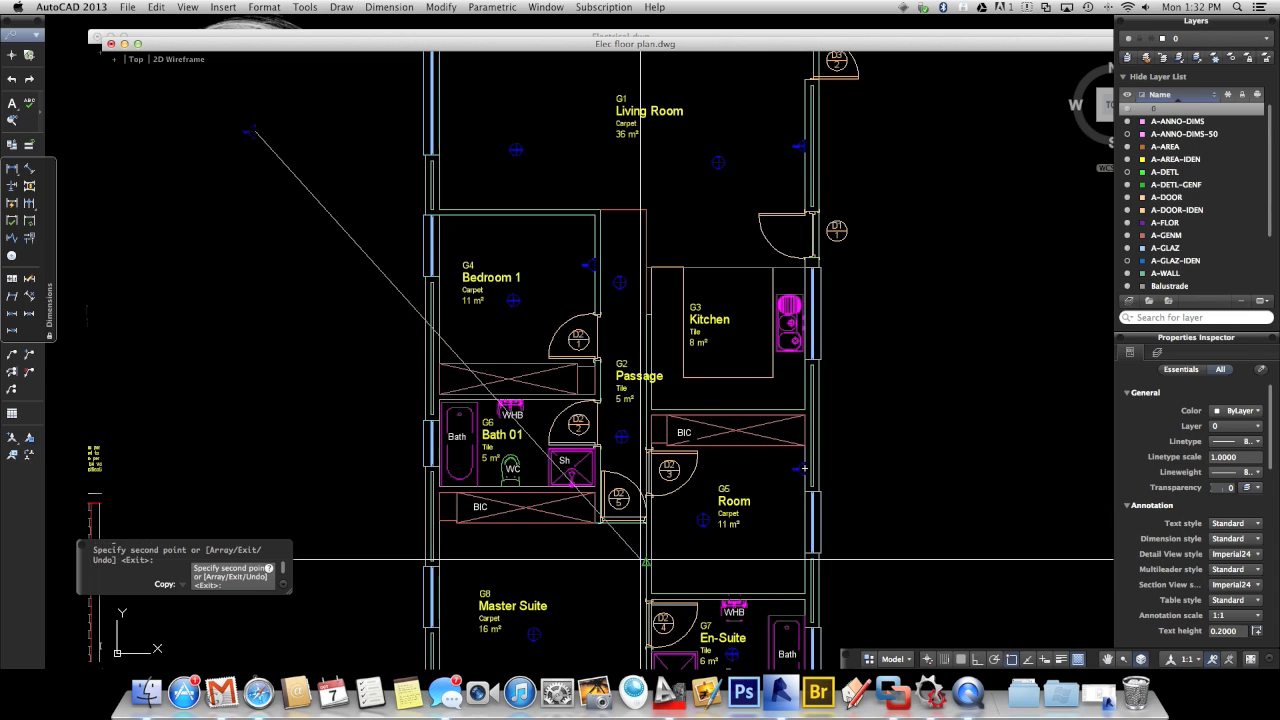
key(Escape)
- Explode the original plug symbol block lying outside the plan beside the Living Room
scroll(600, 460, down, 5)
scroll(450, 456, up, 8)
click(297, 411)
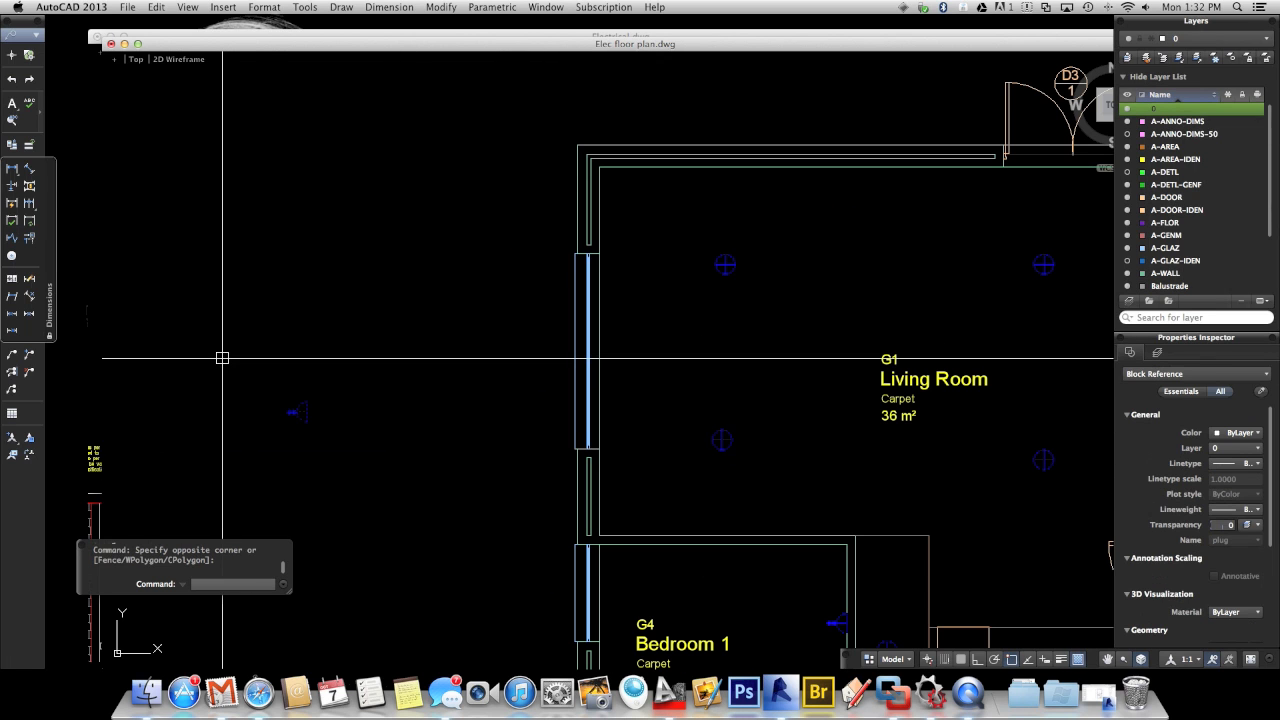
text(x)
key(Return)
key(Escape)
key(Escape)
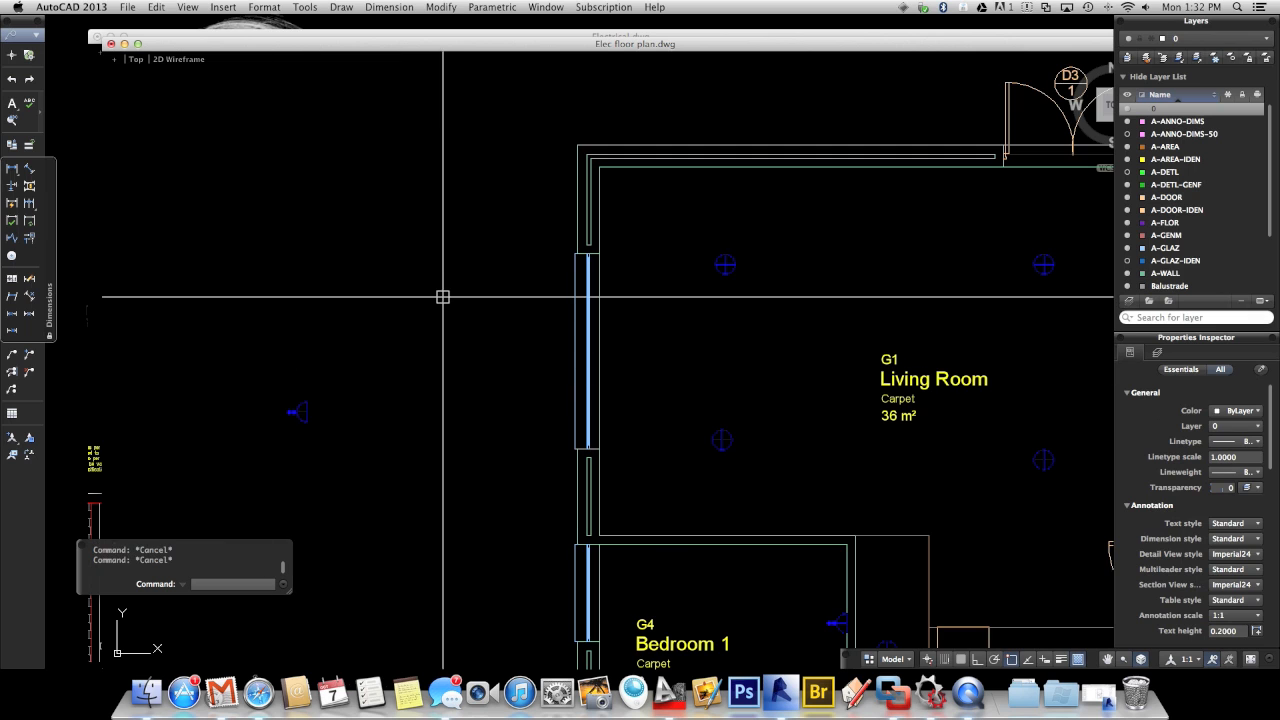
scroll(445, 290, down, 4)
scroll(440, 310, up, 4)
text(layiso)
key(Return)
key(Escape)
text(li)
key(Escape)
key(Escape)
- Draw two short reference lines forming an L at the Living Room's inner wall corner above the window
text(l)
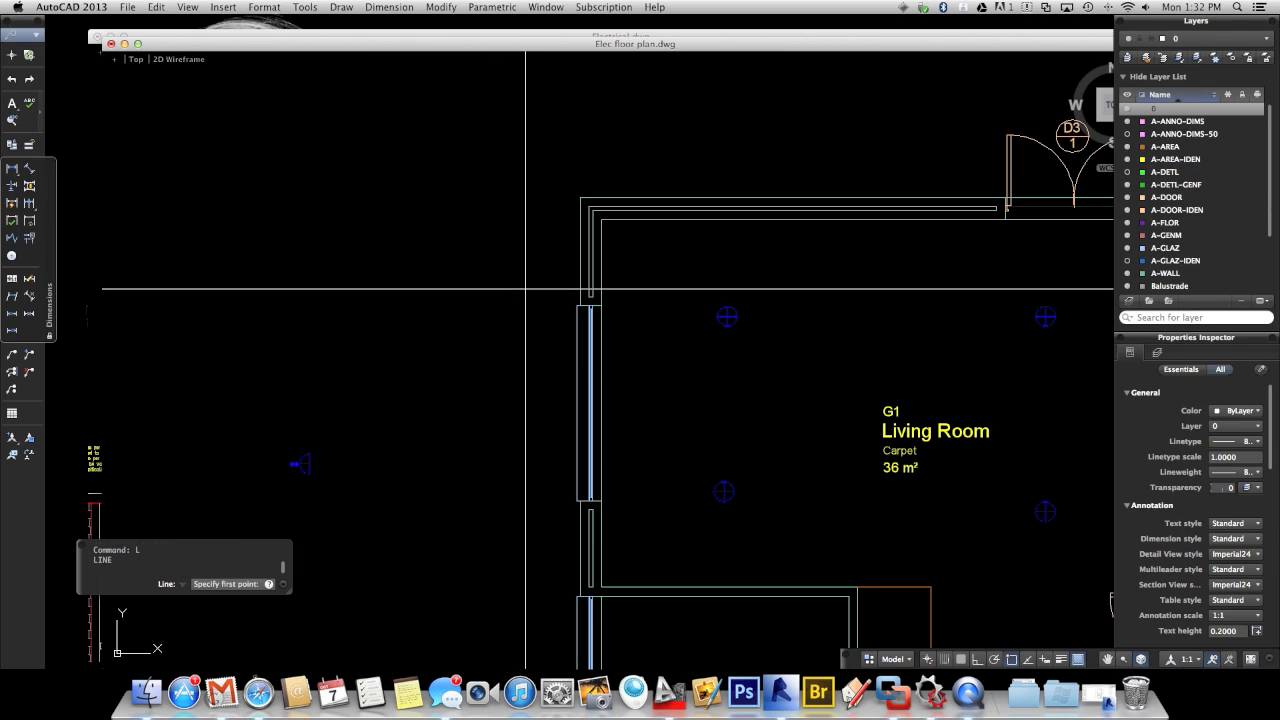
key(Return)
click(601, 219)
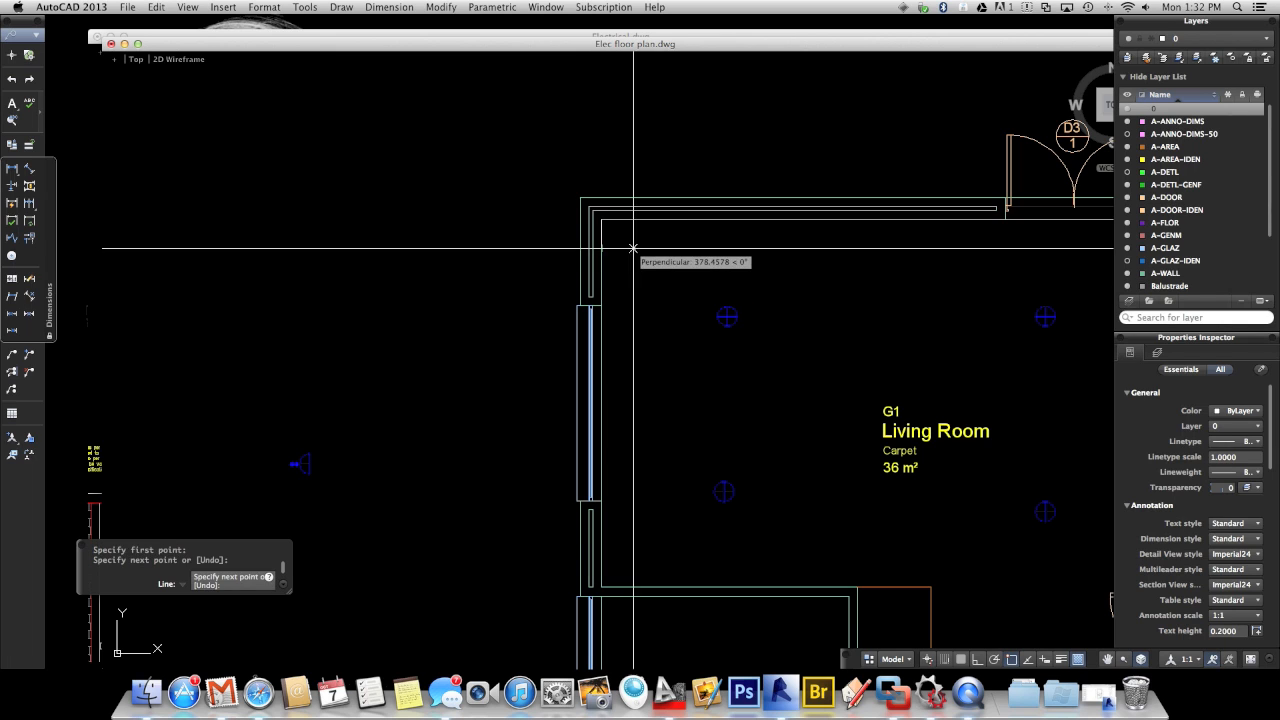
click(628, 219)
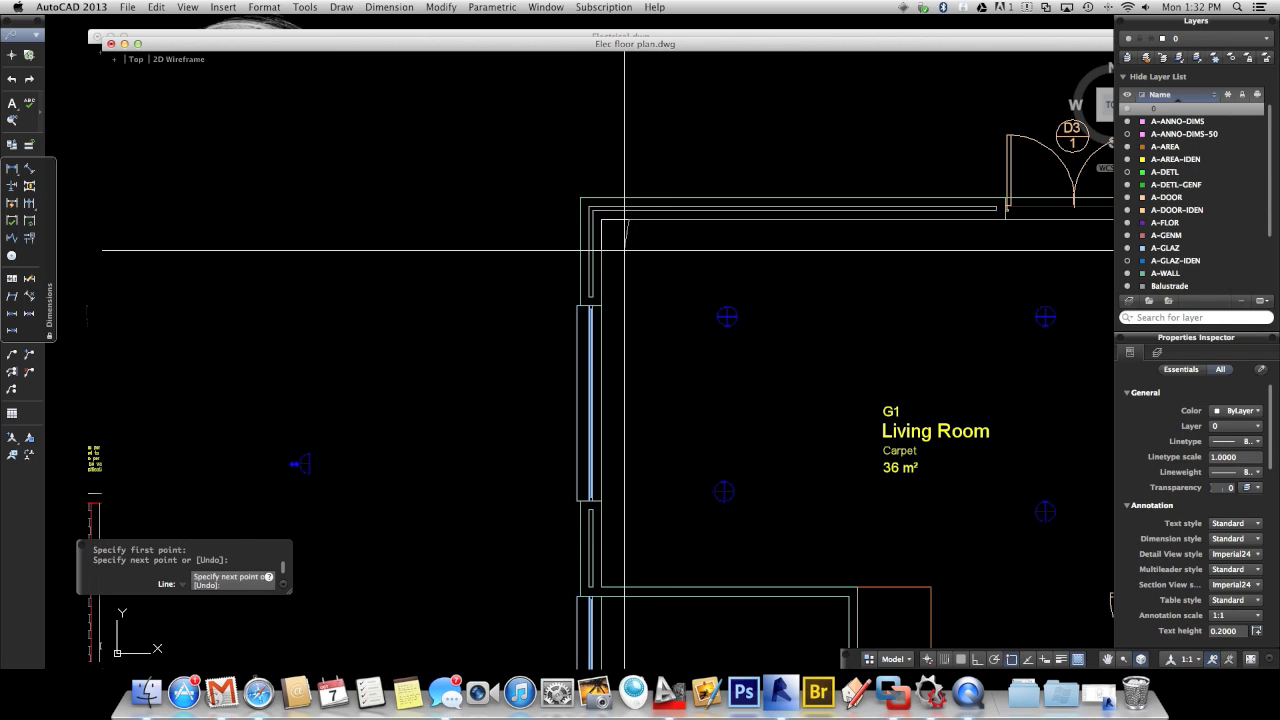
key(Return)
- Match the properties of the corner reference lines to the blue electrical symbols
text(ma)
key(Return)
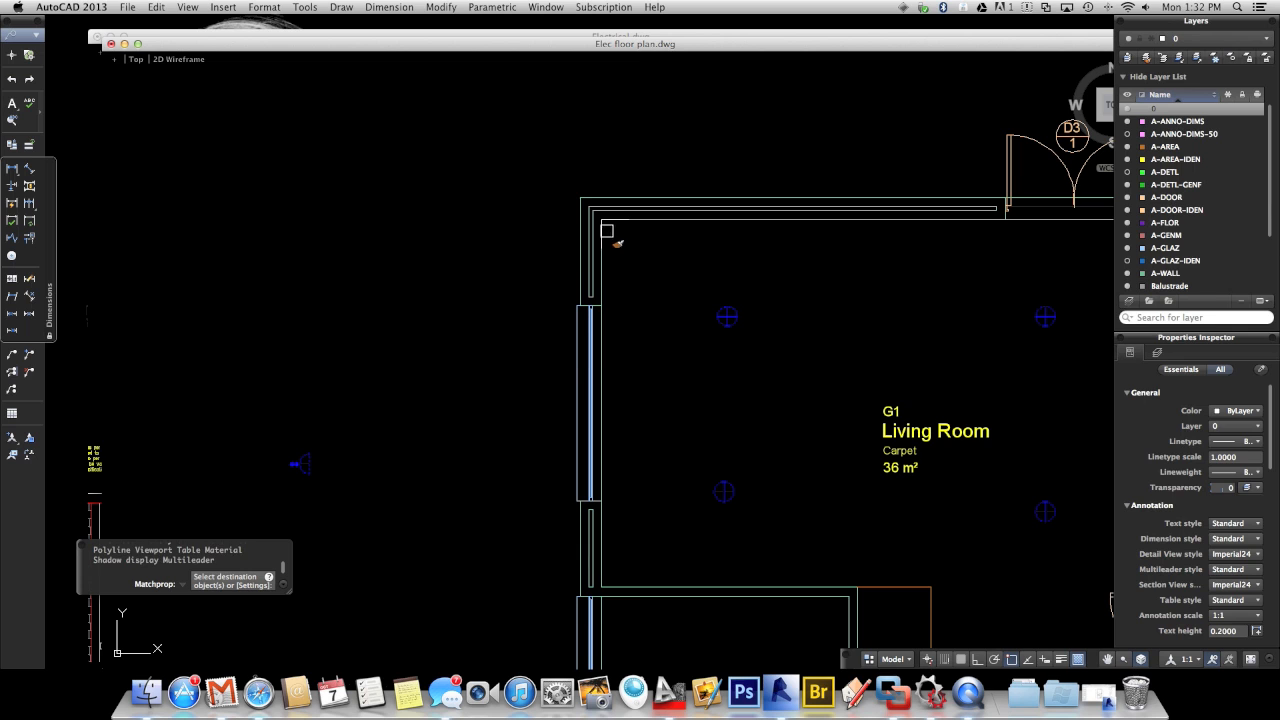
key(Return)
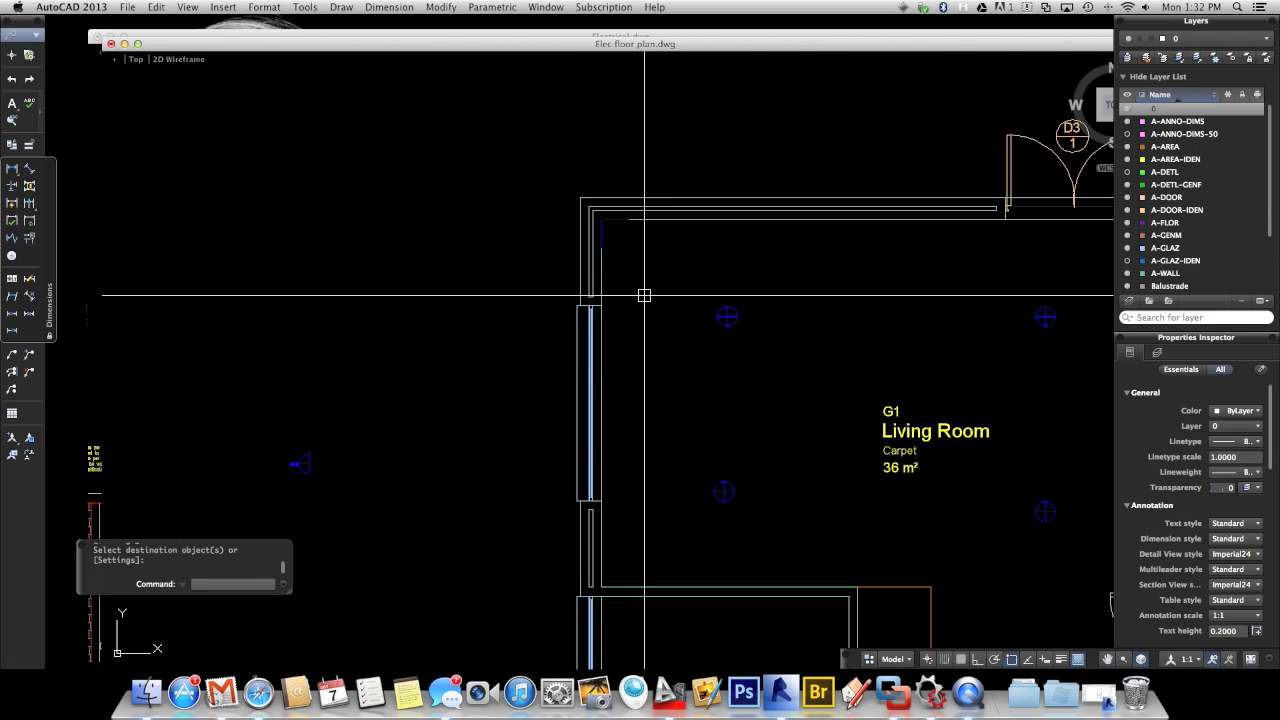
- Isolate the layers of the electrical symbols and corner lines, and erase the exploded plug outside the plan
scroll(625, 305, down, 5)
text(layiso)
key(Return)
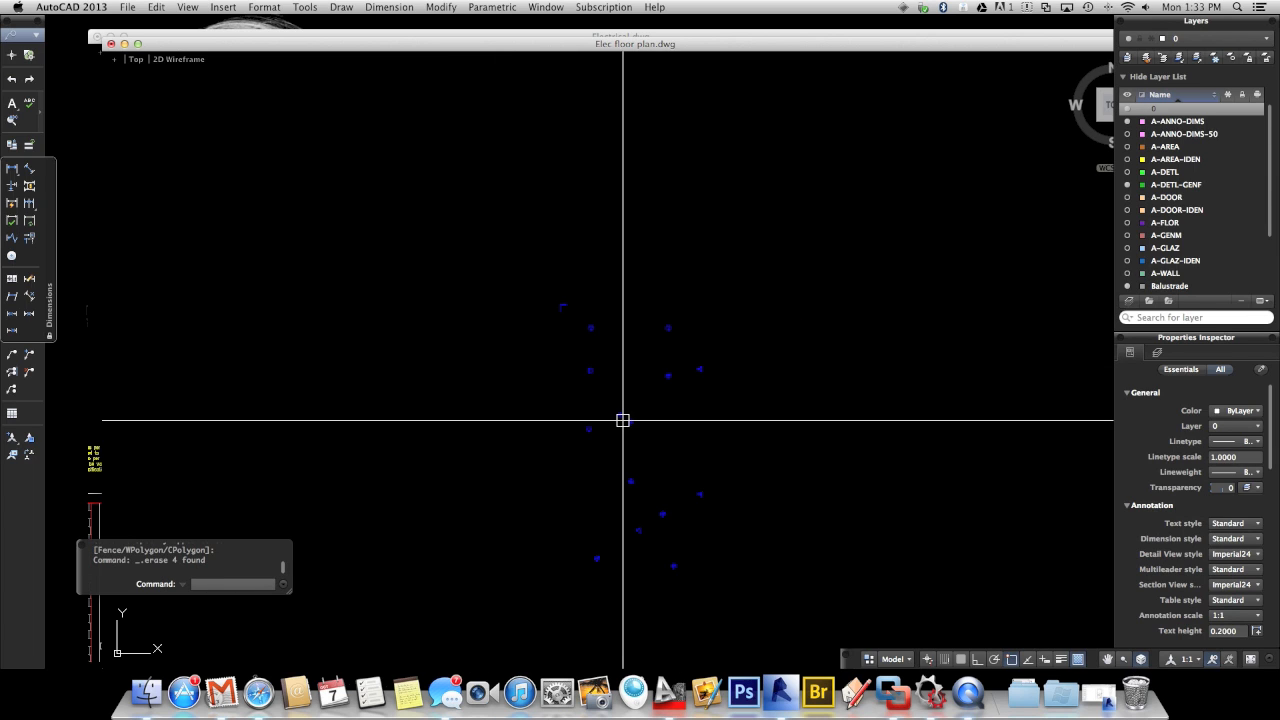
middle_drag(624, 420, 622, 417)
middle_drag(587, 355, 584, 351)
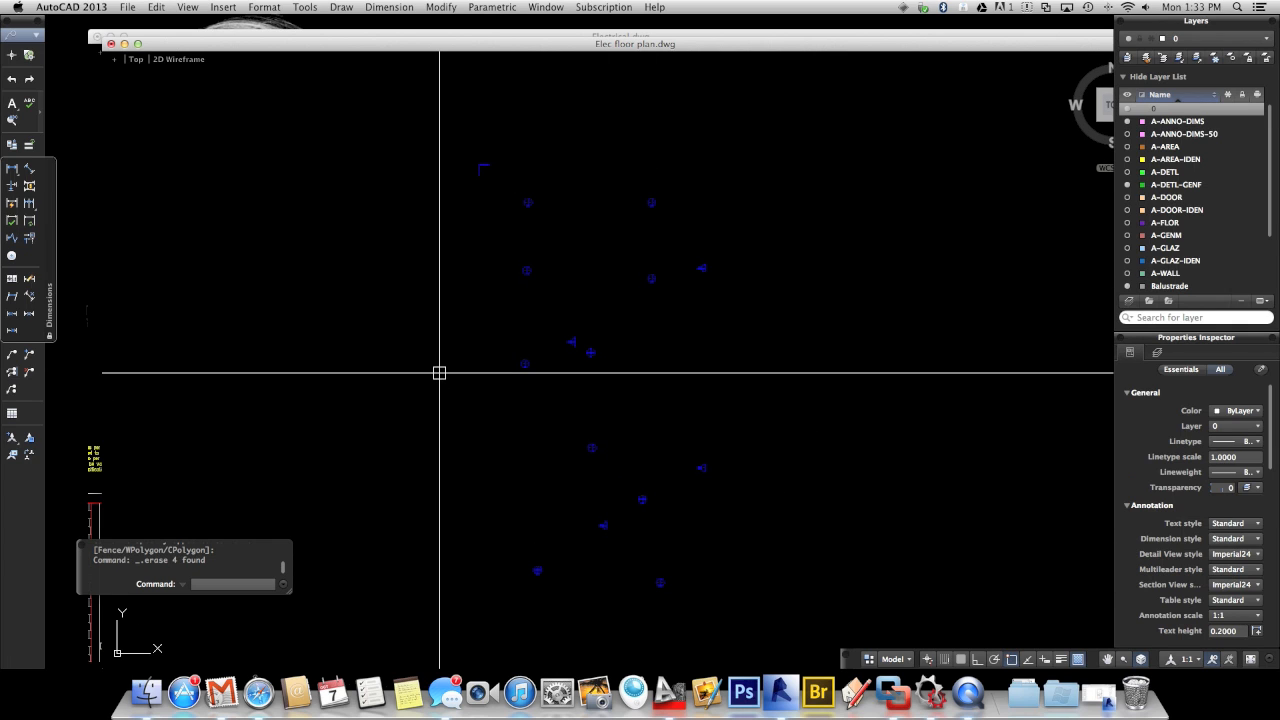
- Select all the electrical symbols together with the corner reference lines and copy them to the clipboard
click(449, 144)
click(537, 317)
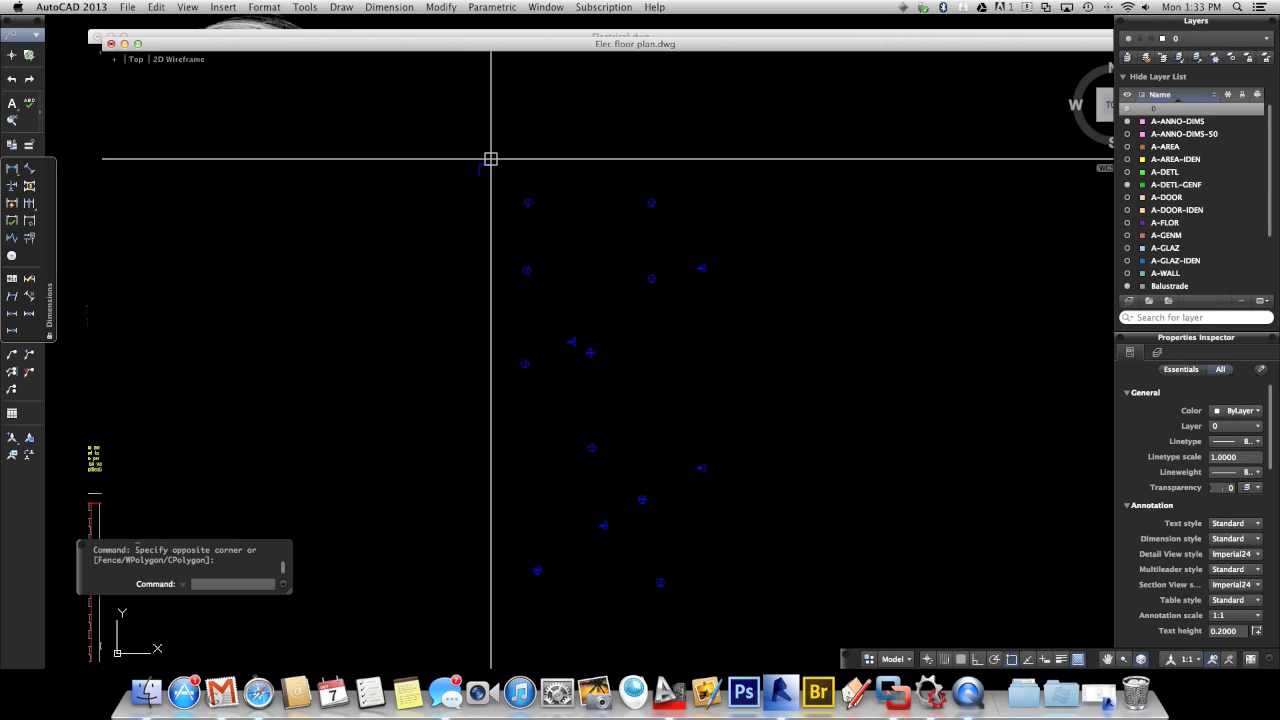
click(441, 131)
click(755, 632)
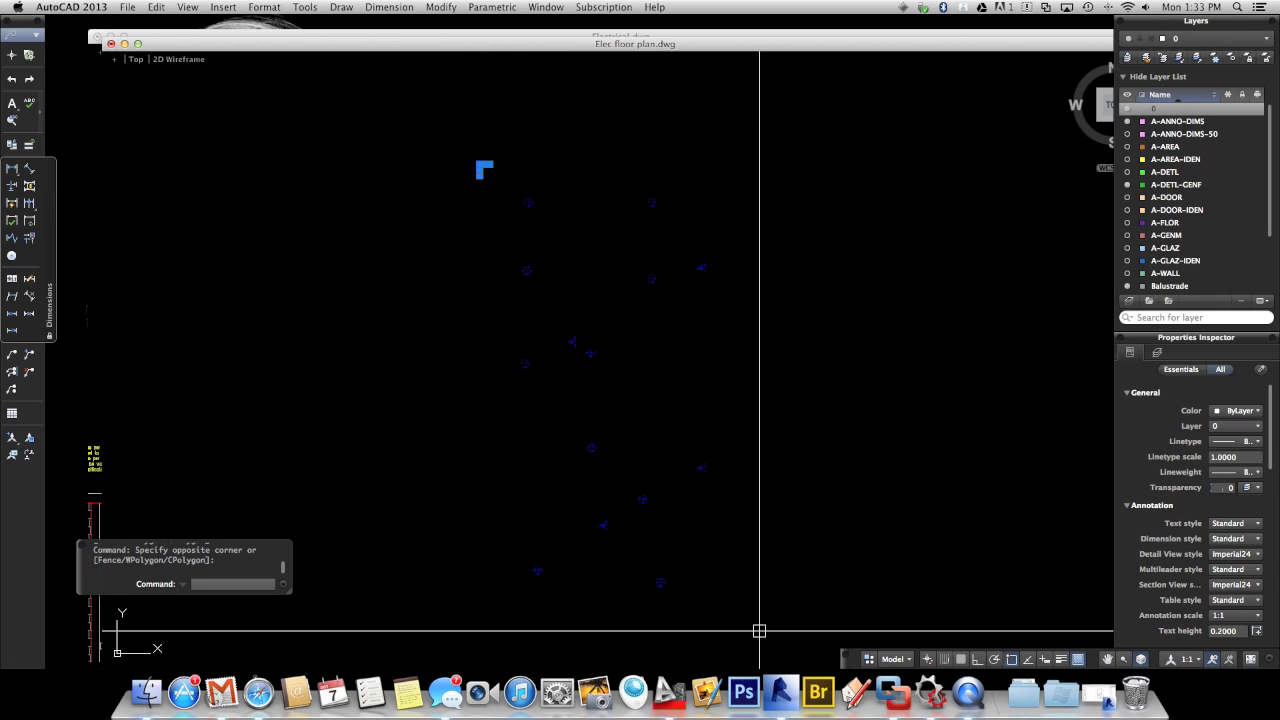
click(129, 7)
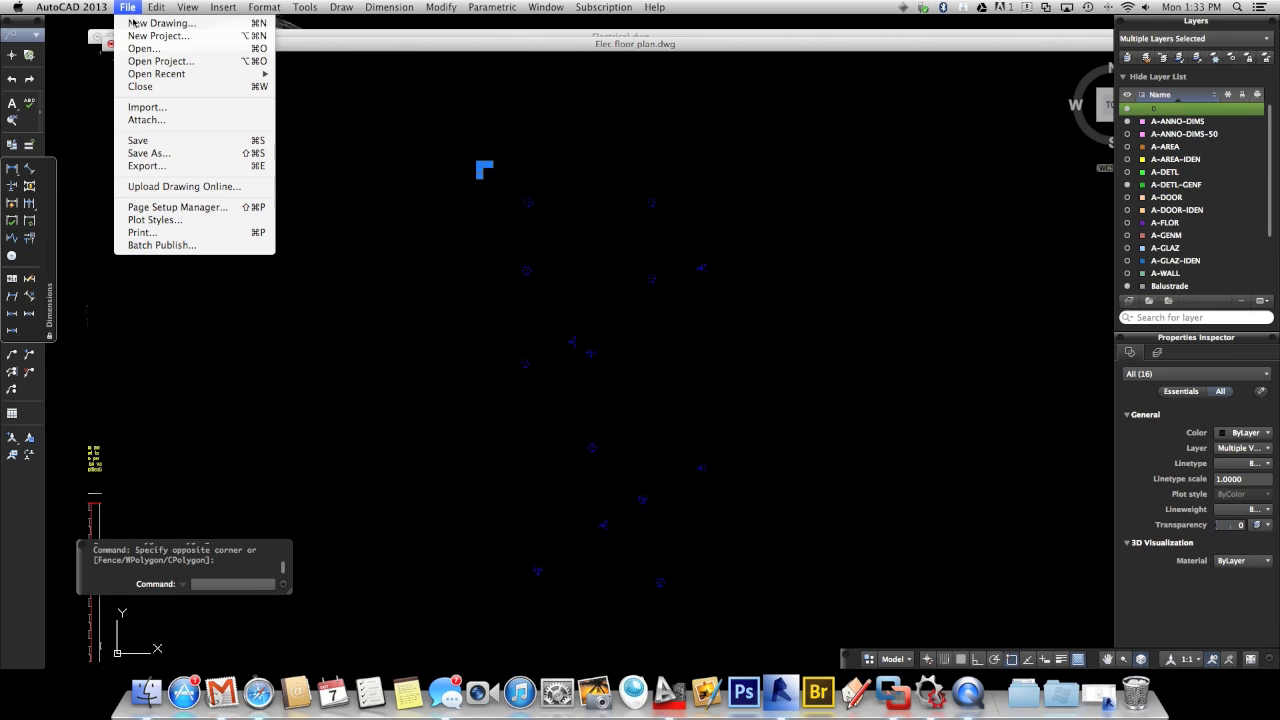
click(429, 167)
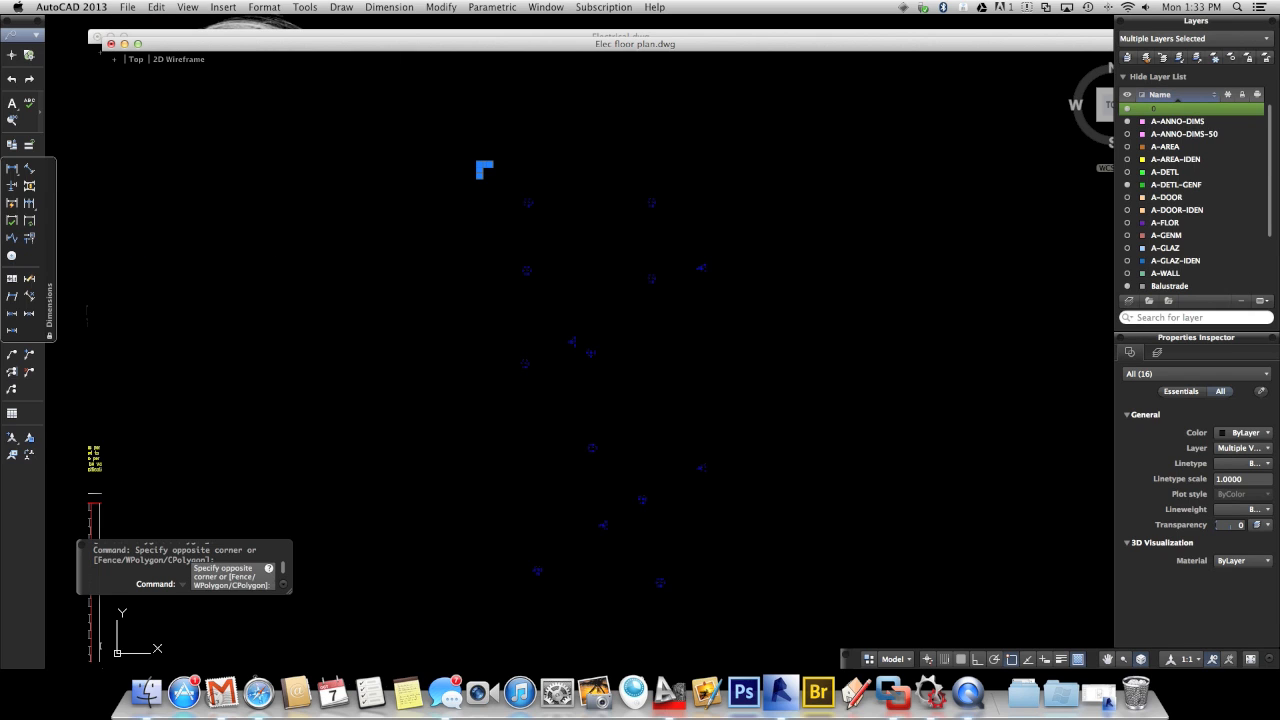
click(416, 102)
click(733, 585)
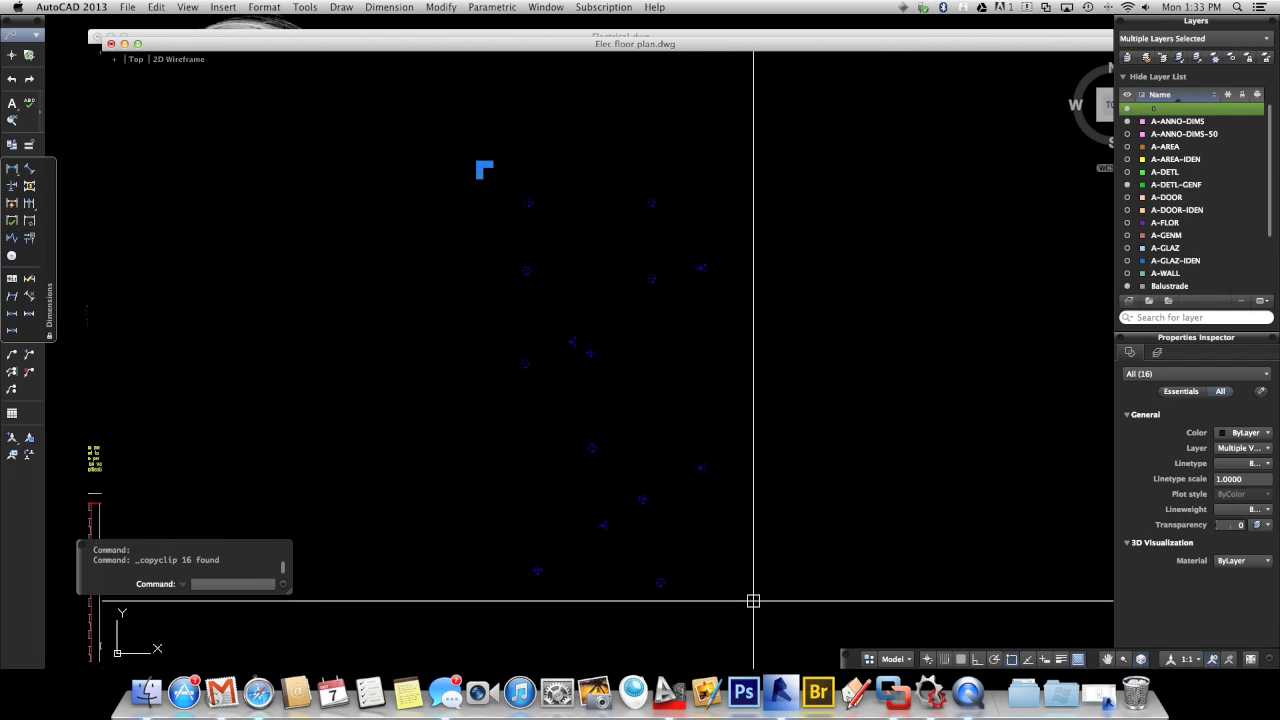
- Create a new drawing from the acad.dwt template
click(126, 8)
click(150, 36)
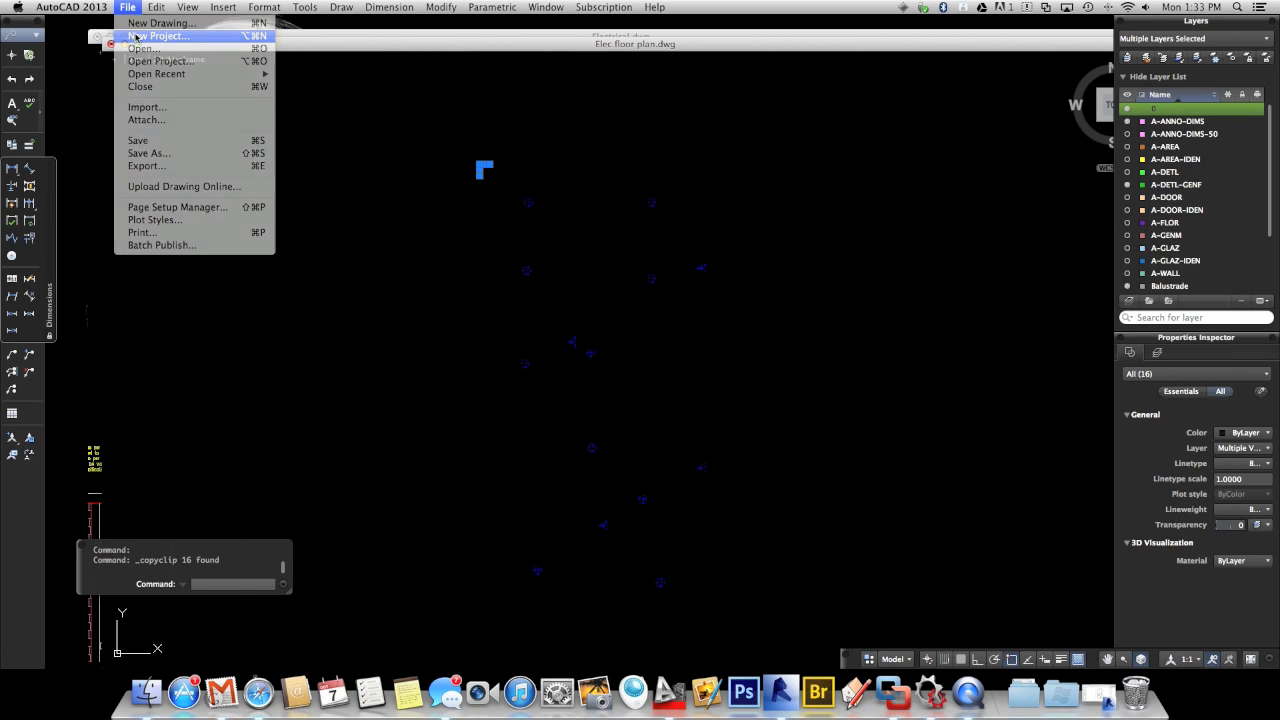
click(630, 330)
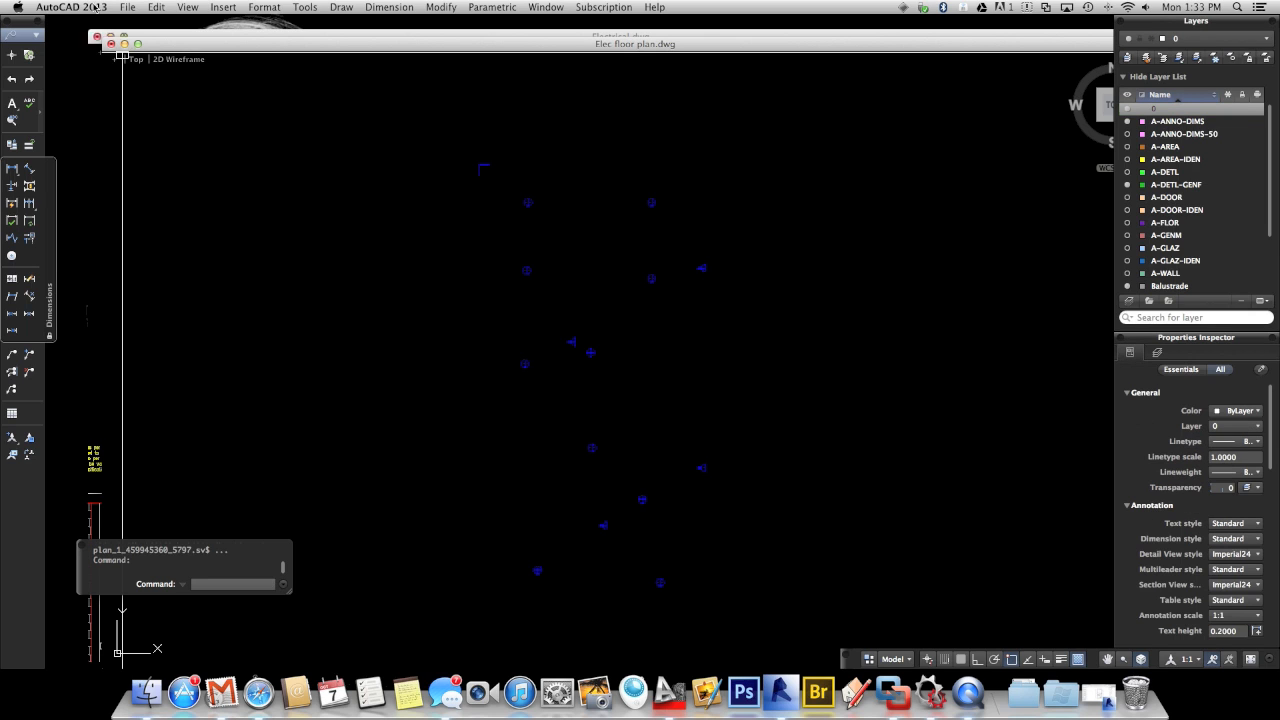
click(124, 8)
click(150, 25)
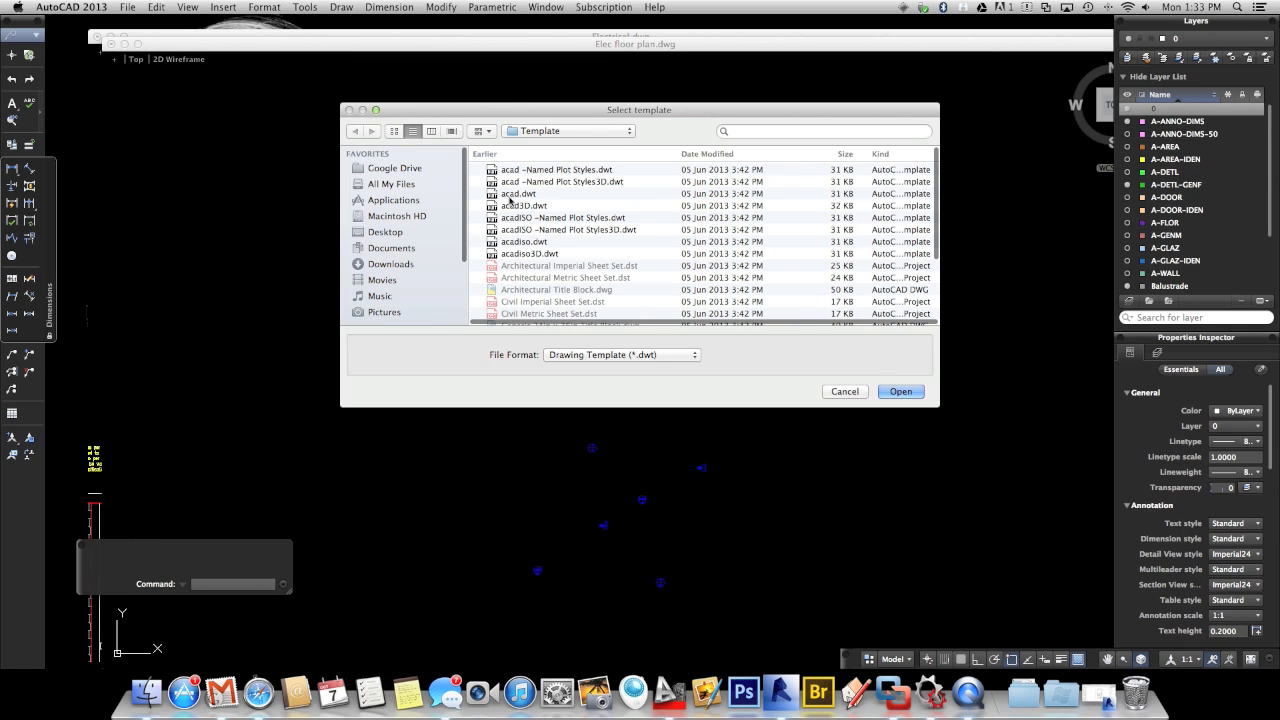
click(510, 196)
click(900, 392)
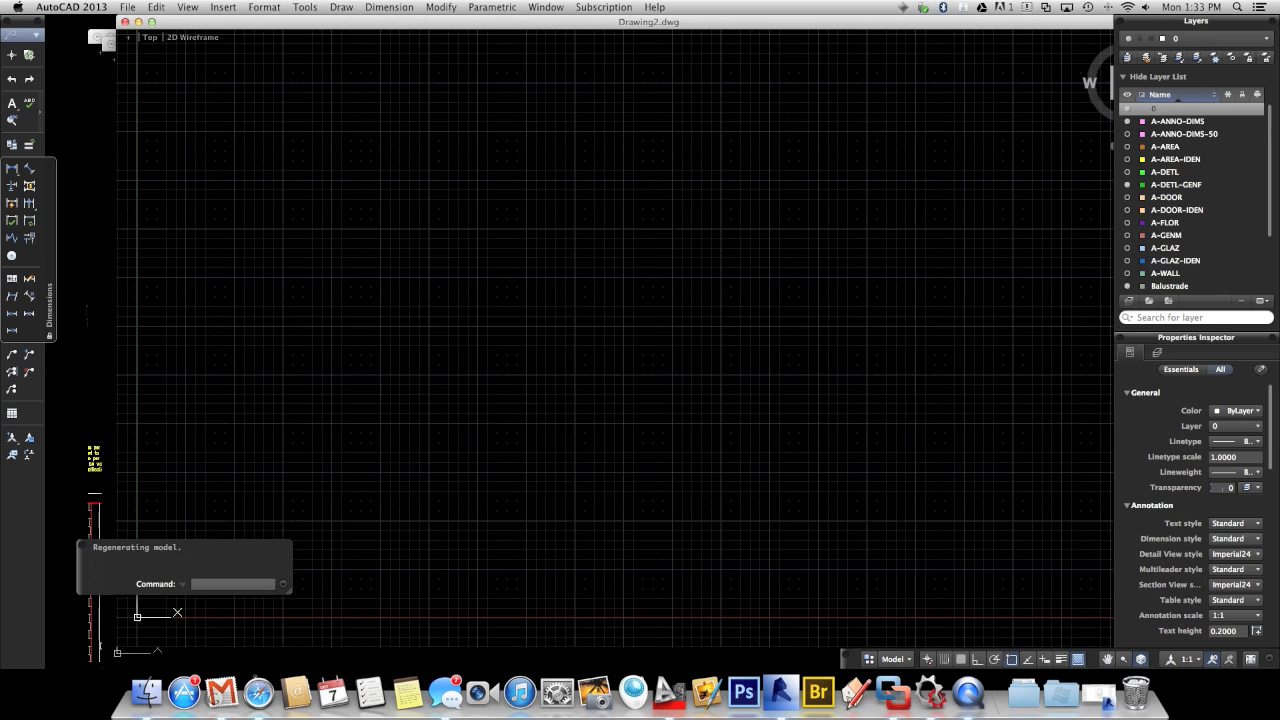
- Paste the copied symbols and corner lines into the new drawing and zoom to its extents
key(super+v)
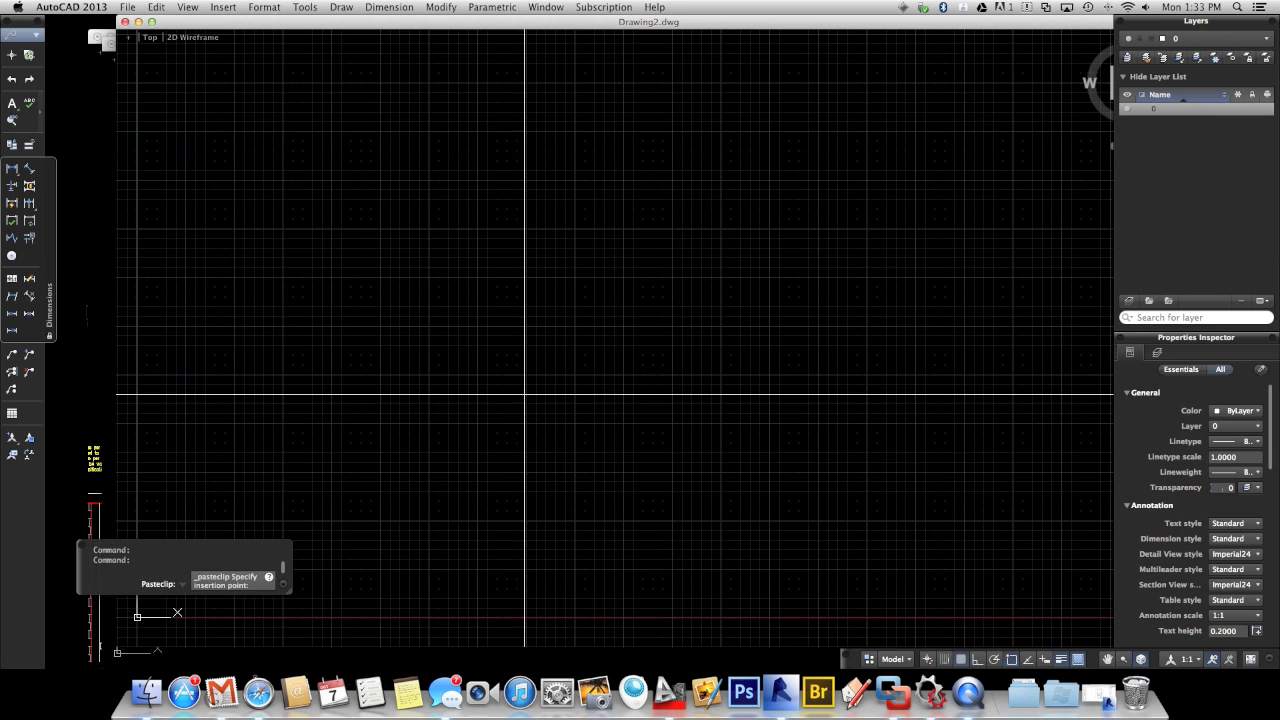
click(424, 396)
text(z)
key(Return)
text(e)
key(Return)
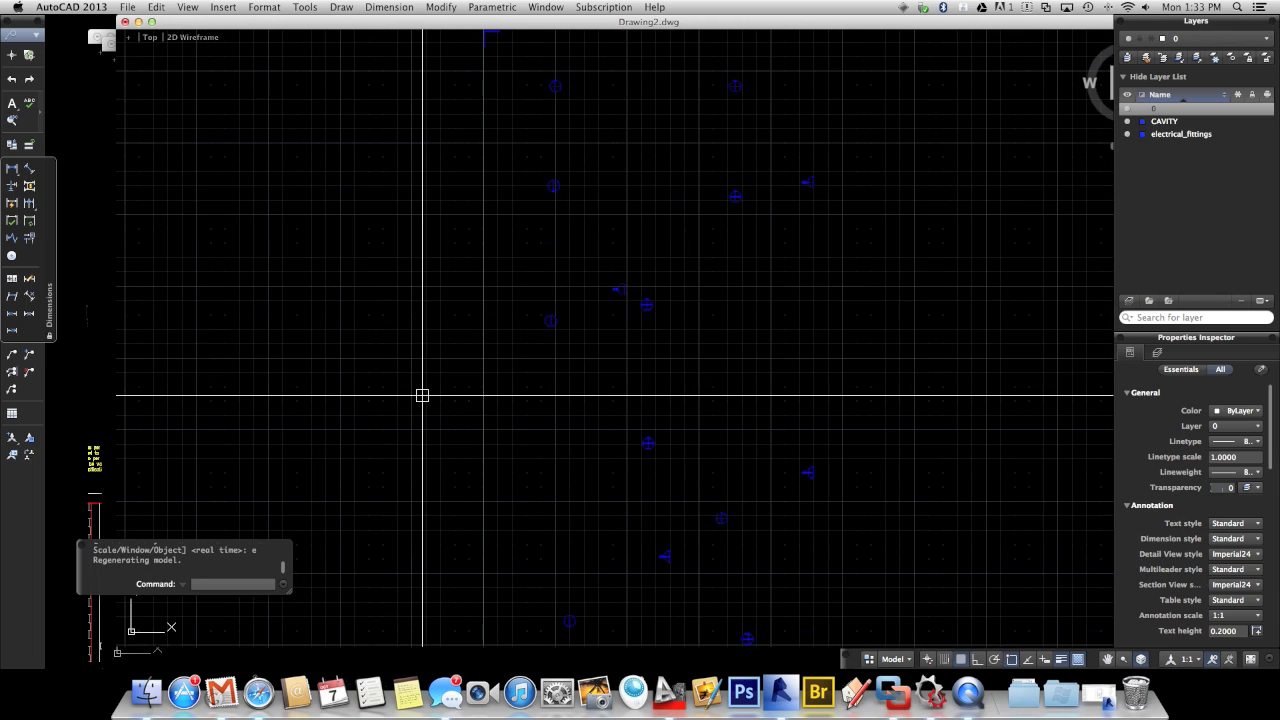
- Save the drawing as Demo Electrical CAD in the Google Drive folder, in AutoCAD 2010/LT2010 Drawing format
click(129, 8)
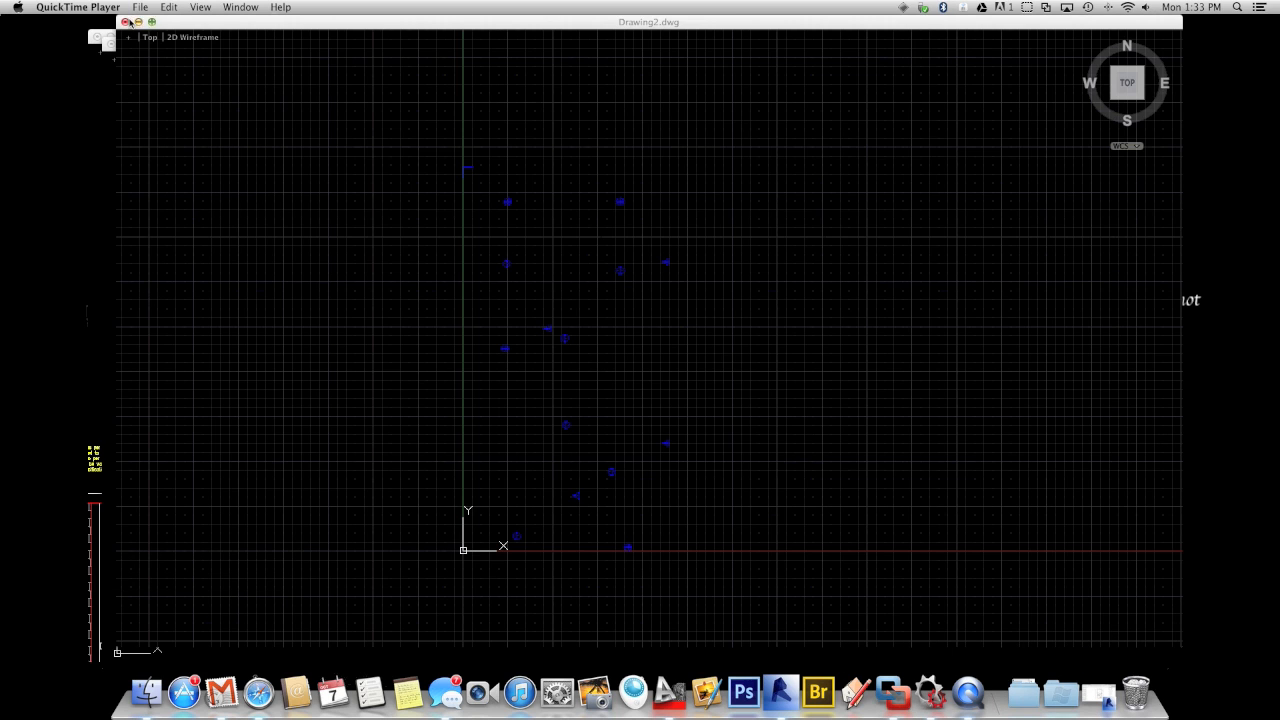
click(185, 130)
click(129, 7)
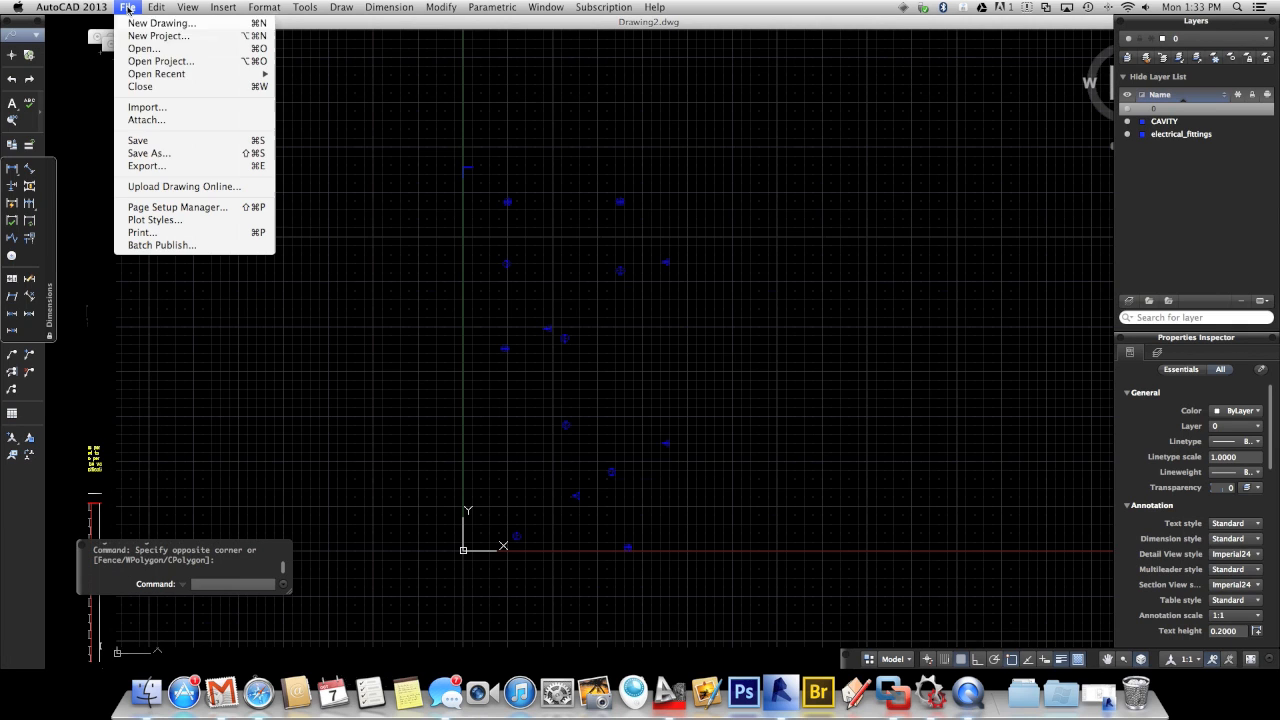
click(148, 153)
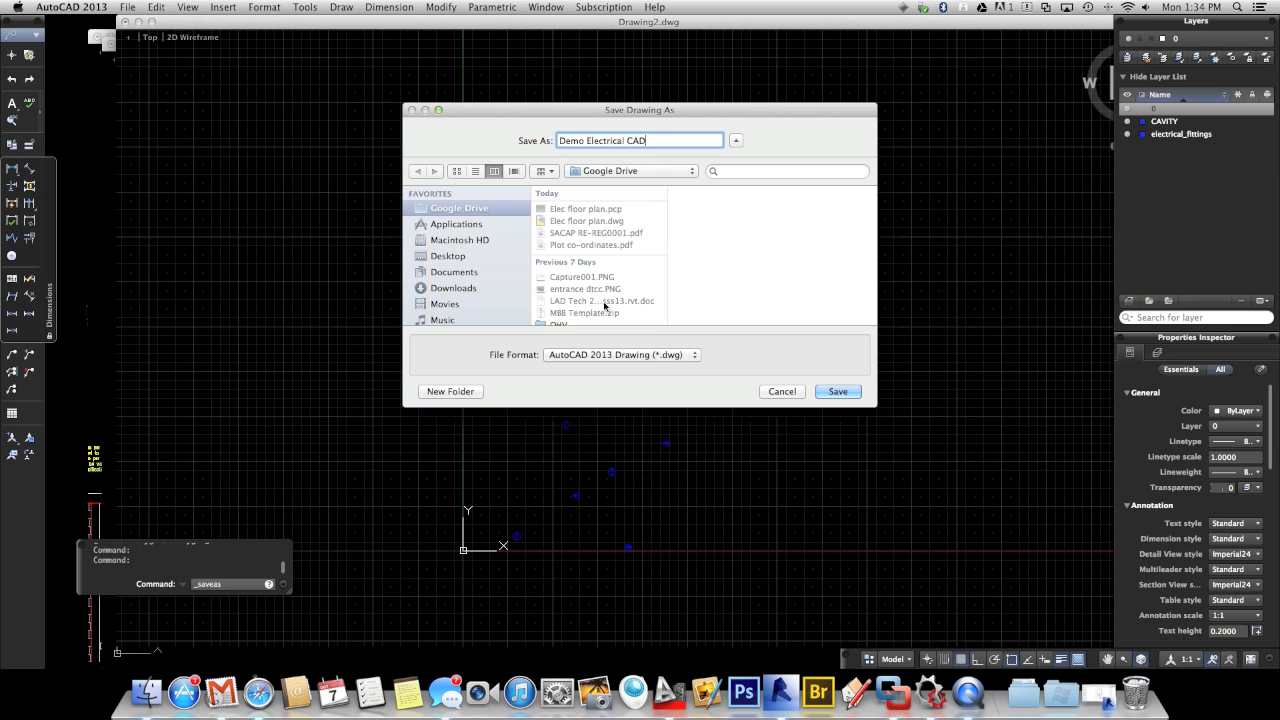
click(573, 355)
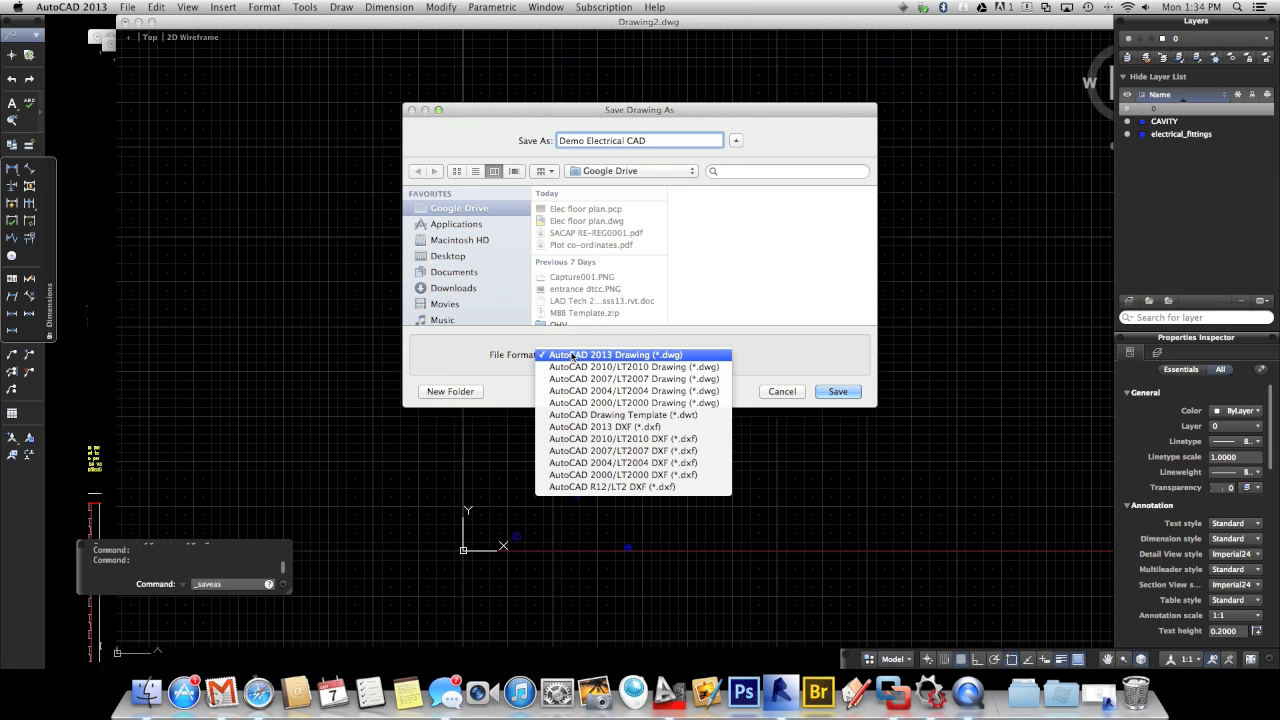
click(573, 367)
click(826, 396)
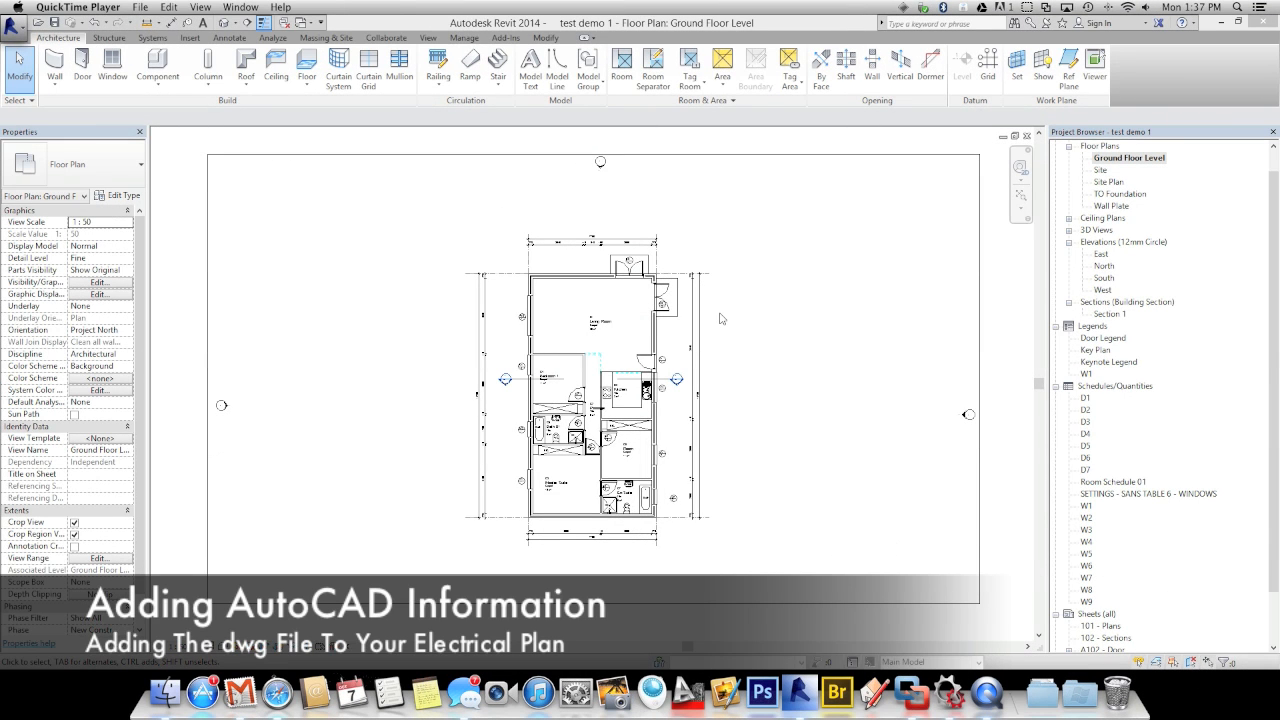
- In Revit, duplicate the Ground Floor Level floor plan view with detailing
click(1111, 162)
right_click(1111, 163)
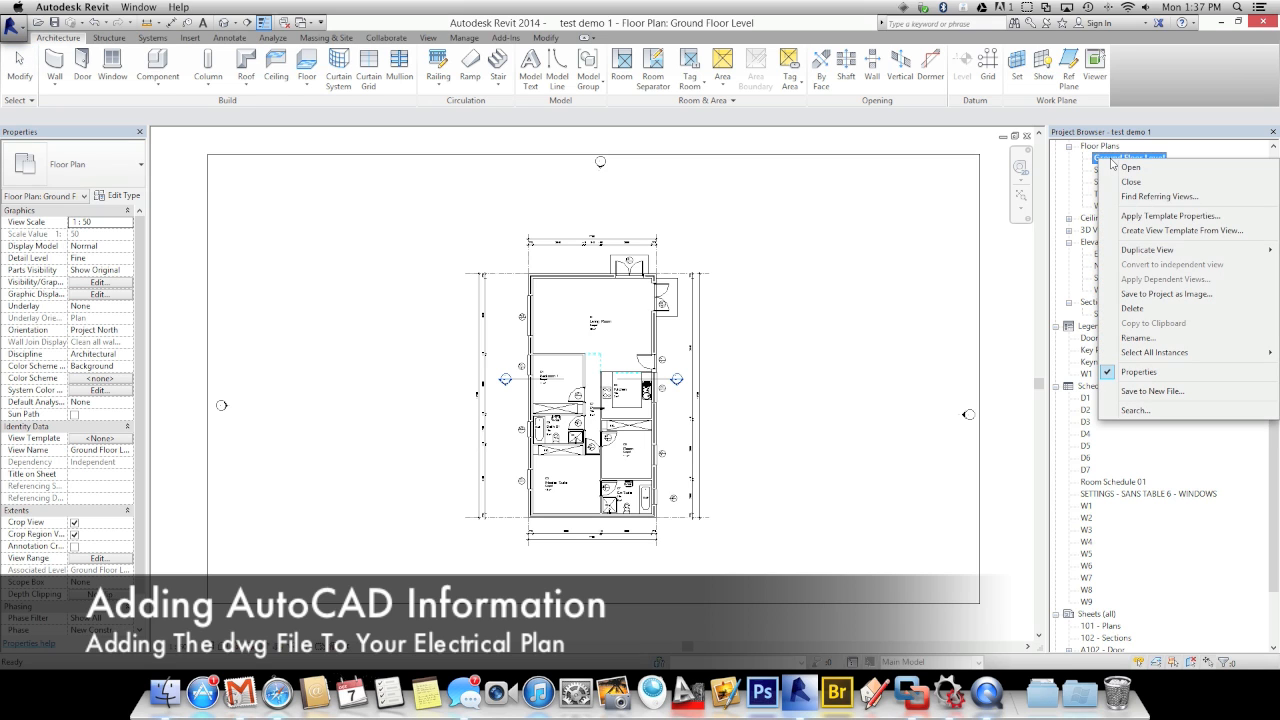
mouse_move(1118, 251)
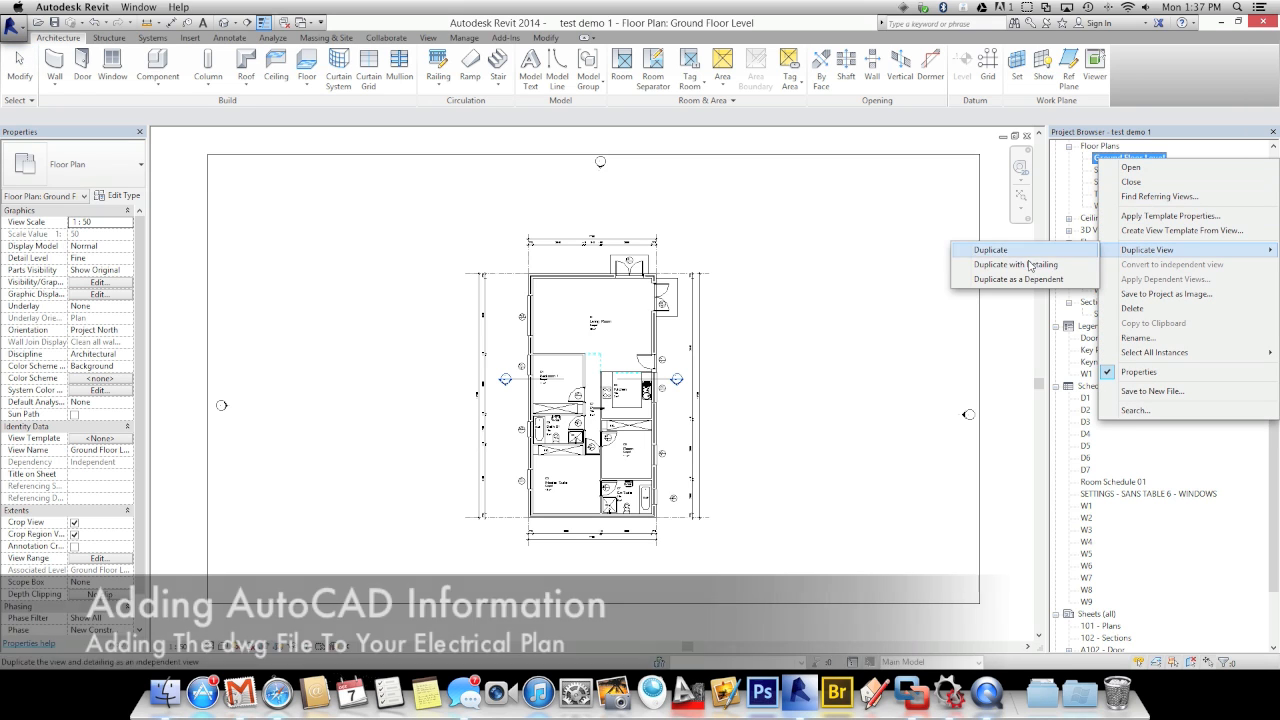
click(1018, 265)
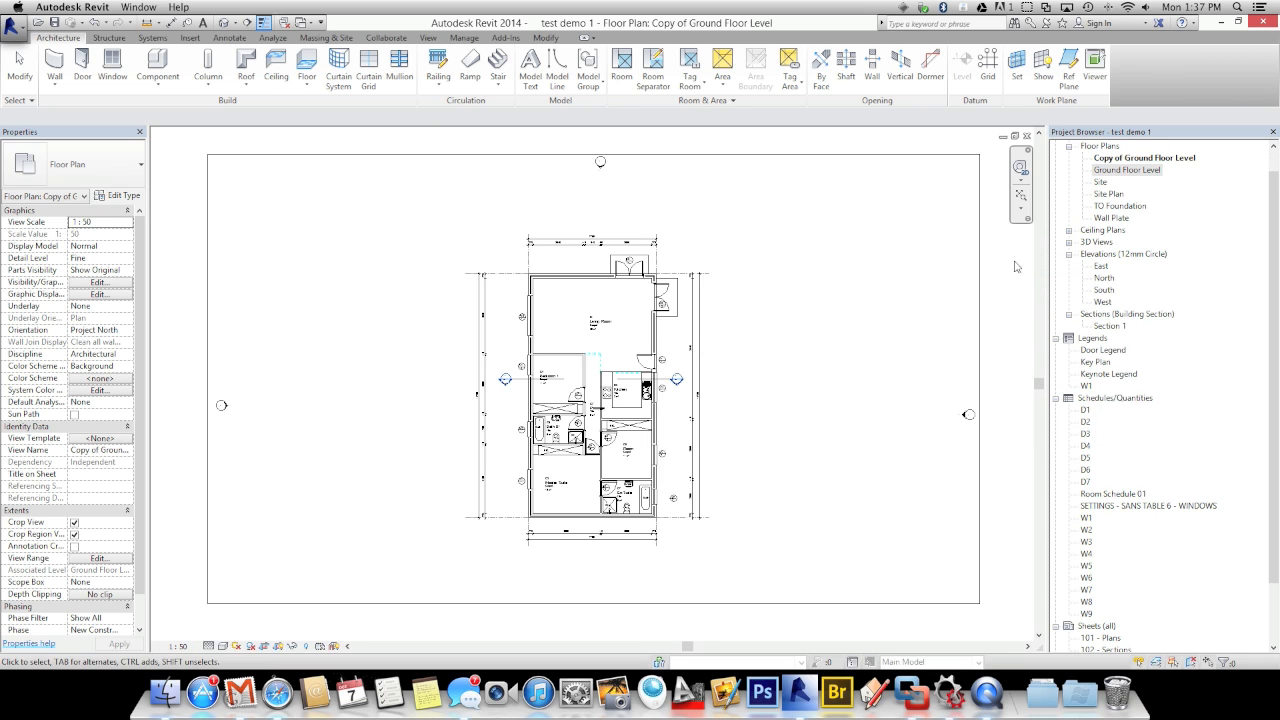
- Rename the duplicated floor plan view as Ground Floor Electrical
right_click(1106, 163)
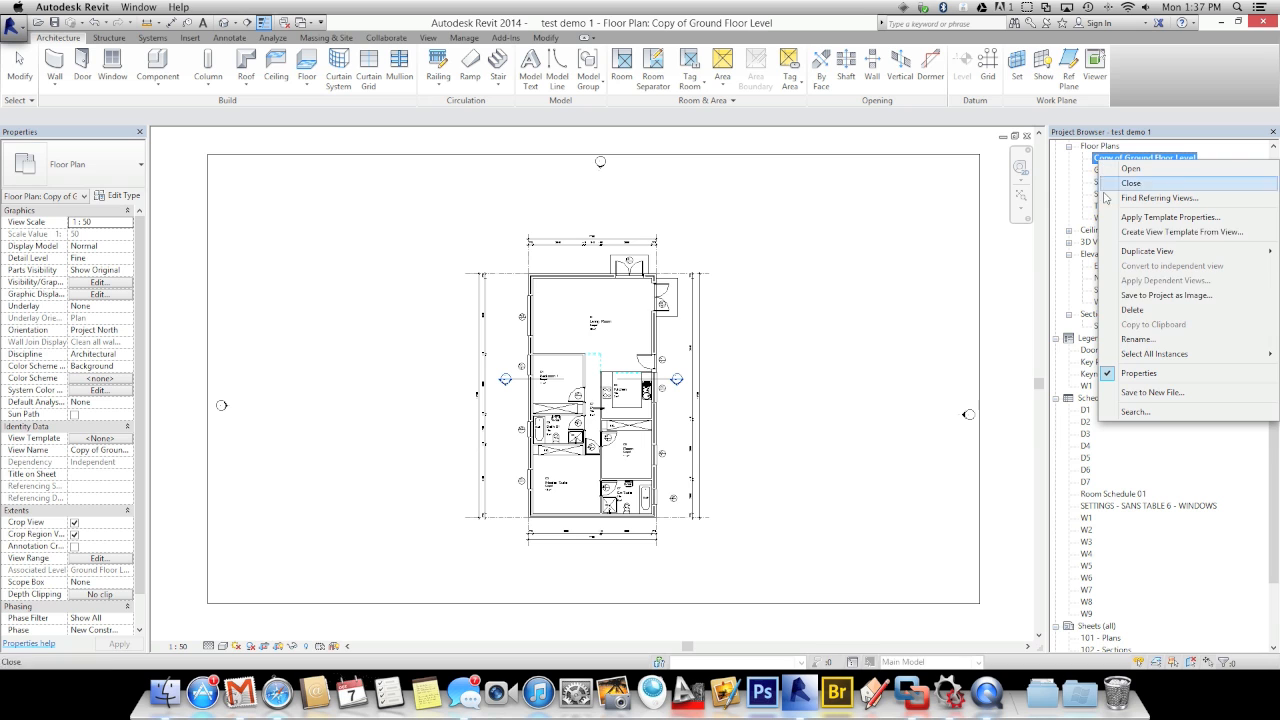
click(1121, 340)
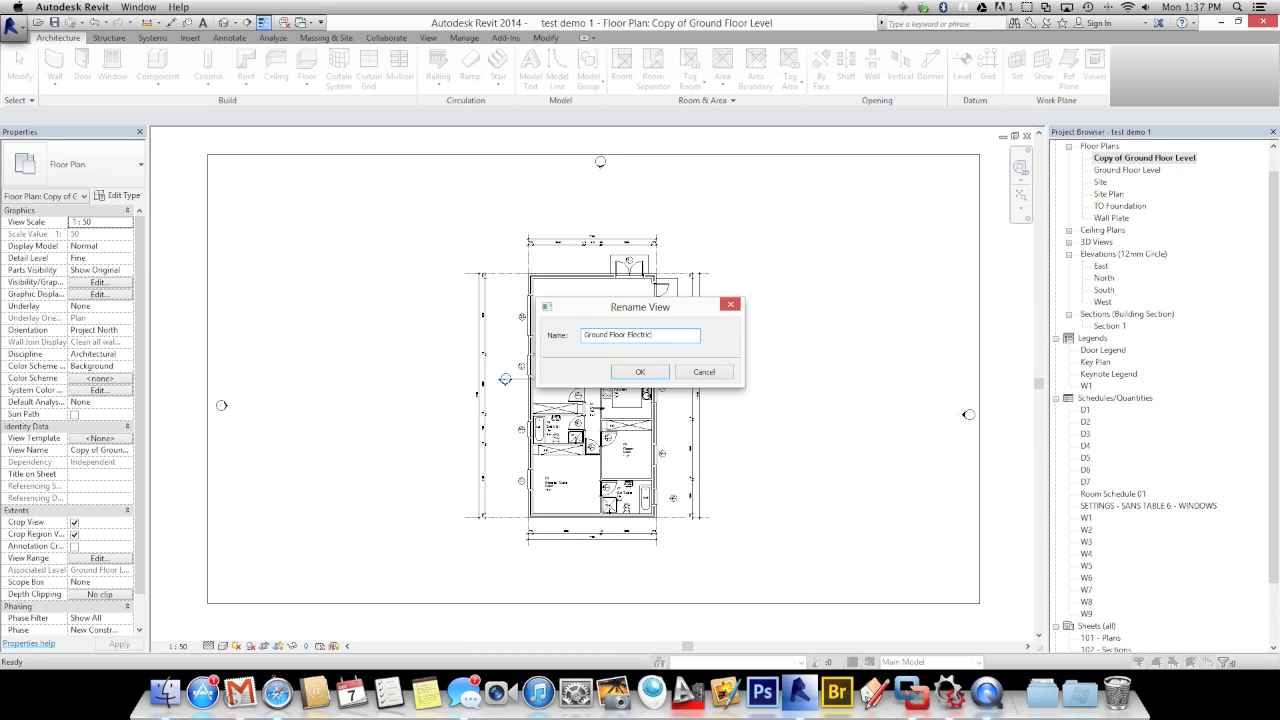
click(634, 374)
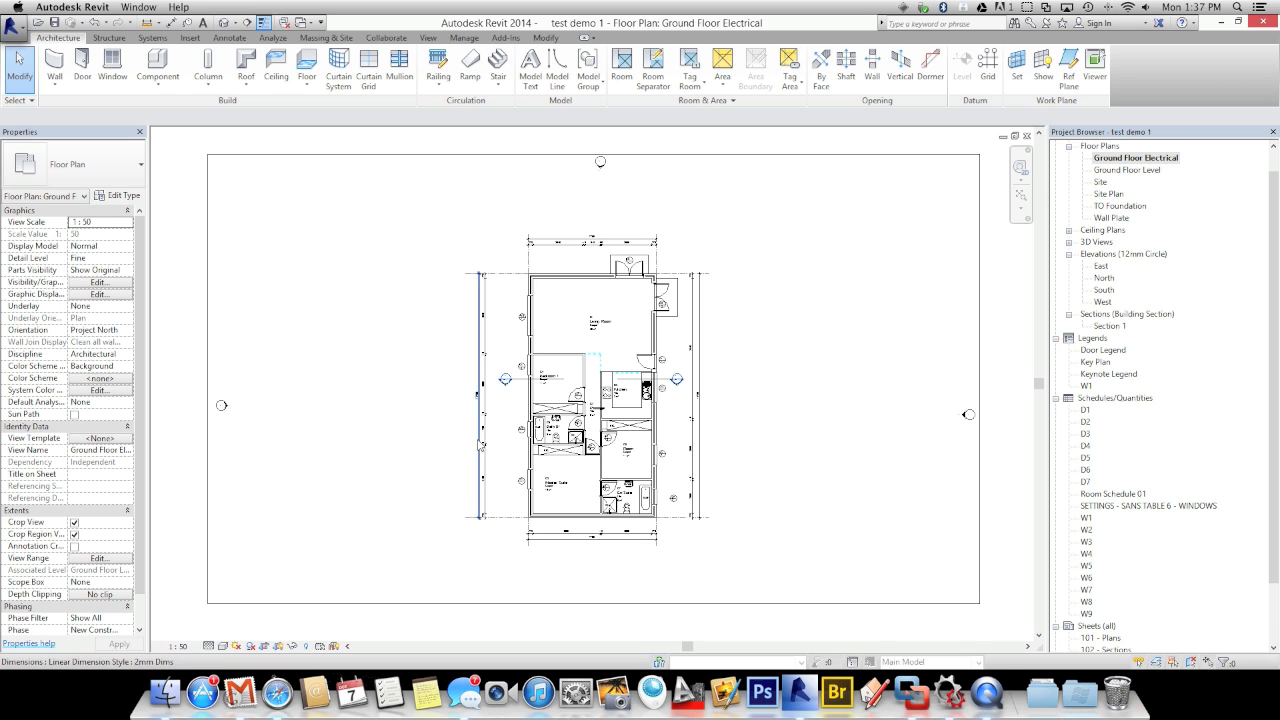
- Hide the whole dimensions category in the Ground Floor Electrical view
scroll(481, 444, up, 2)
click(425, 443)
scroll(450, 453, up, 3)
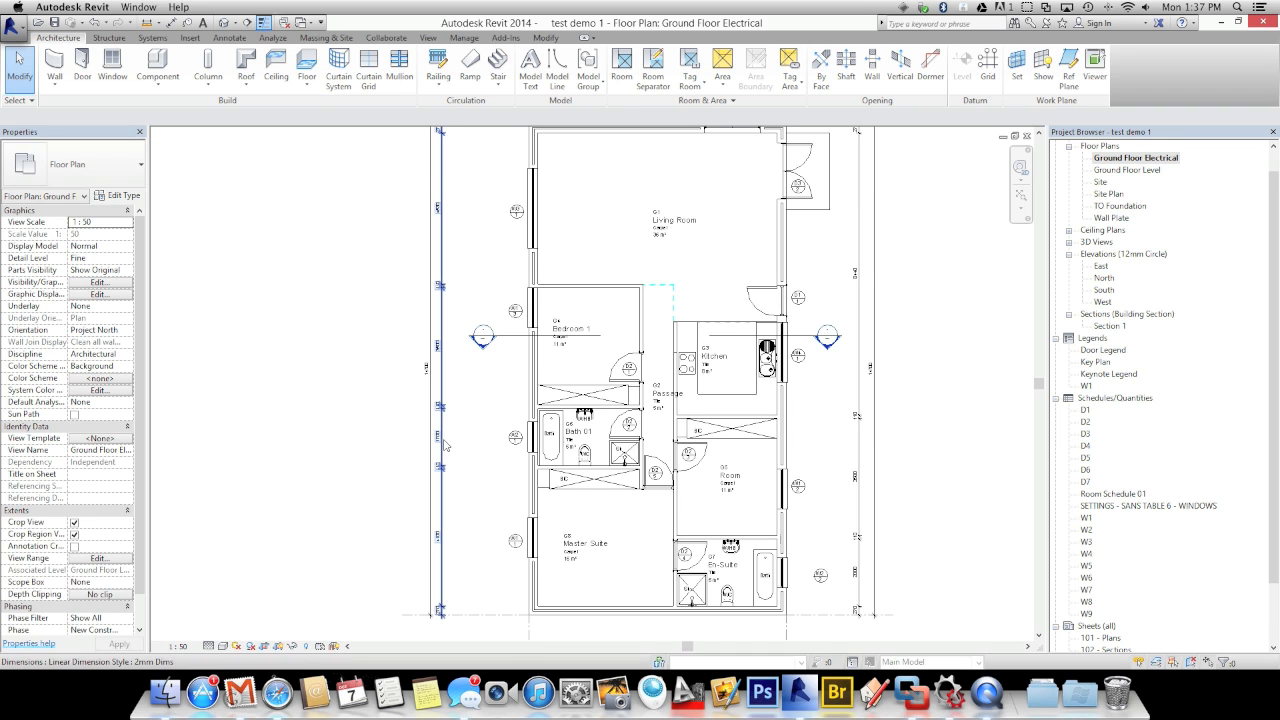
click(444, 440)
right_click(444, 440)
click(475, 274)
right_click(446, 250)
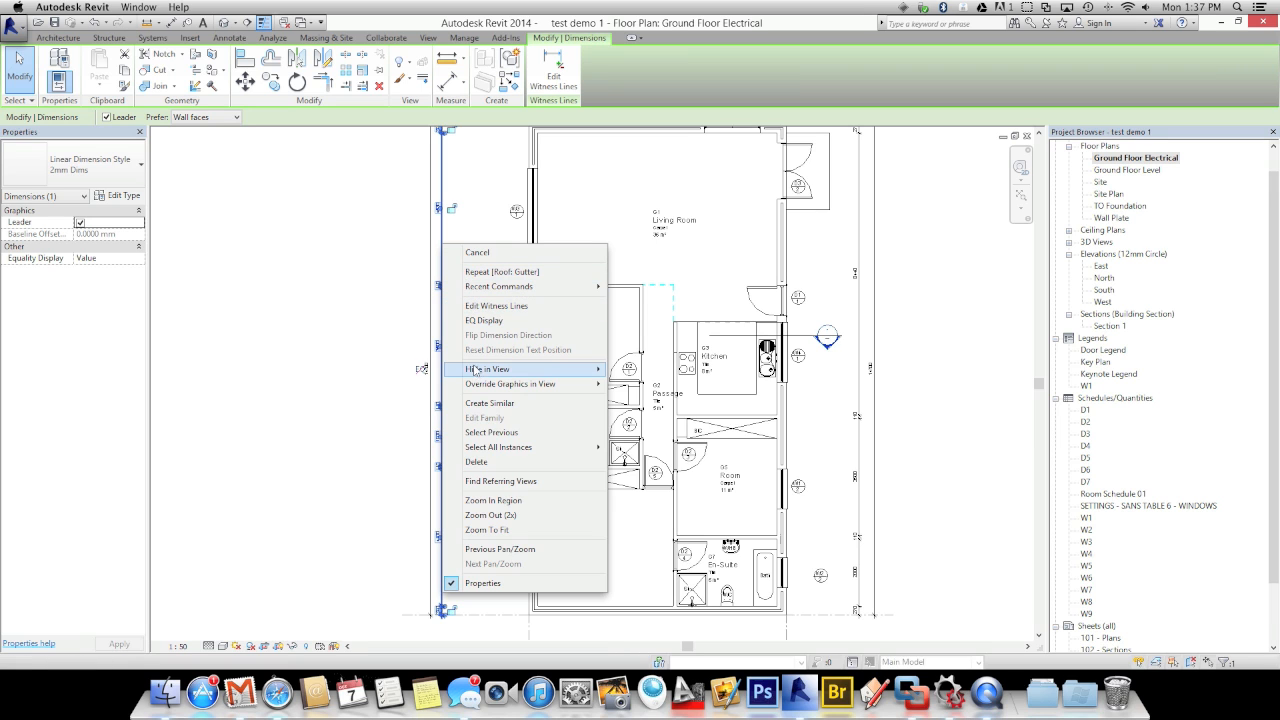
mouse_move(482, 375)
click(428, 385)
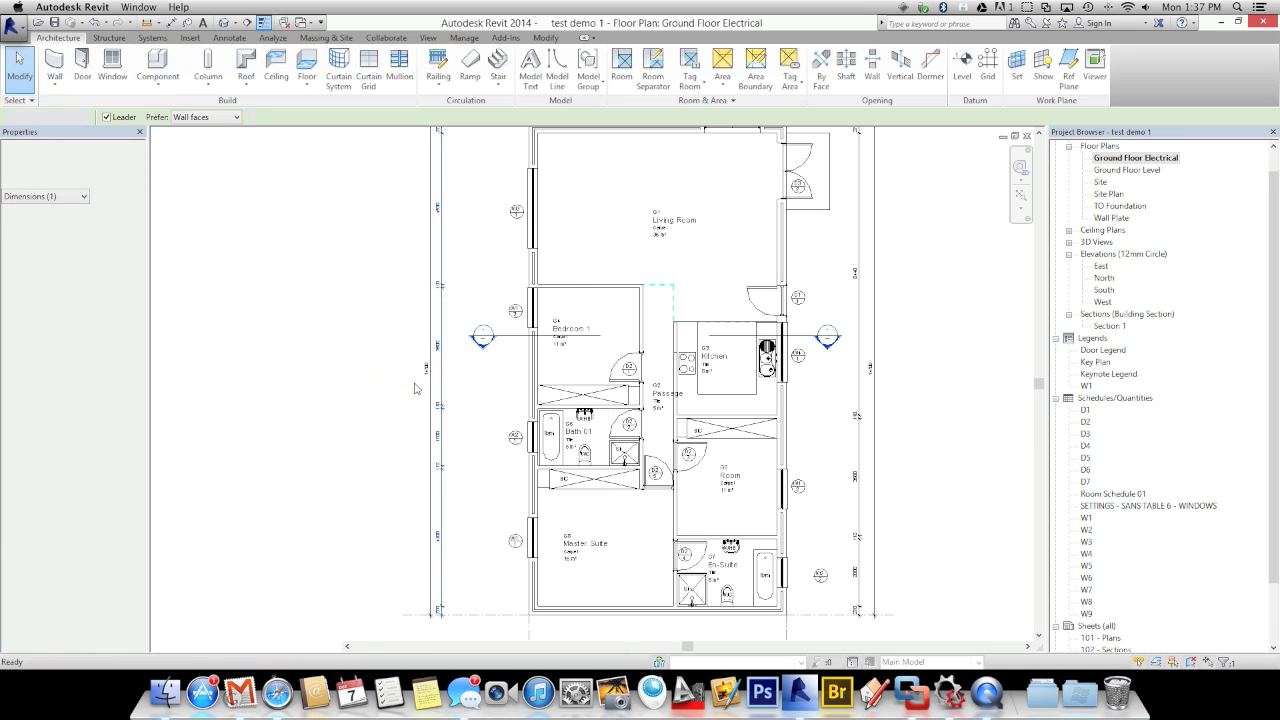
scroll(410, 387, down, 2)
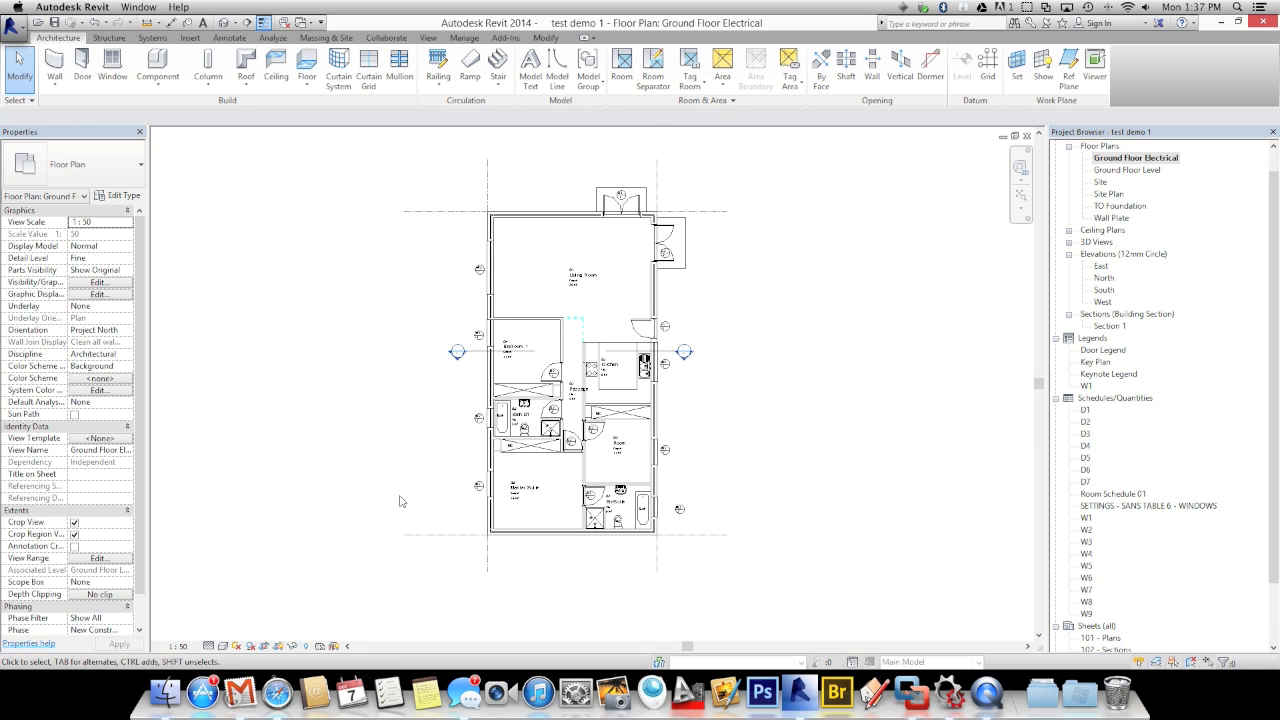
- Delete the dashed detail lines extending past the outer walls at the corners of the house
key(Delete)
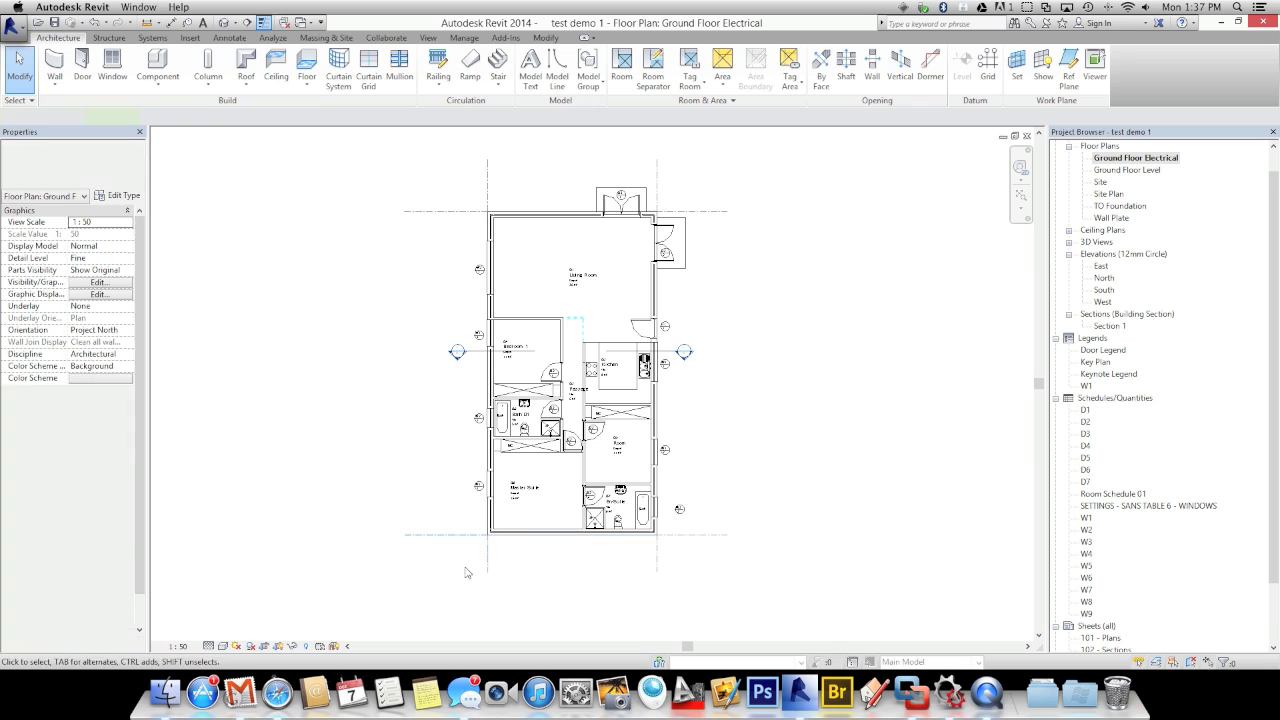
click(488, 558)
key(Delete)
click(670, 543)
key(Delete)
click(659, 558)
key(Delete)
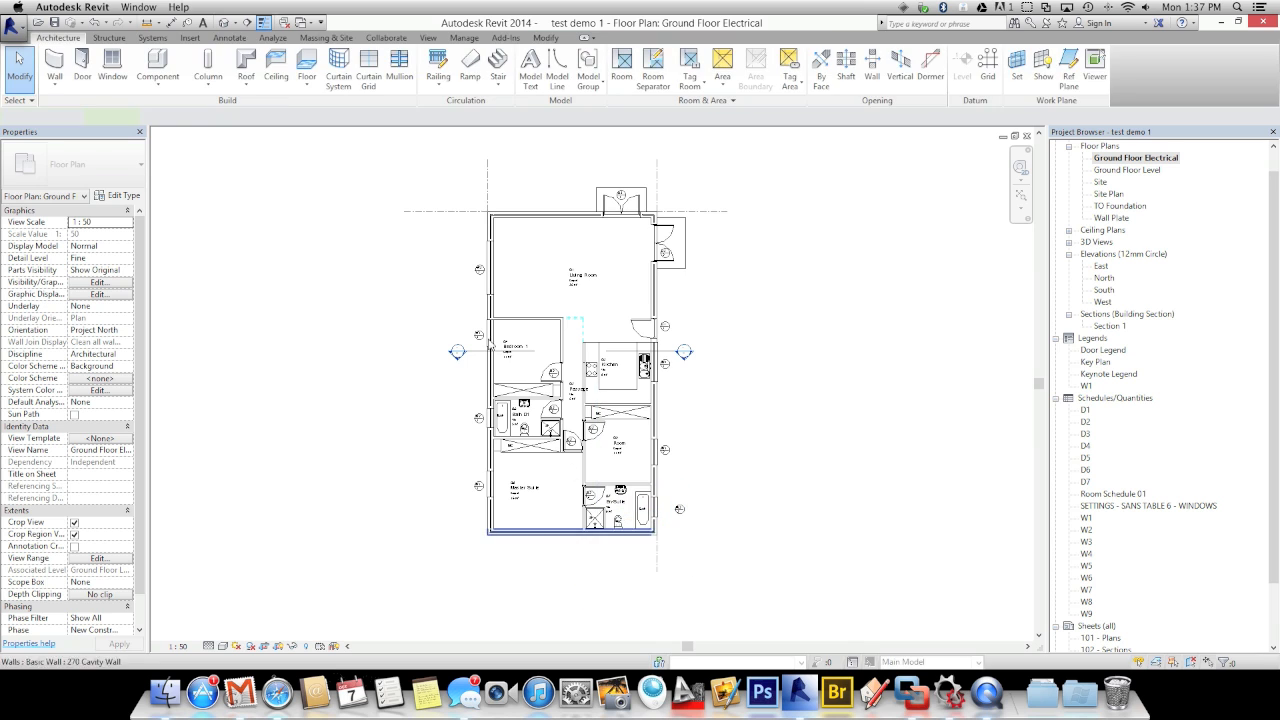
click(470, 211)
key(Delete)
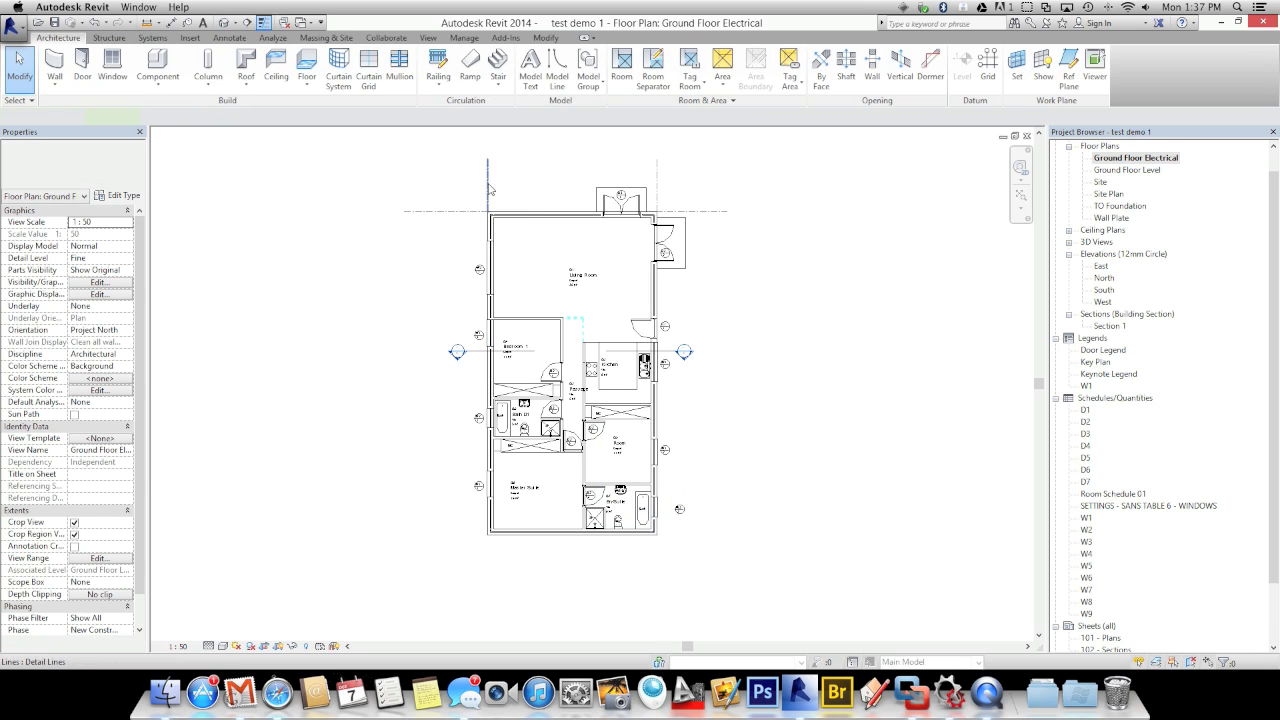
click(715, 212)
key(Delete)
click(658, 190)
key(Delete)
- Hide the whole room tags category in the view, starting from the Living Room tag
scroll(604, 333, up, 3)
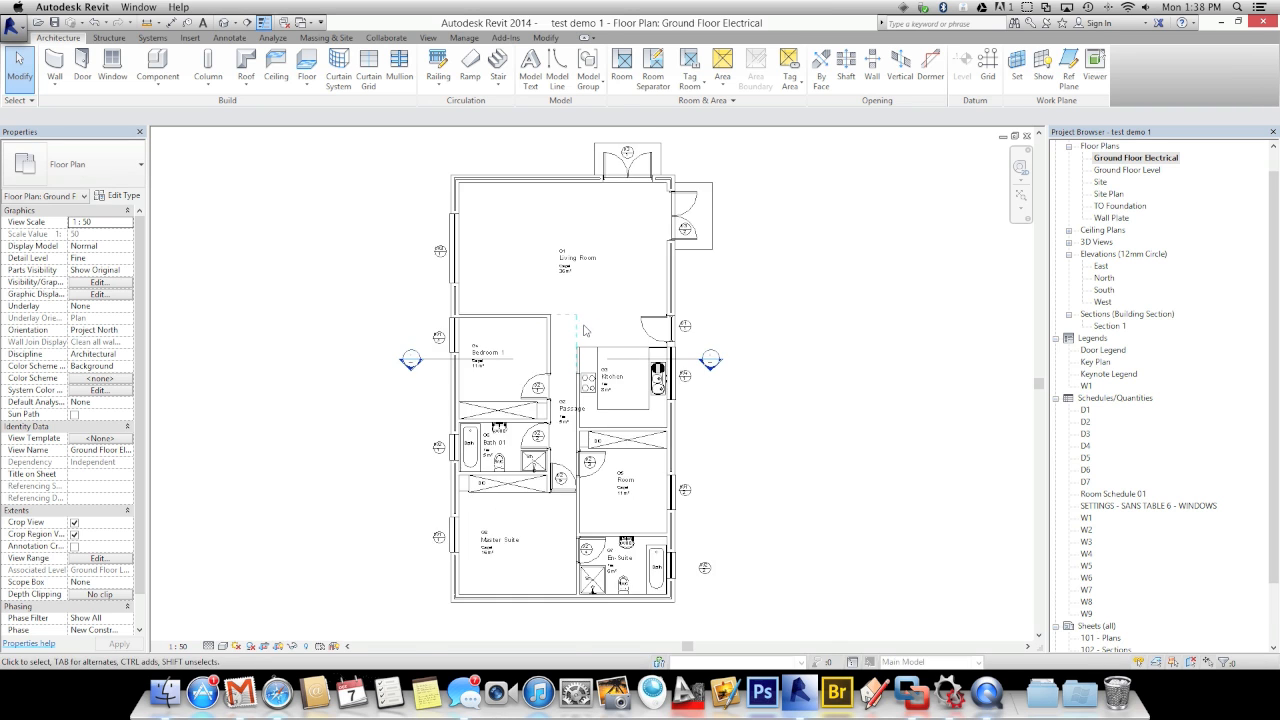
click(558, 244)
right_click(558, 243)
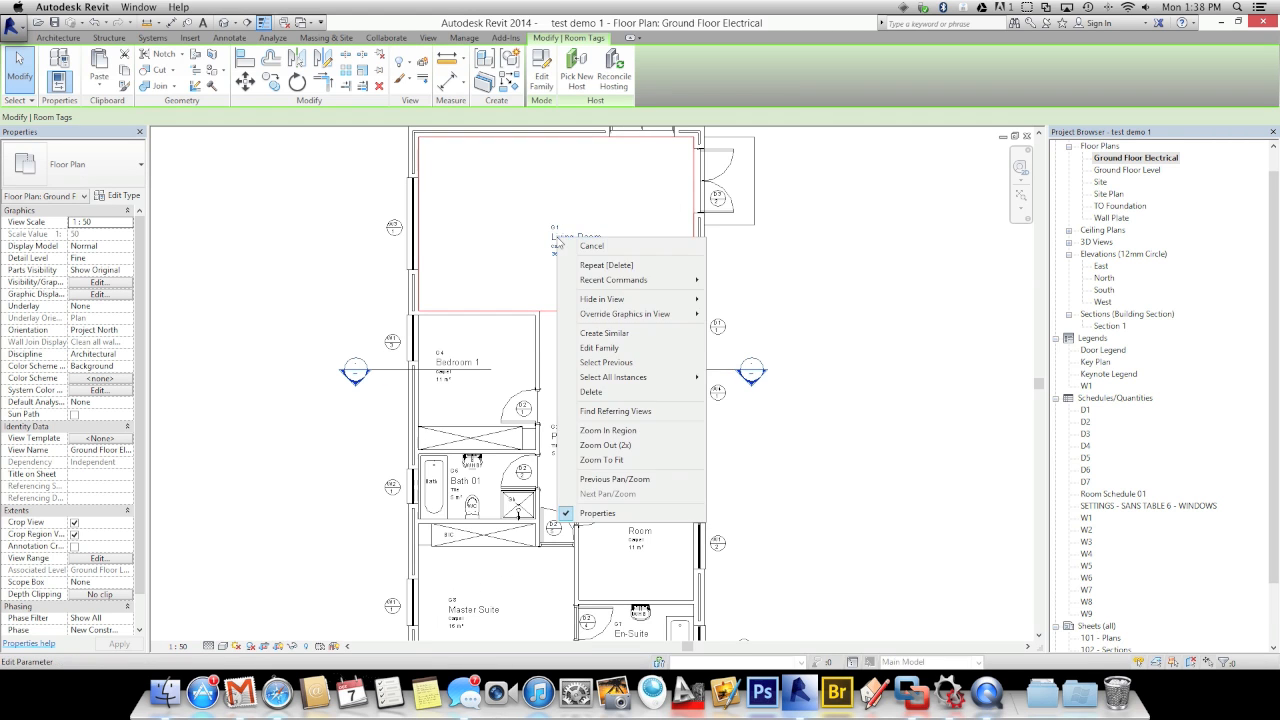
mouse_move(585, 302)
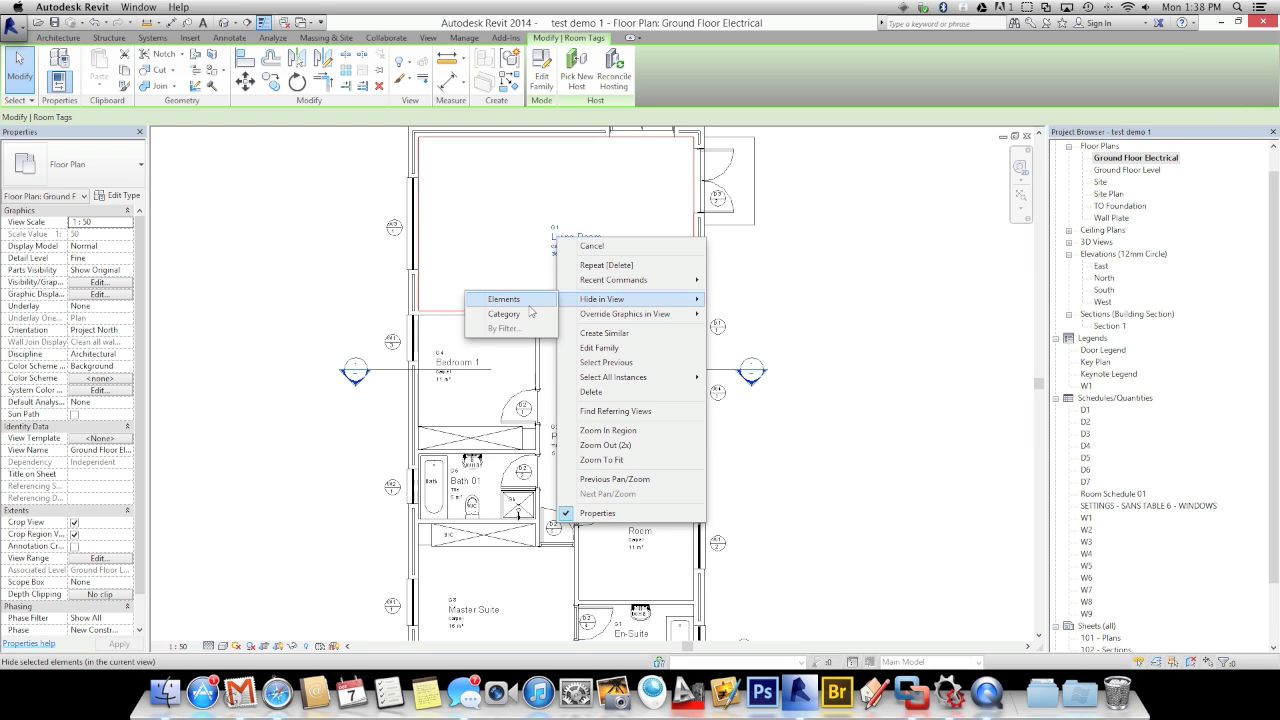
click(506, 314)
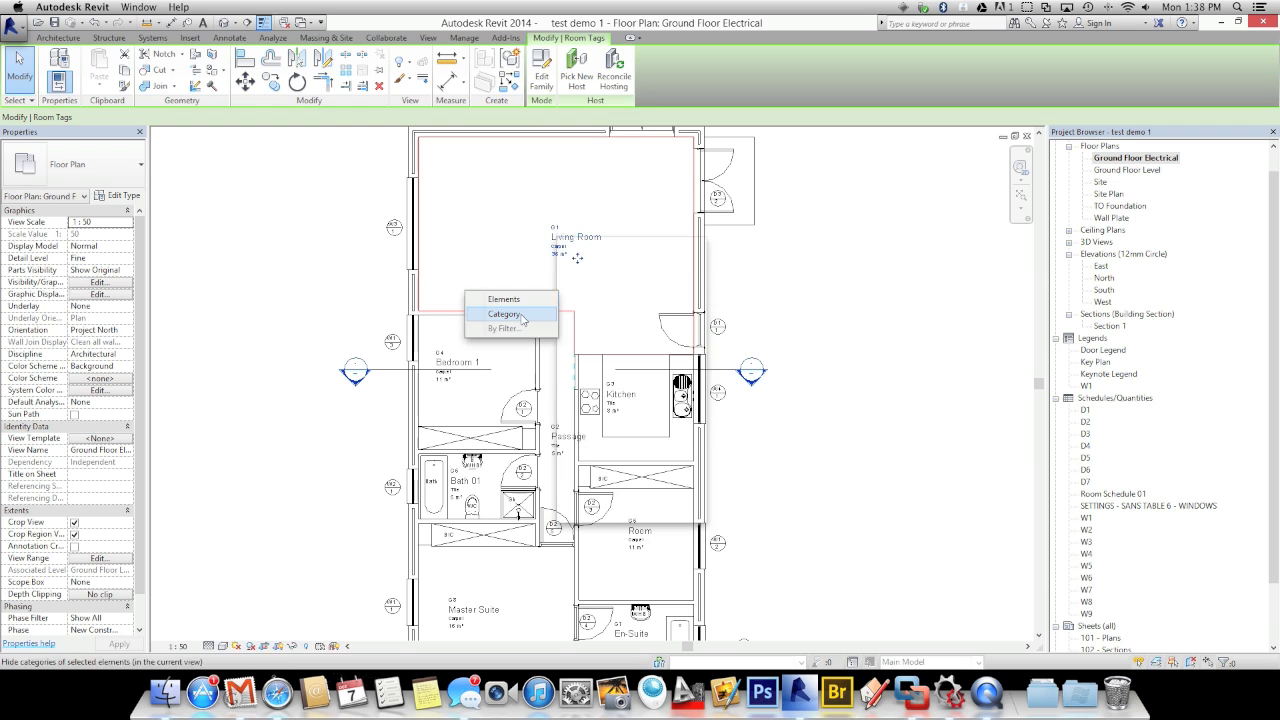
scroll(324, 450, down, 2)
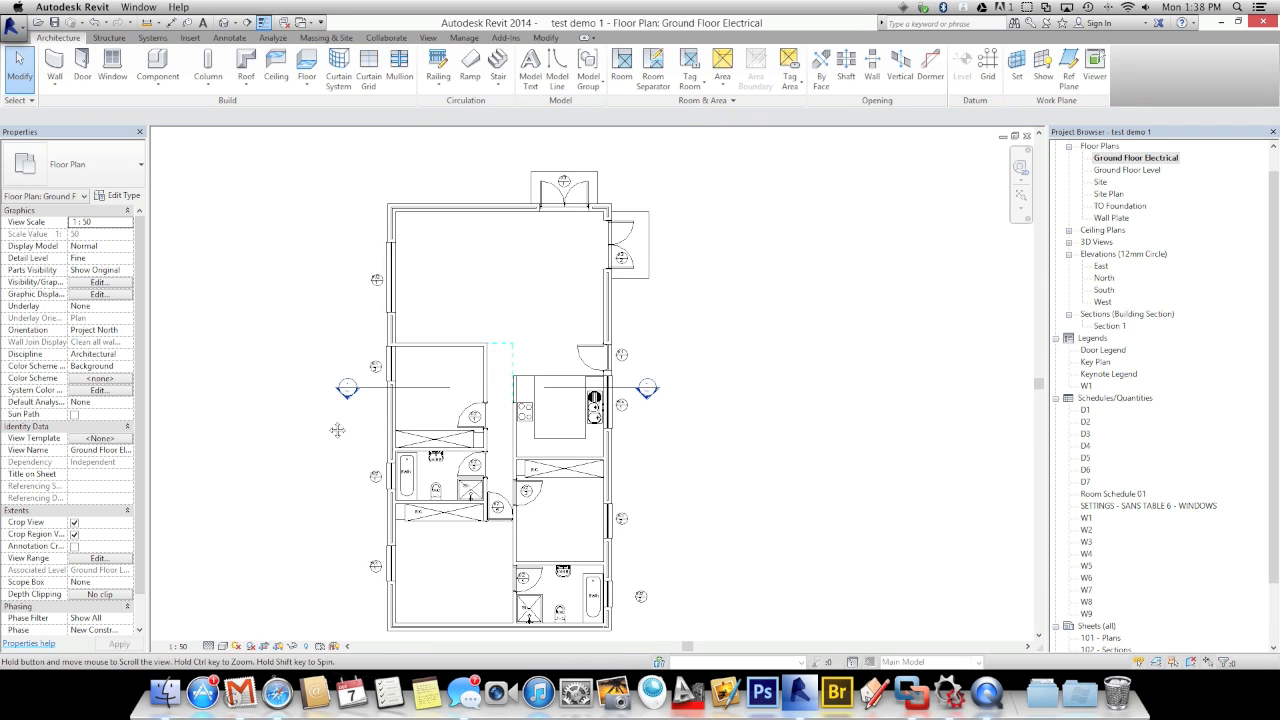
middle_drag(326, 450, 338, 397)
middle_drag(259, 313, 317, 383)
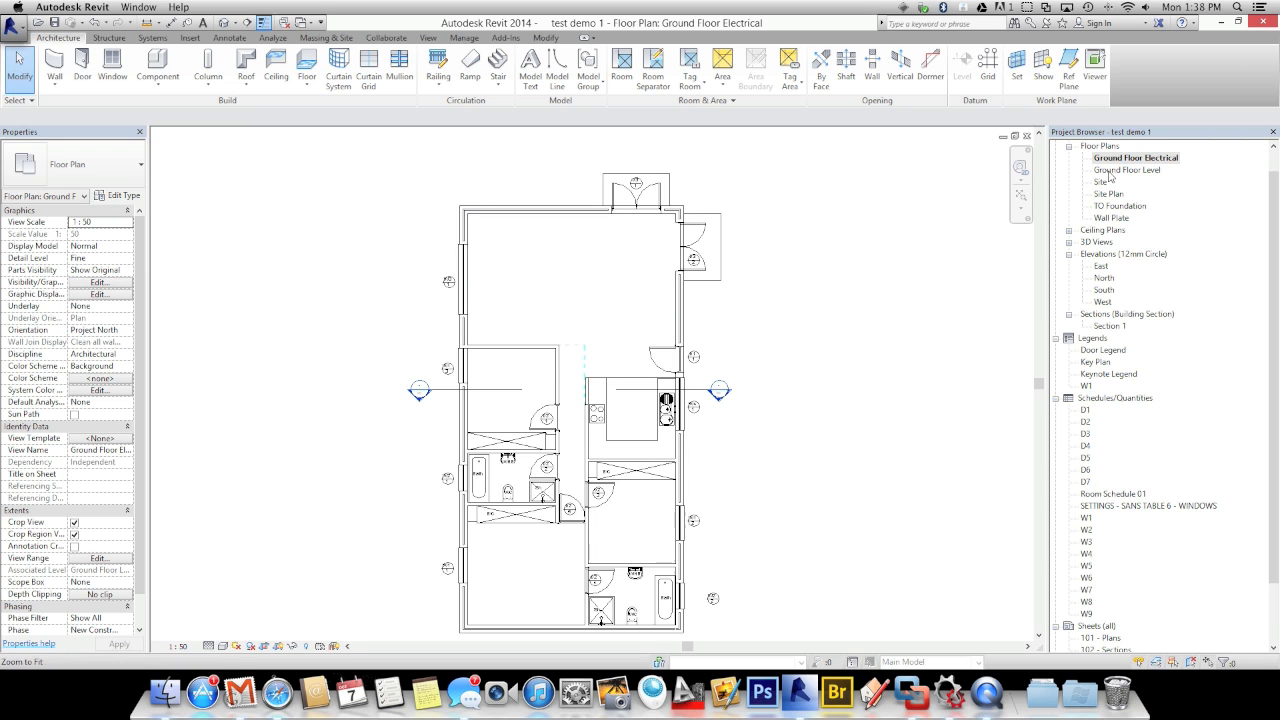
middle_drag(877, 420, 871, 414)
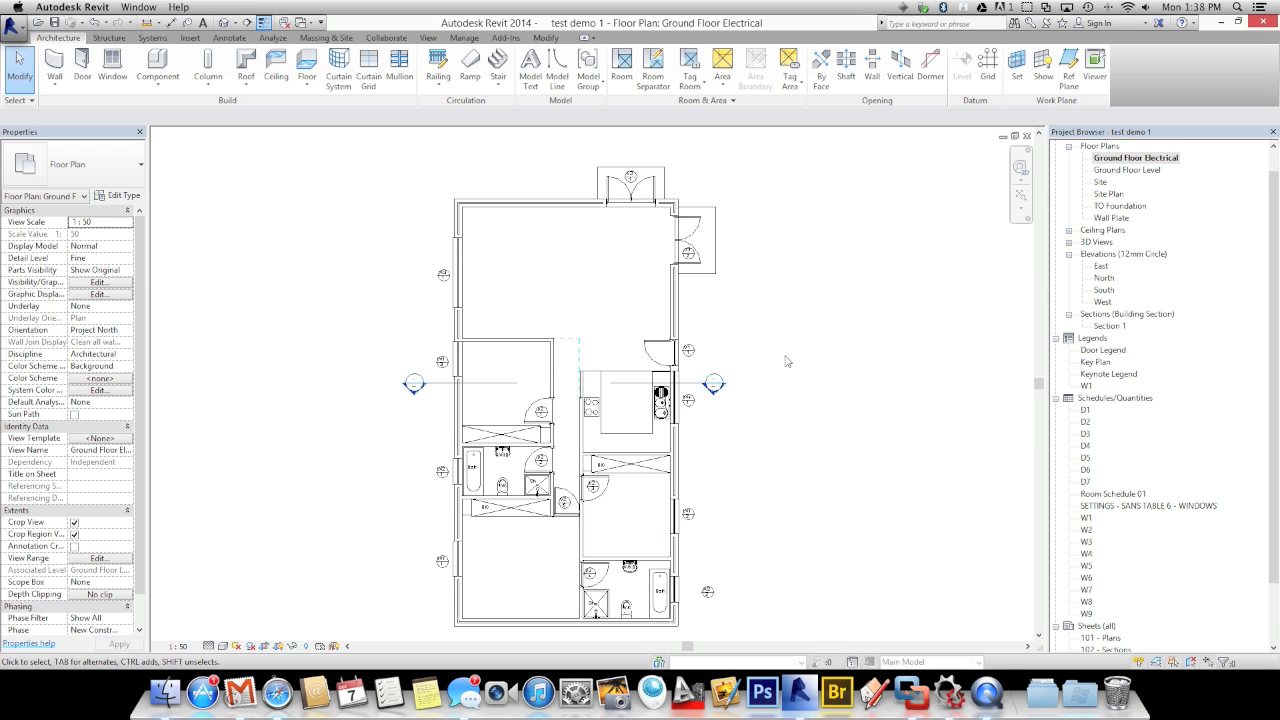
- Start linking a CAD file and choose Demo Electrical CAD.dwg from the Google Drive folder
click(190, 40)
click(78, 70)
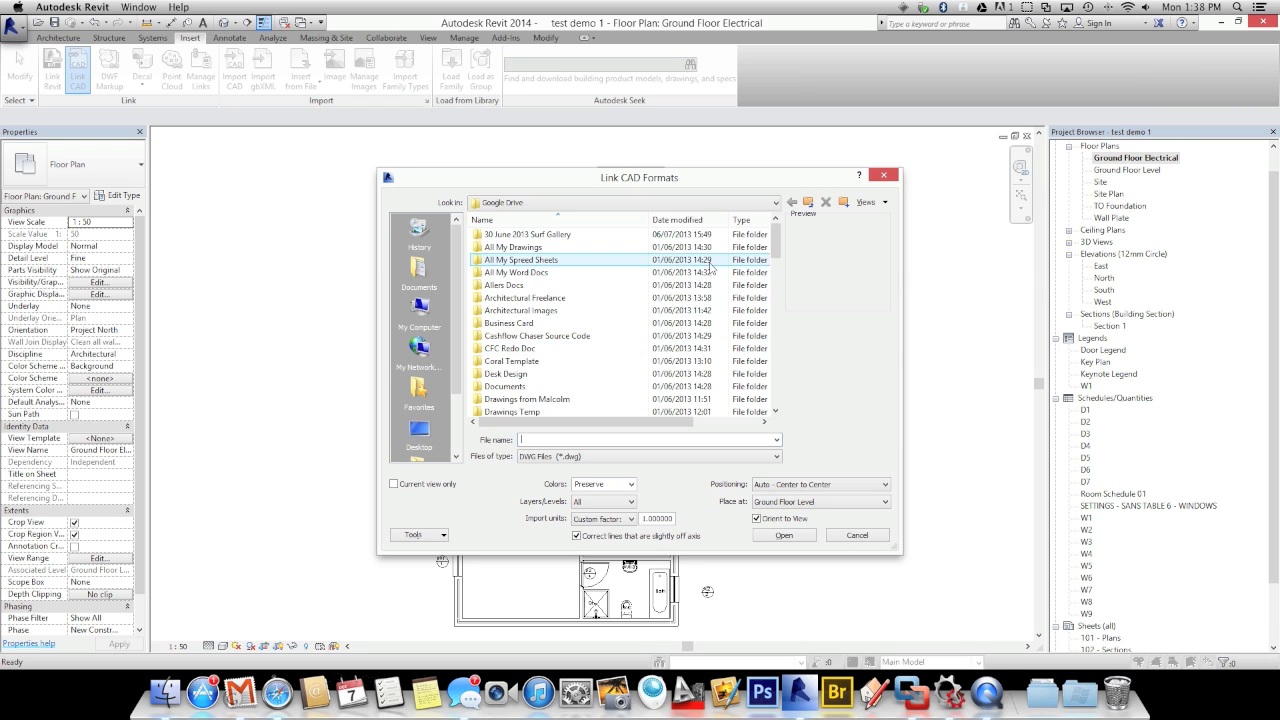
mouse_move(778, 255)
mouse_down()
mouse_move(781, 472)
mouse_move(782, 265)
mouse_move(777, 310)
mouse_up()
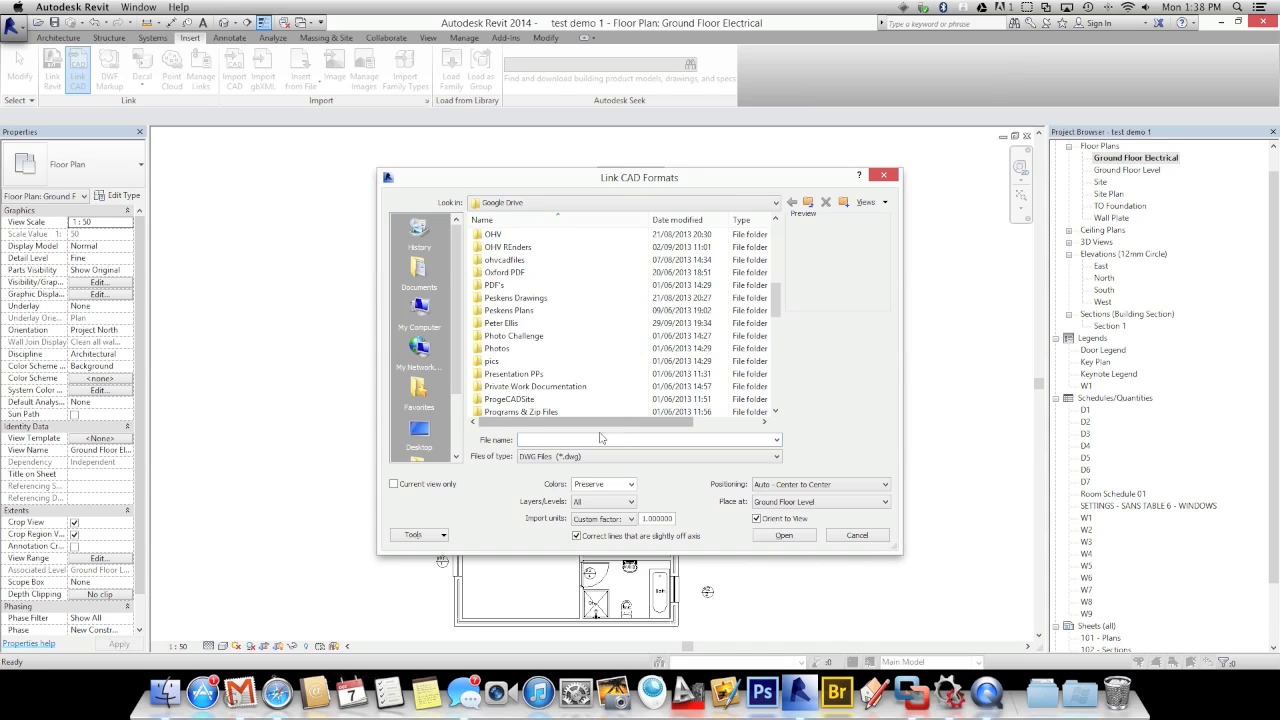
text(demo Electrical CAD.dwg)
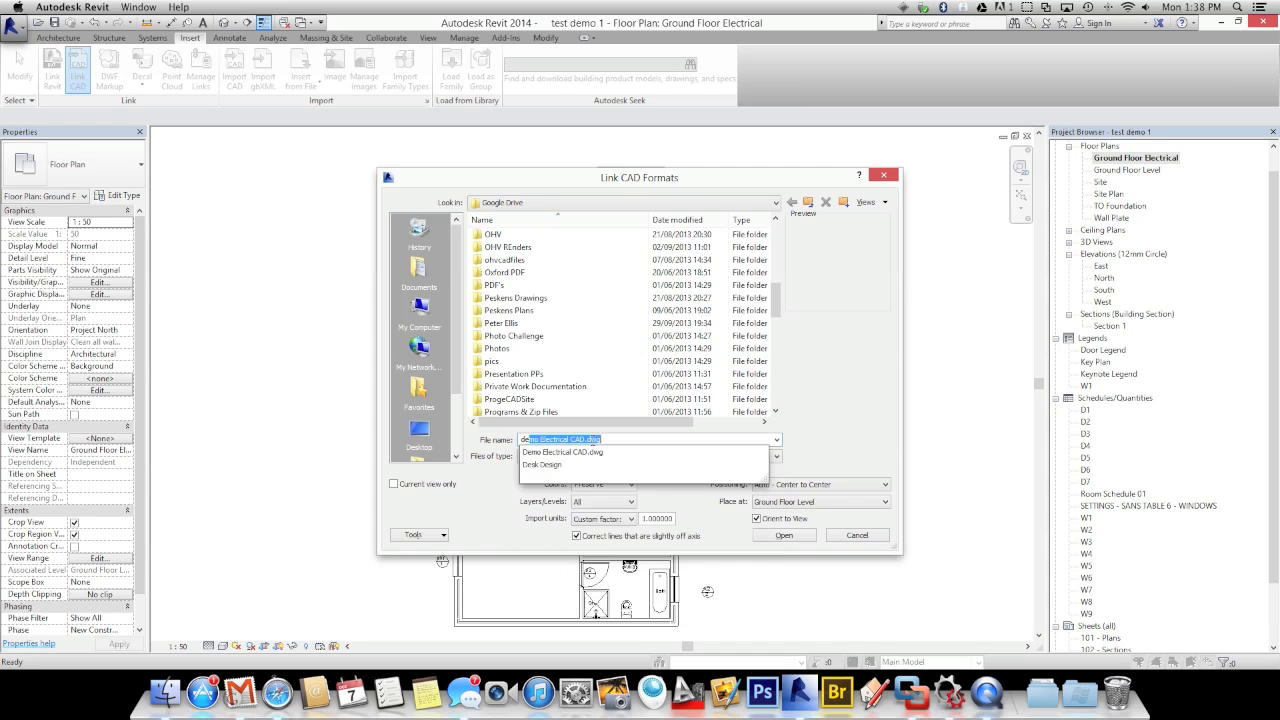
click(586, 453)
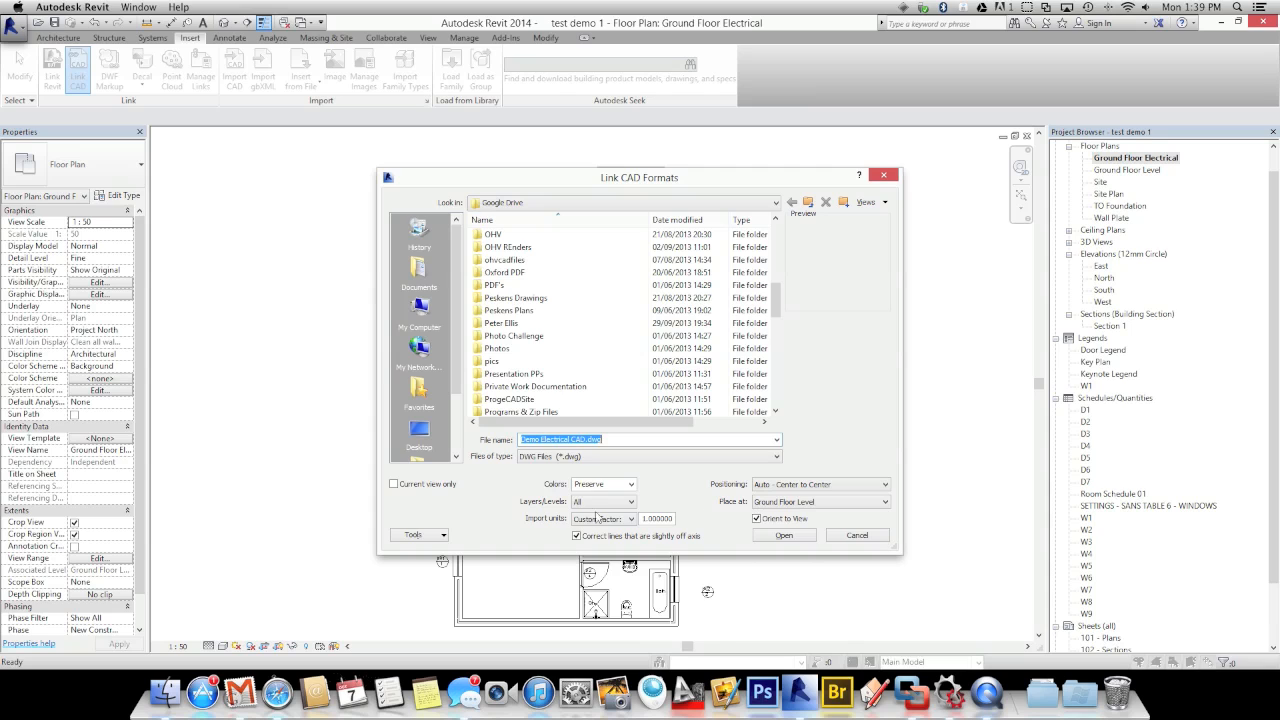
- Link the drawing in Black and White with a custom unit factor of 1.000000, limited to the current view only
click(631, 485)
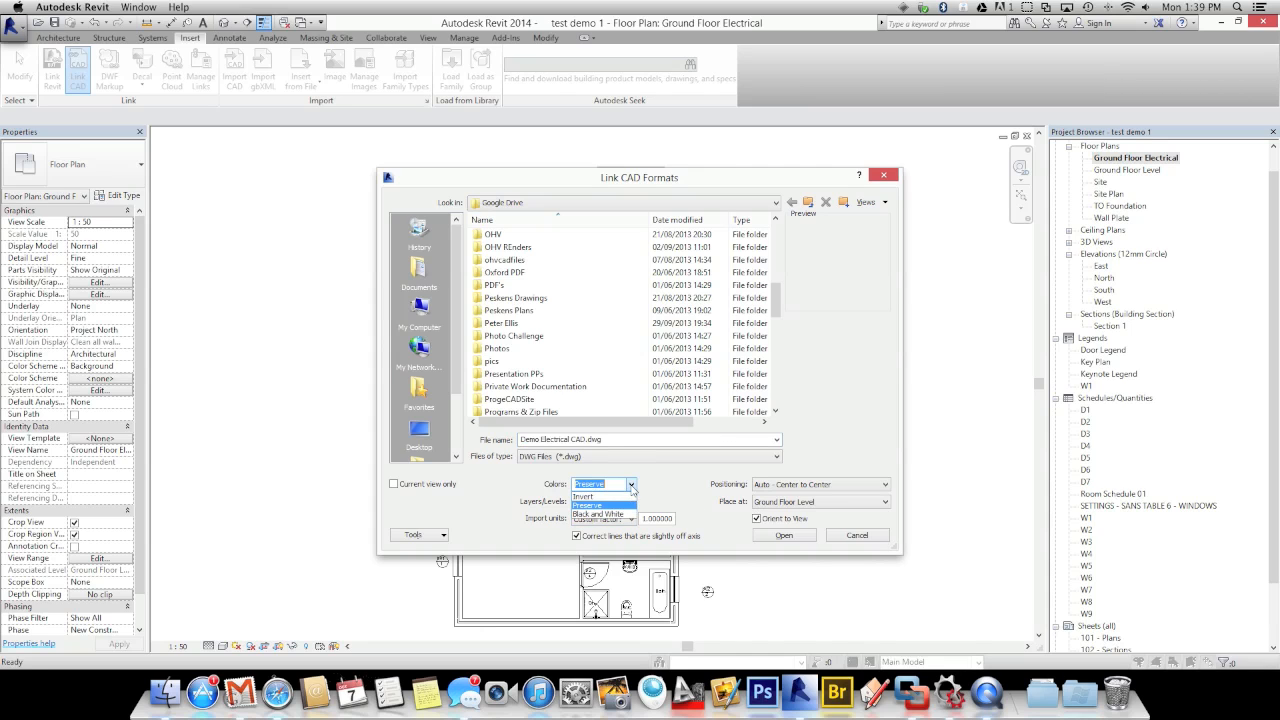
click(593, 514)
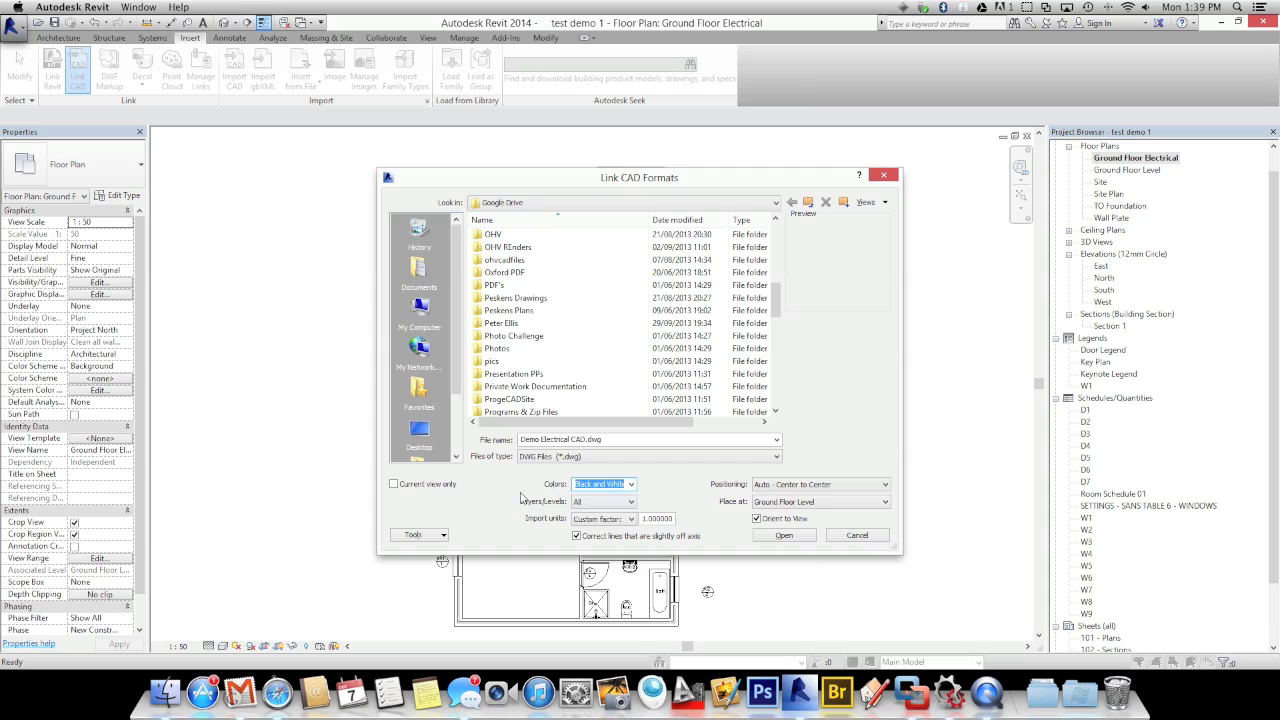
click(603, 519)
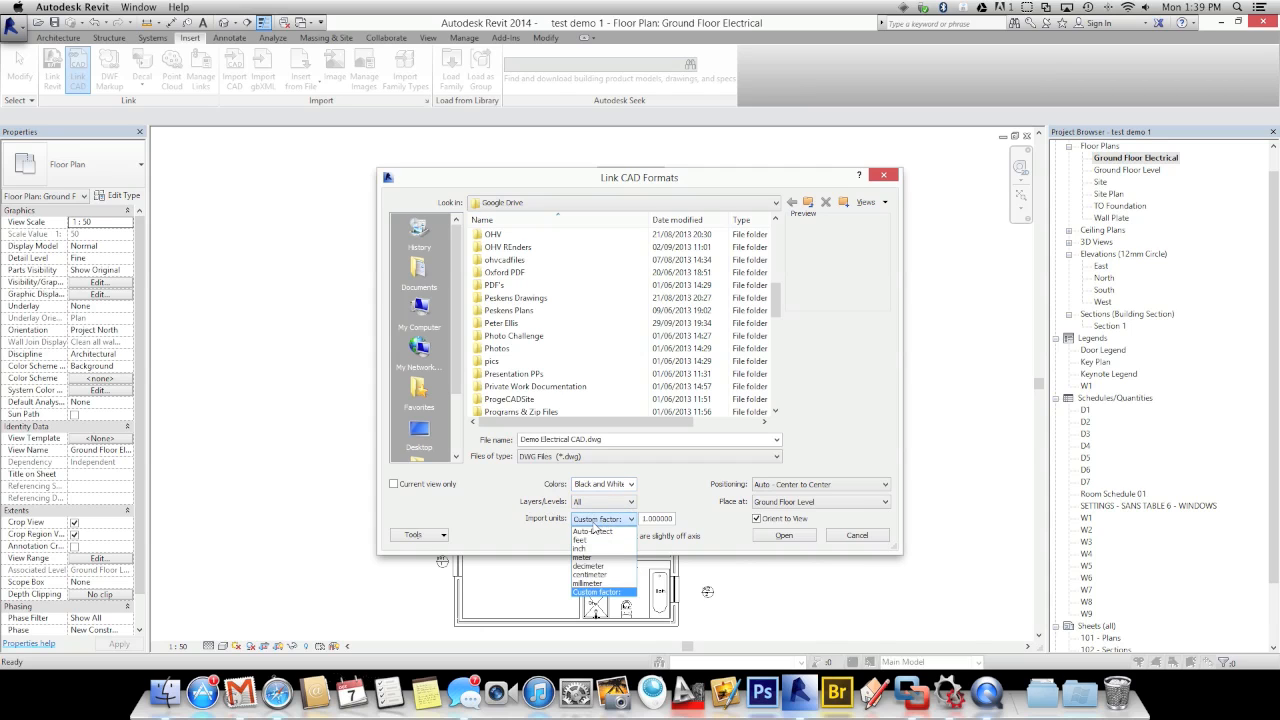
click(596, 592)
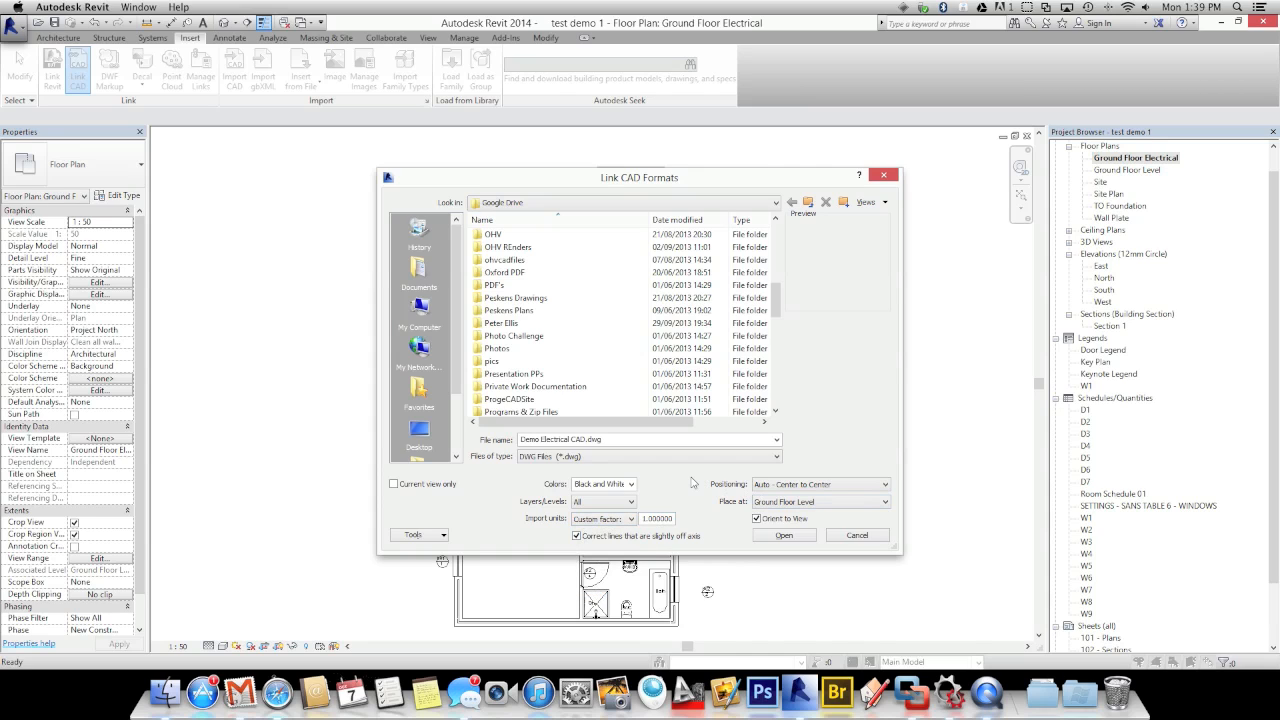
click(394, 484)
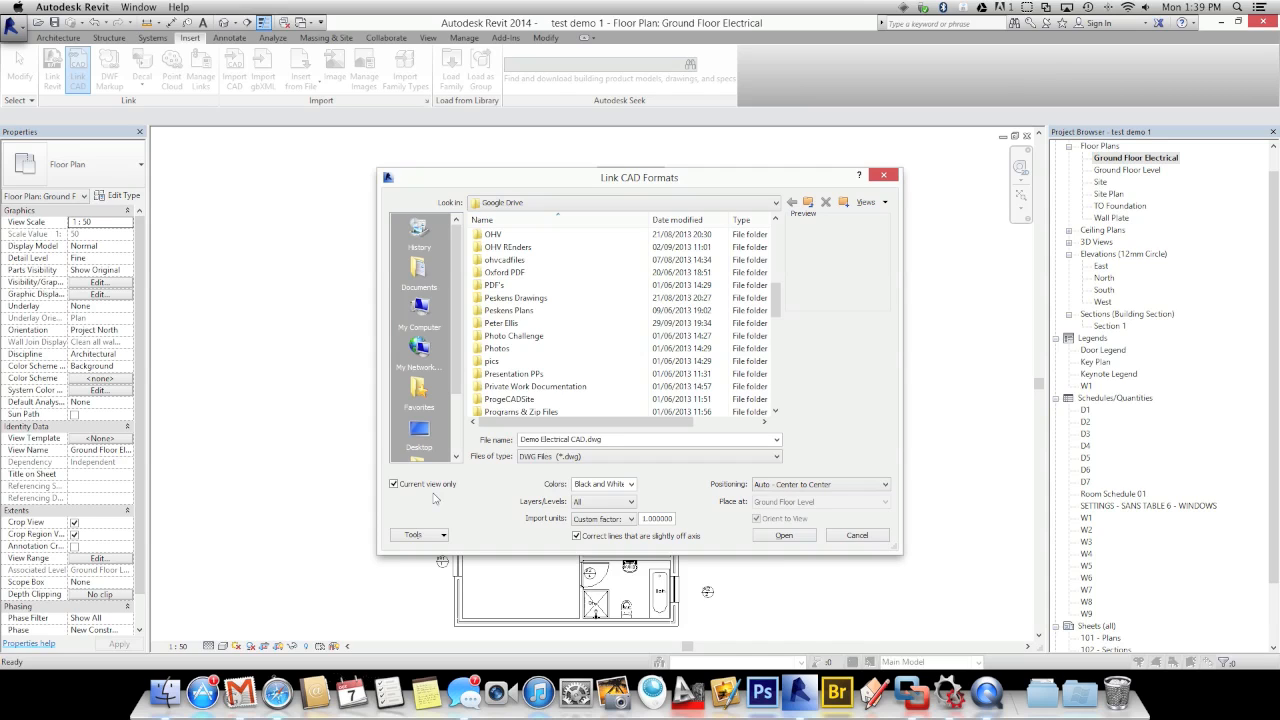
click(783, 537)
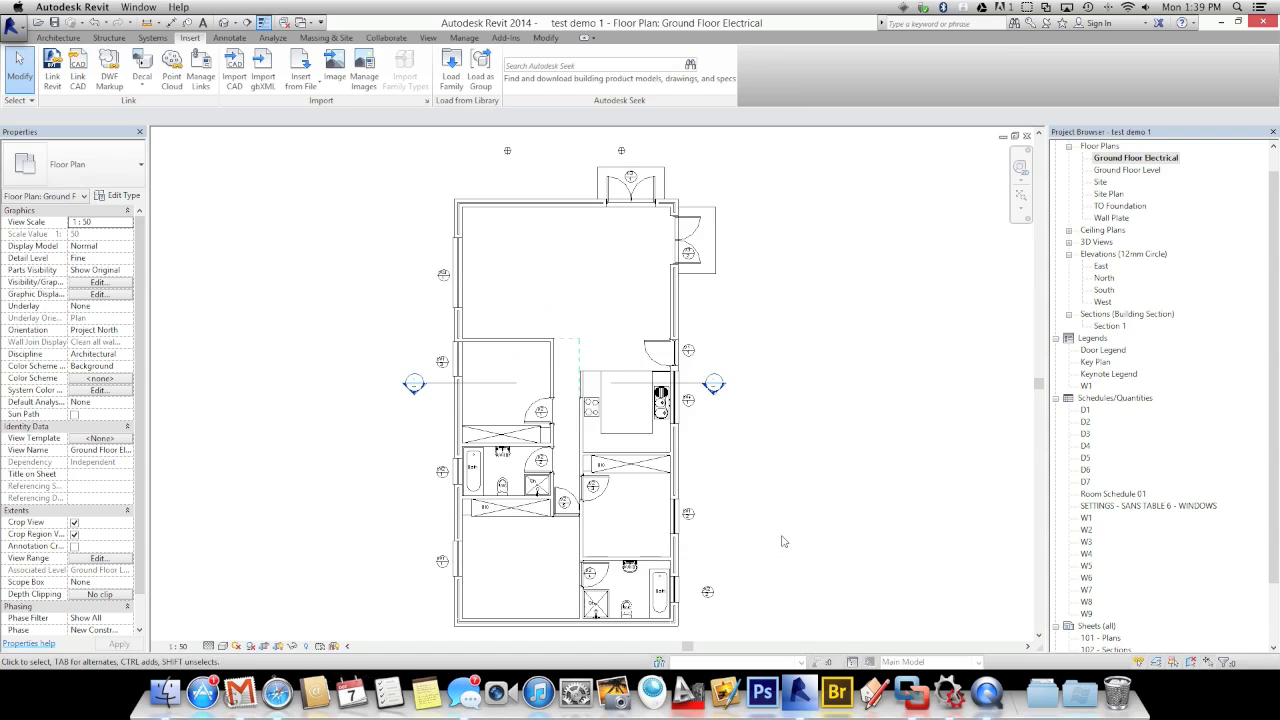
- Move the linked electrical drawing down about 4076 mm so its symbols sit over the house plan
scroll(466, 318, down, 3)
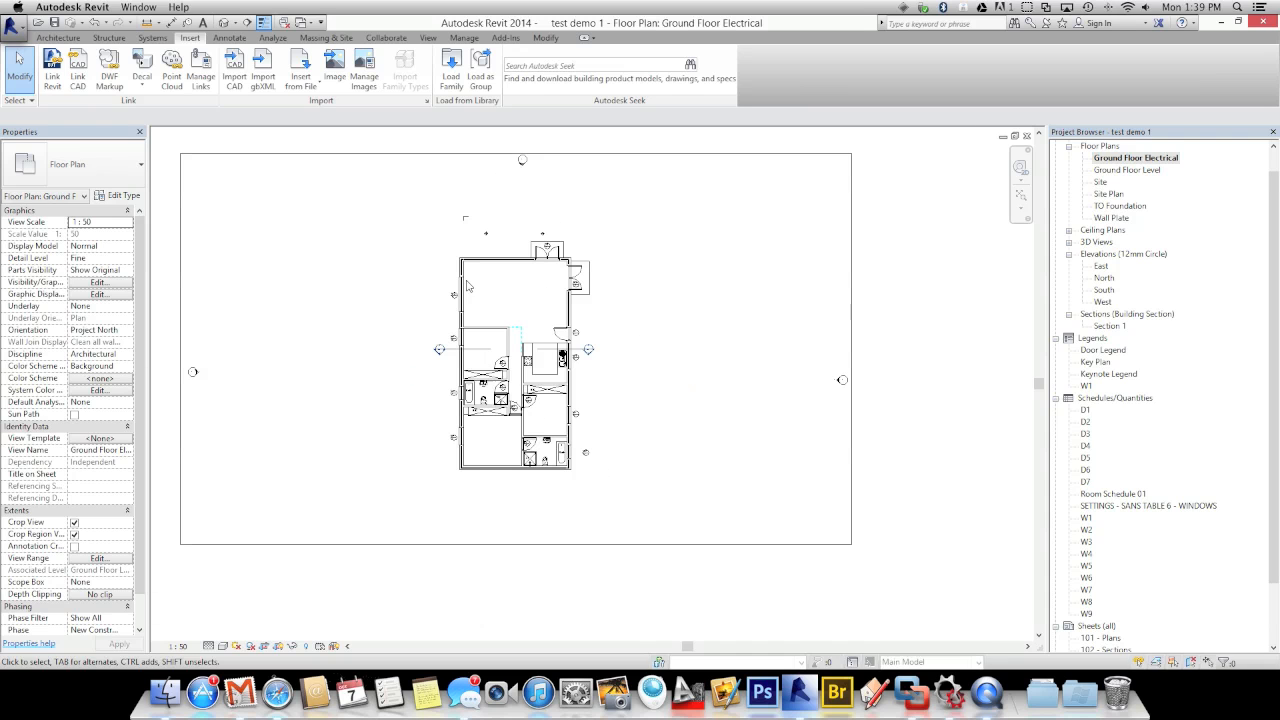
click(485, 235)
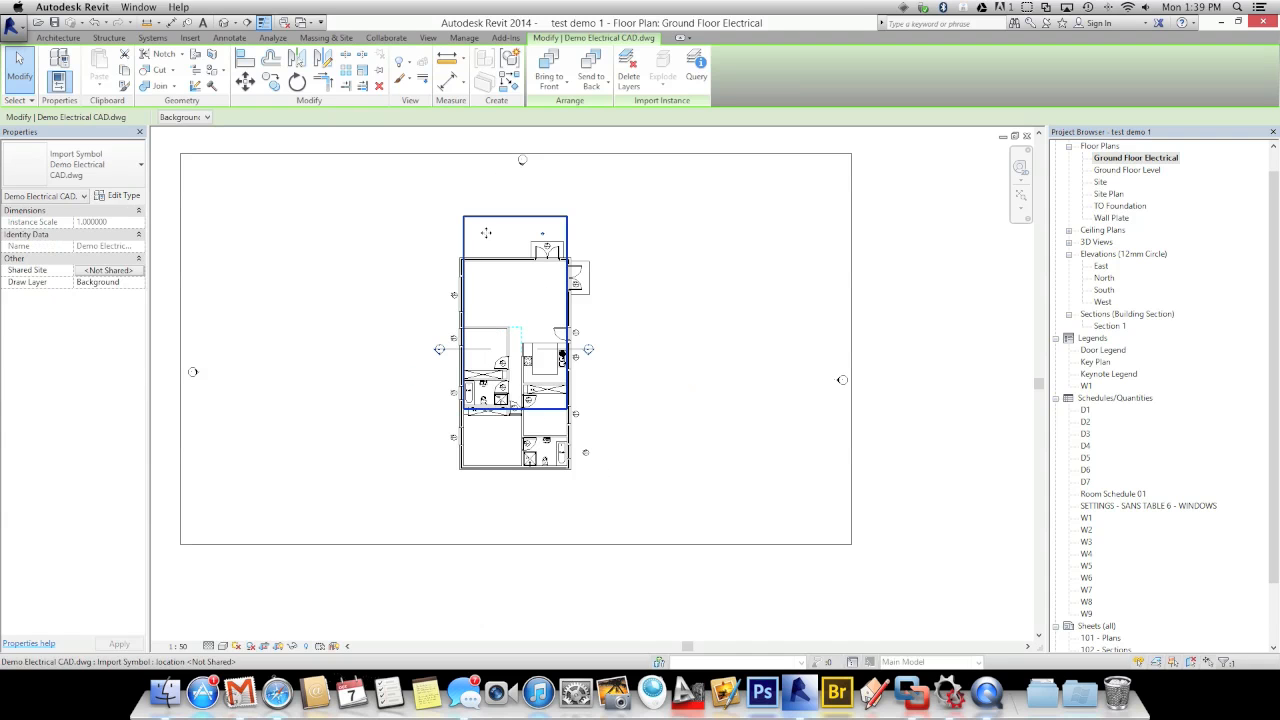
scroll(481, 228, up, 3)
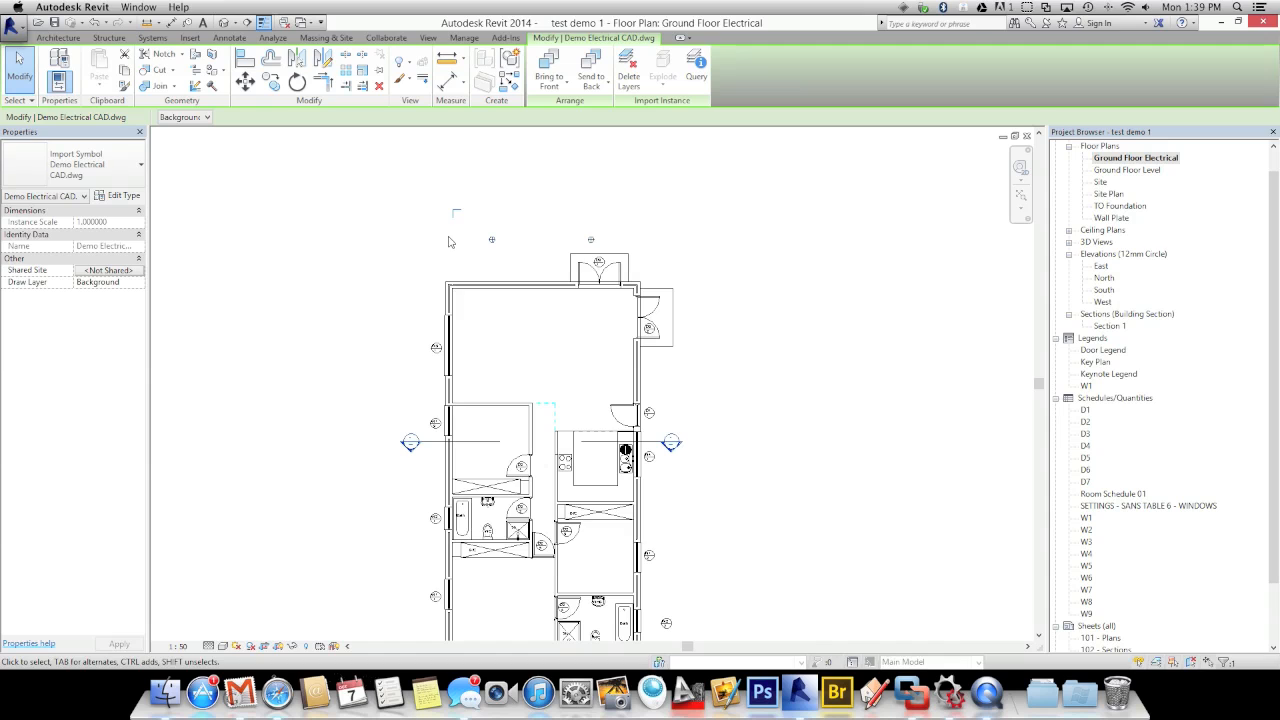
drag(447, 238, 453, 210)
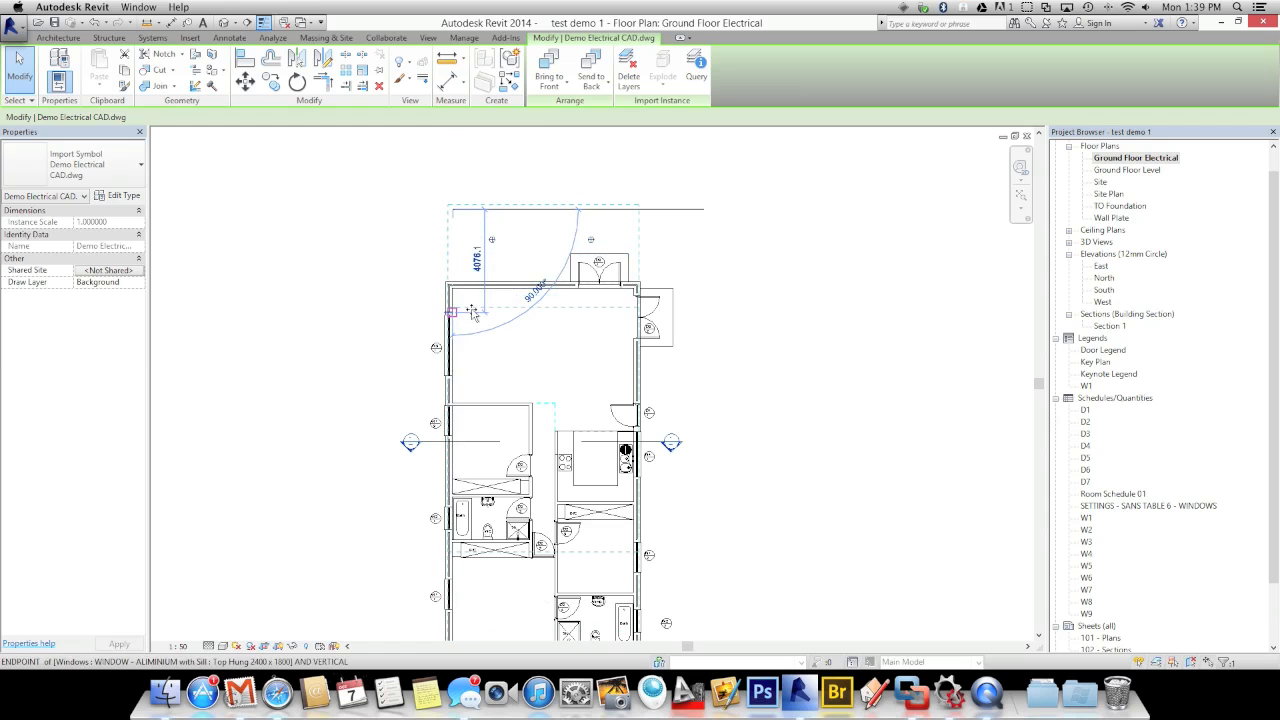
click(473, 316)
click(474, 317)
- Align the linked drawing's horizontal corner line with the inner face of the living room's upper wall
scroll(475, 317, up, 2)
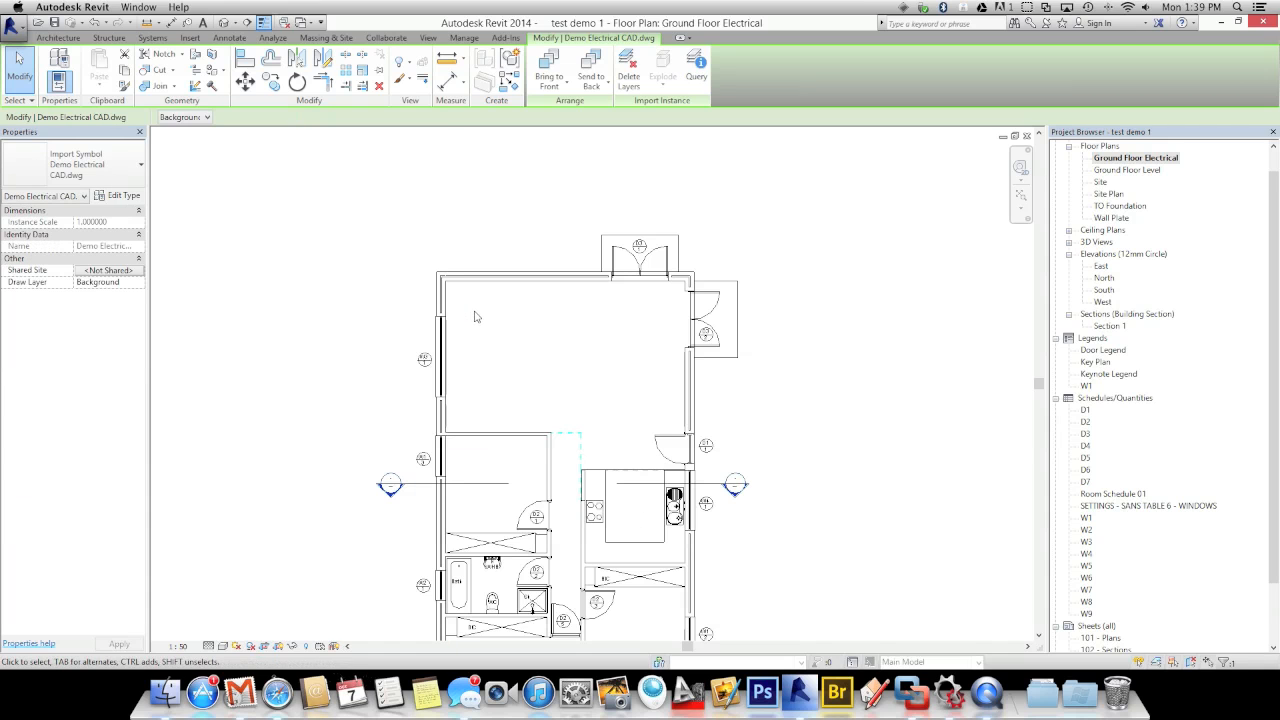
scroll(475, 316, down, 2)
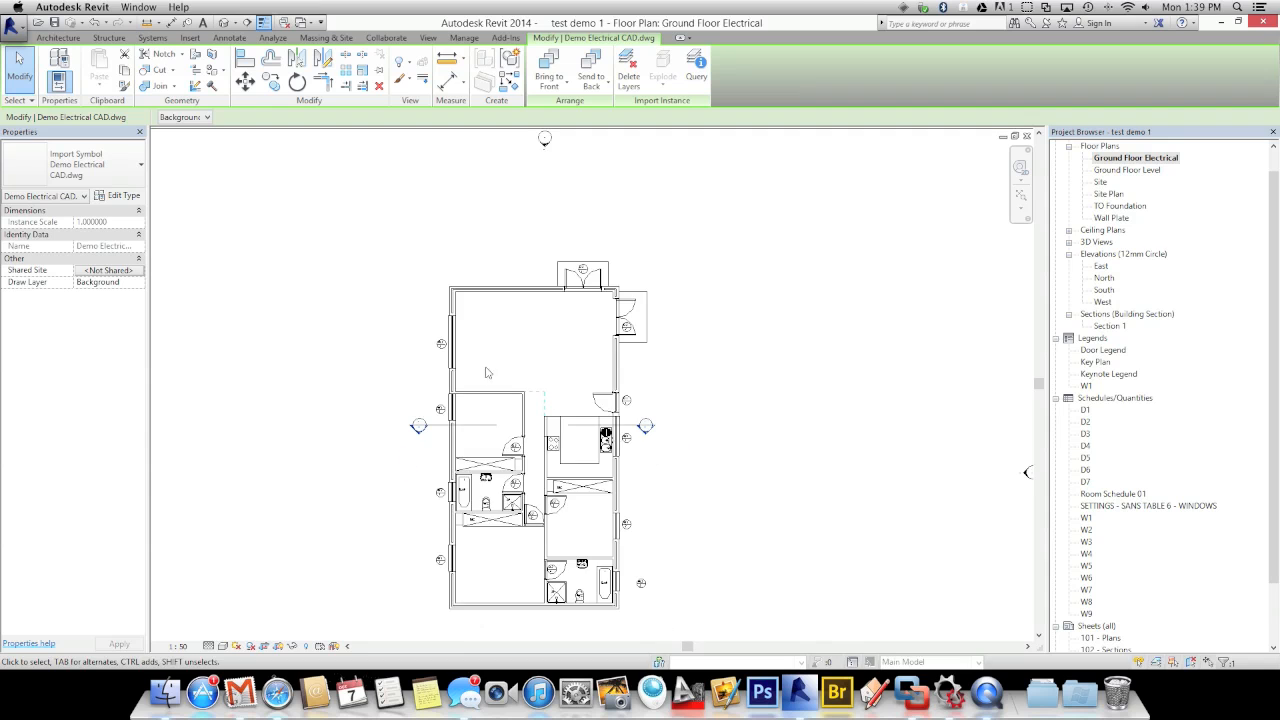
scroll(507, 365, up, 1)
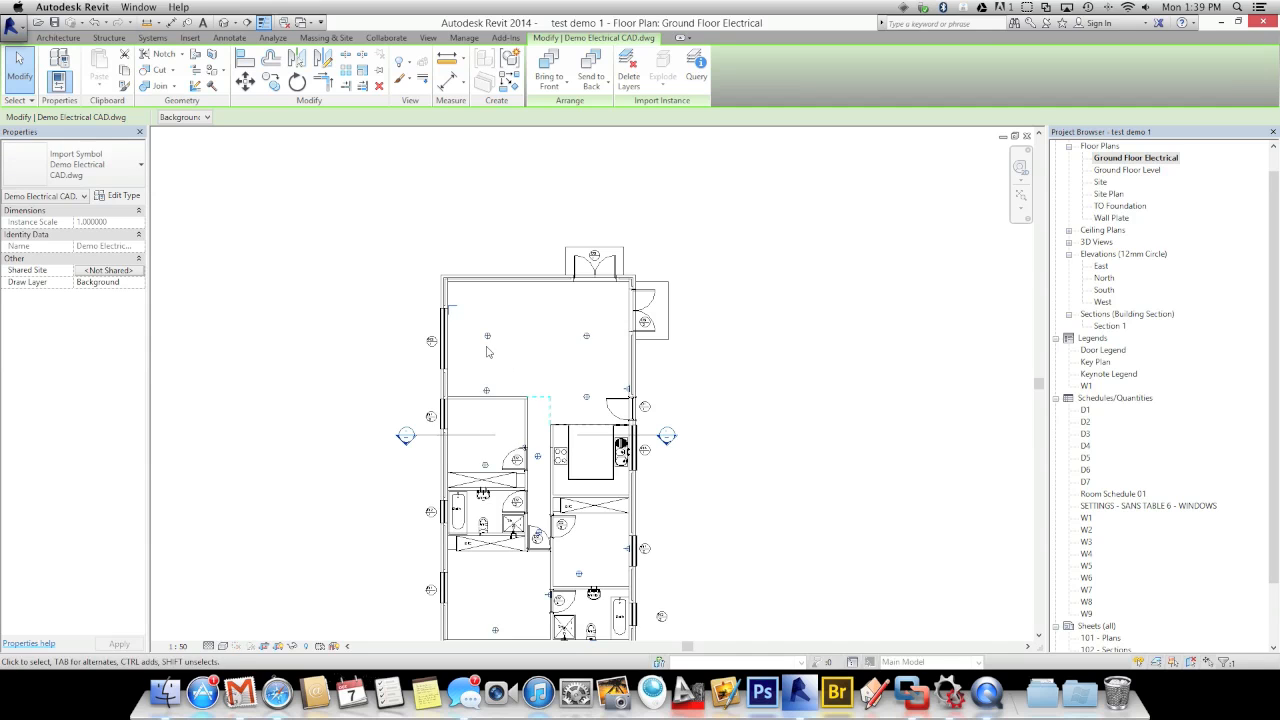
scroll(488, 345, up, 3)
scroll(478, 315, up, 1)
key(a)
key(l)
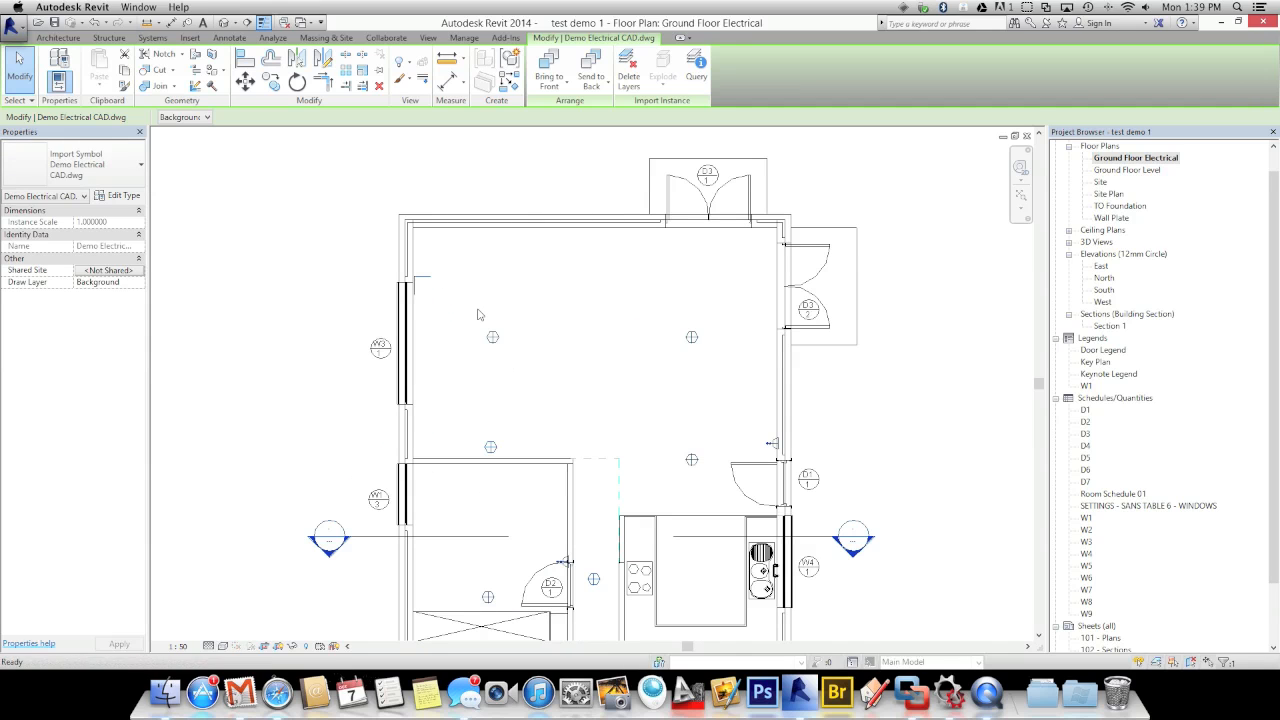
click(453, 230)
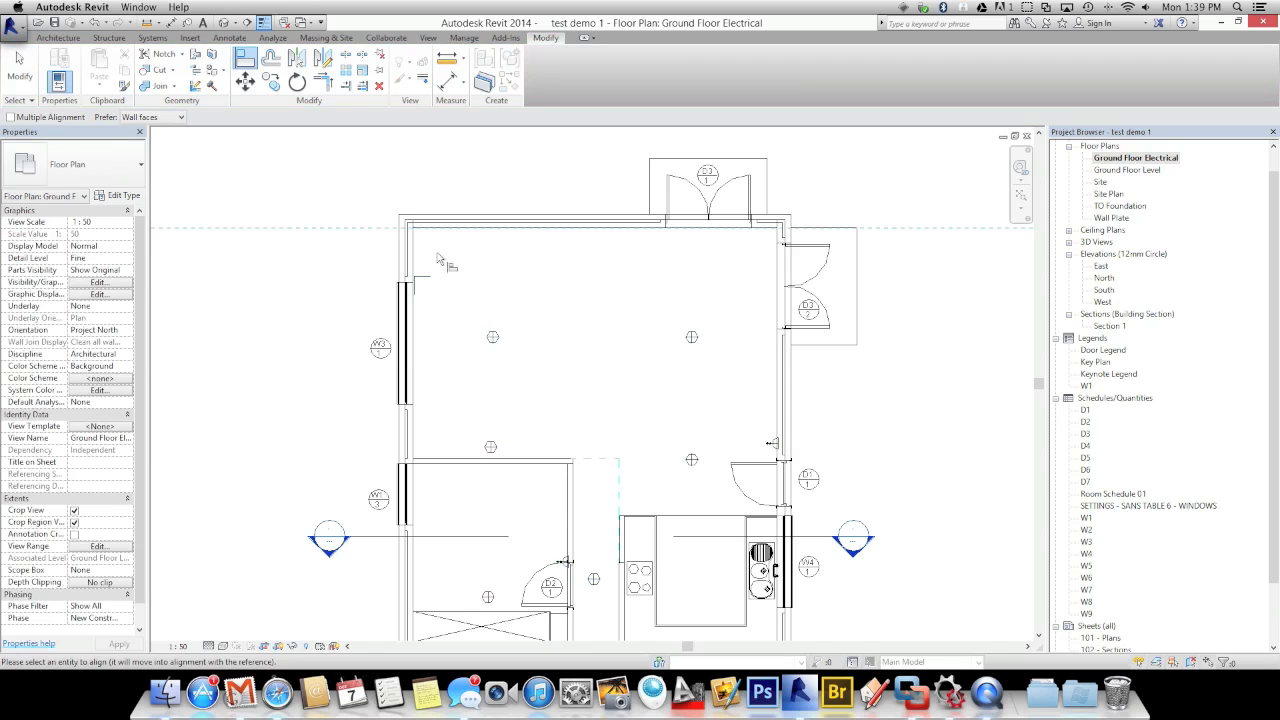
click(425, 278)
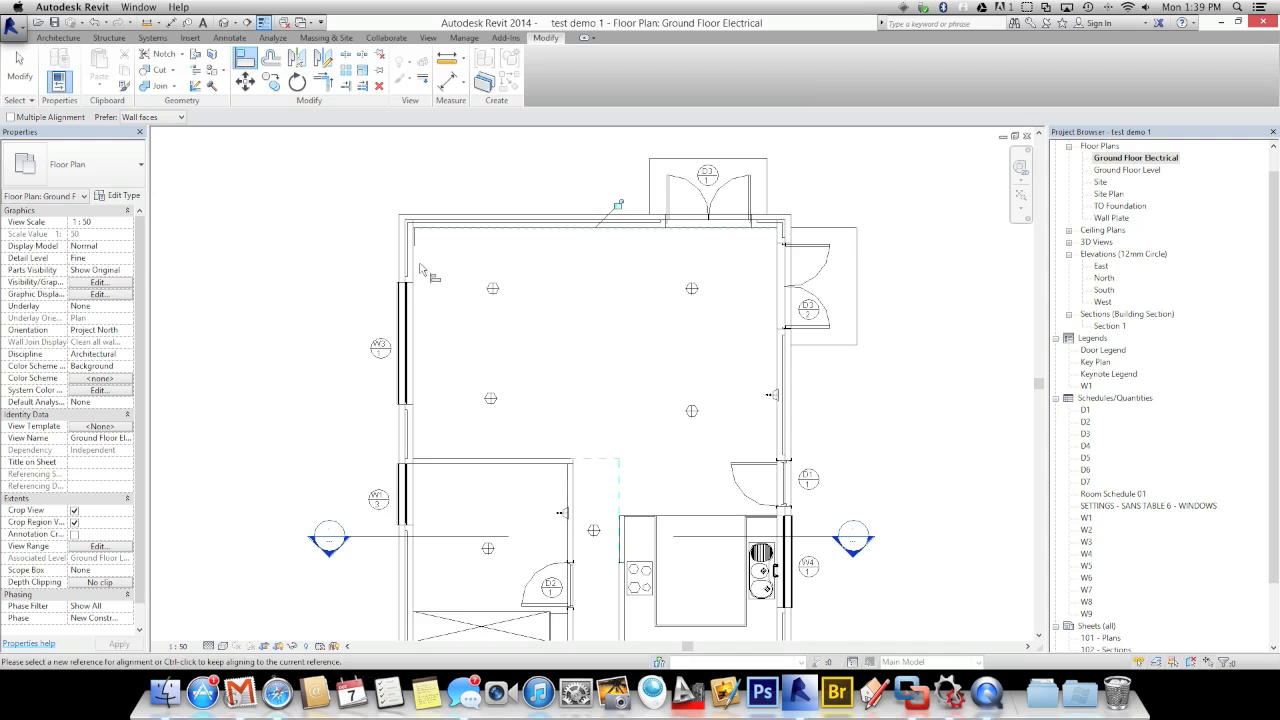
scroll(412, 275, up, 5)
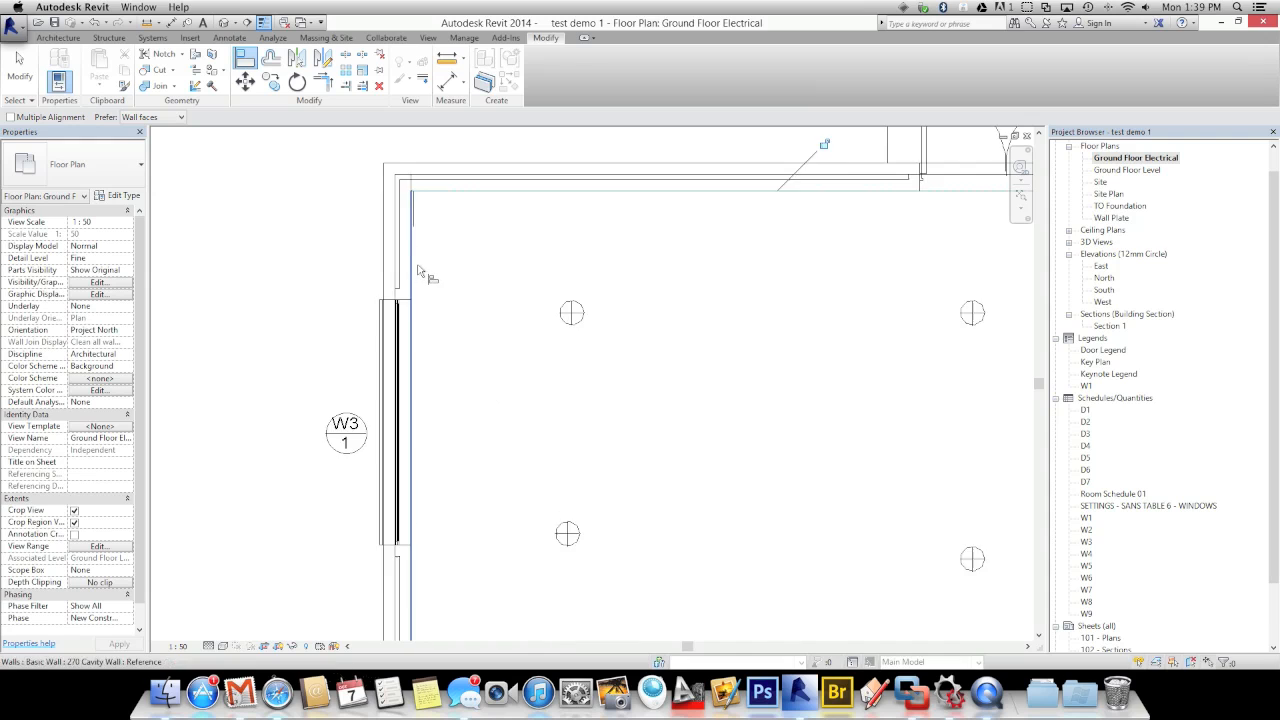
- Align the linked drawing's vertical corner line with the inner face of the living room's left wall
click(413, 208)
key(Escape)
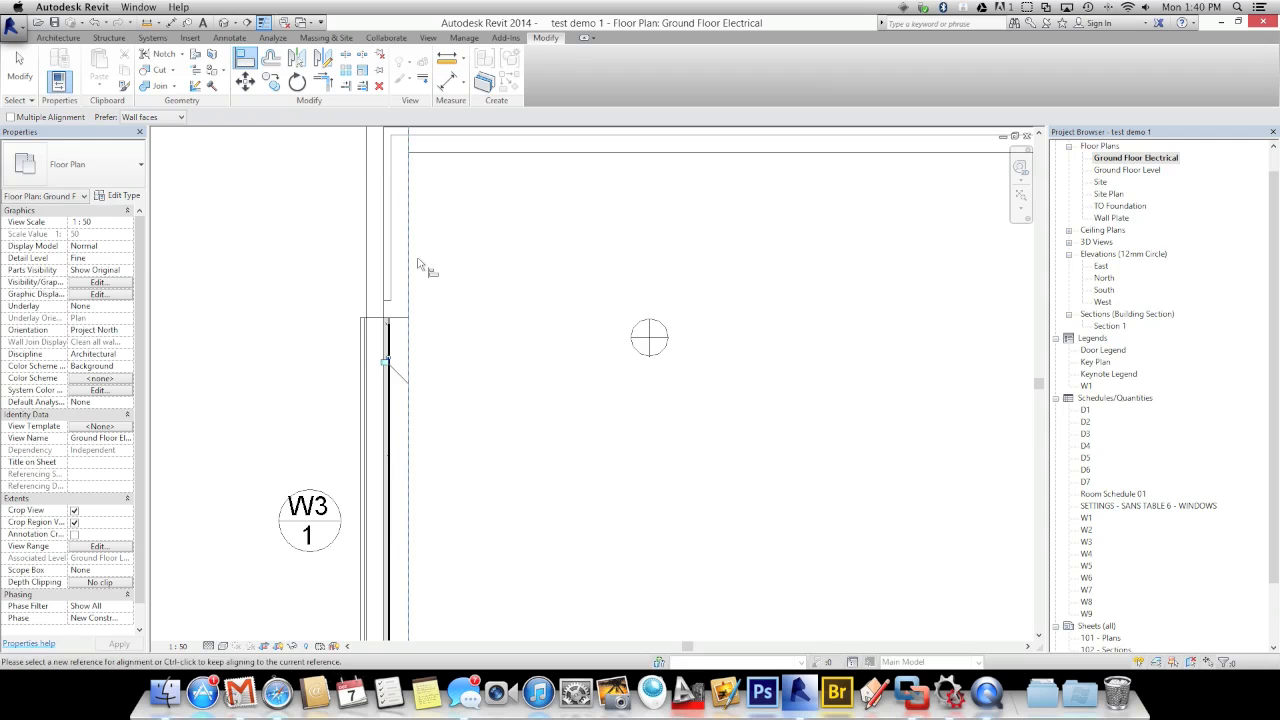
key(Escape)
click(635, 342)
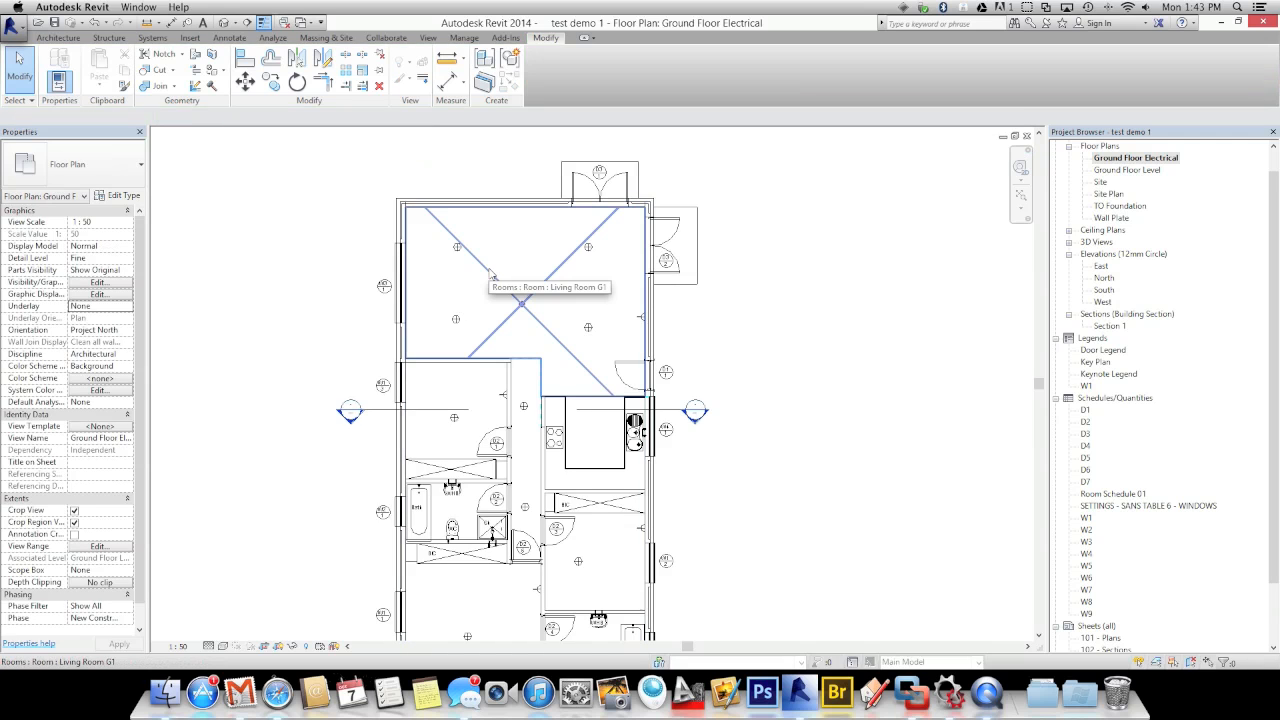
- Try the Hidden Line visual style on the electrical plan, and return it to Wireframe
click(222, 646)
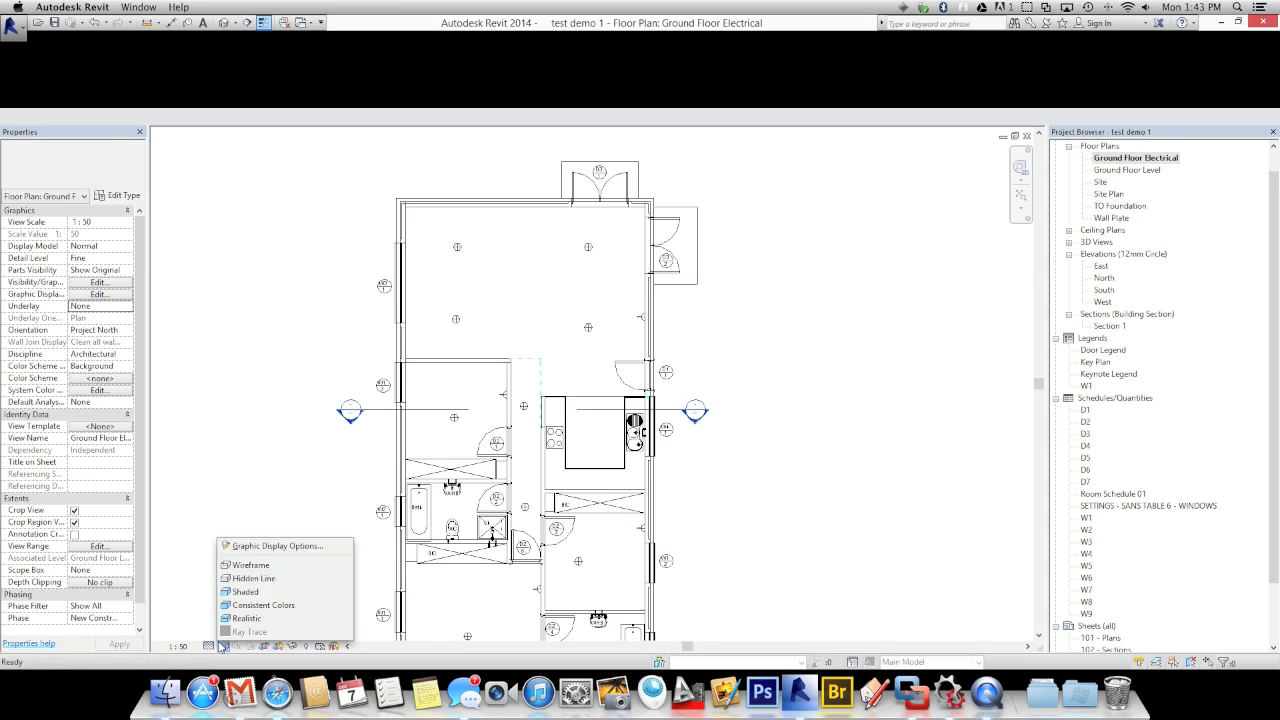
click(265, 565)
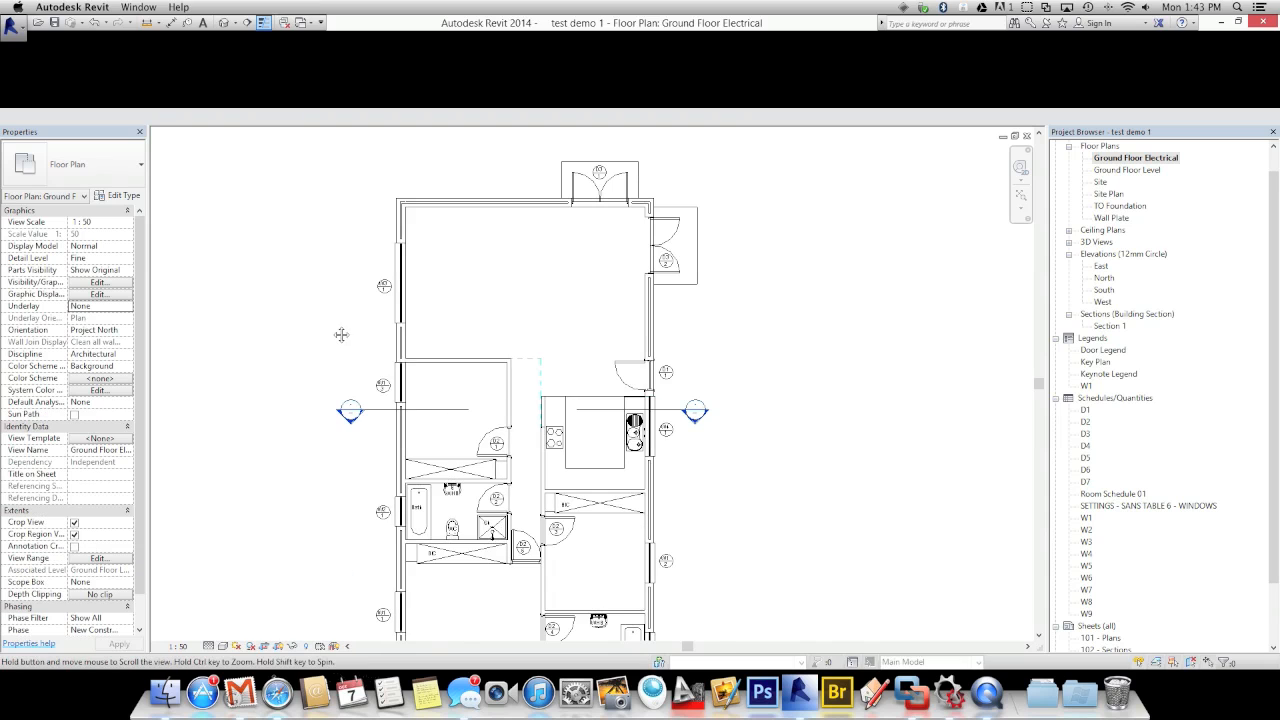
middle_drag(342, 334, 411, 314)
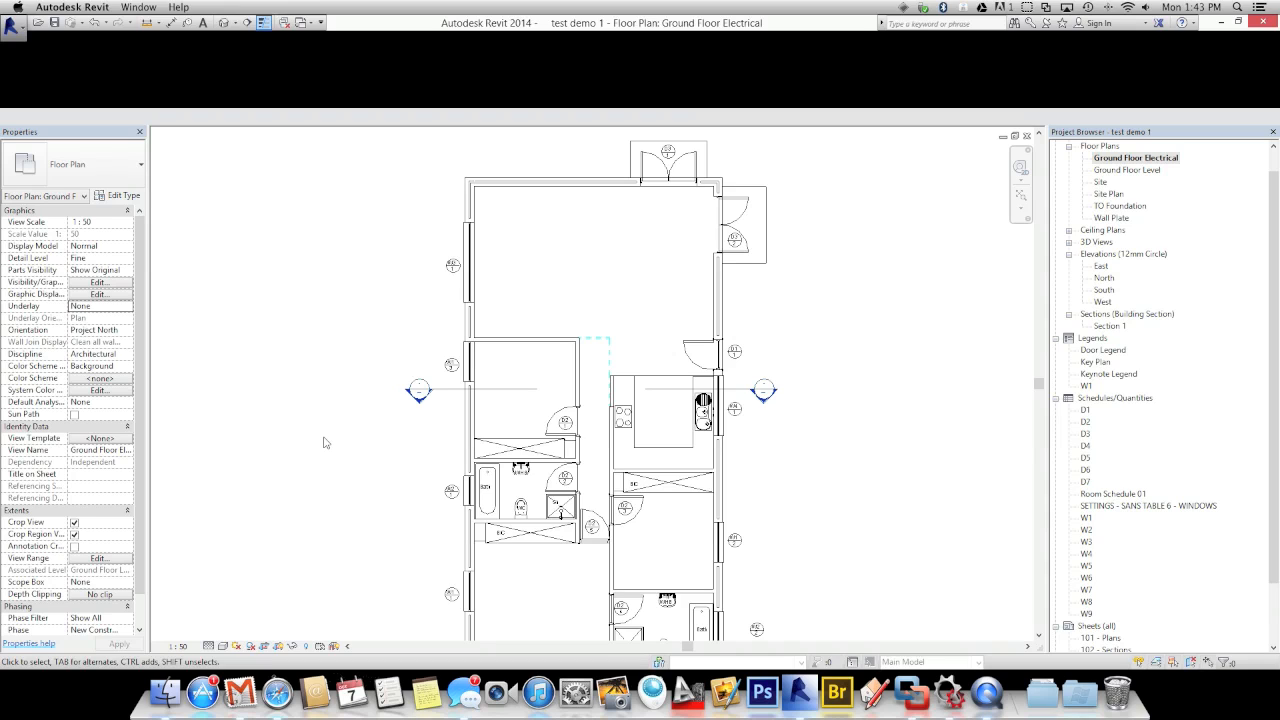
click(222, 646)
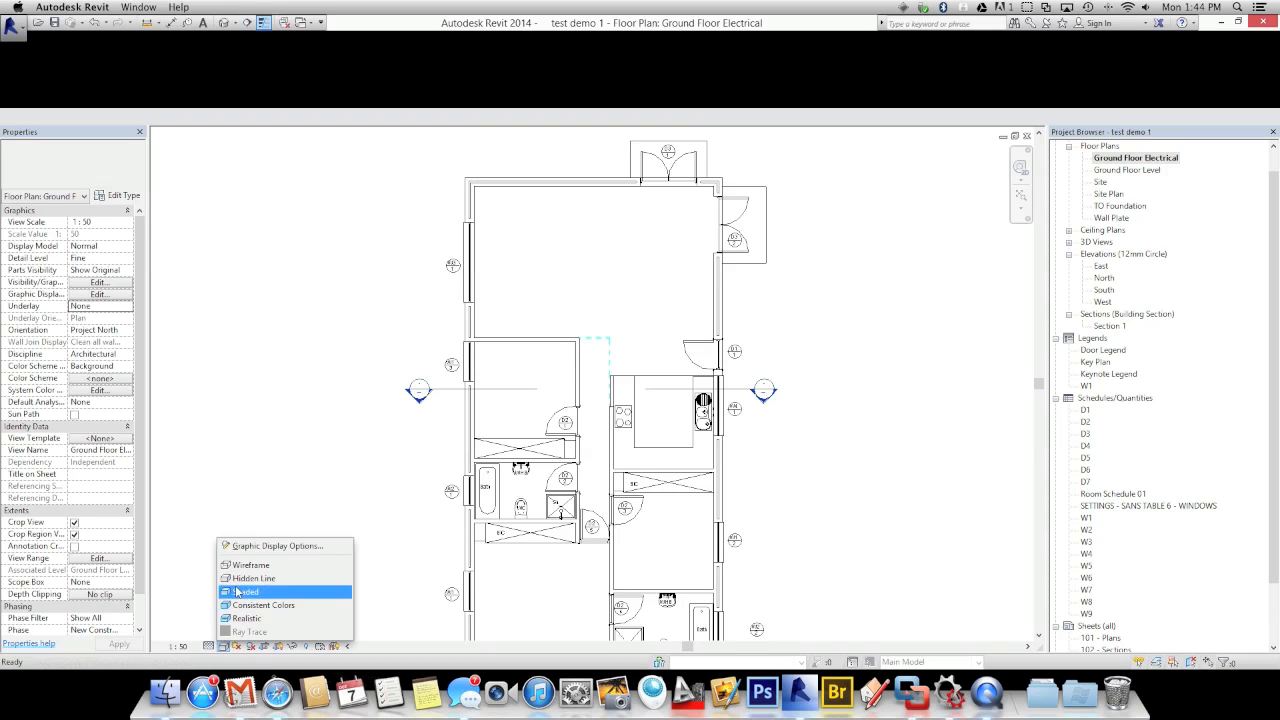
click(236, 565)
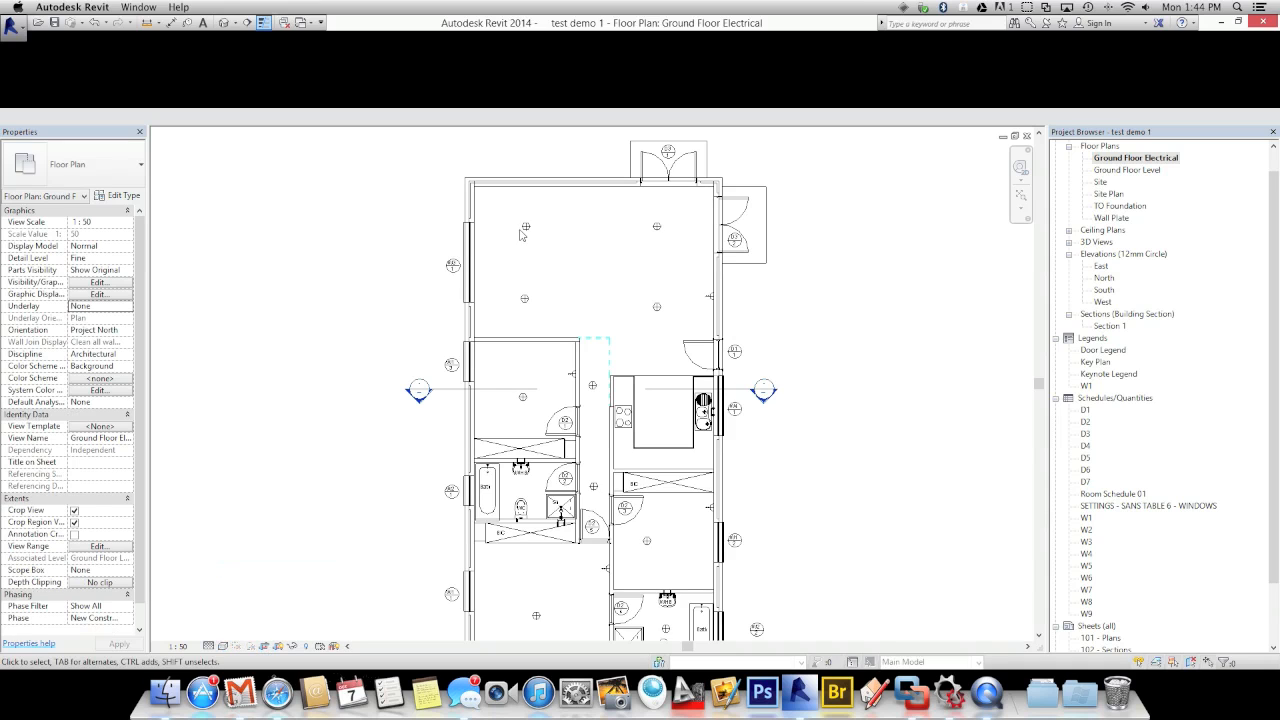
- Set the linked electrical drawing's draw layer to Foreground
click(524, 227)
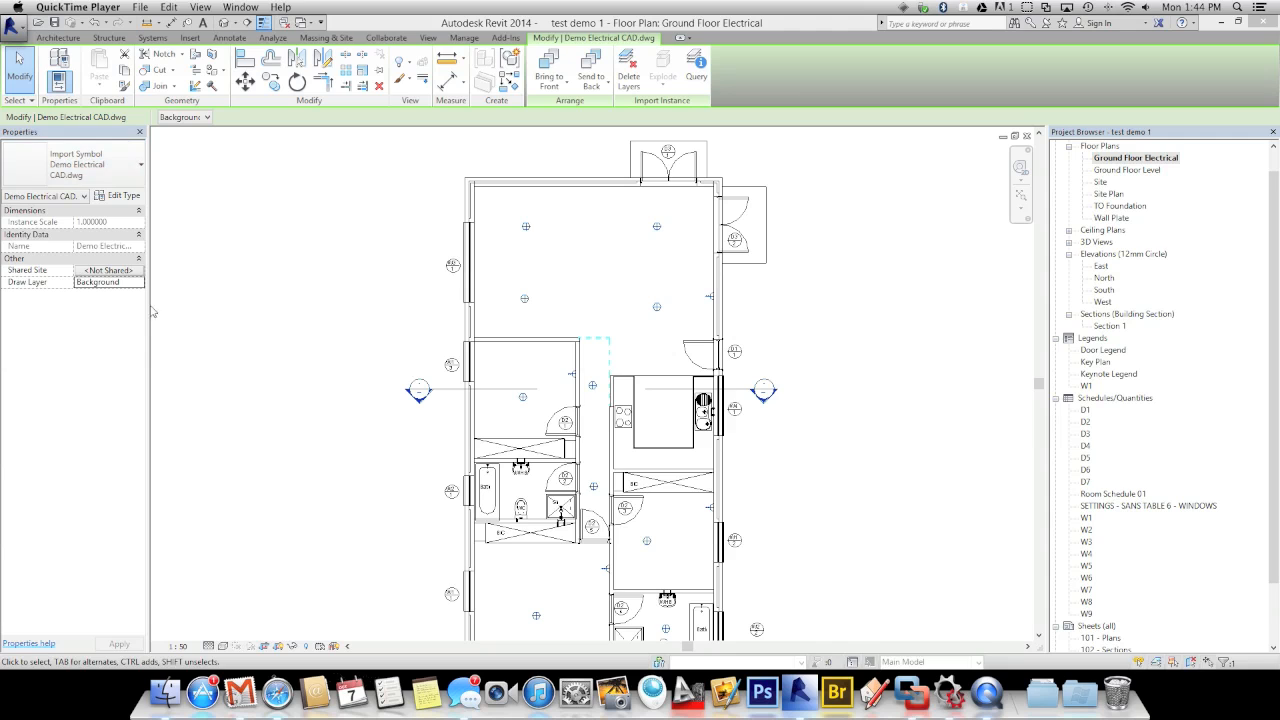
click(138, 283)
click(137, 290)
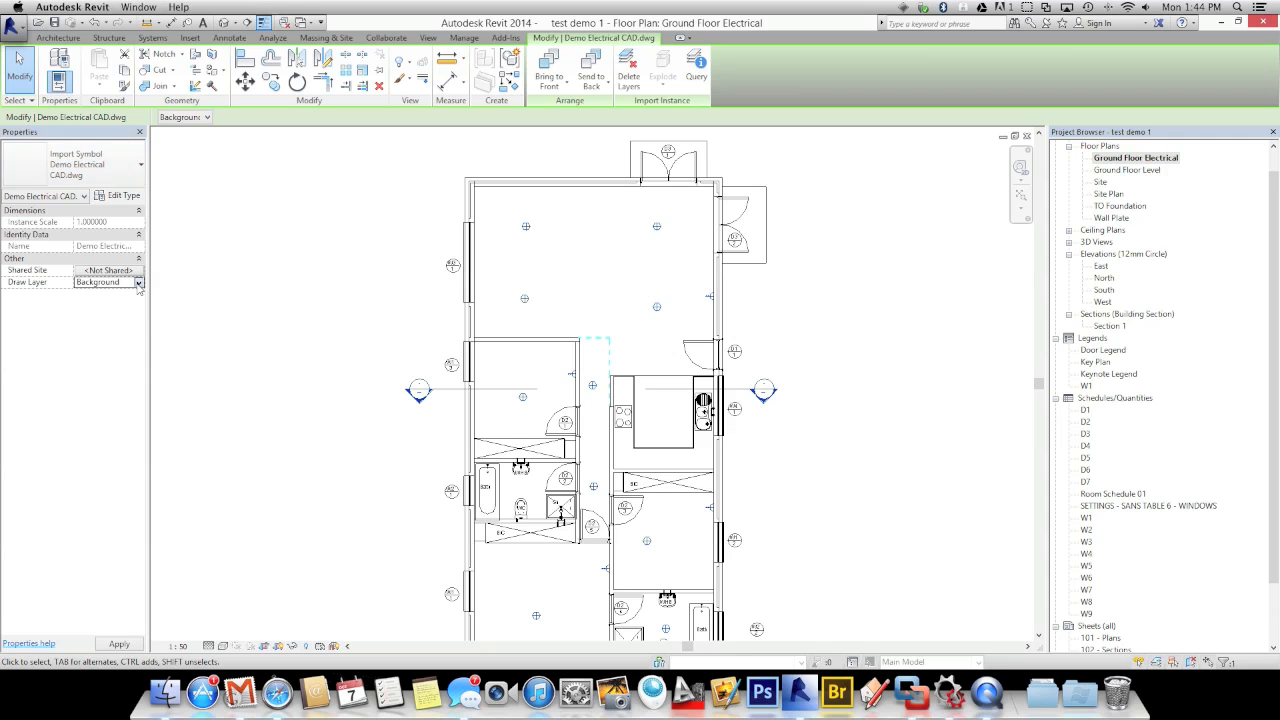
click(140, 284)
click(140, 284)
click(139, 284)
click(104, 304)
click(306, 359)
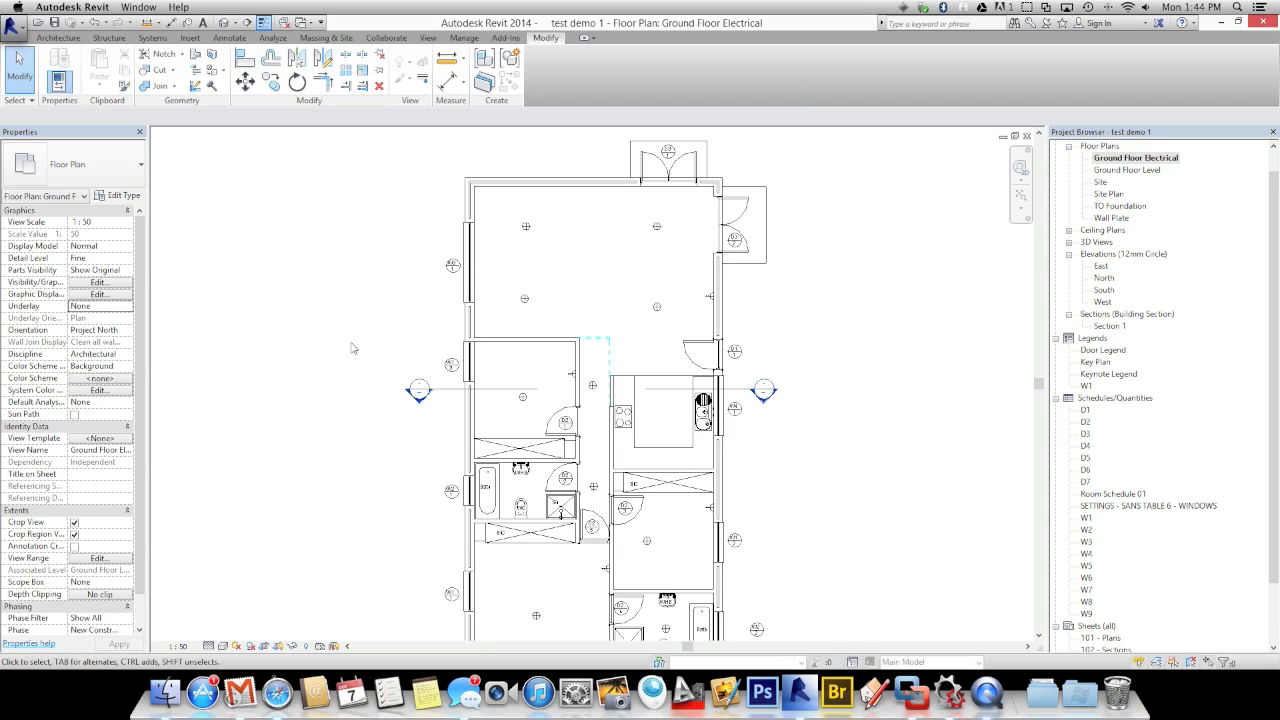
- Examine the placement of the linked electrical symbols in the rooms of the ground floor plan
scroll(352, 352, down, 2)
middle_drag(384, 399, 391, 363)
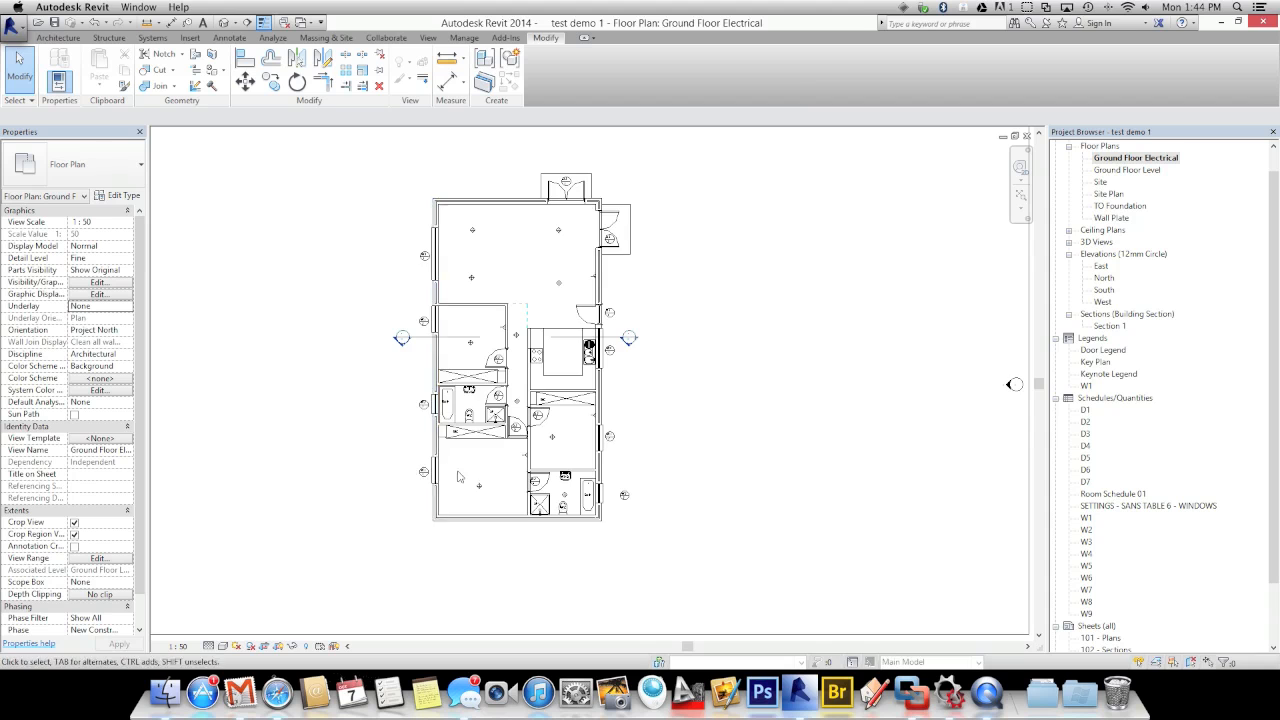
scroll(481, 496, up, 4)
scroll(503, 480, up, 1)
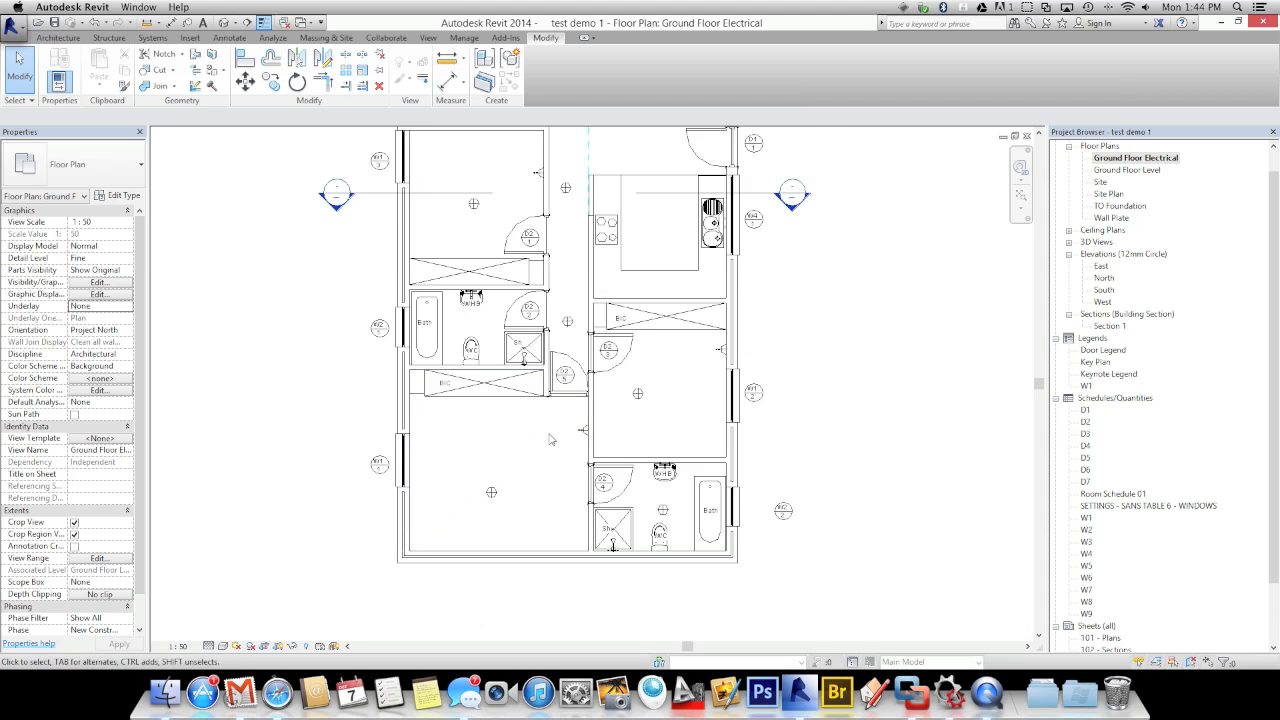
scroll(549, 434, down, 4)
scroll(443, 397, down, 1)
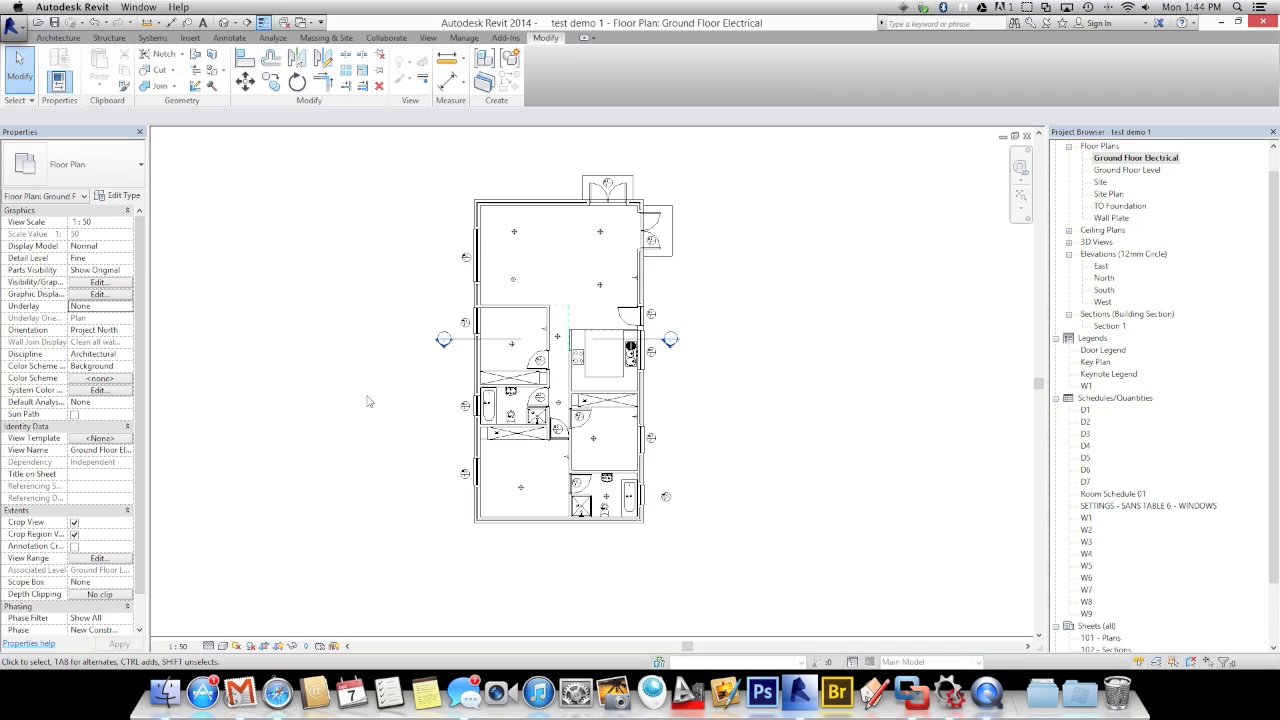
click(514, 286)
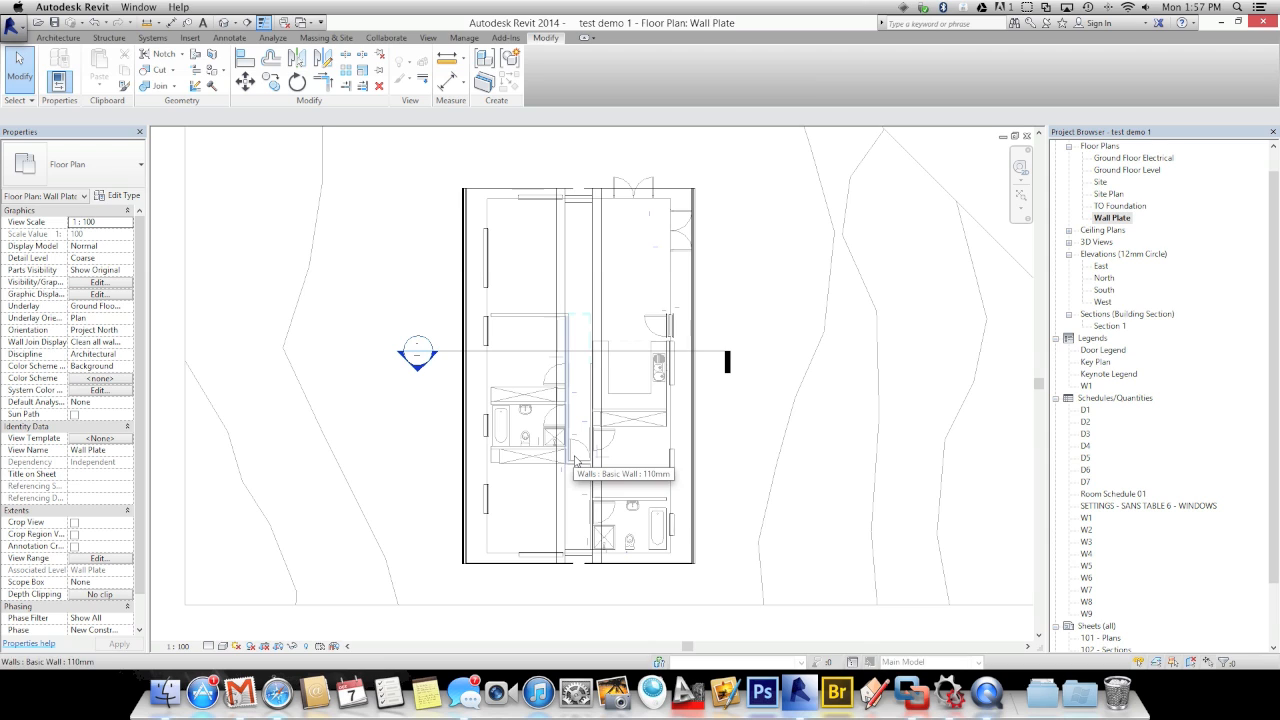
- Draw a horizontal detail line about 15600 mm long across the house's upper end, using the CONSTRUCTION LINES line style
key(d)
middle_click(514, 258)
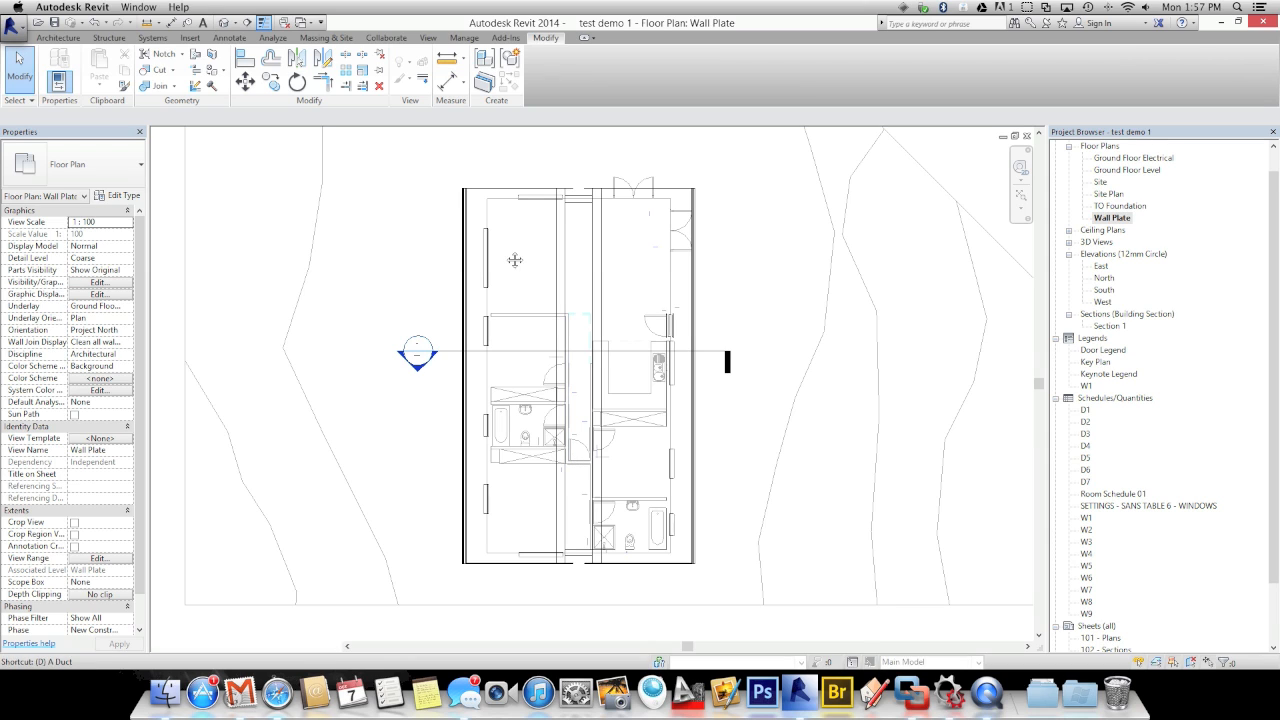
click(230, 38)
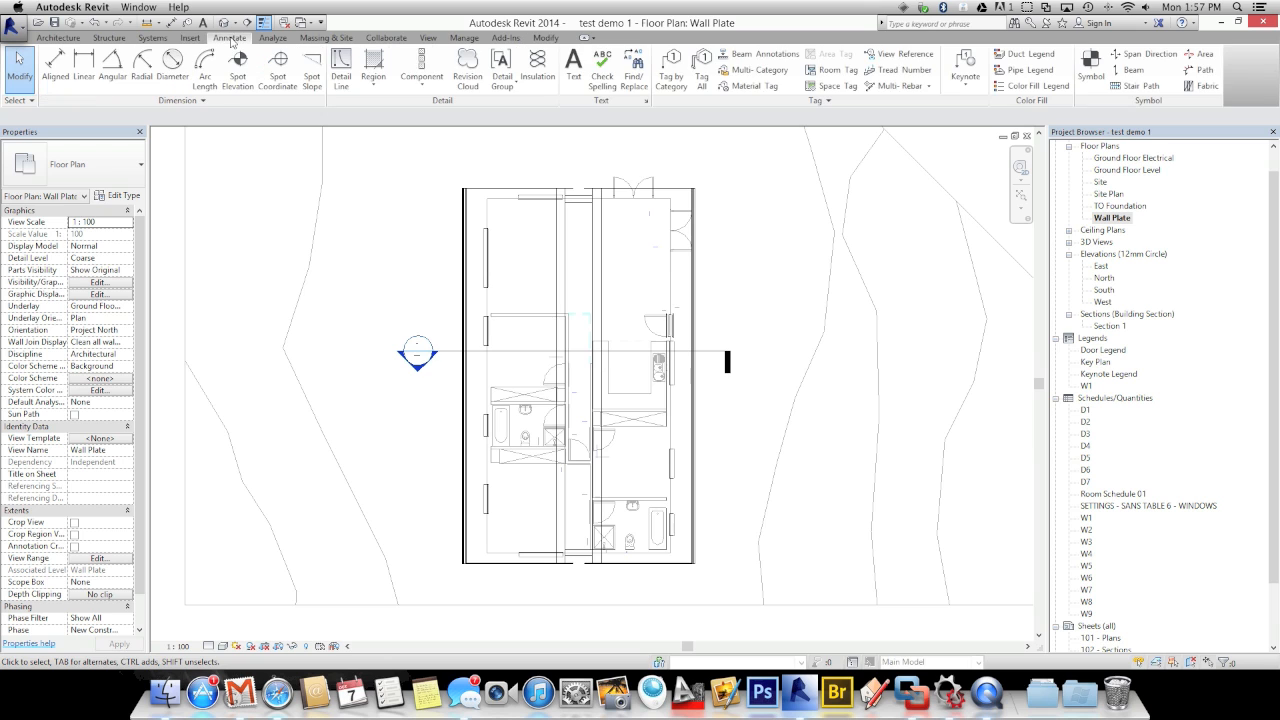
click(341, 72)
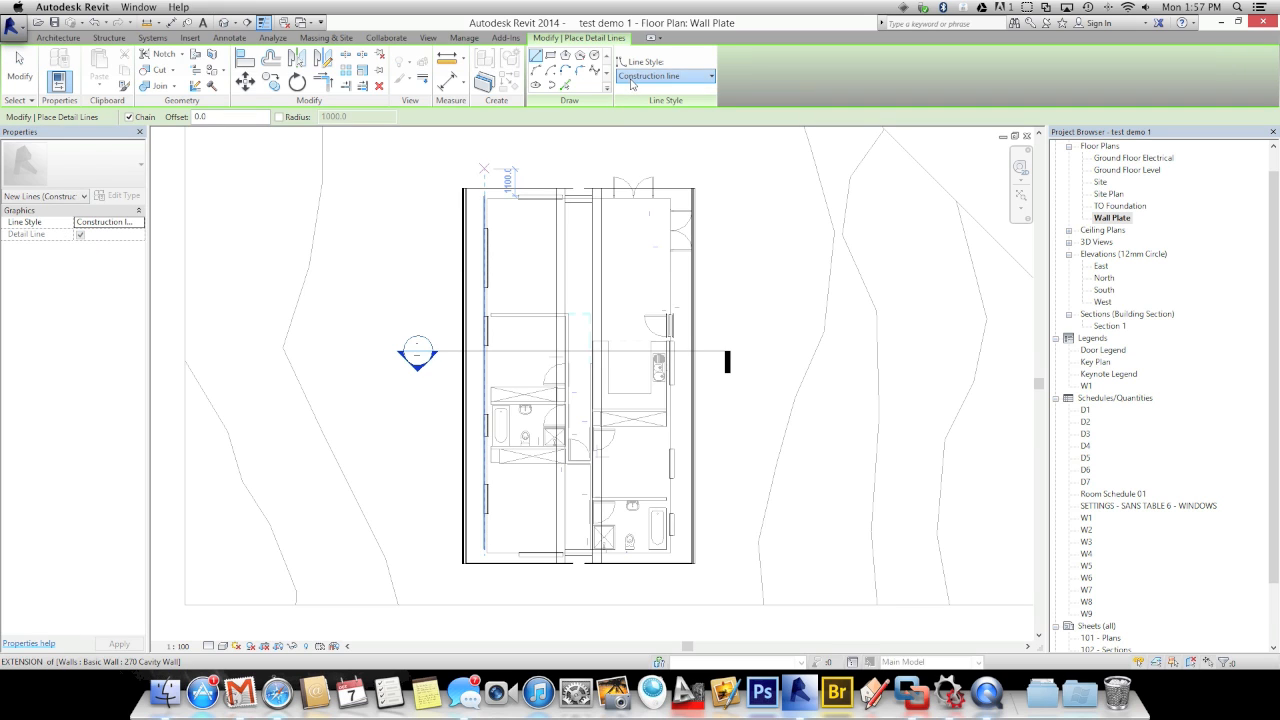
click(631, 80)
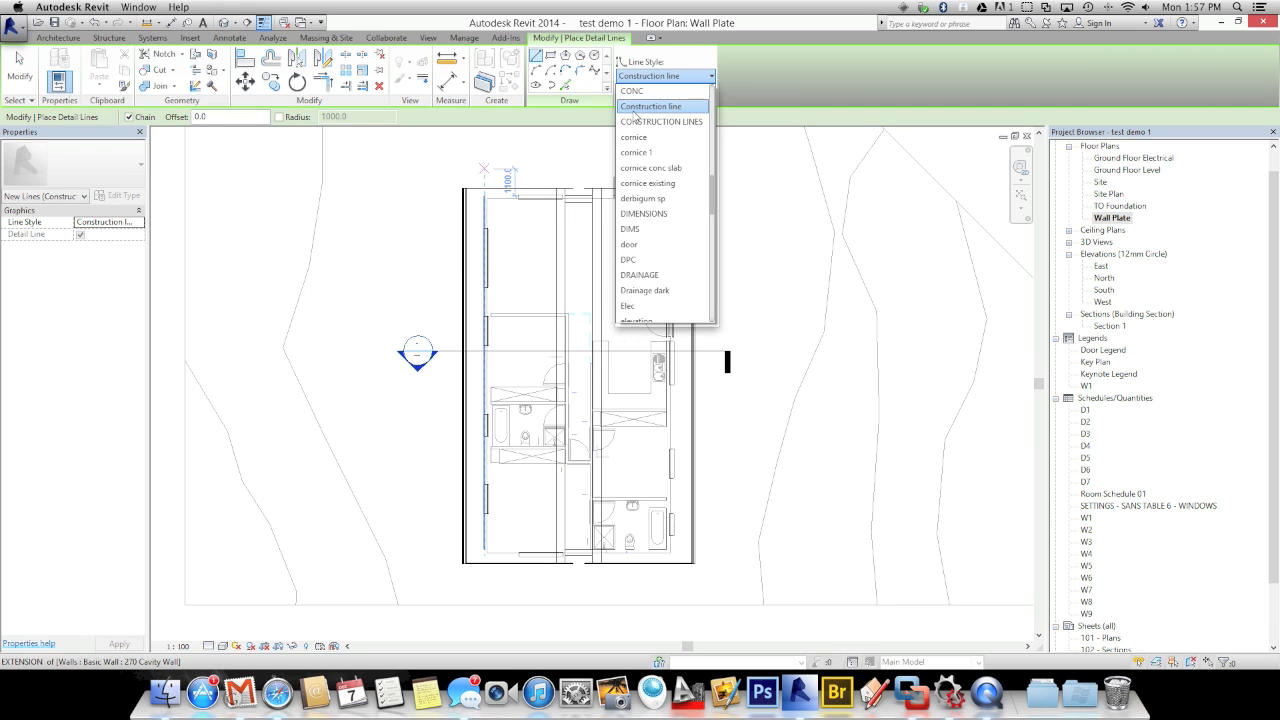
click(636, 121)
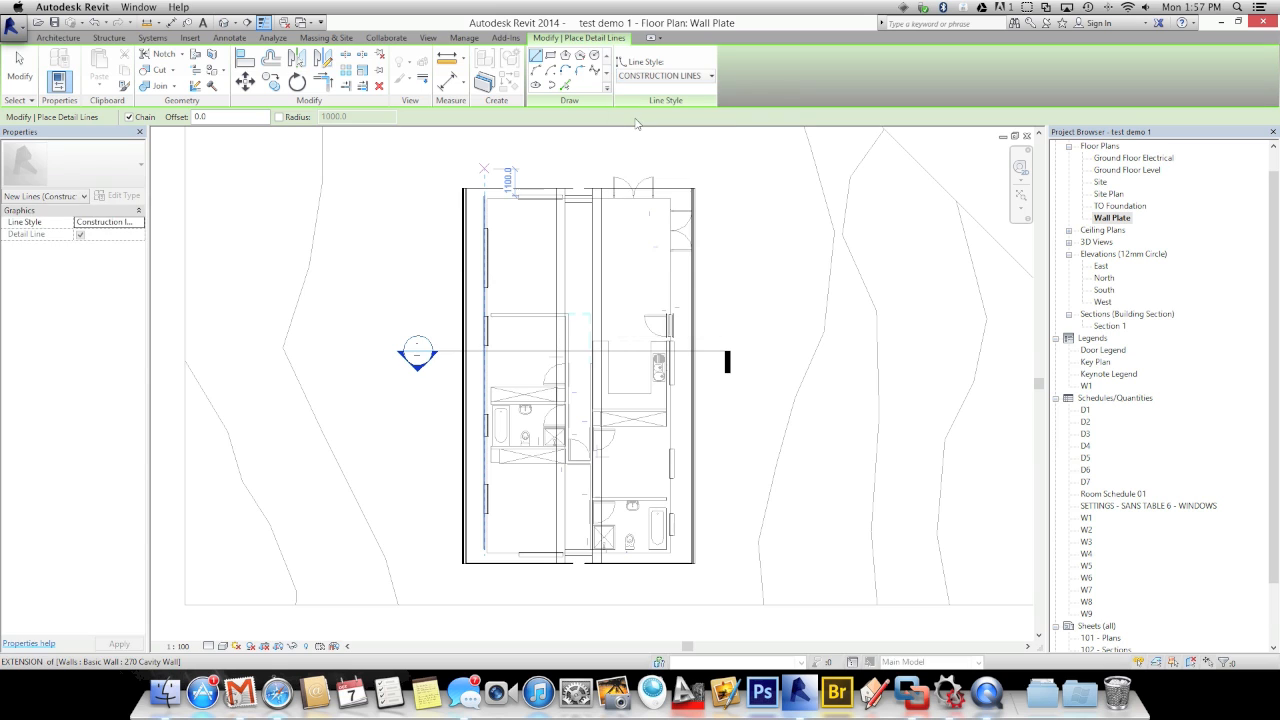
click(390, 205)
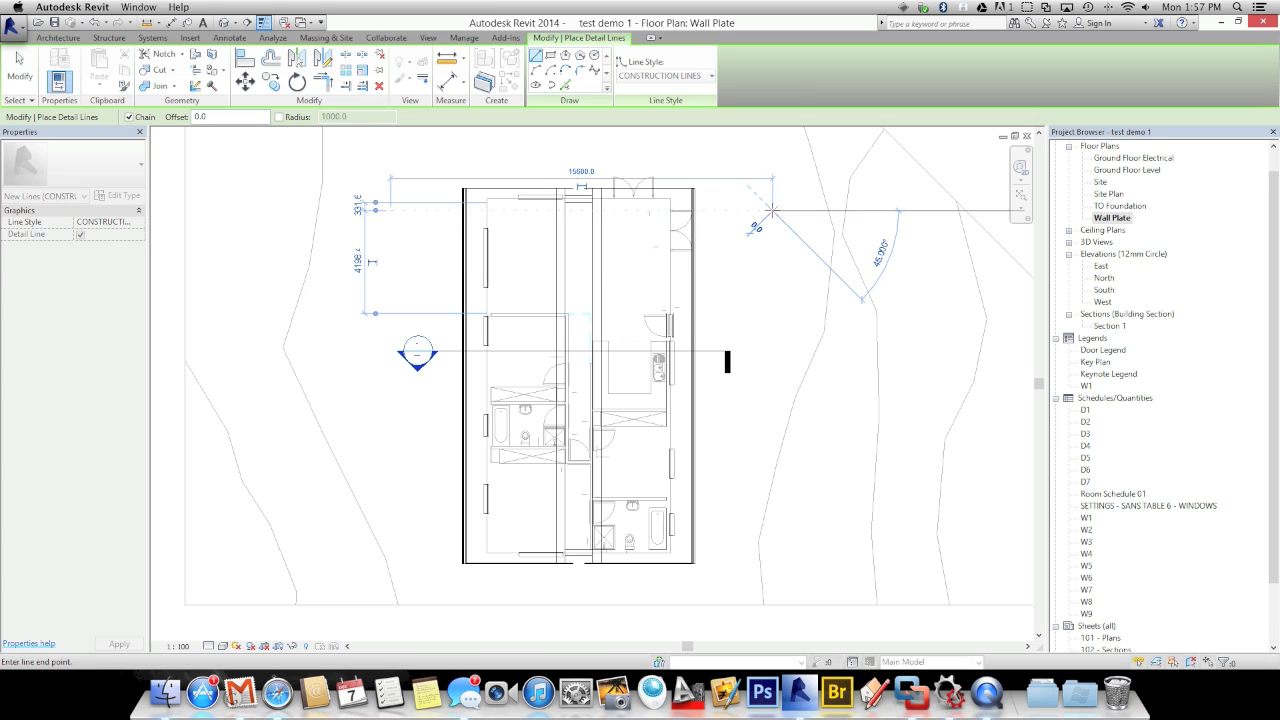
key(Escape)
key(Escape)
- Try the Building Line style on the horizontal detail line, and settle on Centre line Construction
click(754, 211)
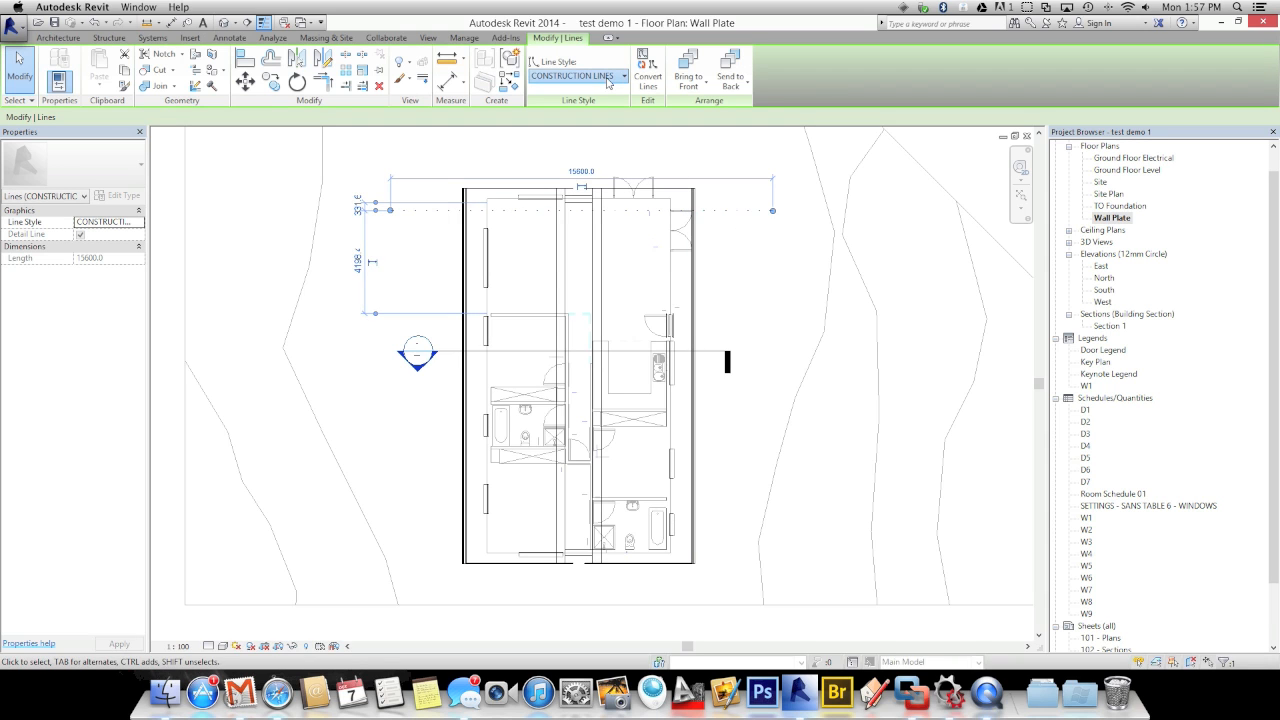
click(608, 80)
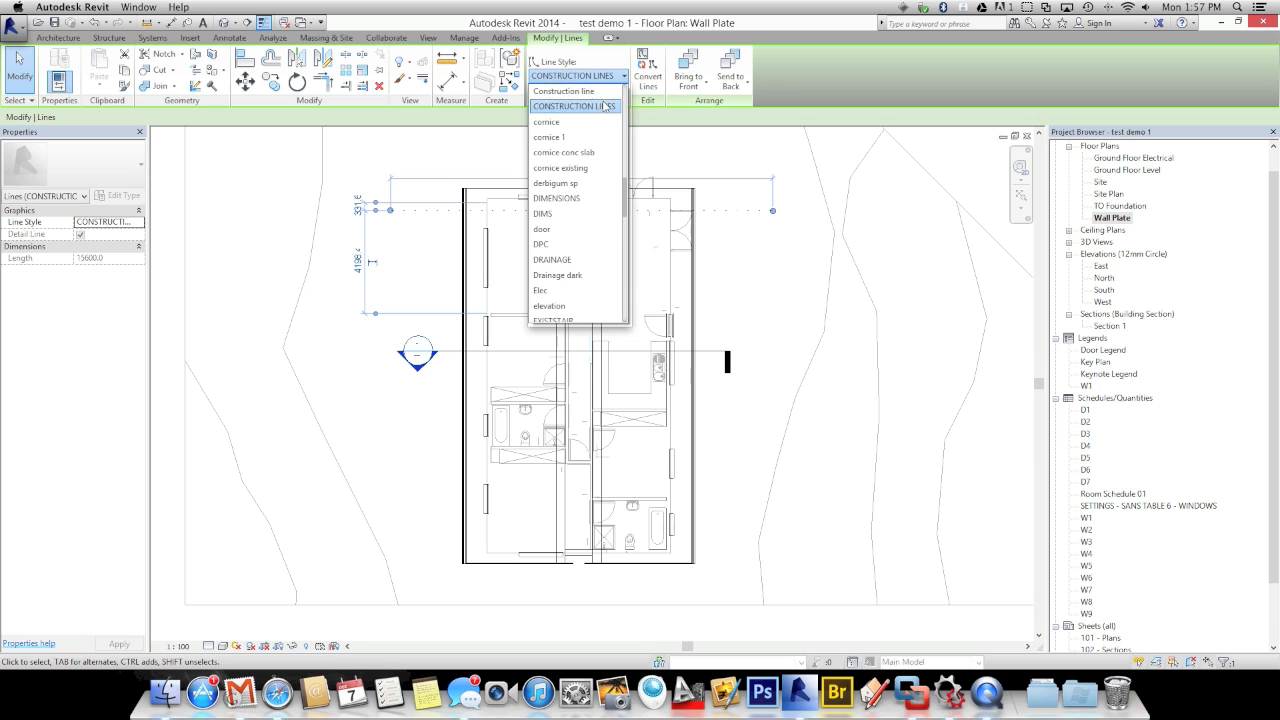
scroll(592, 125, up, 4)
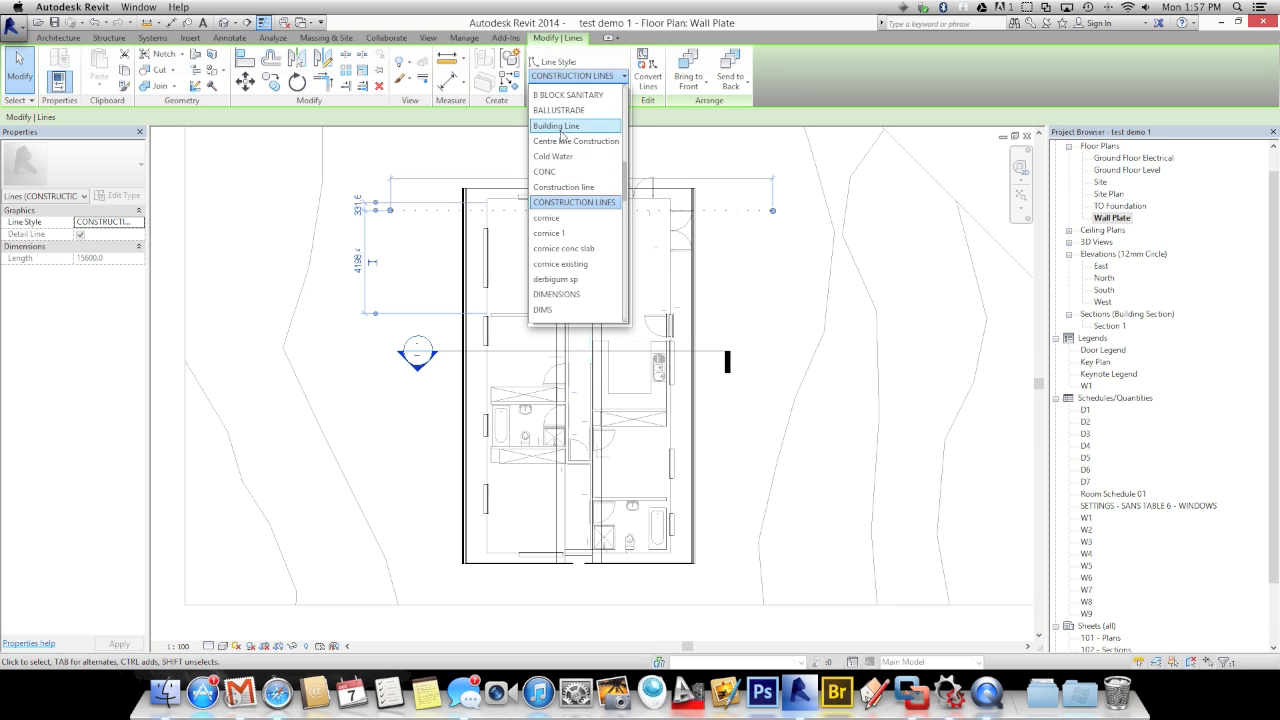
click(562, 126)
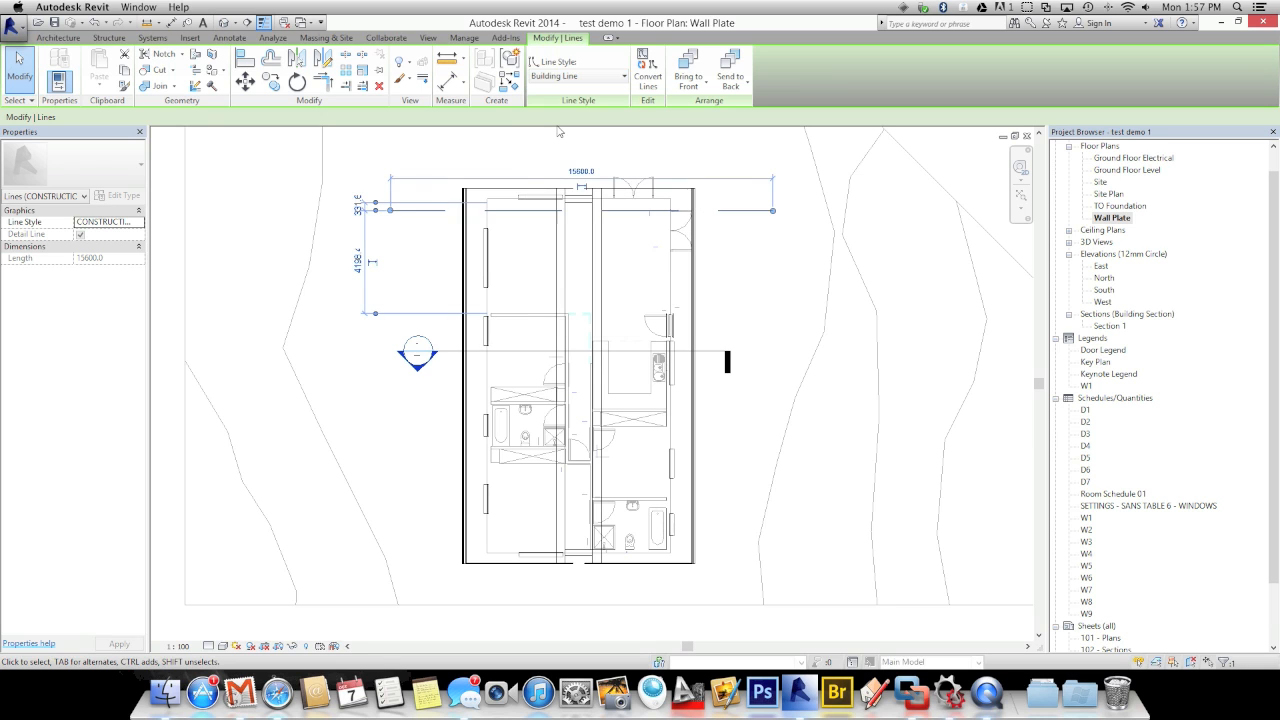
click(563, 77)
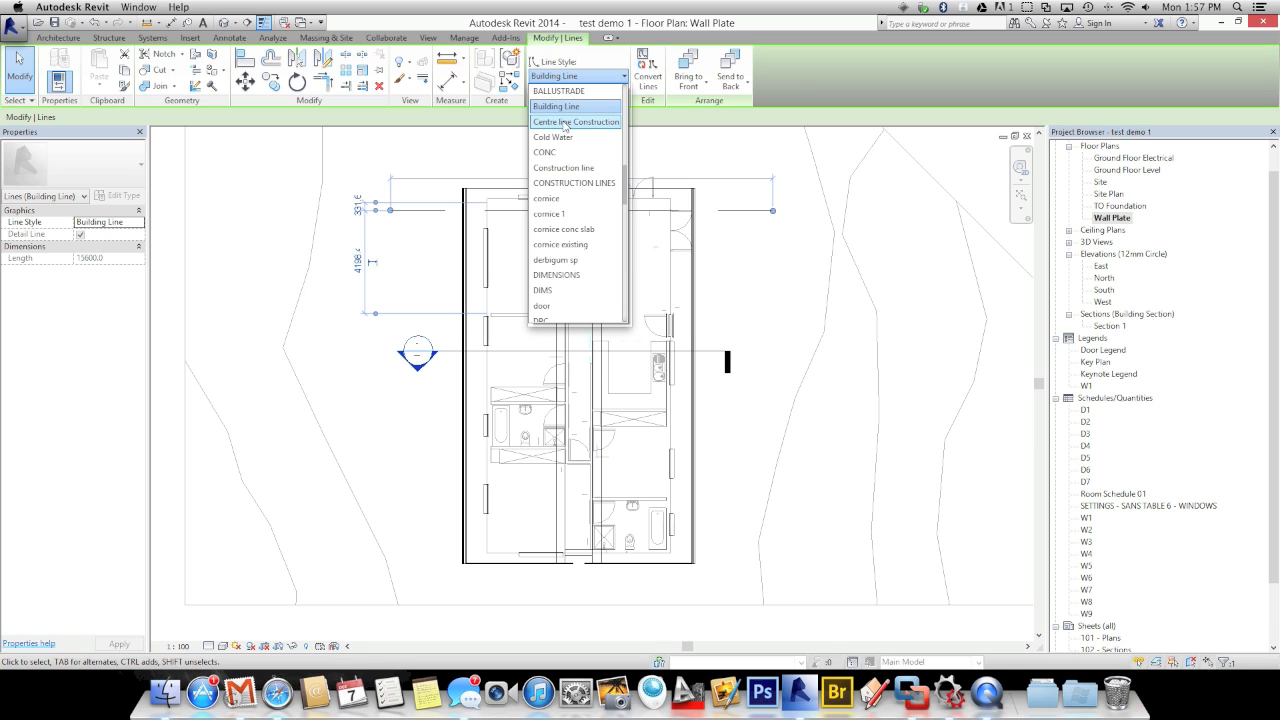
click(565, 122)
click(530, 162)
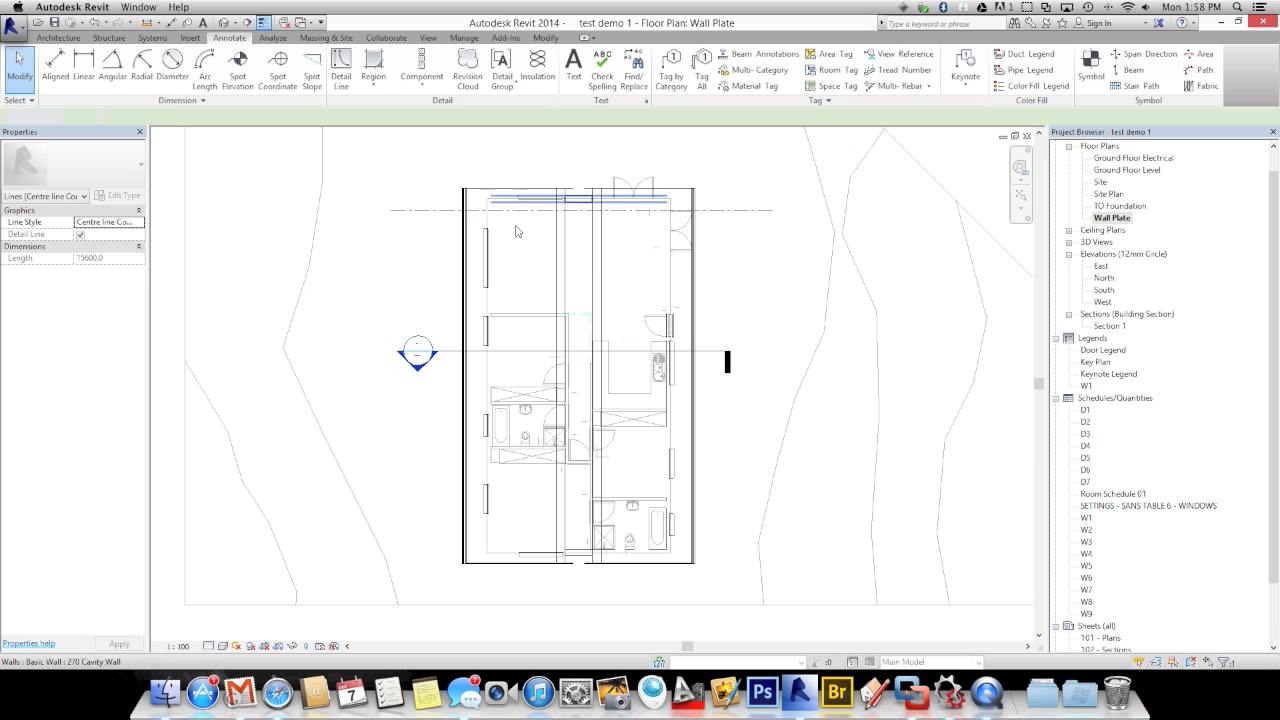
- Place an aligned dimension between the horizontal centre line and the inner face of the upper wall
scroll(578, 222, up, 5)
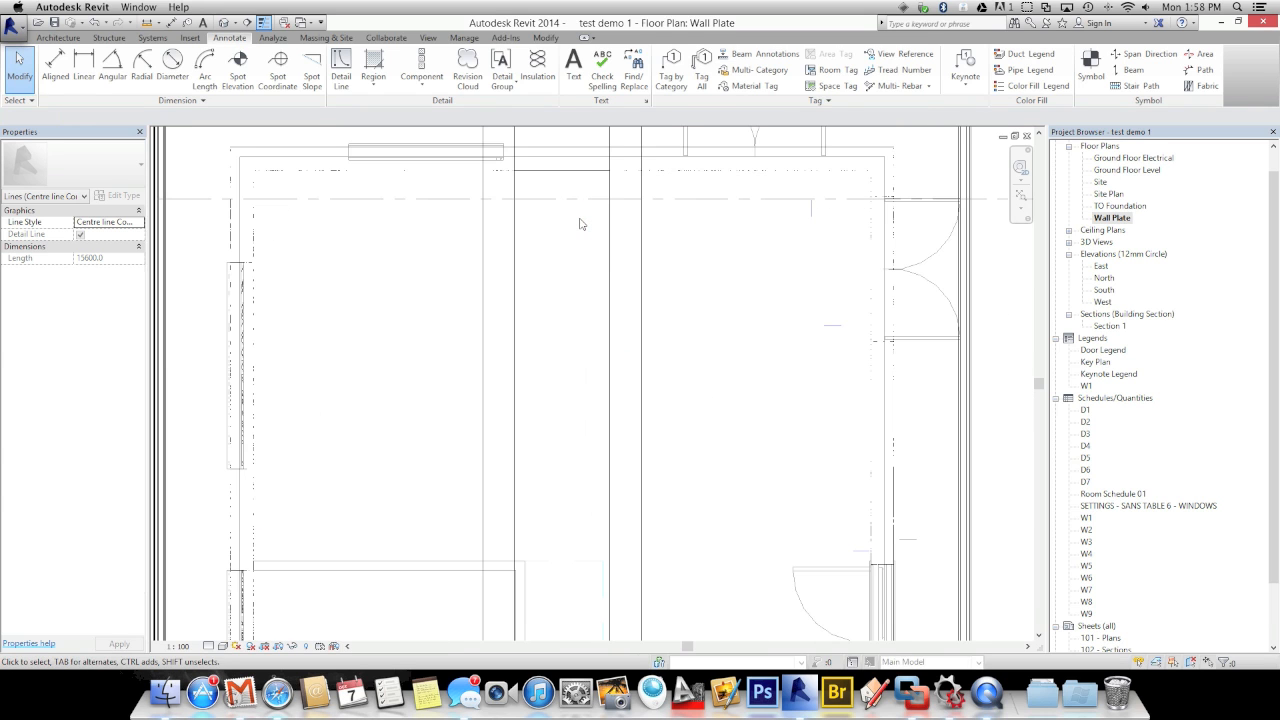
scroll(577, 215, up, 2)
key(d)
key(i)
click(573, 193)
click(566, 157)
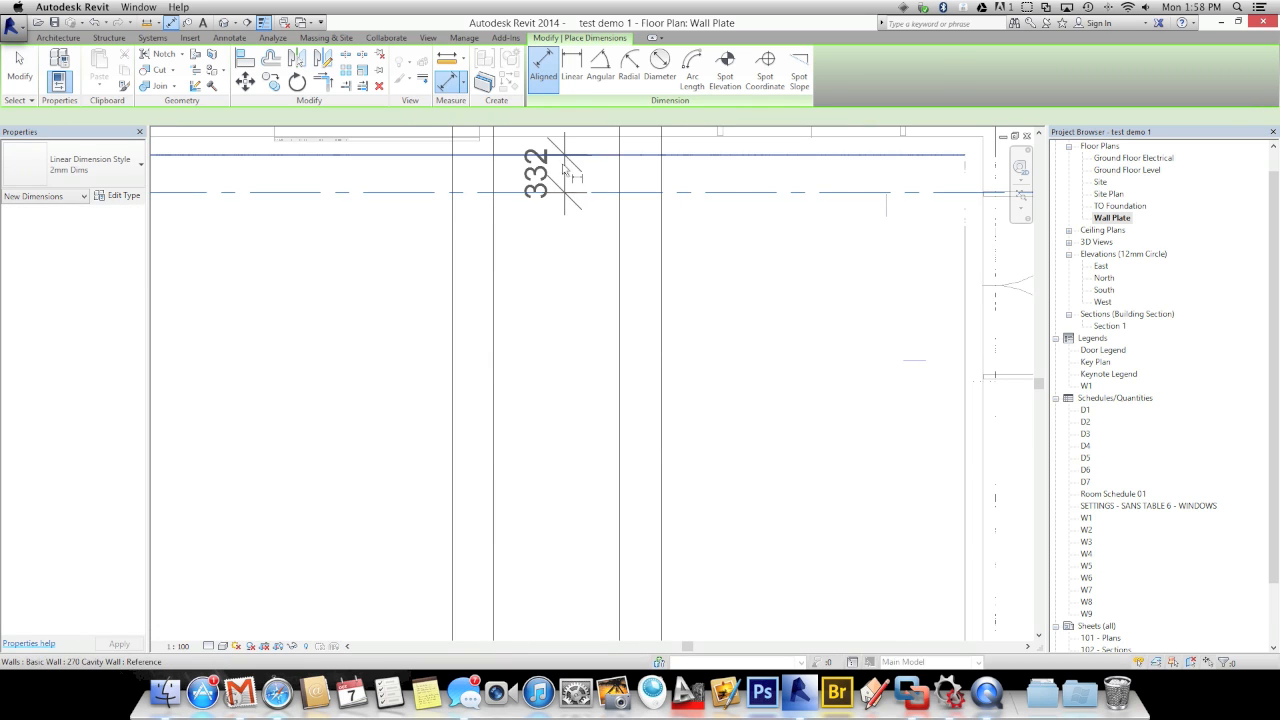
click(561, 170)
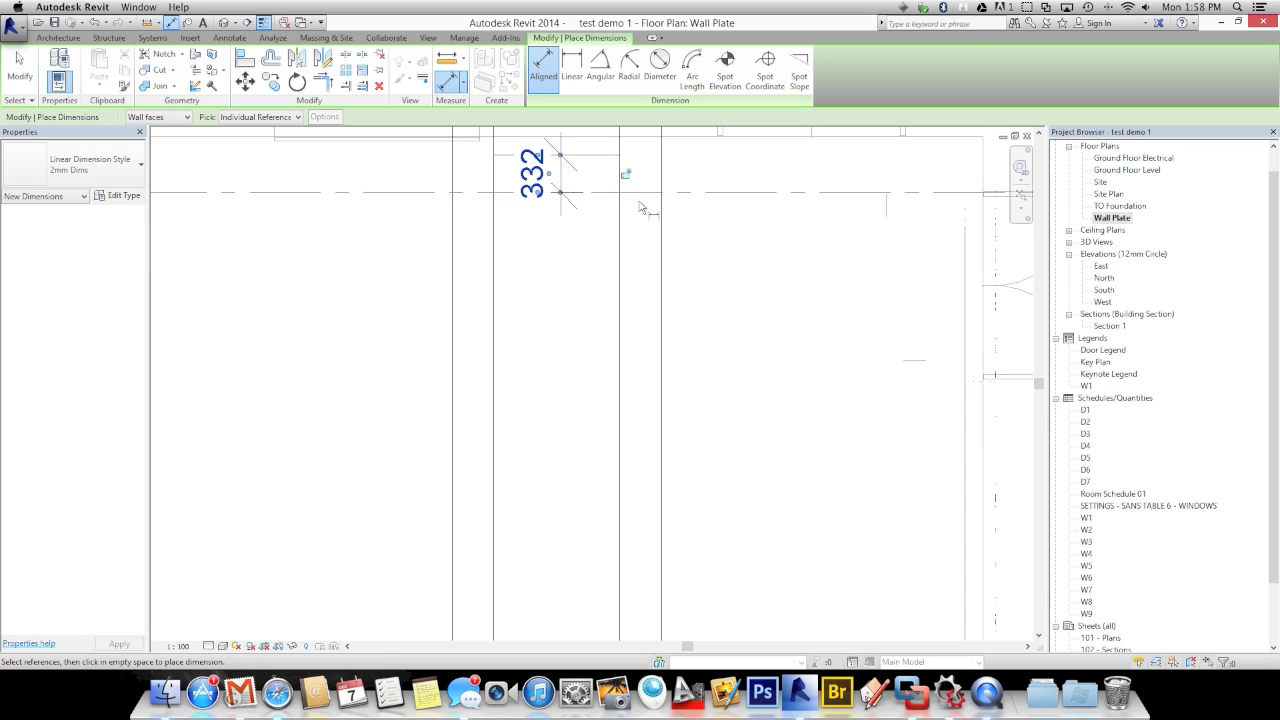
key(Escape)
key(Escape)
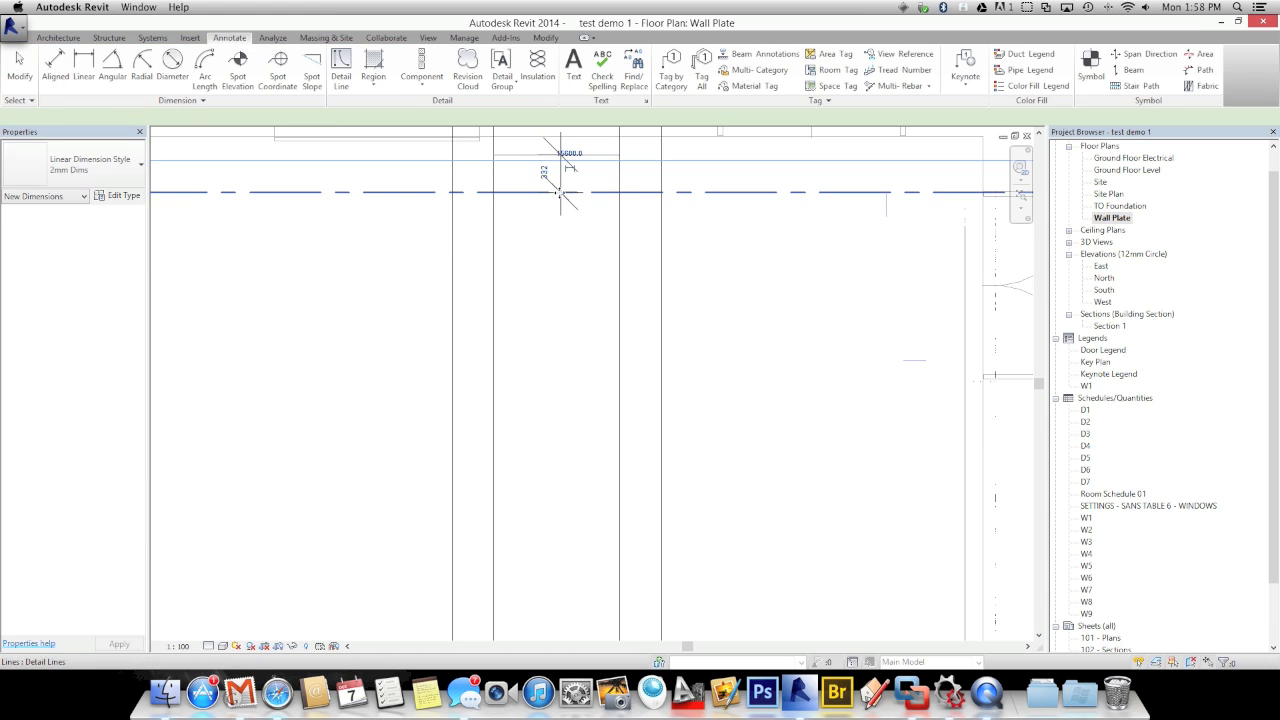
- Set the centre line's distance from the upper wall to 100 mm and lock that dimension
click(560, 193)
click(544, 173)
text(100)
key(Return)
key(Escape)
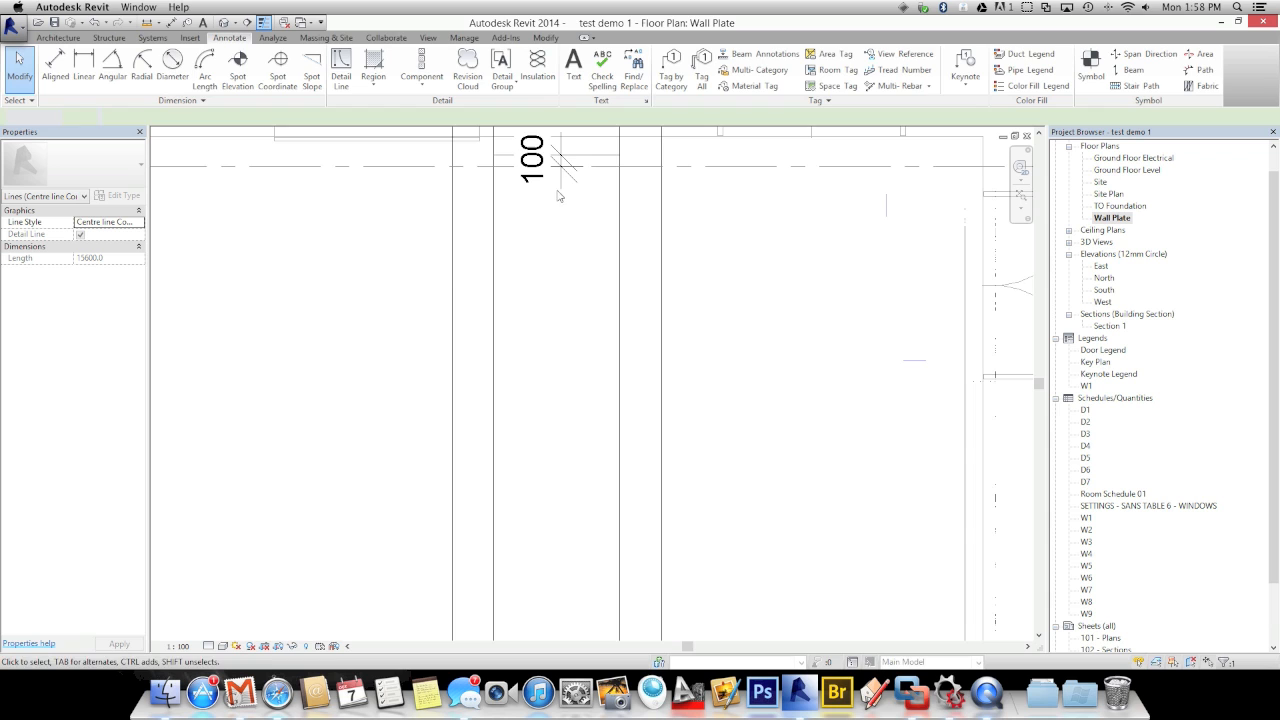
click(626, 161)
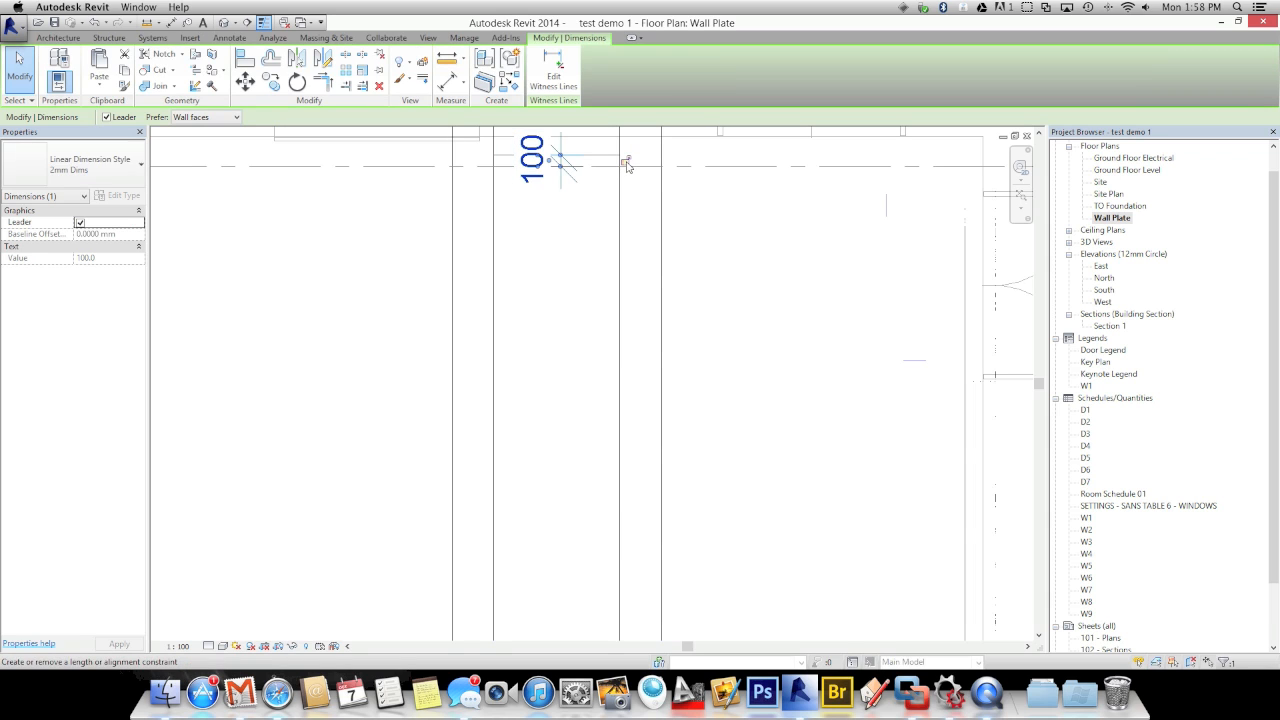
- Draw a horizontal detail line about 11200 mm long across the house just above the lower wall, in the CONSTRUCTION LINES style
scroll(552, 360, down, 4)
scroll(552, 423, down, 1)
middle_drag(557, 426, 567, 256)
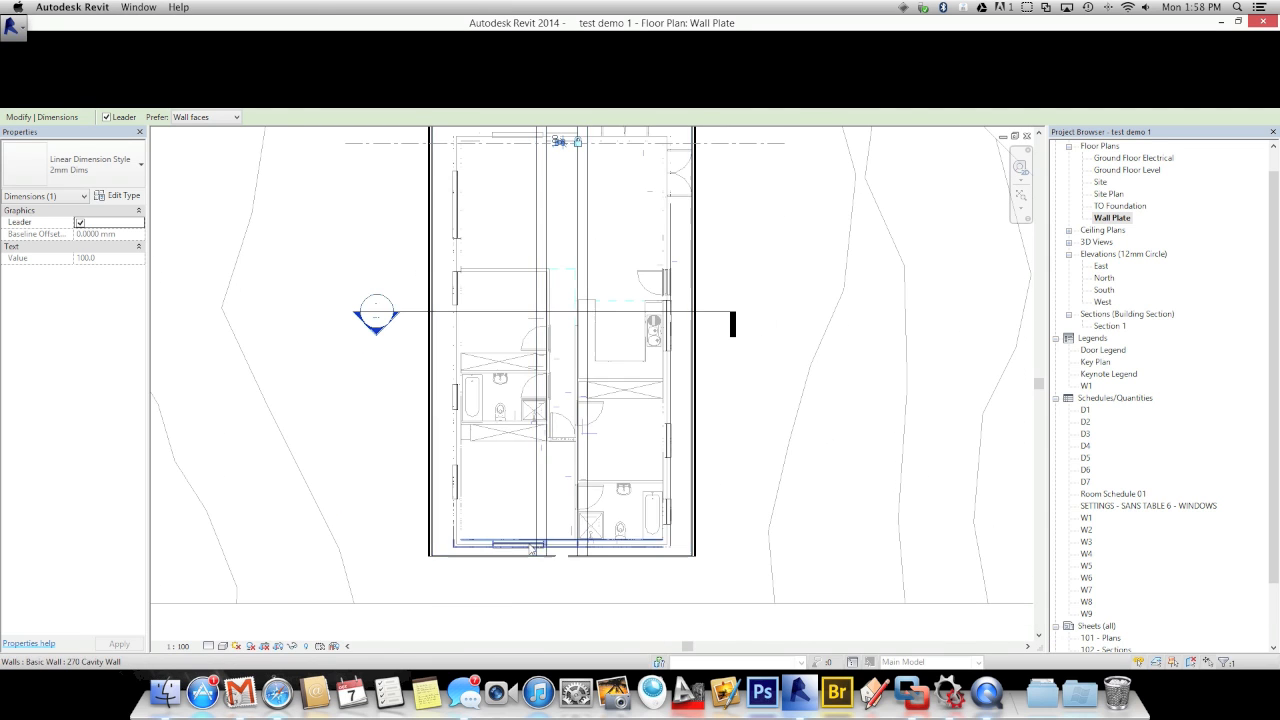
scroll(531, 548, up, 3)
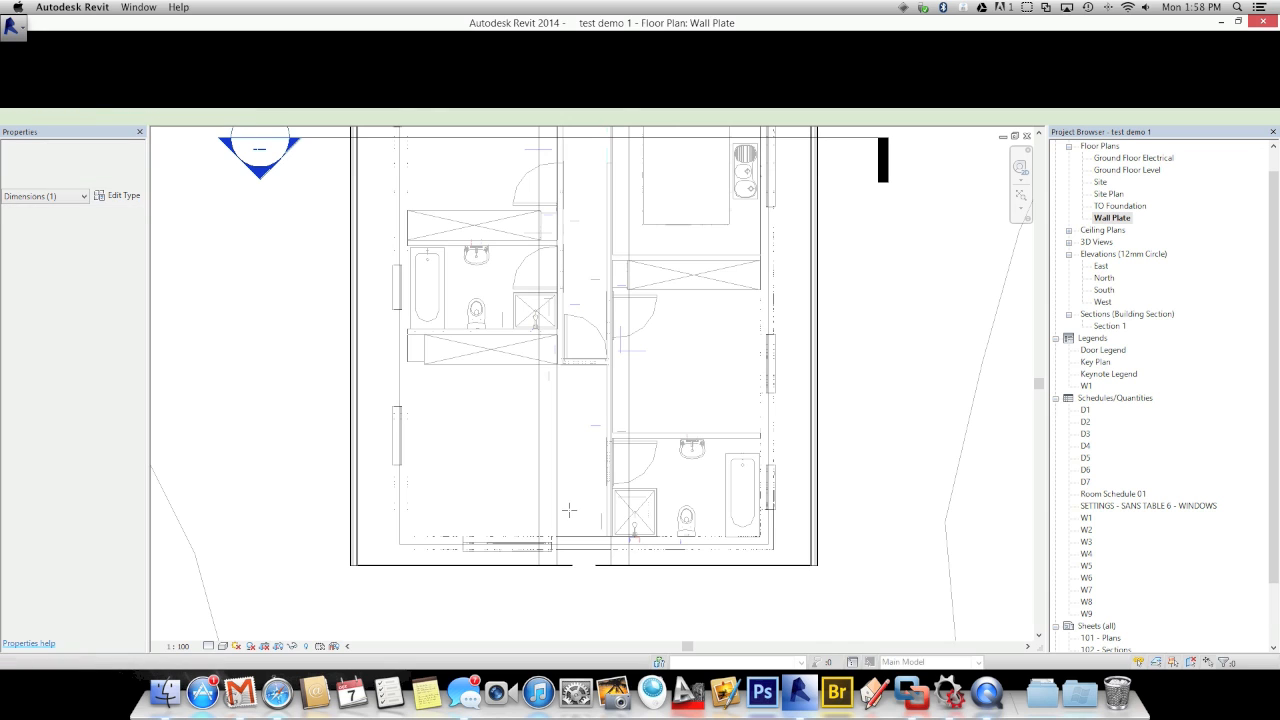
click(309, 519)
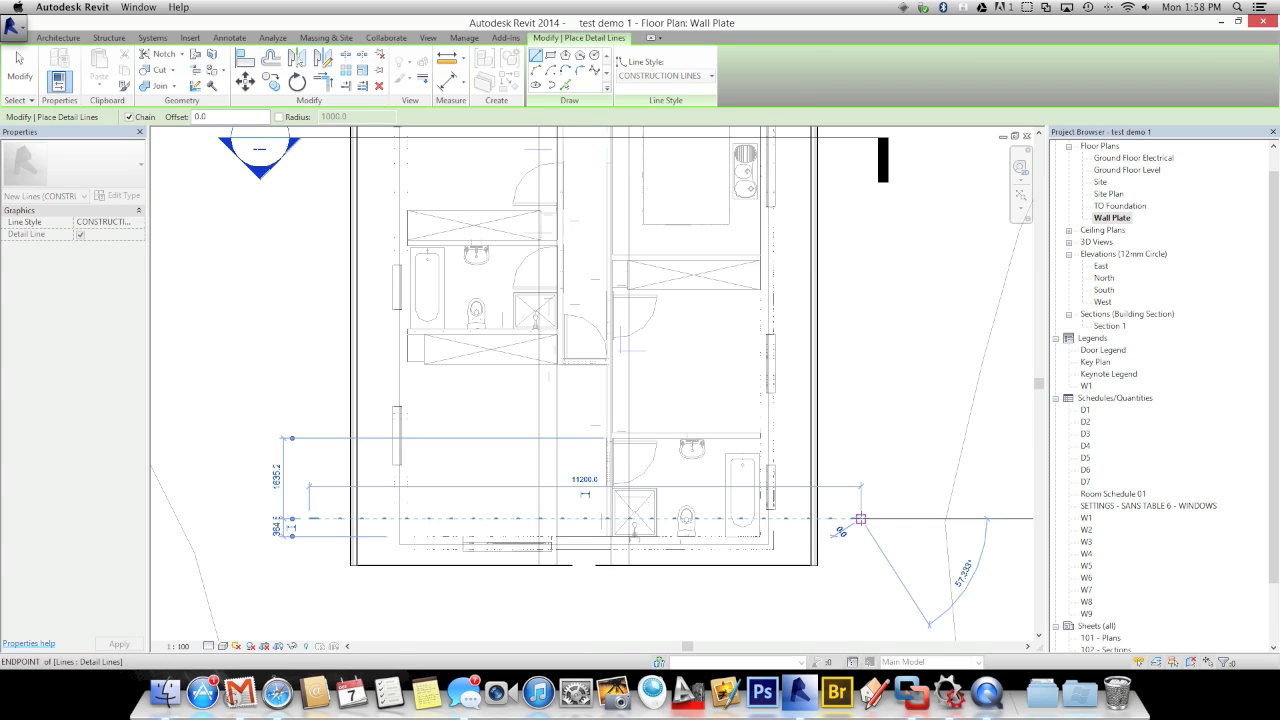
- Match the new horizontal detail line near the lower wall to the Centre line Construction style of the upper centre line
click(860, 519)
key(Escape)
key(Escape)
scroll(860, 521, down, 3)
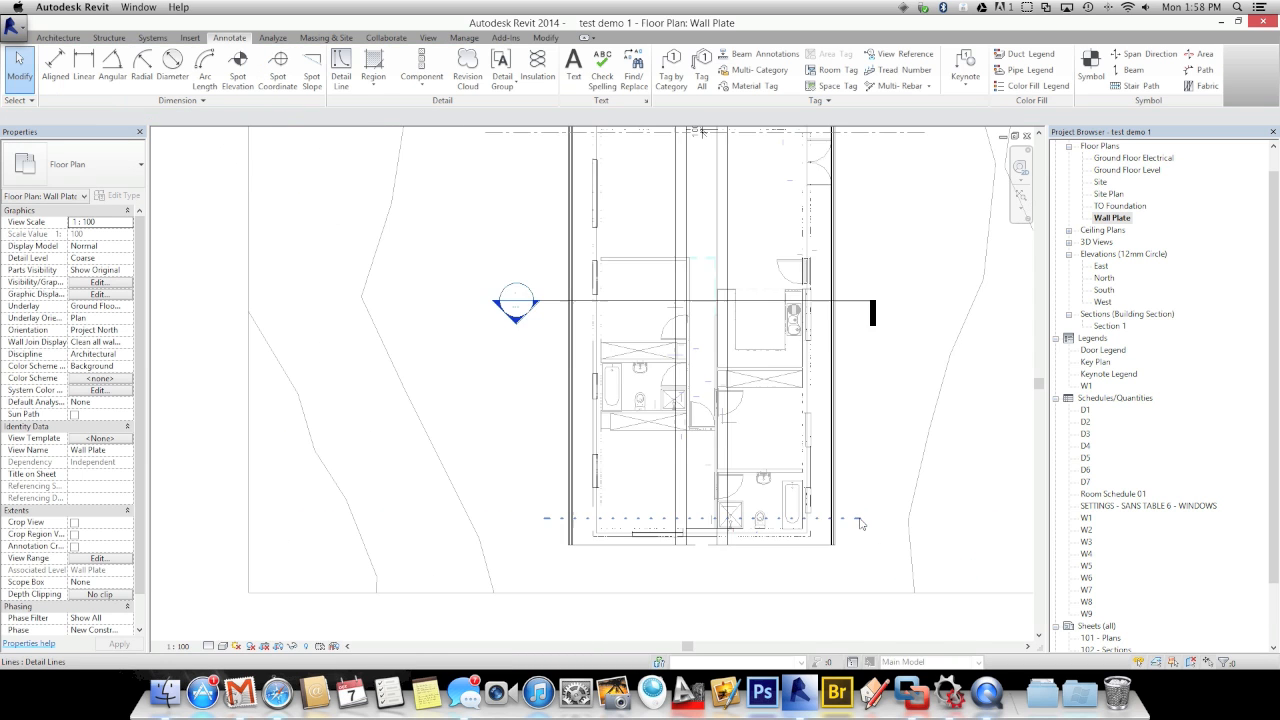
key(m)
key(a)
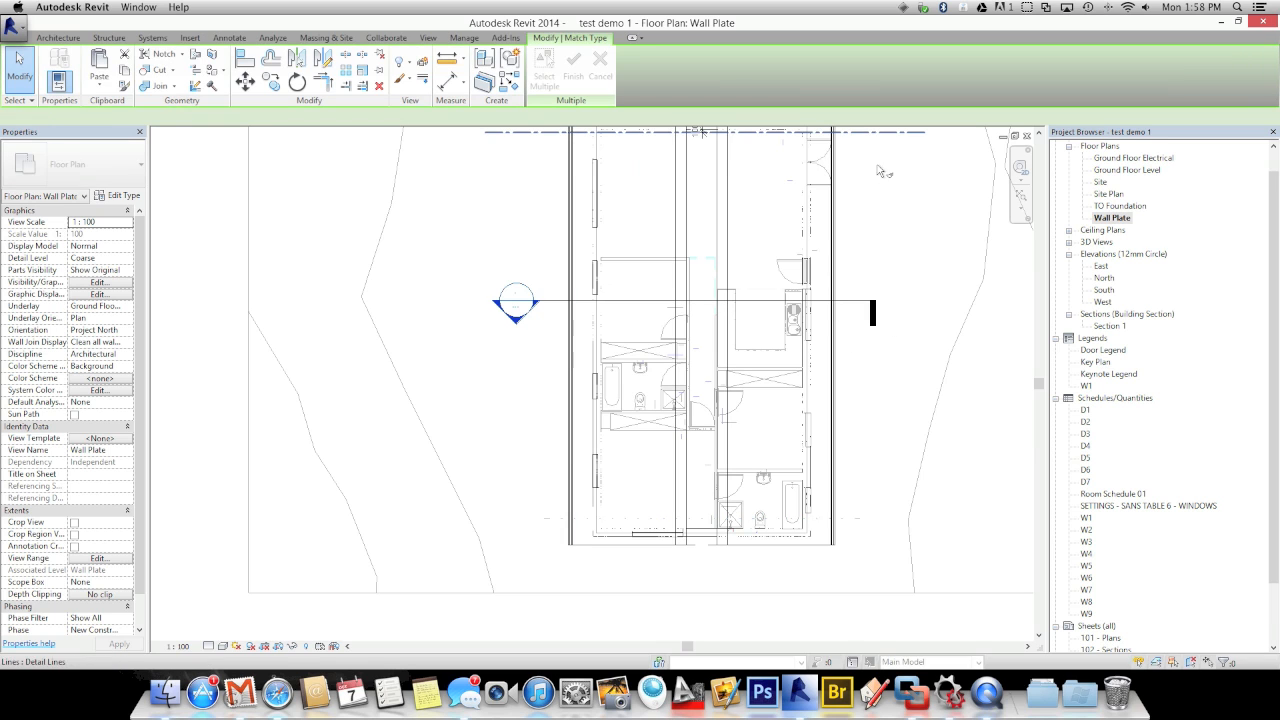
scroll(705, 555, up, 2)
scroll(705, 555, up, 2)
key(Escape)
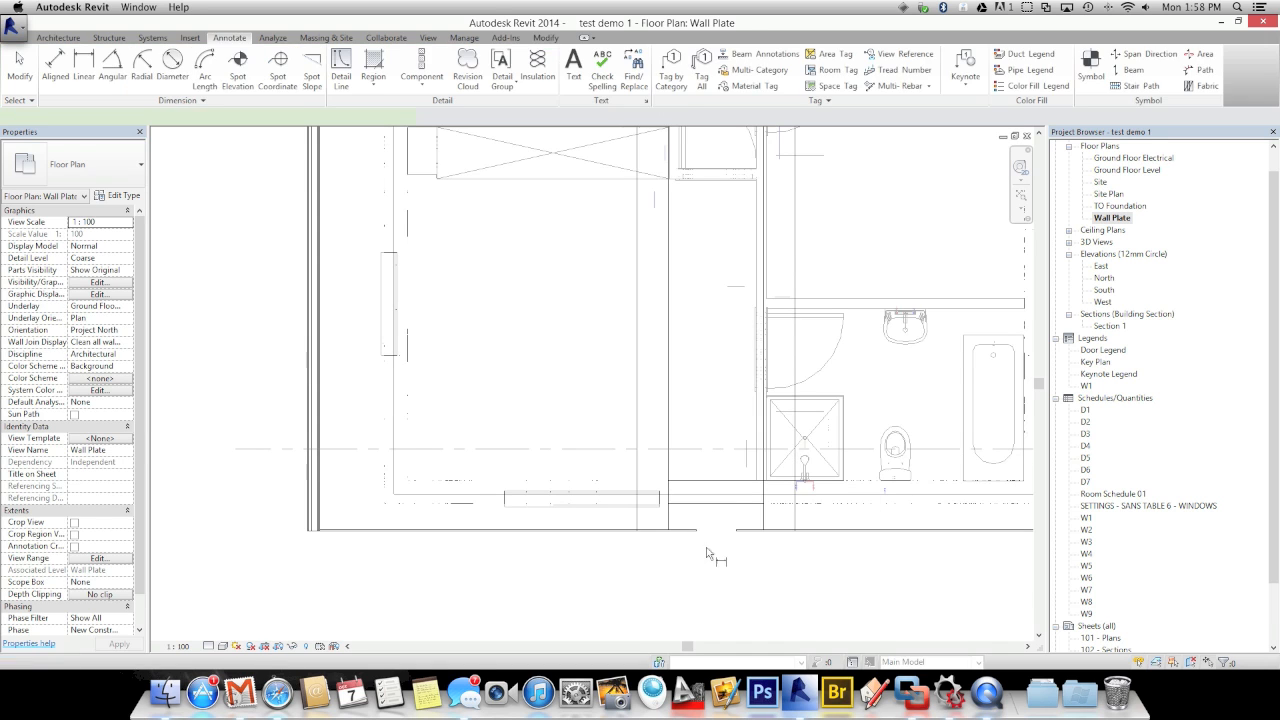
- Place an aligned dimension between the lower horizontal centre line and the inner face of the lower wall
key(d)
key(i)
click(705, 461)
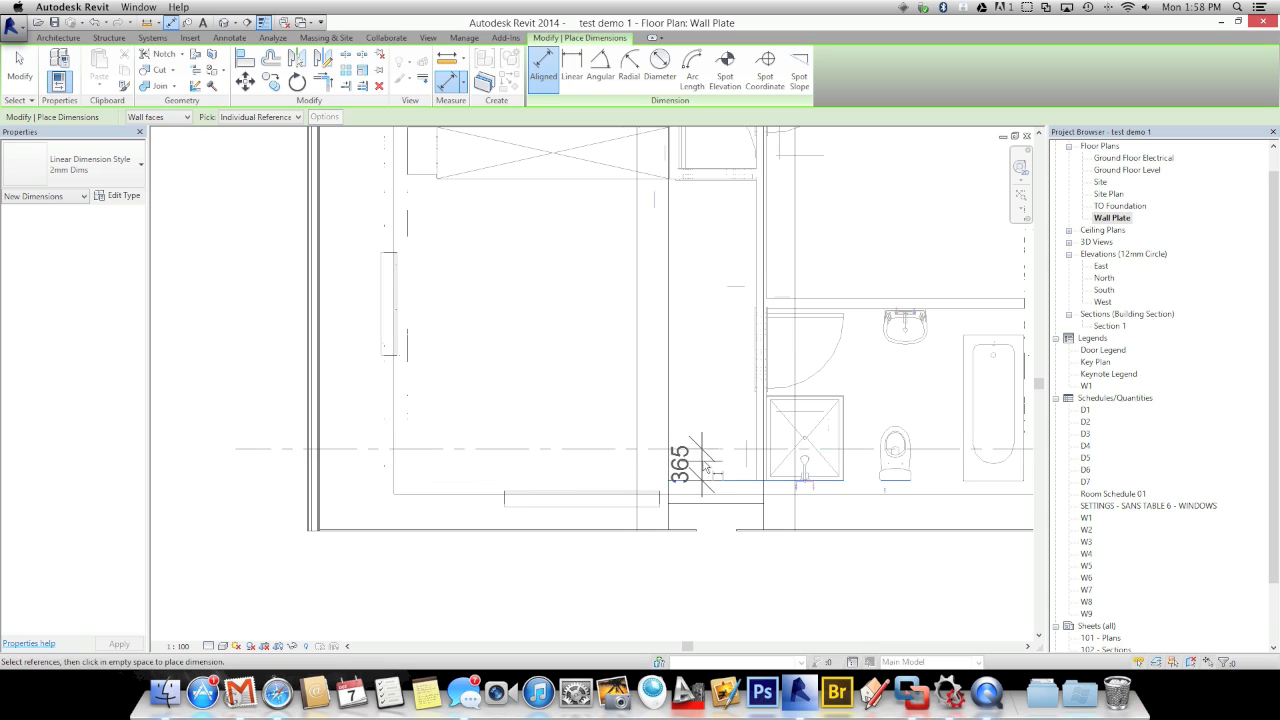
click(607, 461)
key(Escape)
key(Escape)
- Set the lower centre line's distance from the lower wall to 100 mm and lock that dimension
click(607, 452)
click(681, 463)
text(100)
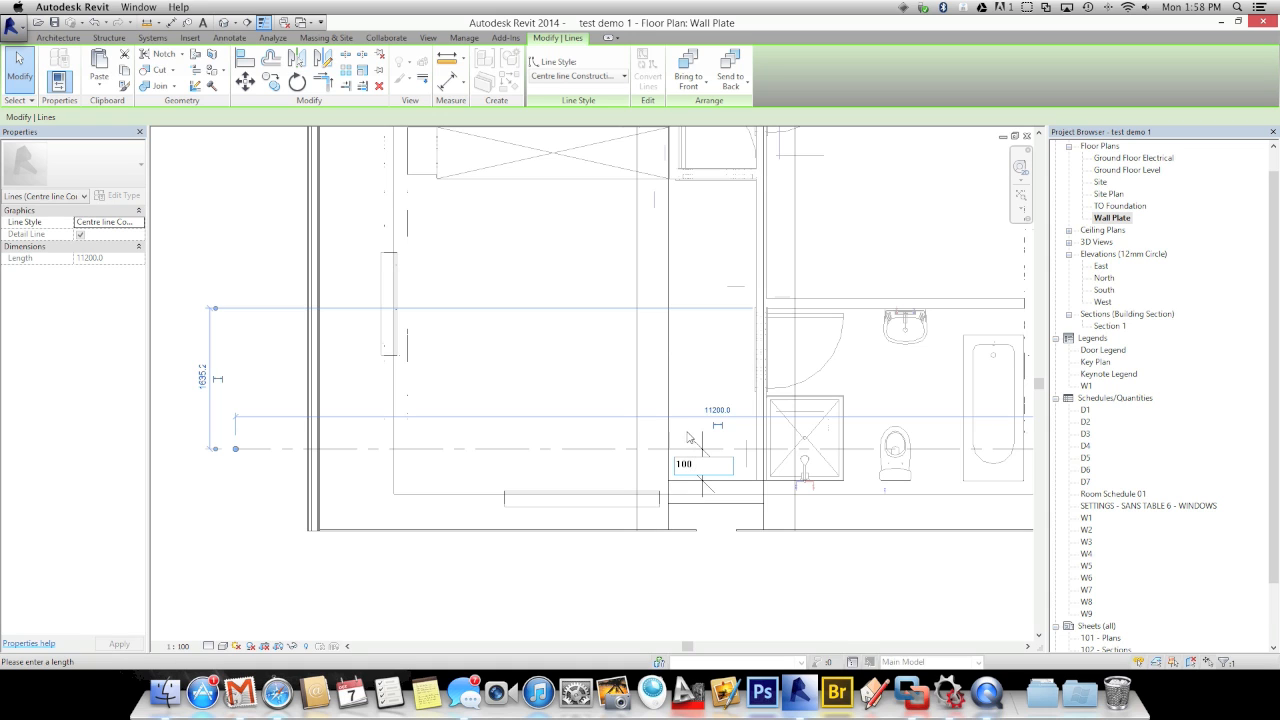
key(Return)
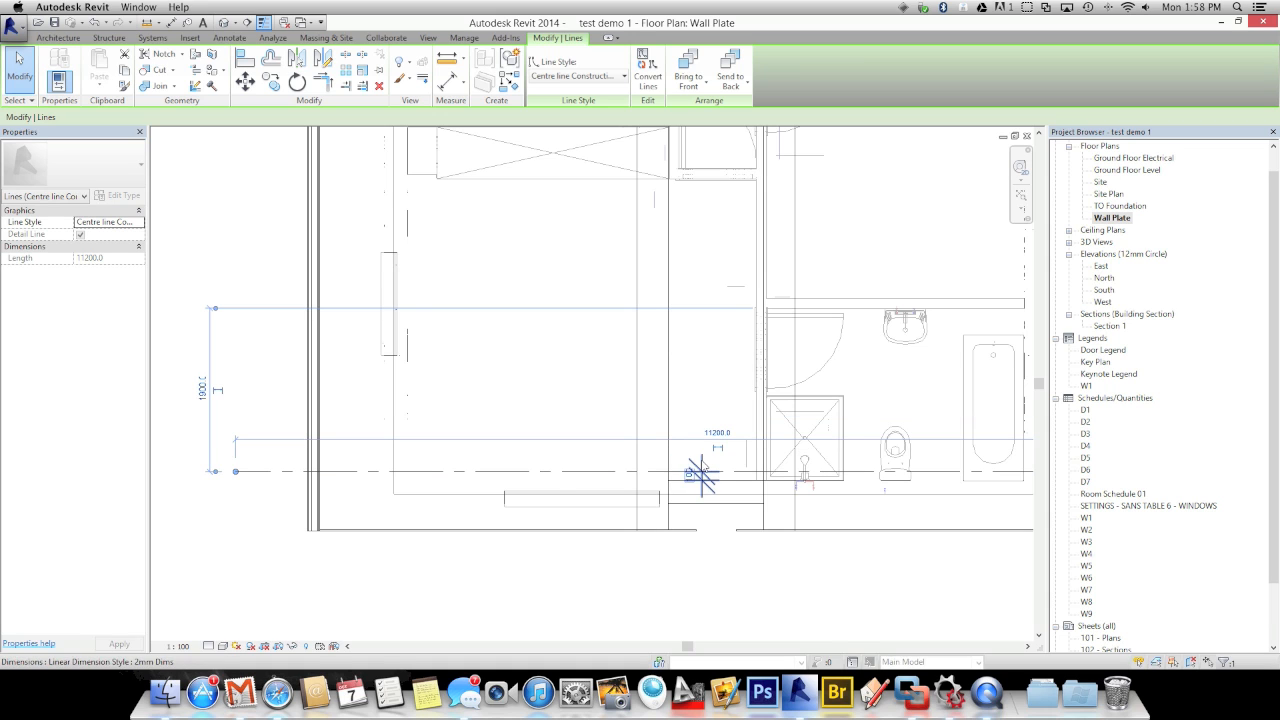
click(692, 474)
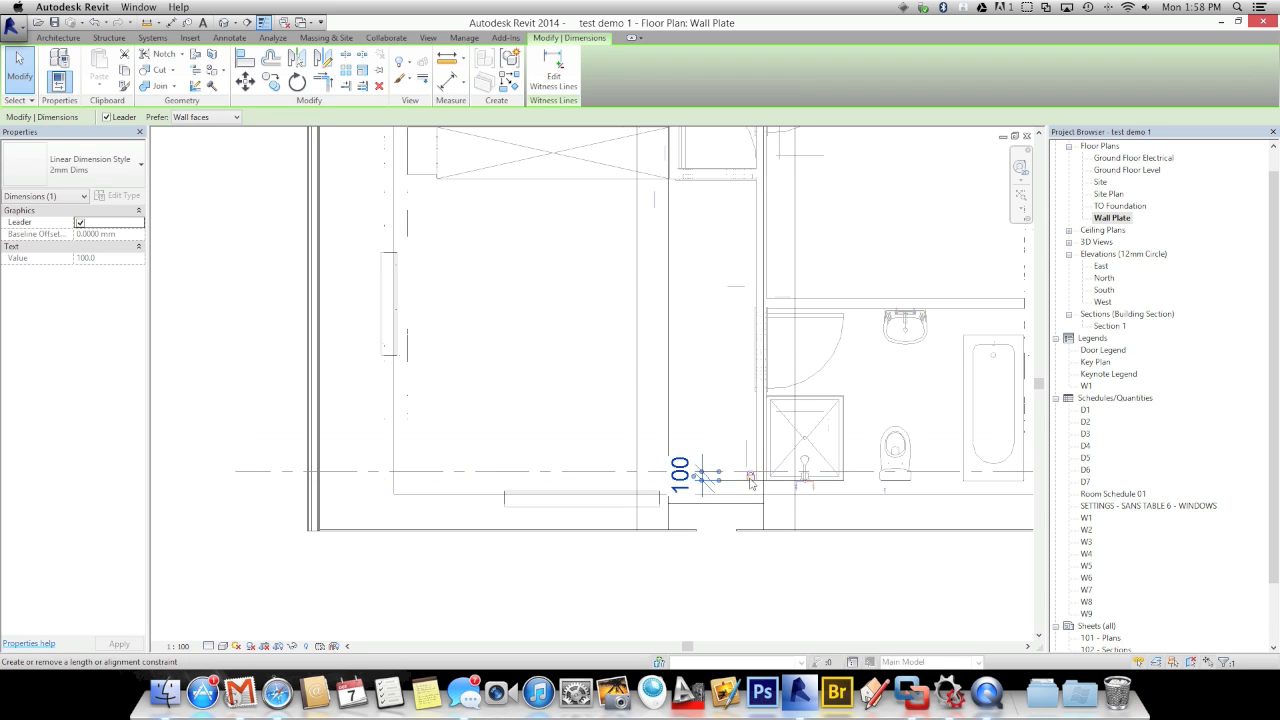
scroll(592, 417, down, 2)
middle_drag(594, 451, 592, 505)
click(396, 449)
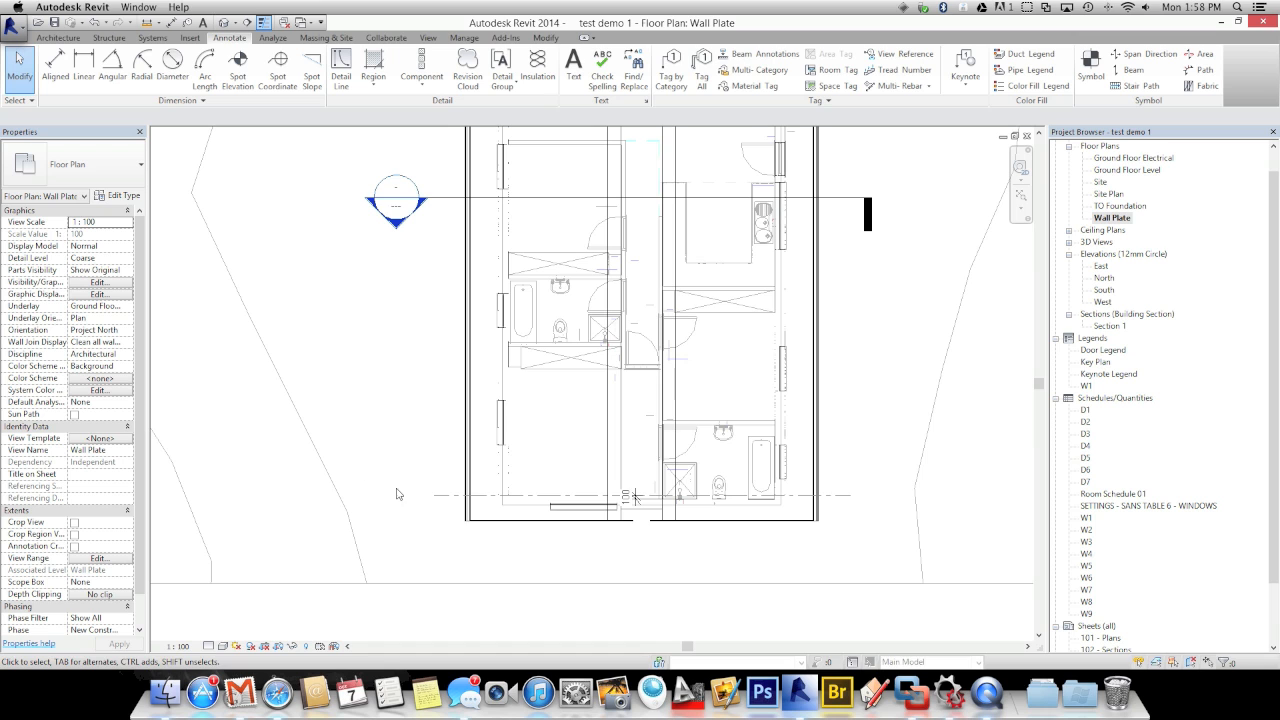
- Copy the lower horizontal centre line 750 mm up the plan
click(428, 496)
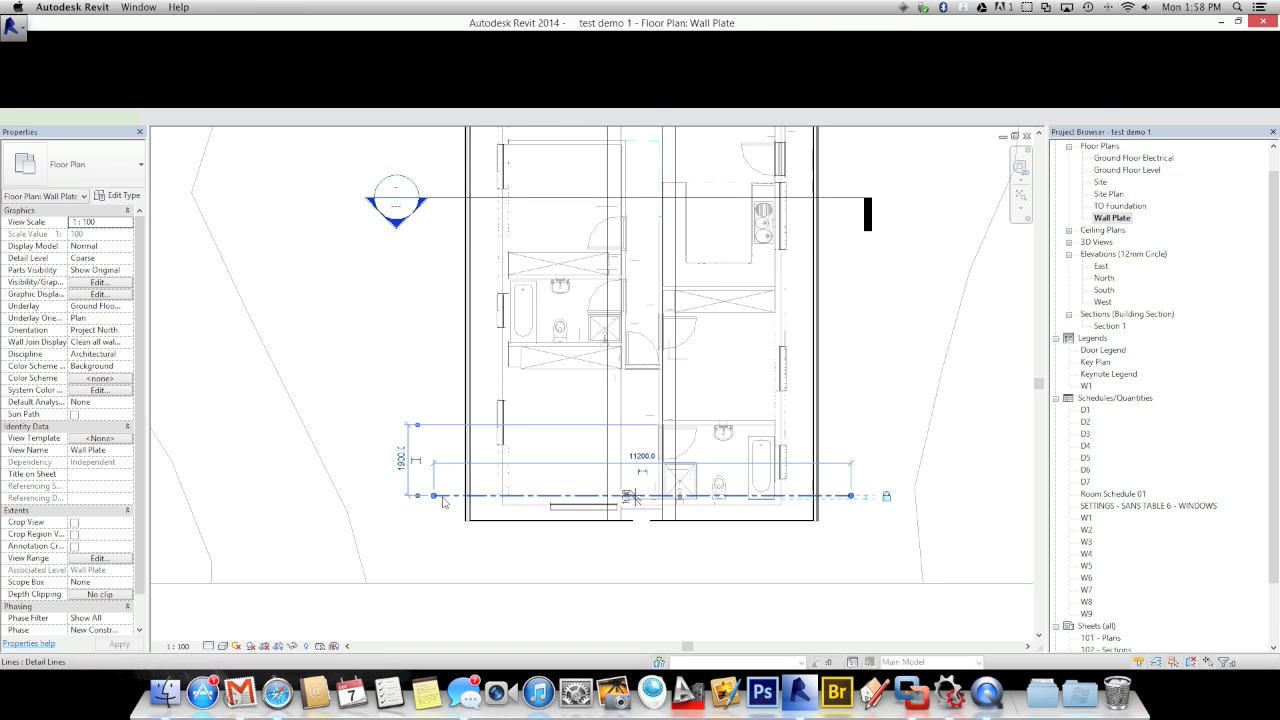
key(m)
key(v)
click(409, 511)
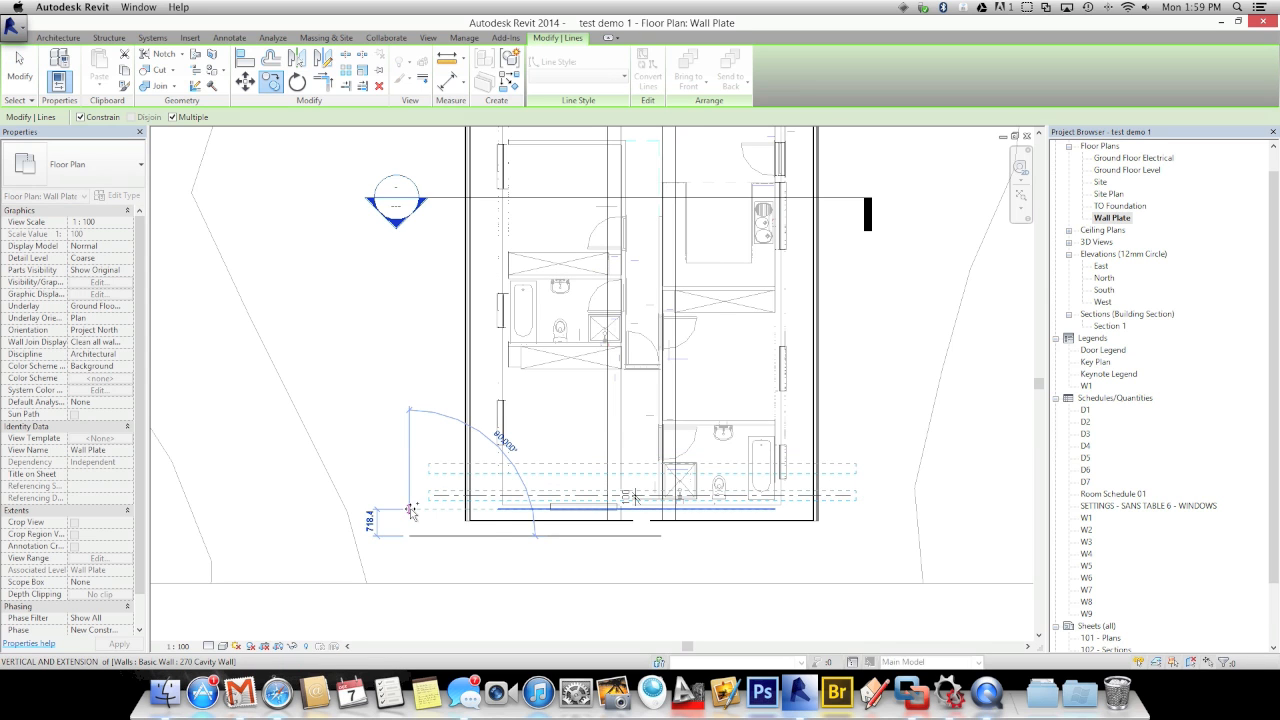
text(7)
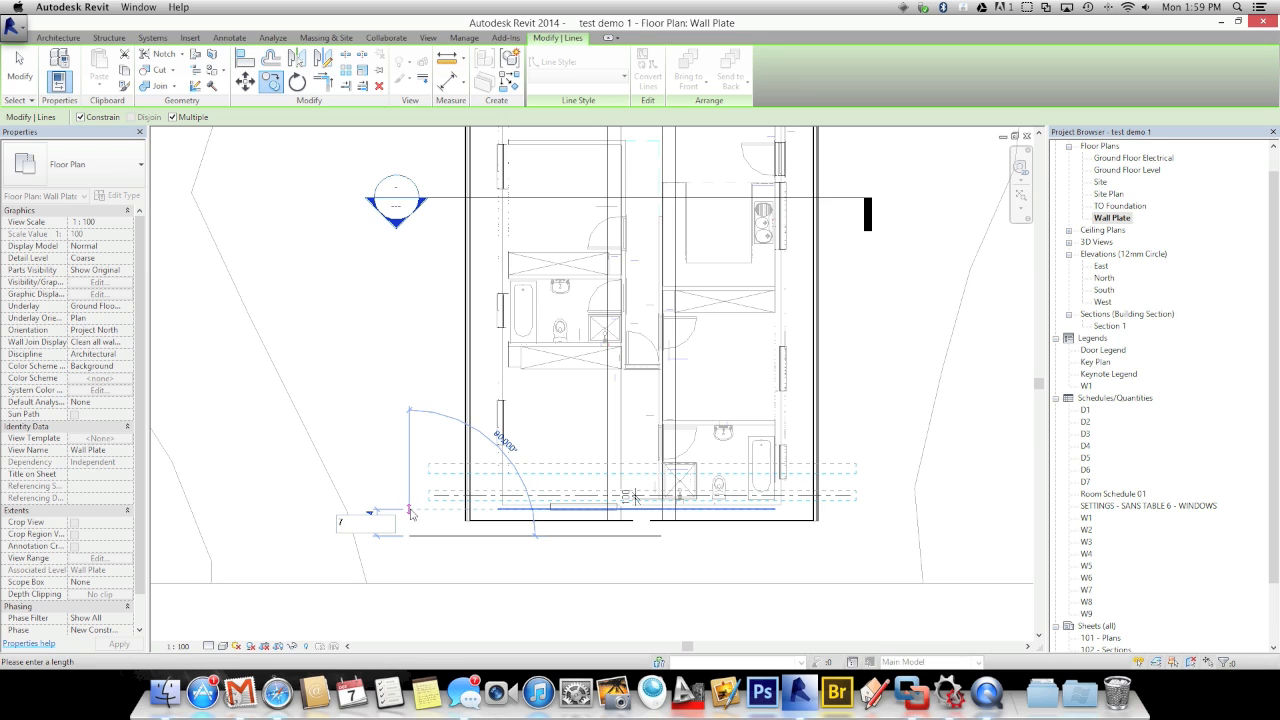
click(383, 520)
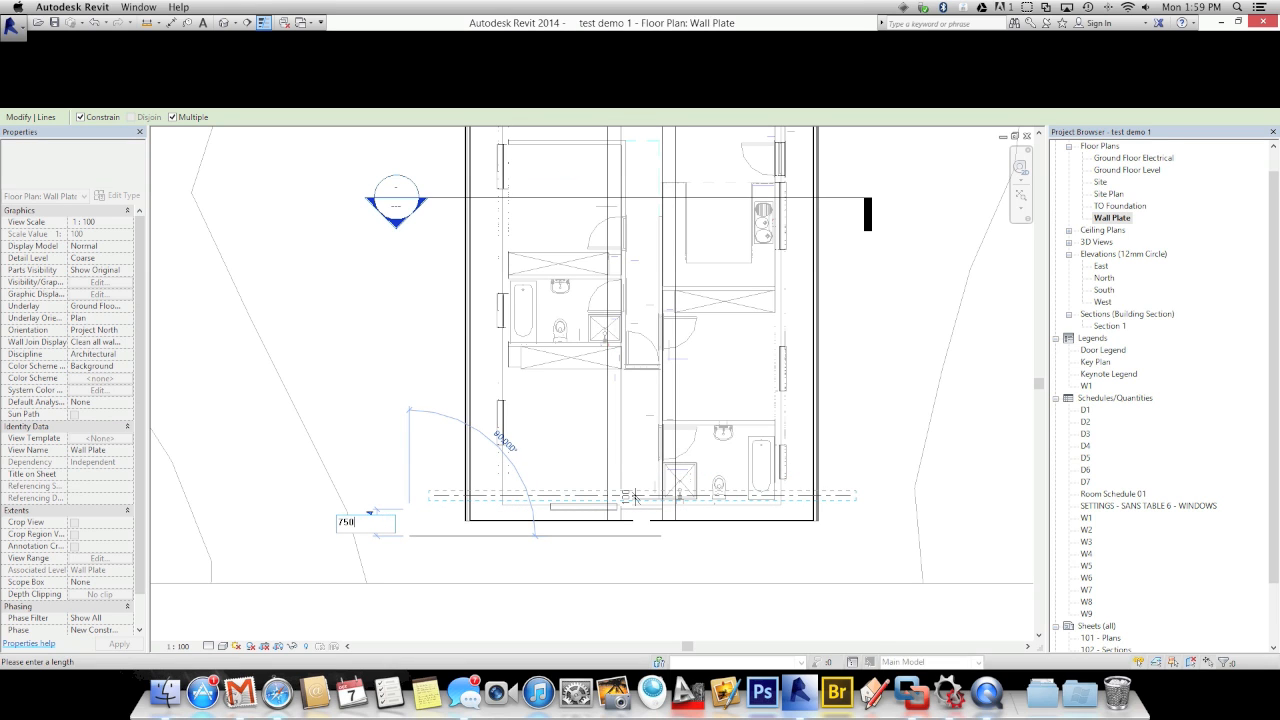
text(50)
key(Return)
key(Escape)
key(Escape)
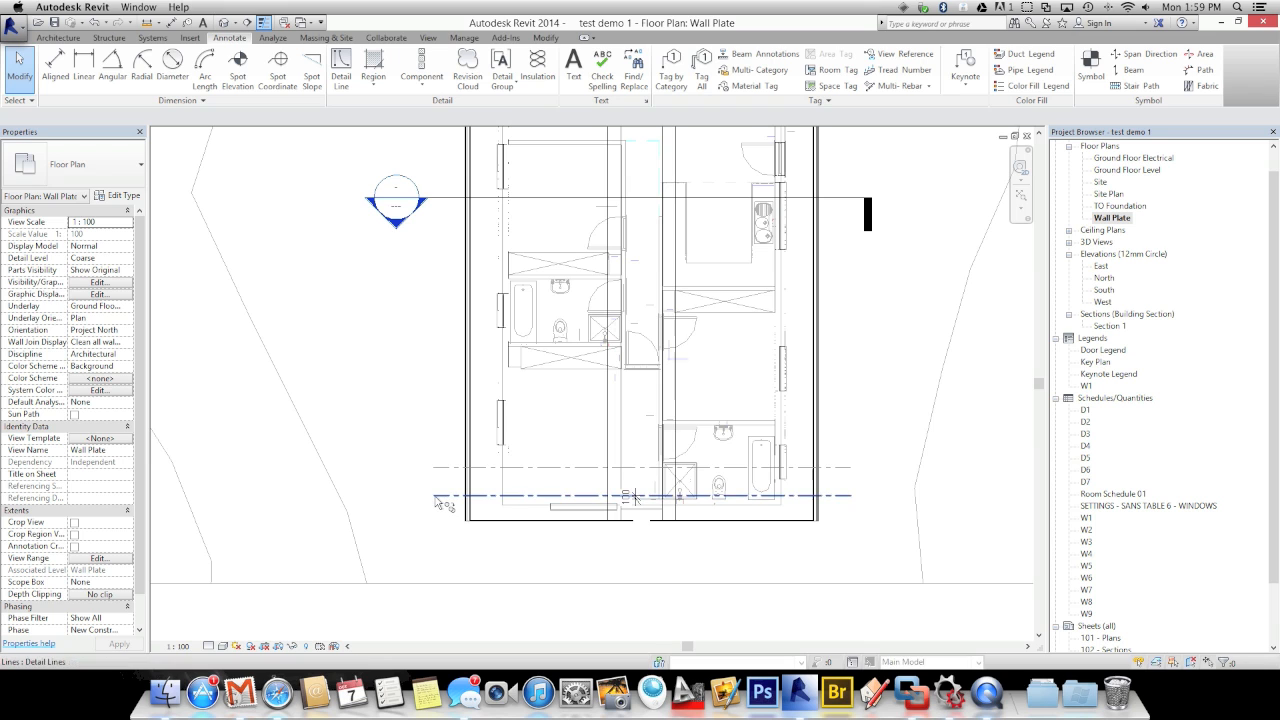
- Copy the new centre line upward twice more at the same 750 mm spacing, using the existing line ends as reference points
click(436, 469)
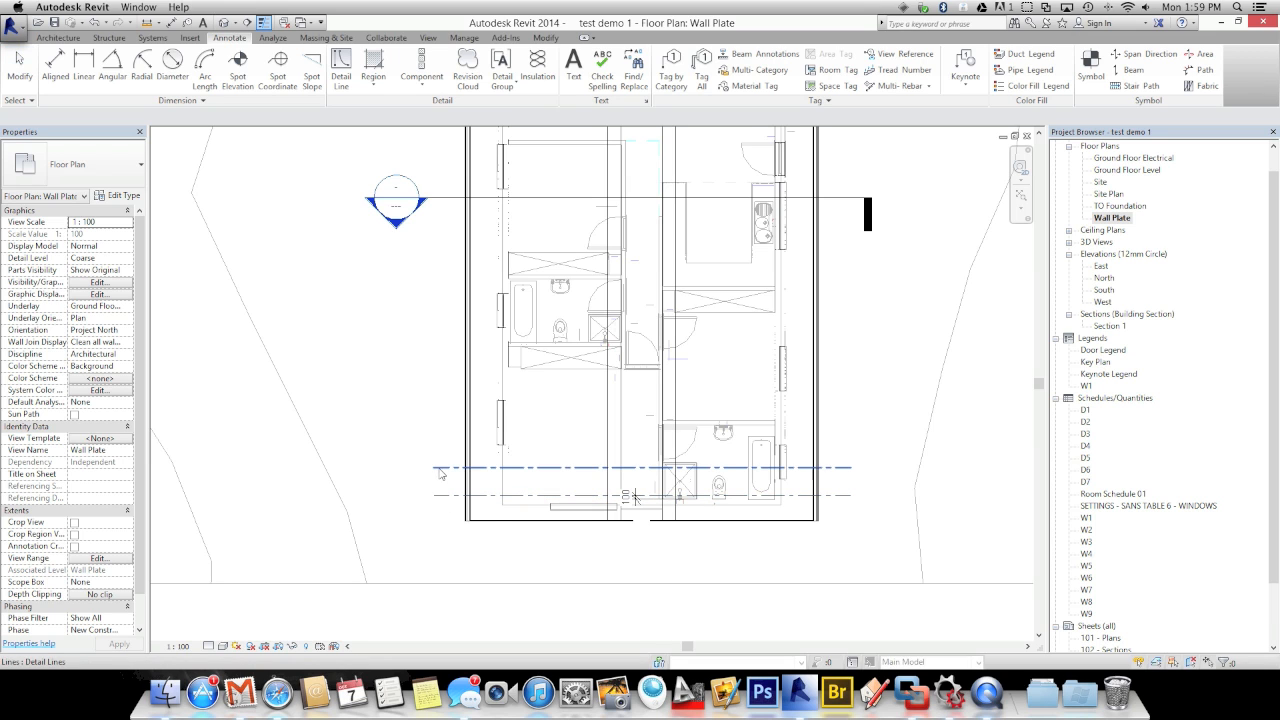
drag(426, 468, 434, 497)
click(434, 497)
click(433, 468)
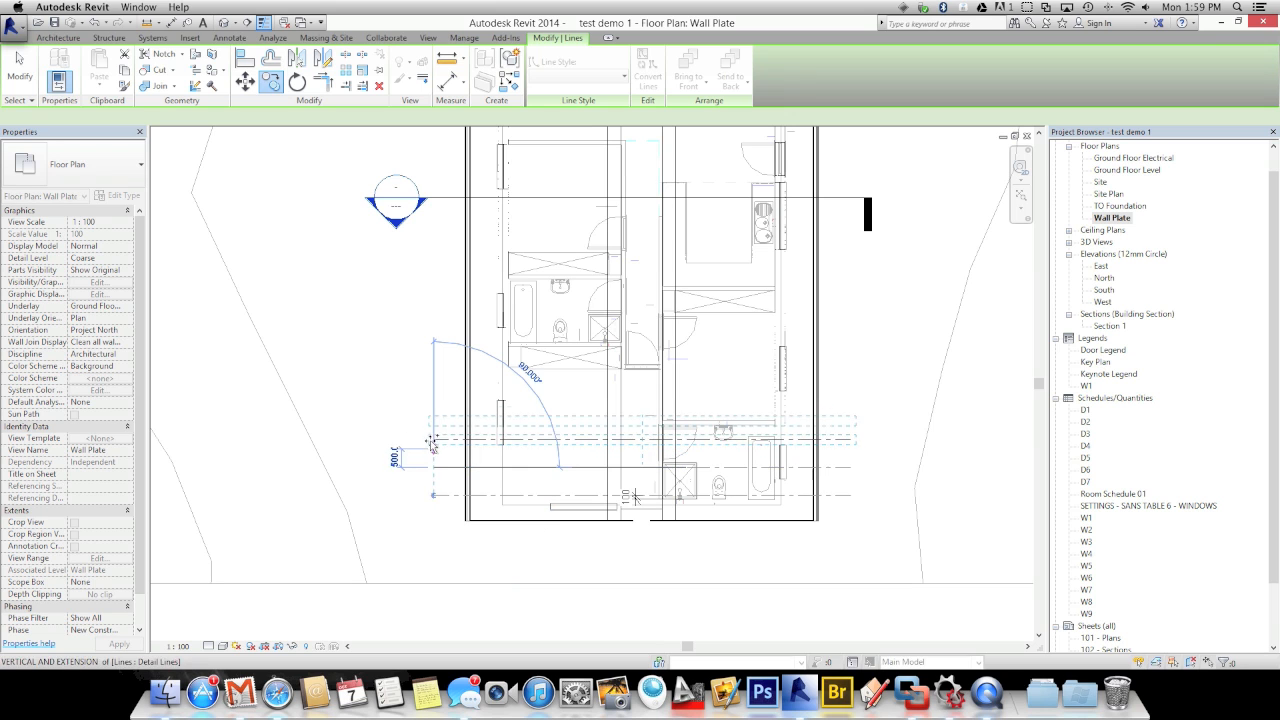
click(433, 440)
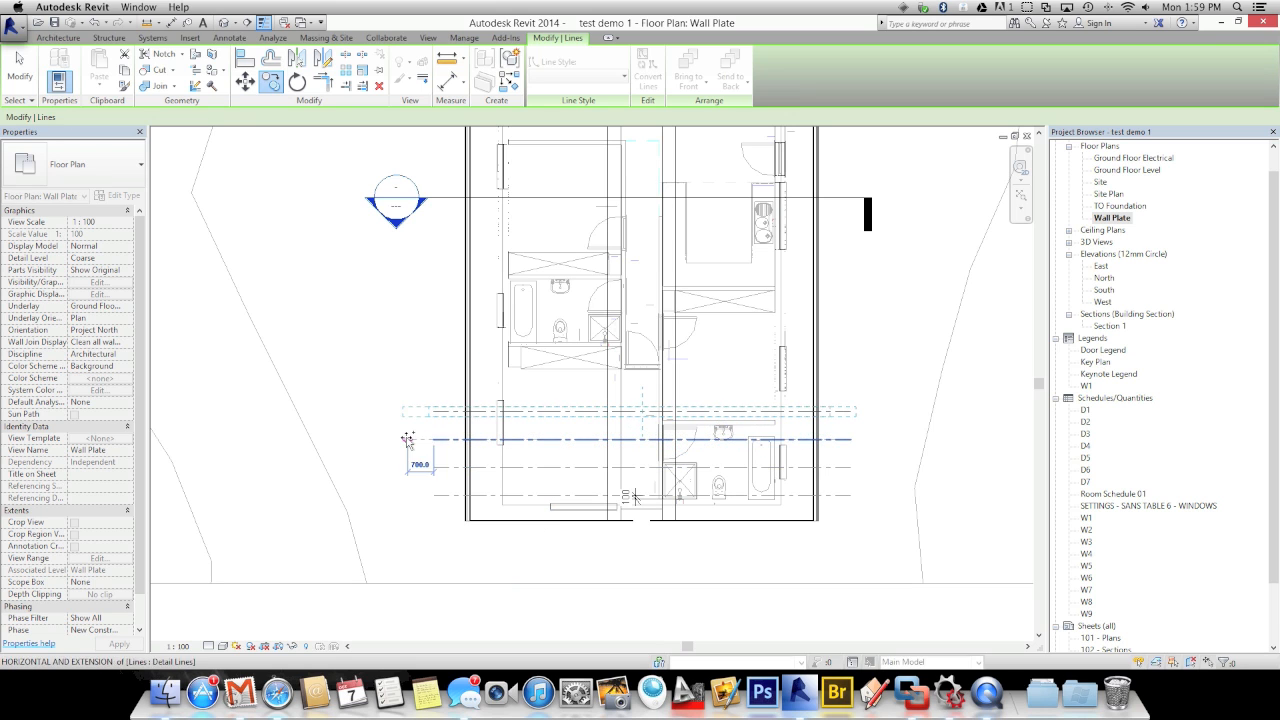
key(Escape)
key(Escape)
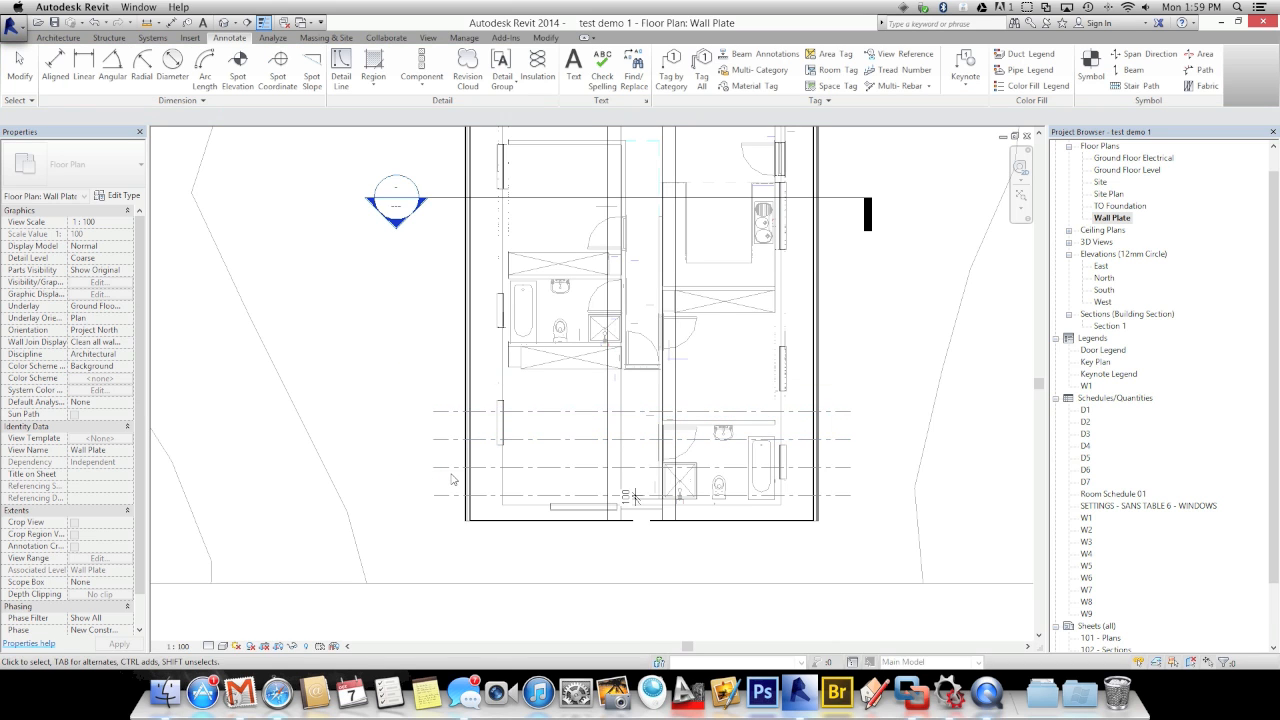
- Copy the three upper centre lines together up the plan in repeated sets at the same spacing, until they reach the upper wall's centre line
drag(446, 476, 423, 402)
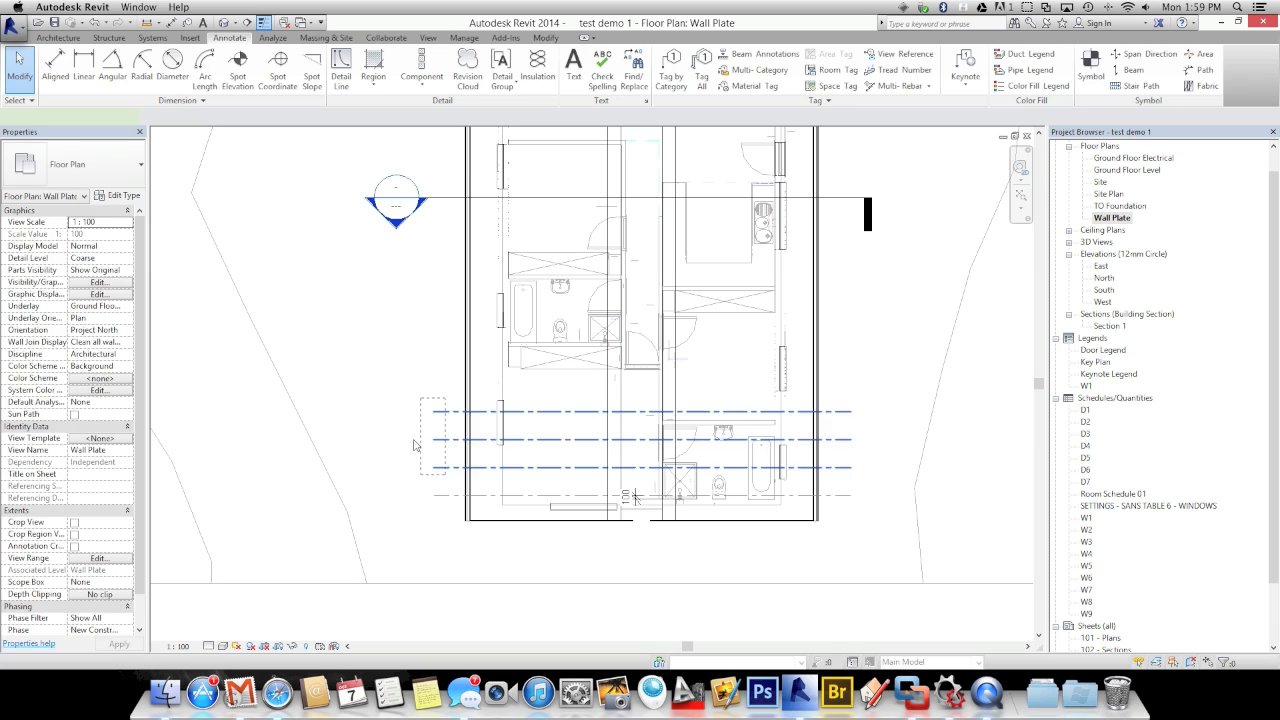
key(c)
key(o)
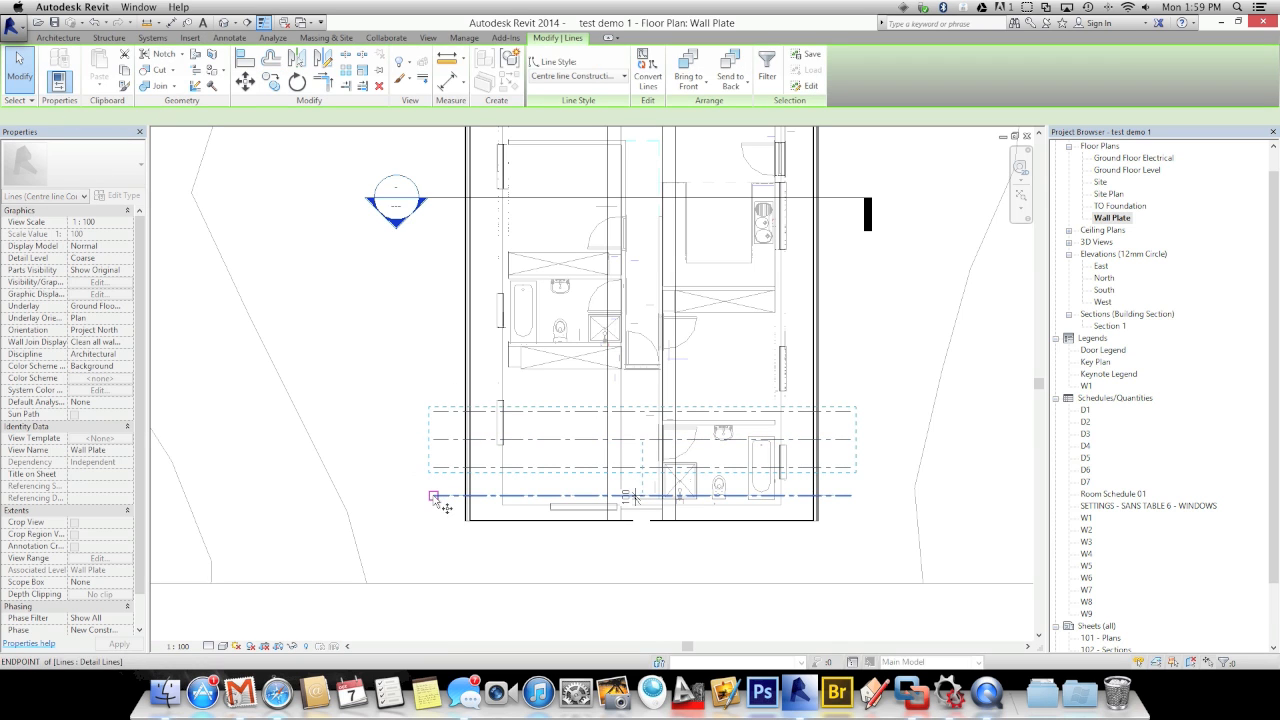
click(433, 495)
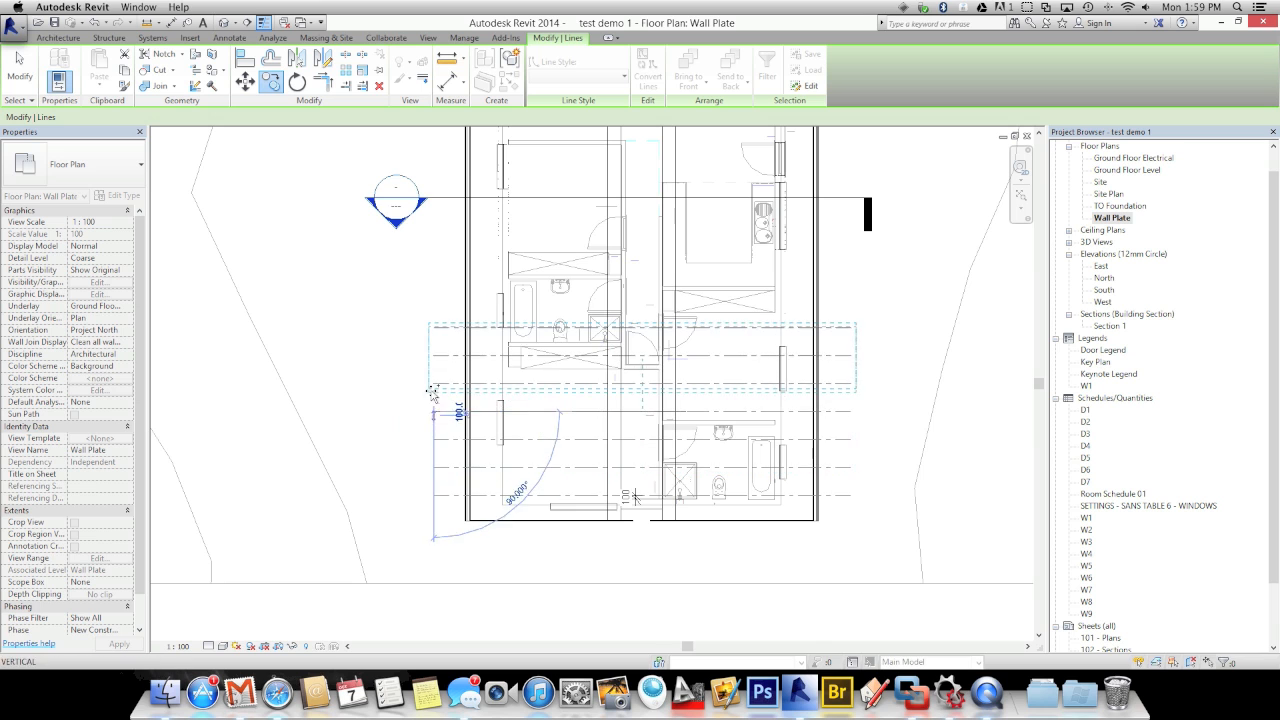
click(432, 303)
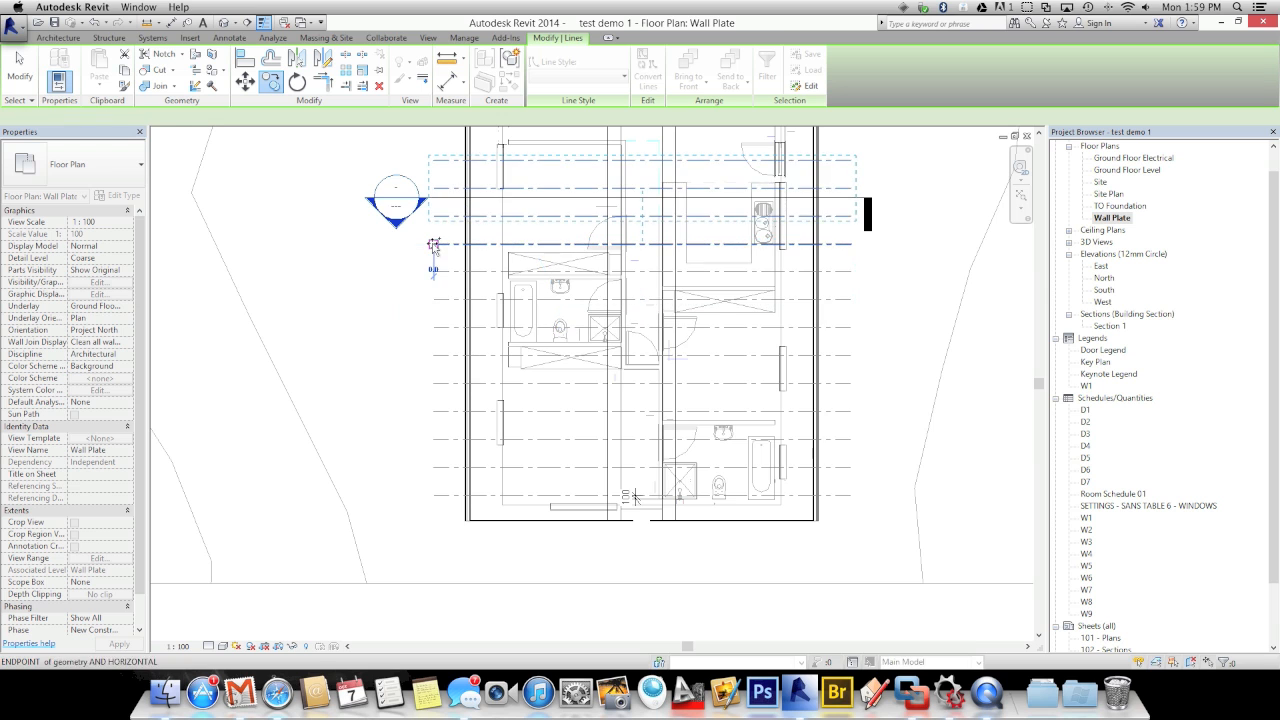
scroll(433, 245, up, 4)
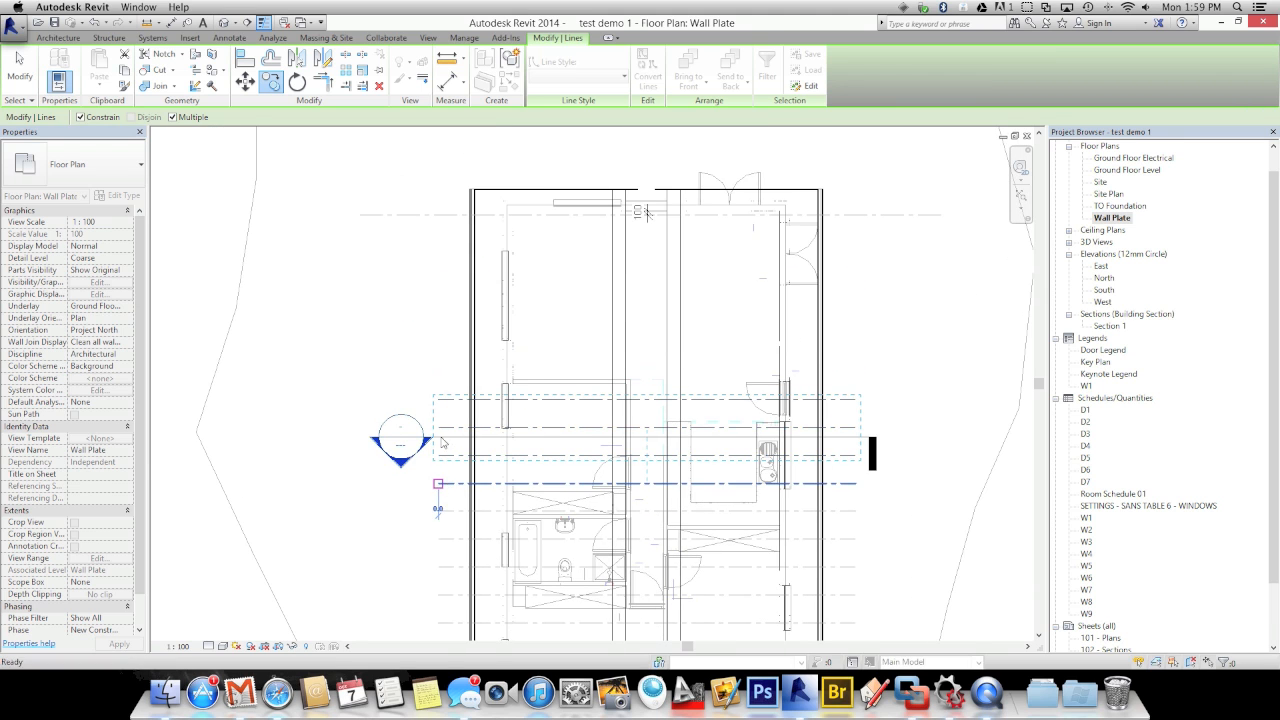
click(438, 402)
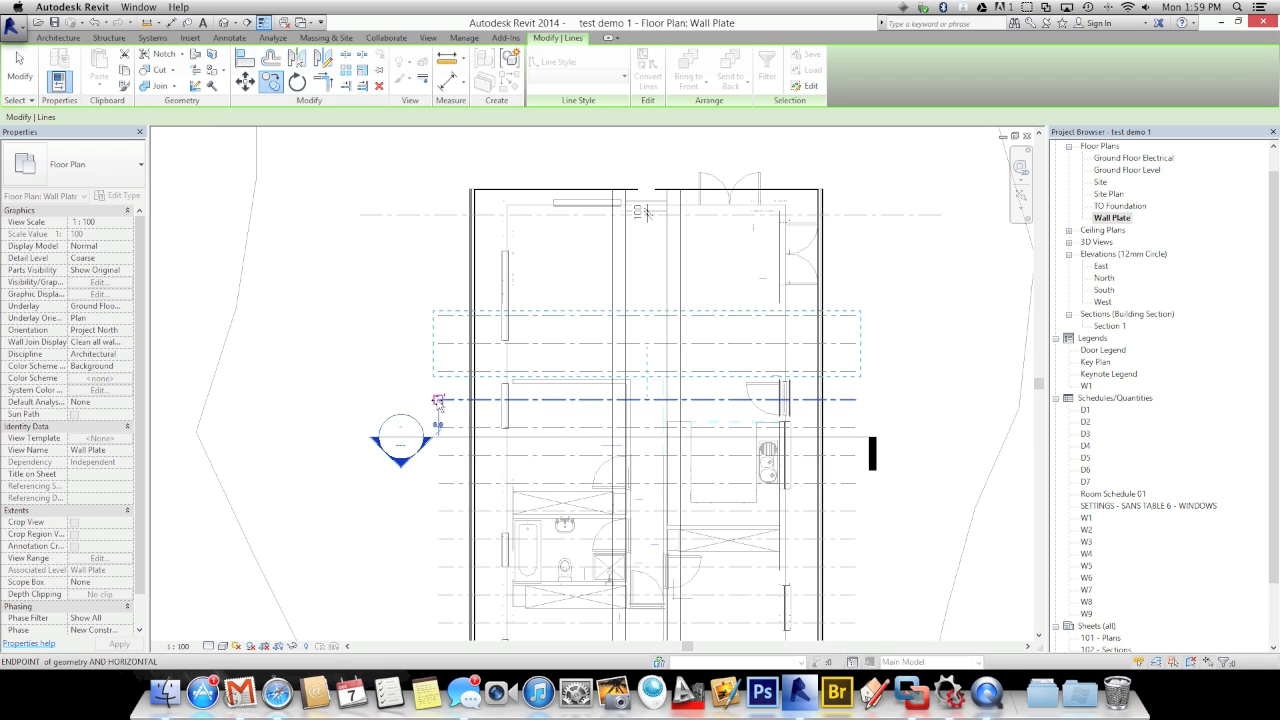
click(438, 318)
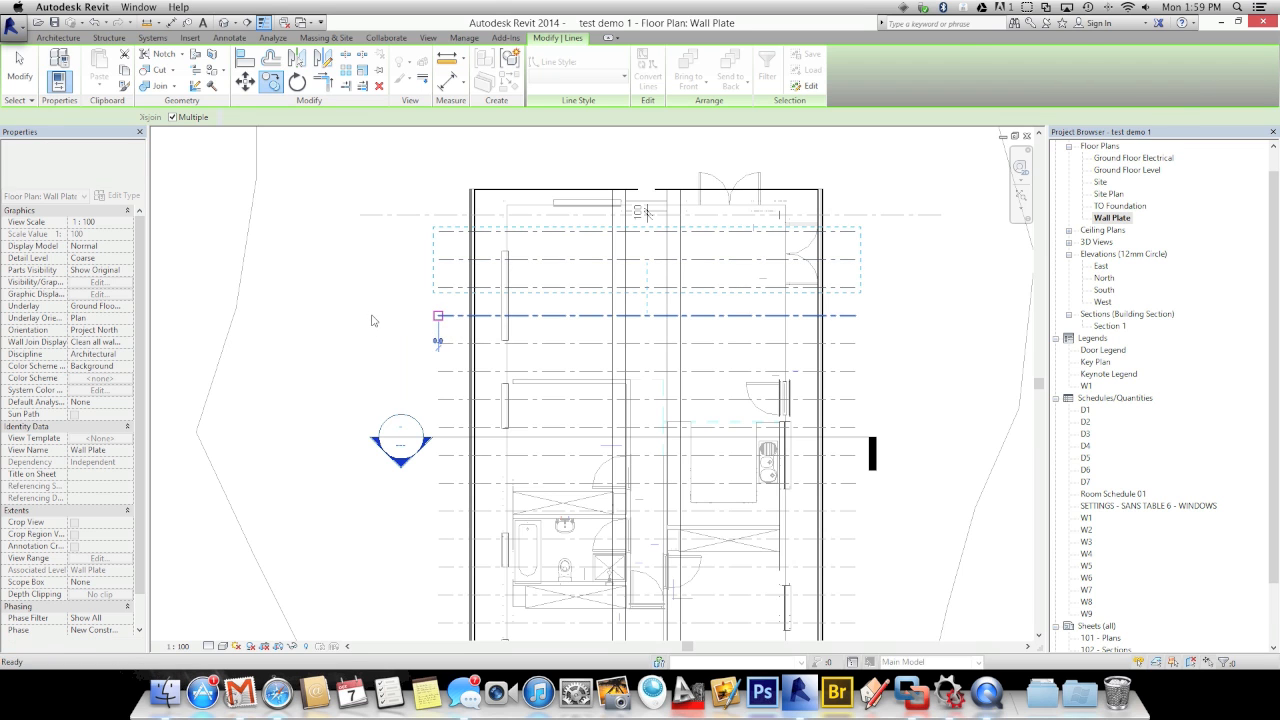
key(Escape)
- Place a continuous aligned dimension string outside the house through every horizontal centre line, from the lowest to the uppermost
scroll(375, 315, down, 2)
scroll(397, 289, down, 1)
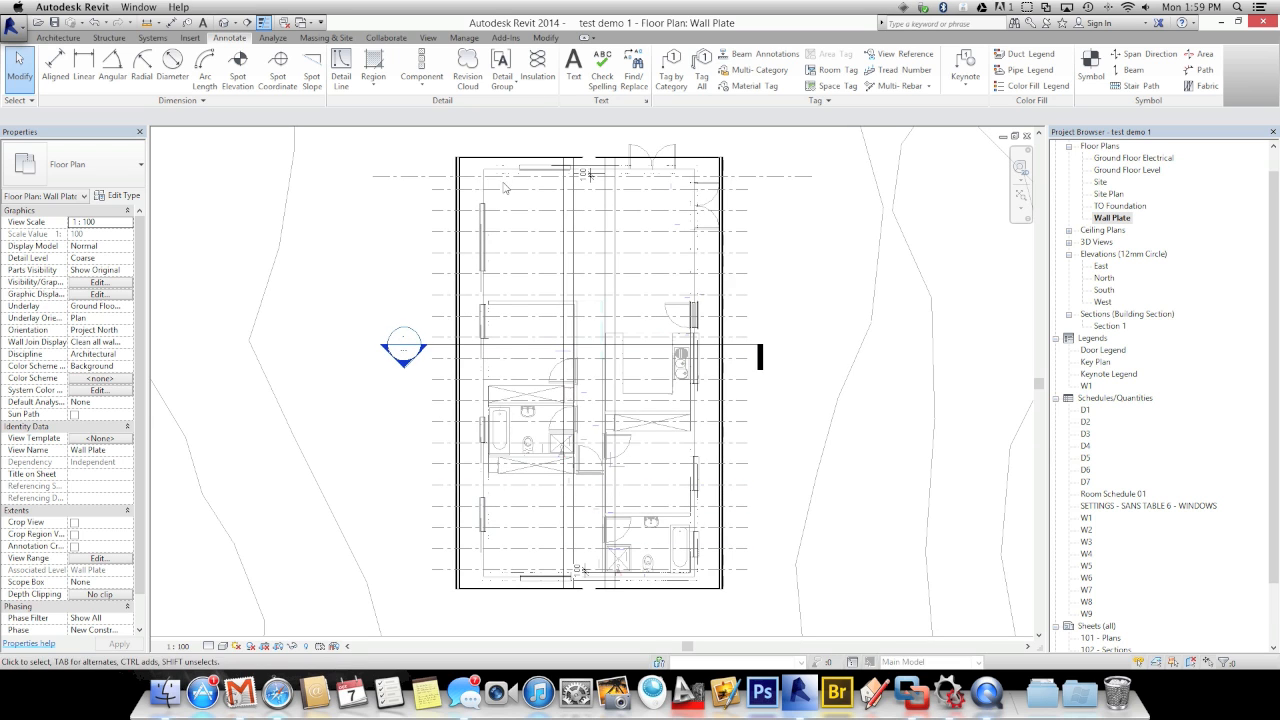
scroll(437, 182, up, 3)
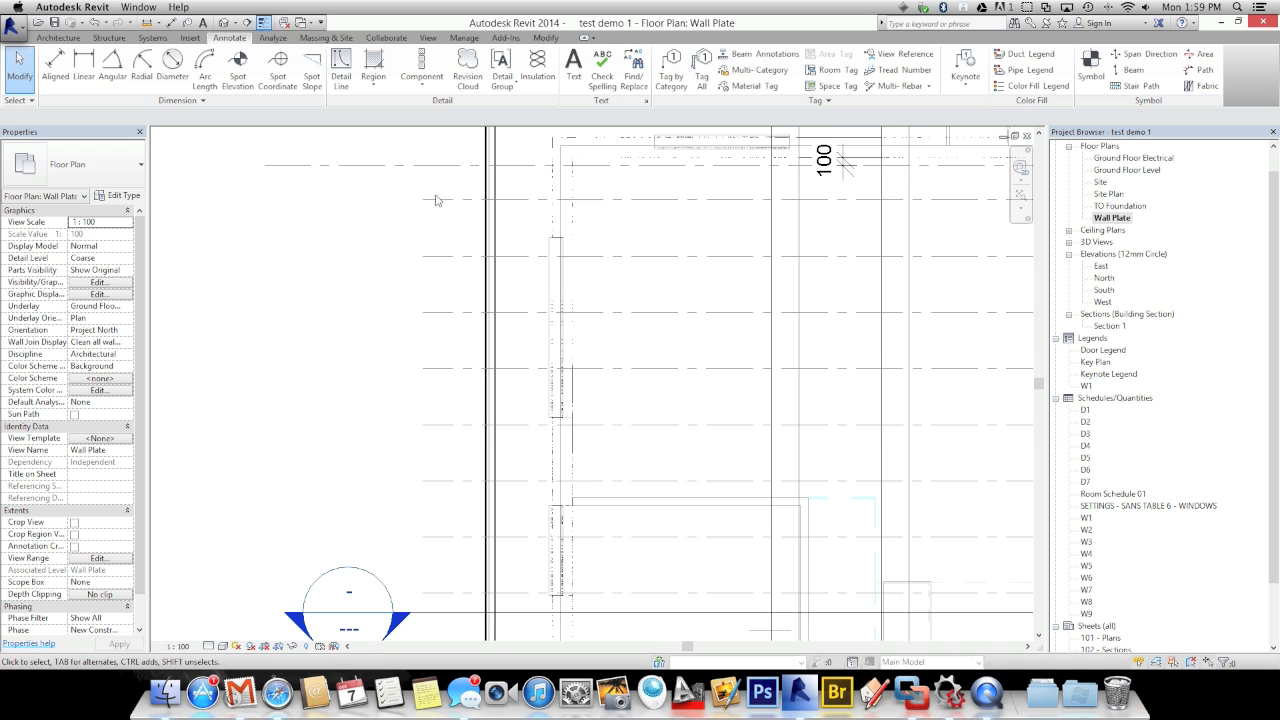
scroll(430, 380, down, 2)
scroll(400, 430, down, 3)
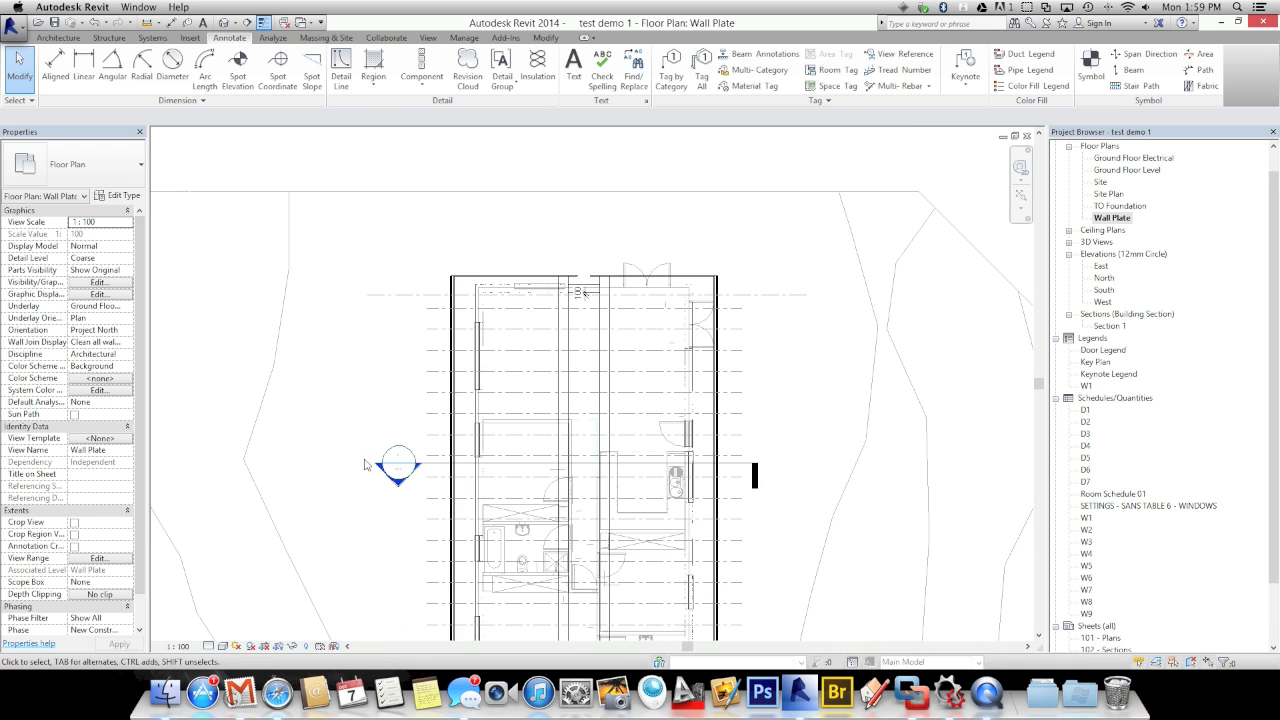
key(d)
key(i)
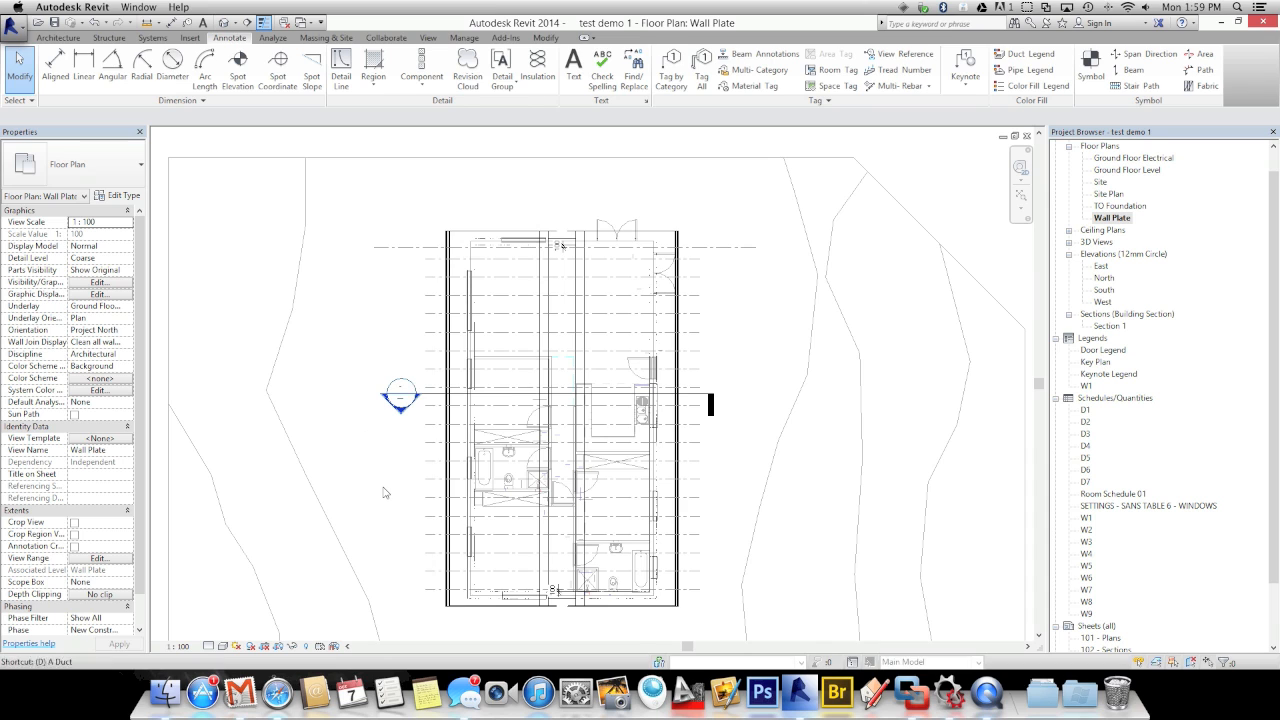
click(436, 587)
click(434, 570)
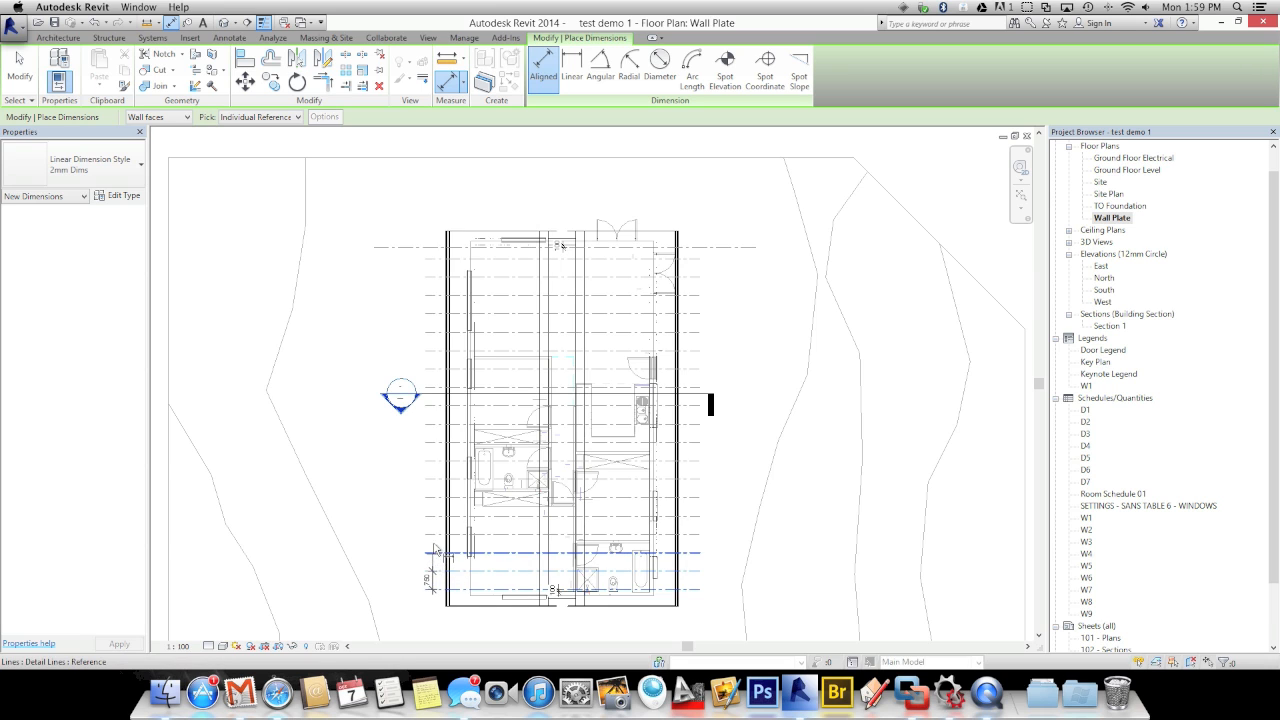
click(434, 536)
click(436, 499)
click(435, 480)
click(434, 463)
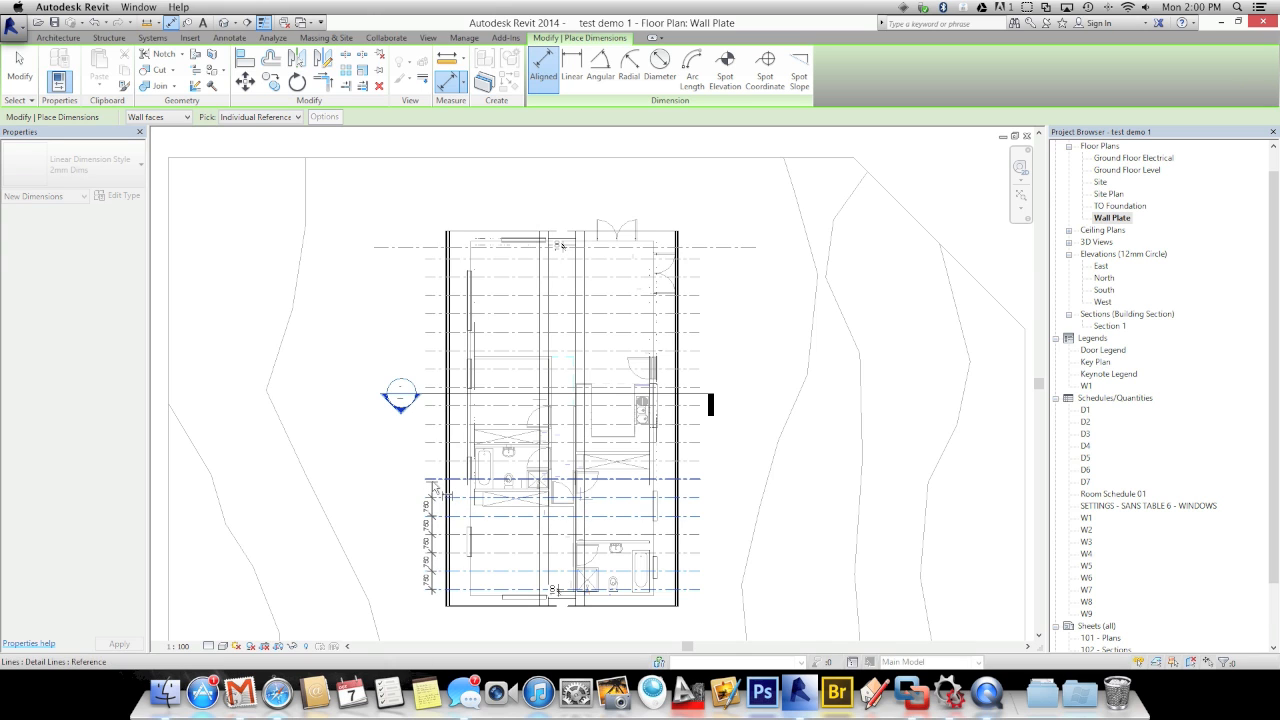
click(435, 442)
click(435, 423)
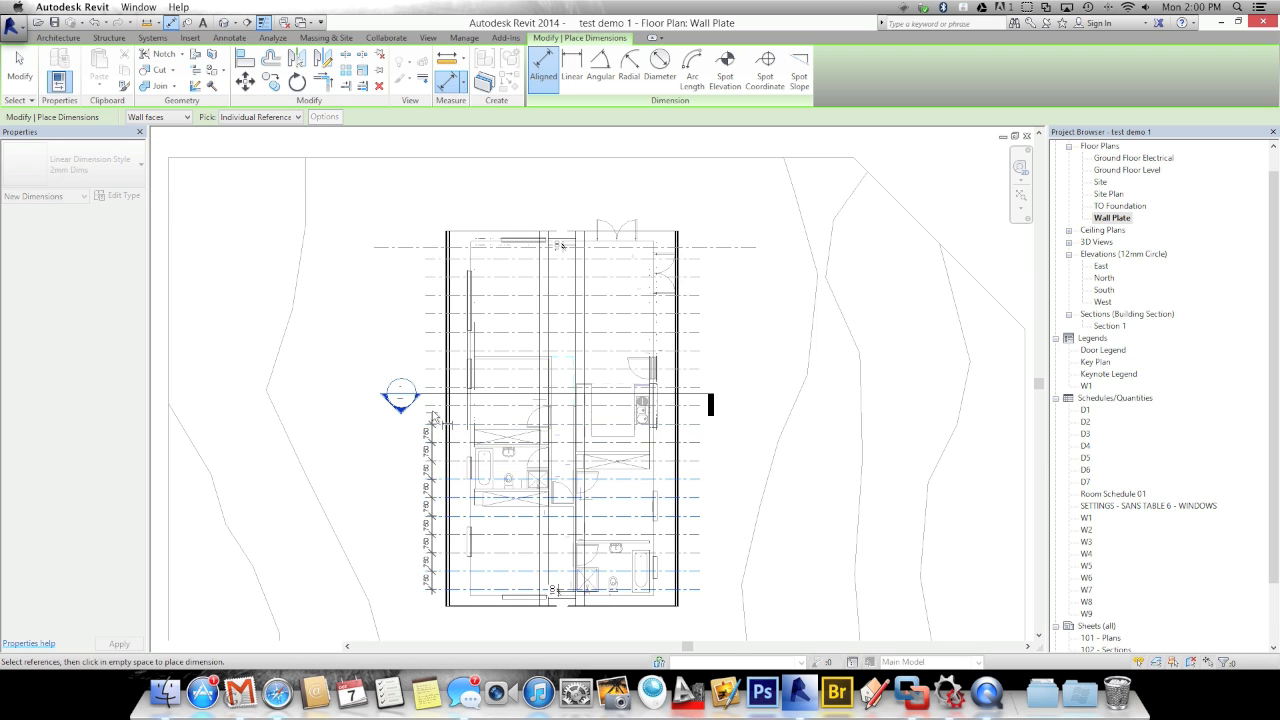
click(434, 405)
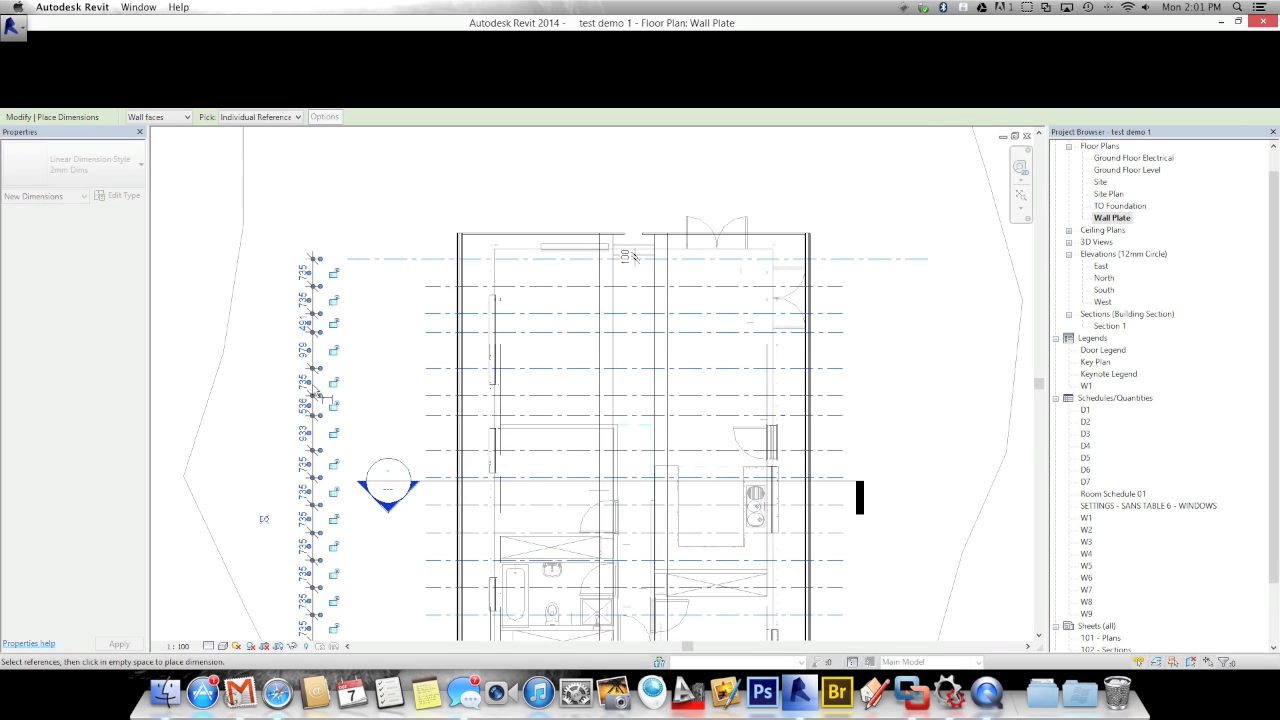
- Apply the equality constraint to the dimension string so that all the centre lines are evenly spaced
click(272, 505)
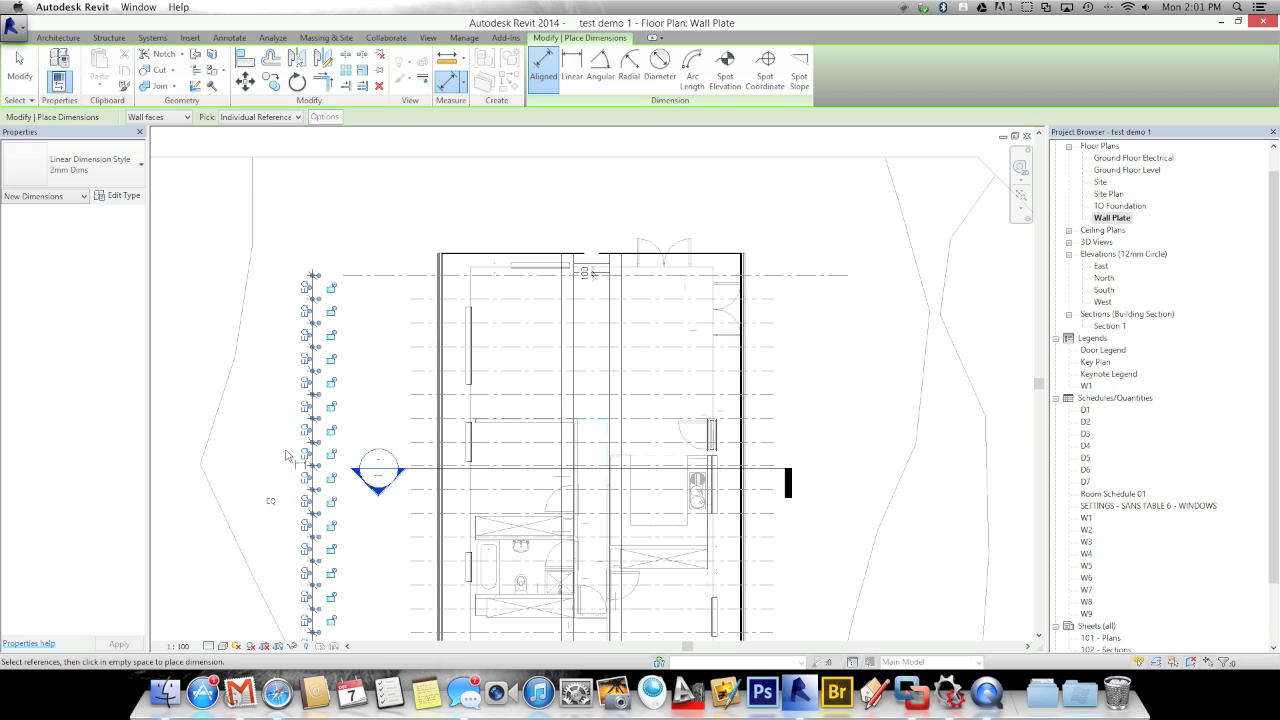
middle_drag(406, 292, 406, 223)
scroll(399, 250, down, 1)
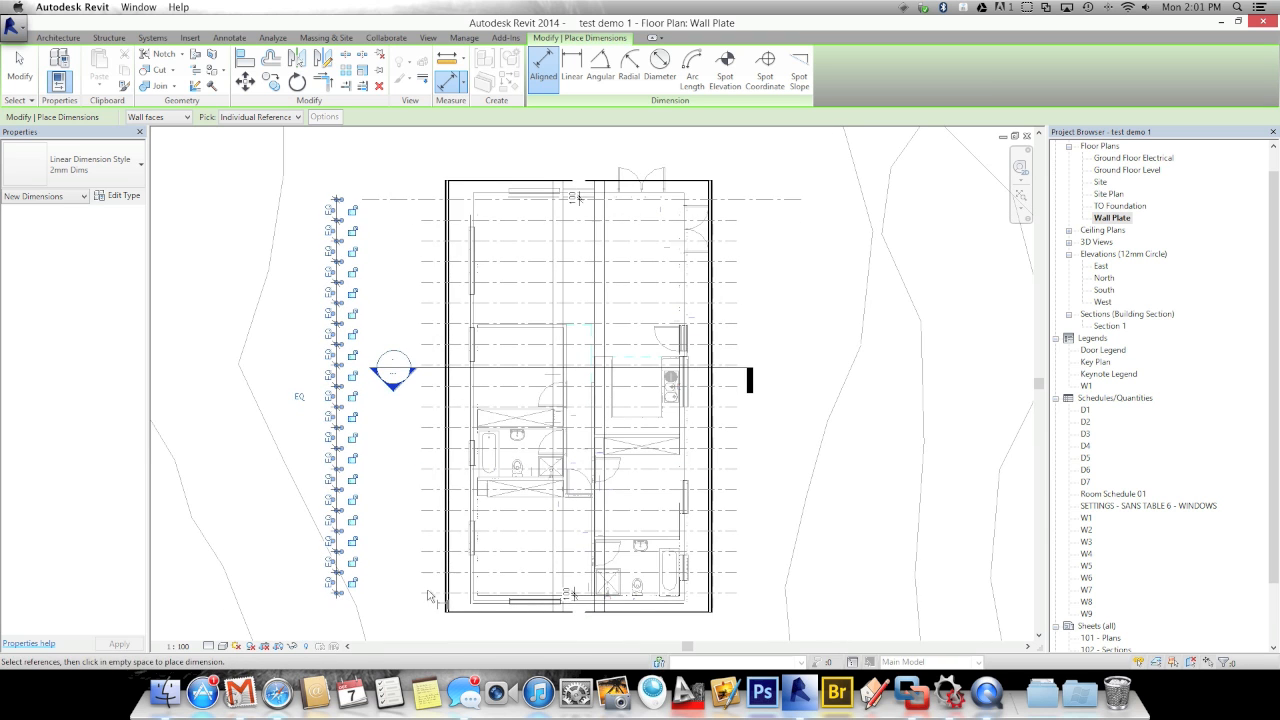
scroll(428, 596, up, 3)
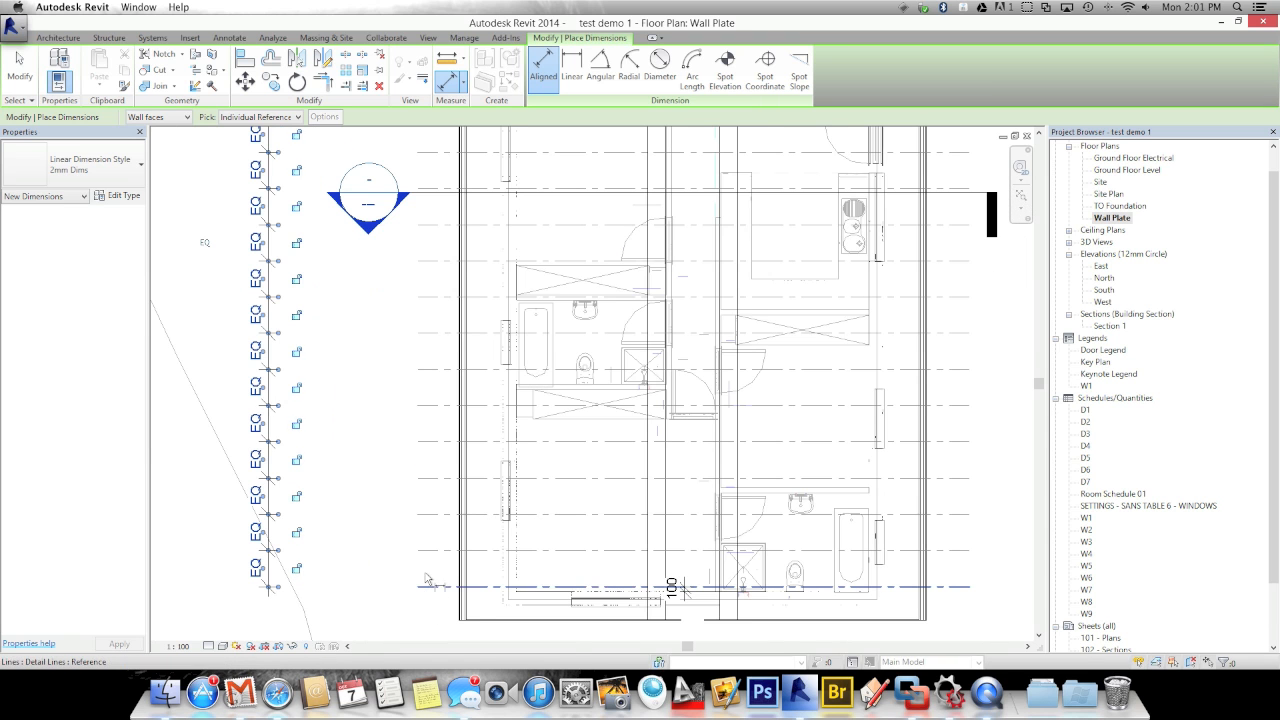
- Dimension the spacing between the two lowest centre lines and between two adjacent centre lines beside the upper bathroom
click(426, 582)
click(427, 550)
click(401, 566)
click(437, 306)
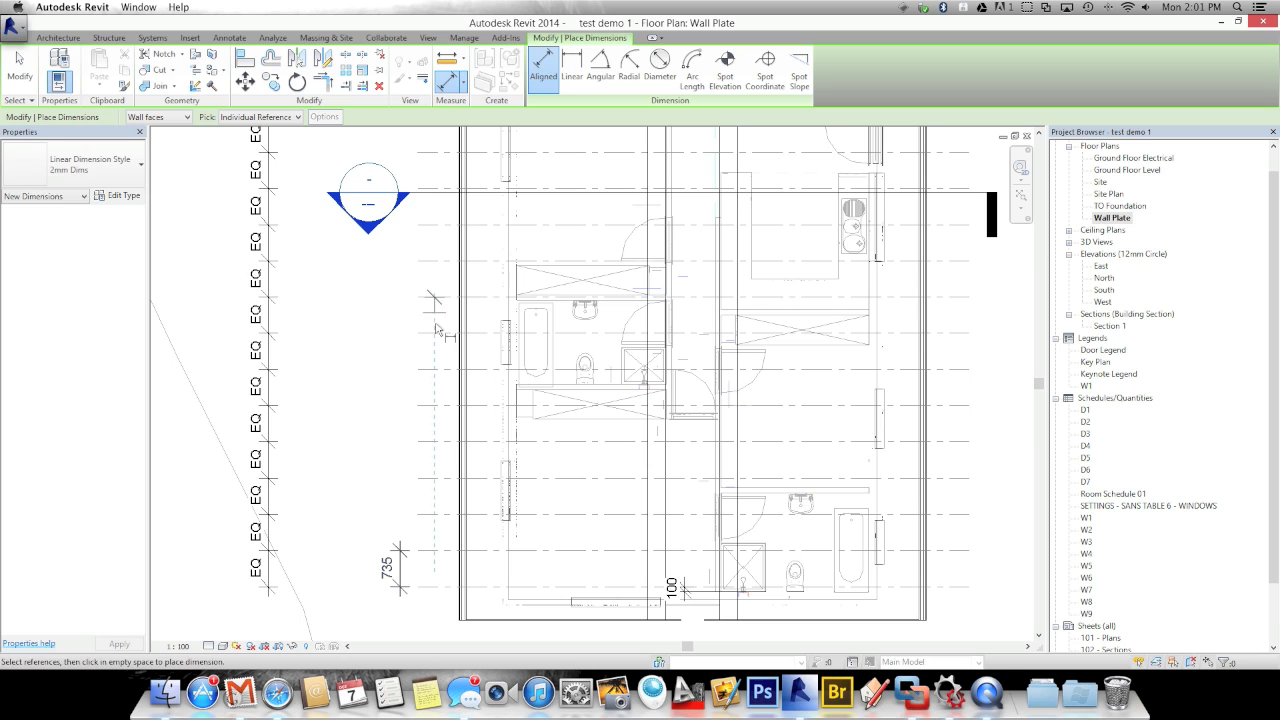
click(436, 334)
click(377, 326)
scroll(370, 328, down, 3)
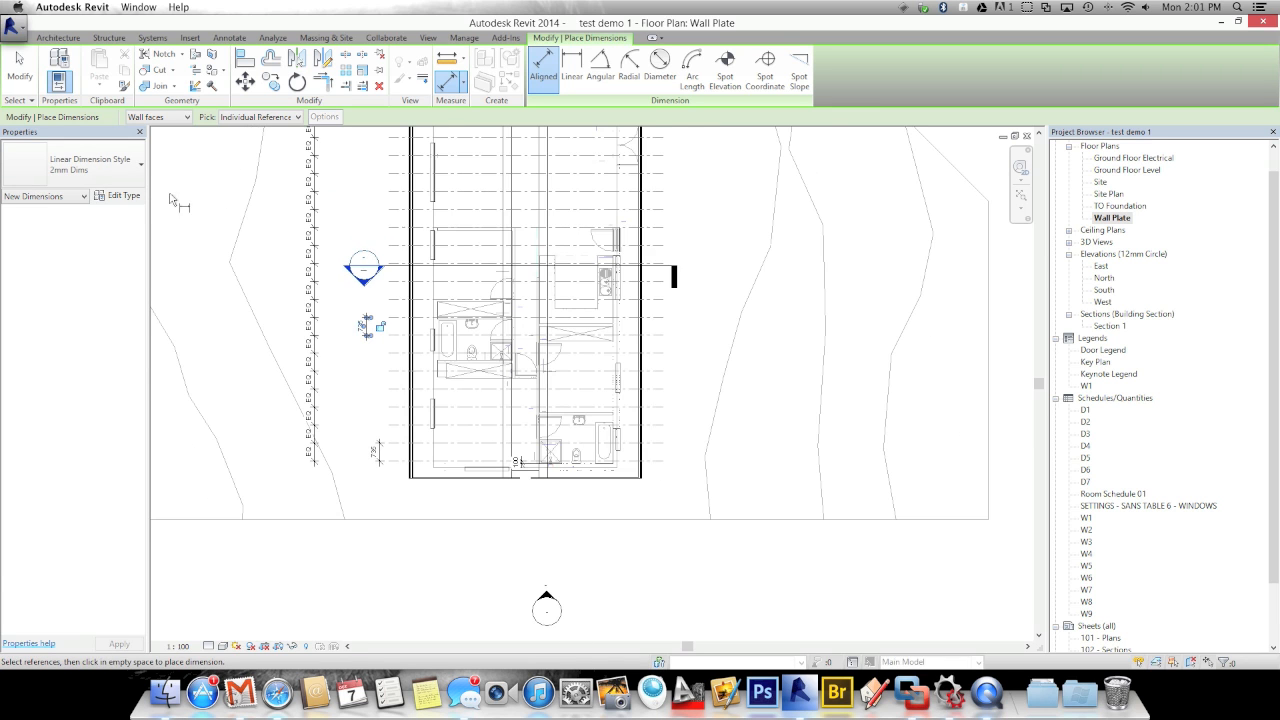
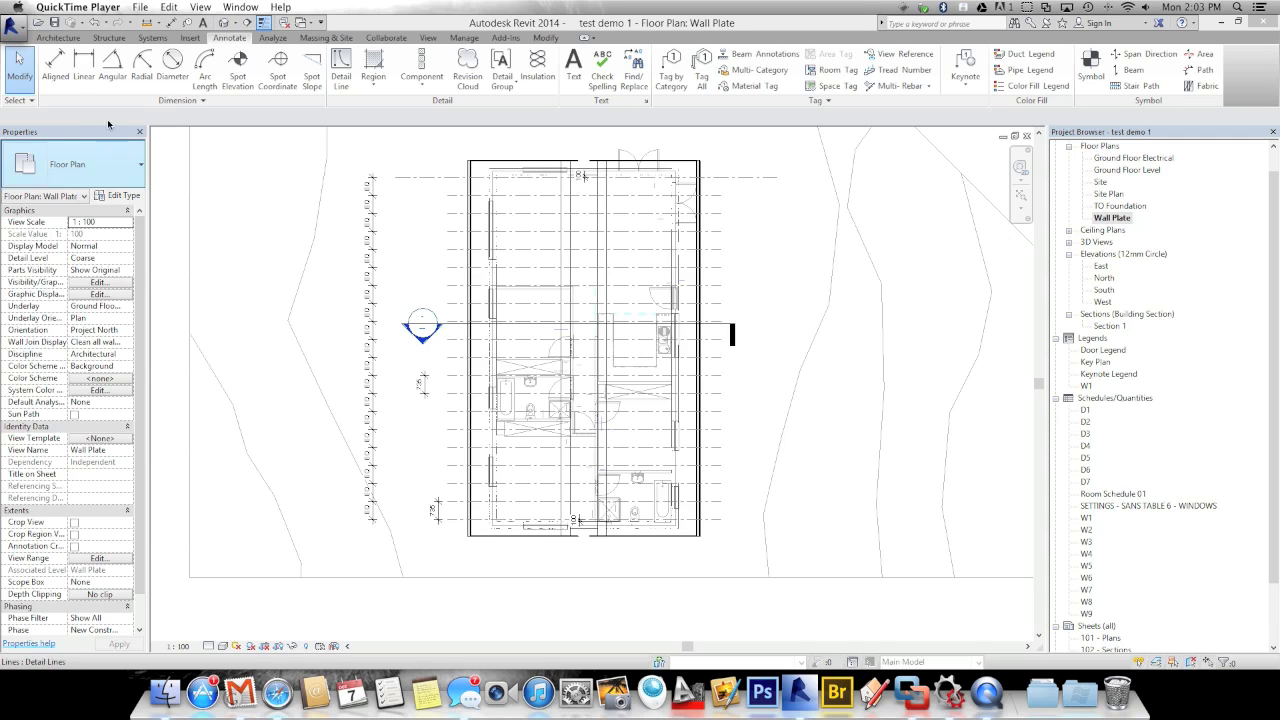
- Draw a horizontal reference plane across the full width of the house, just below the section line
click(56, 50)
click(57, 38)
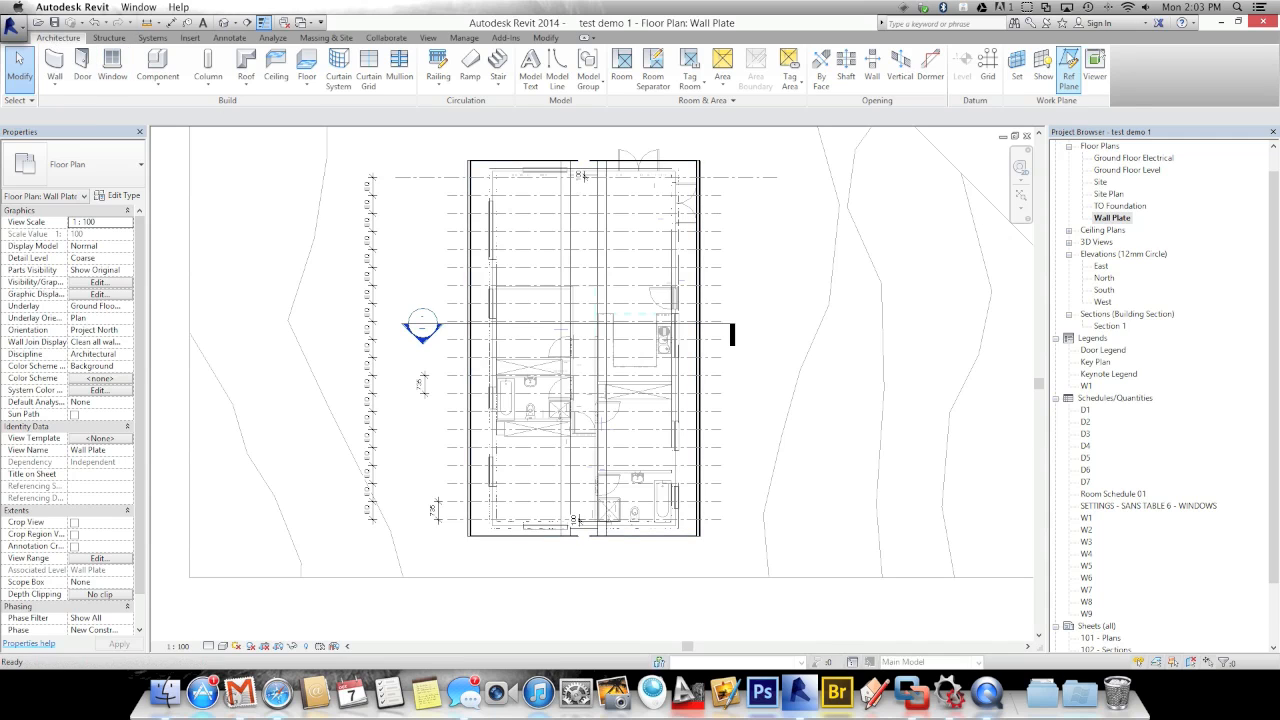
click(1068, 70)
scroll(415, 348, up, 1)
scroll(422, 345, up, 2)
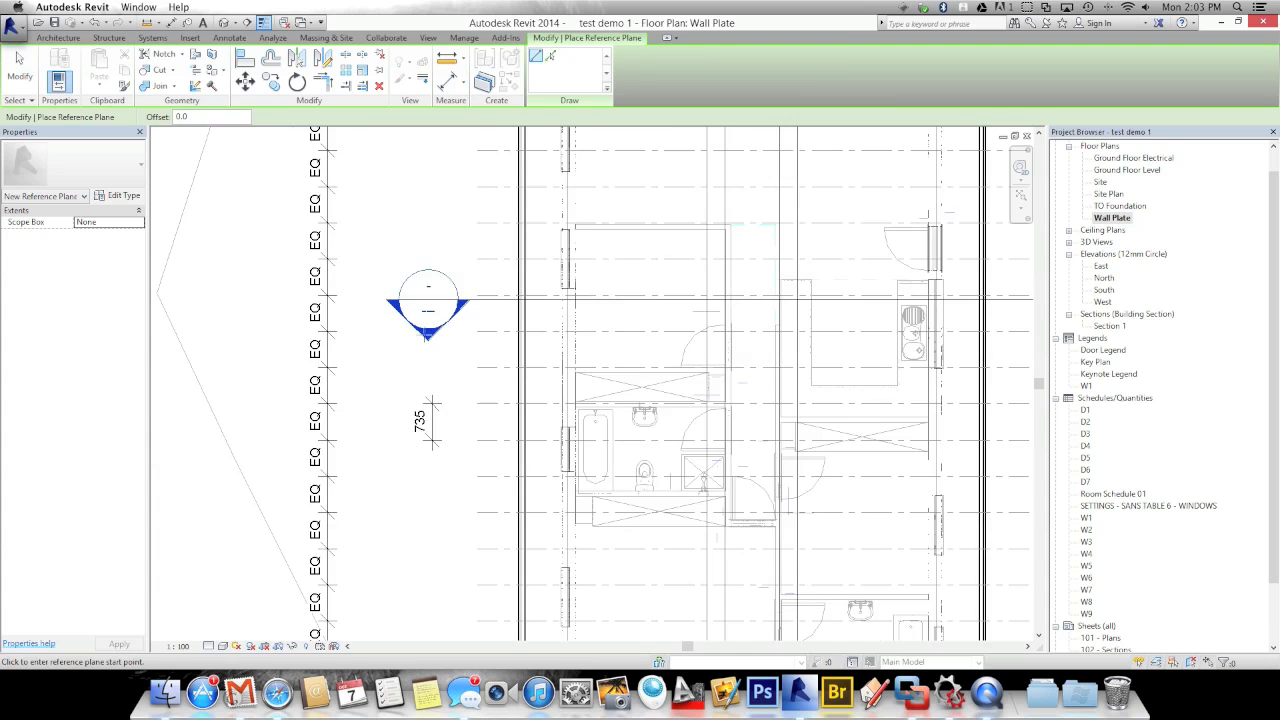
scroll(434, 343, down, 1)
scroll(437, 348, down, 1)
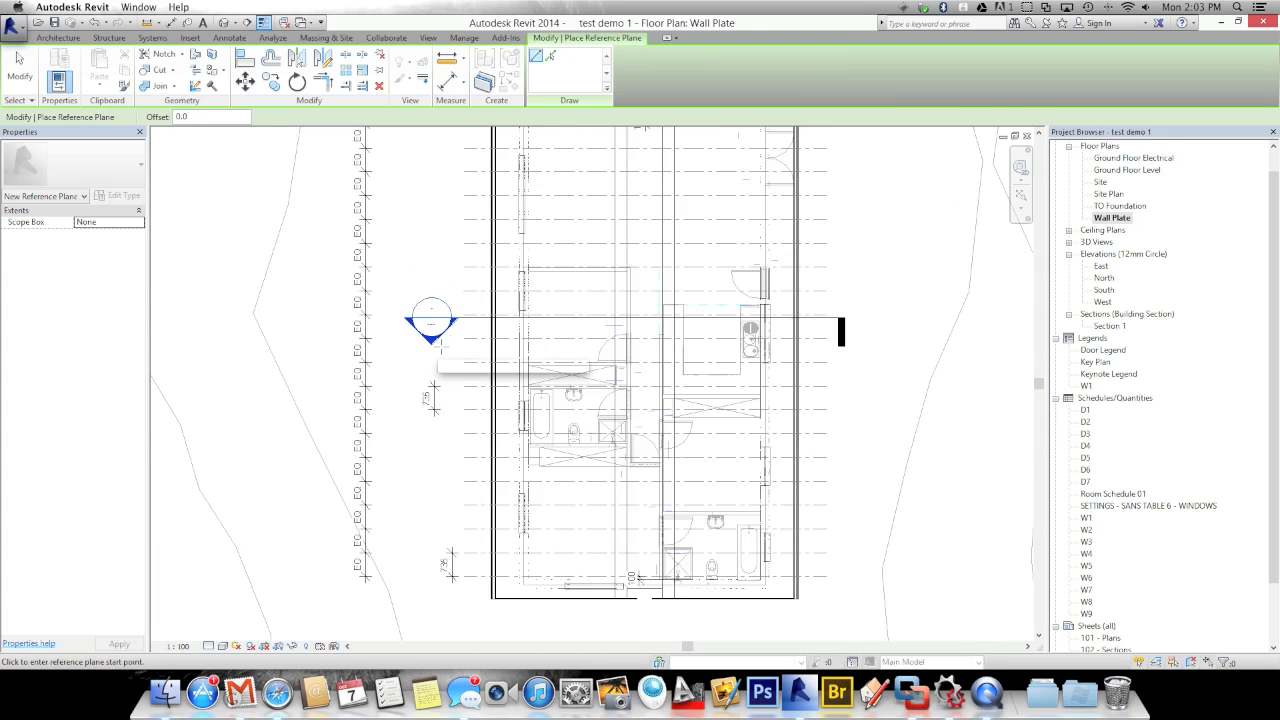
click(404, 373)
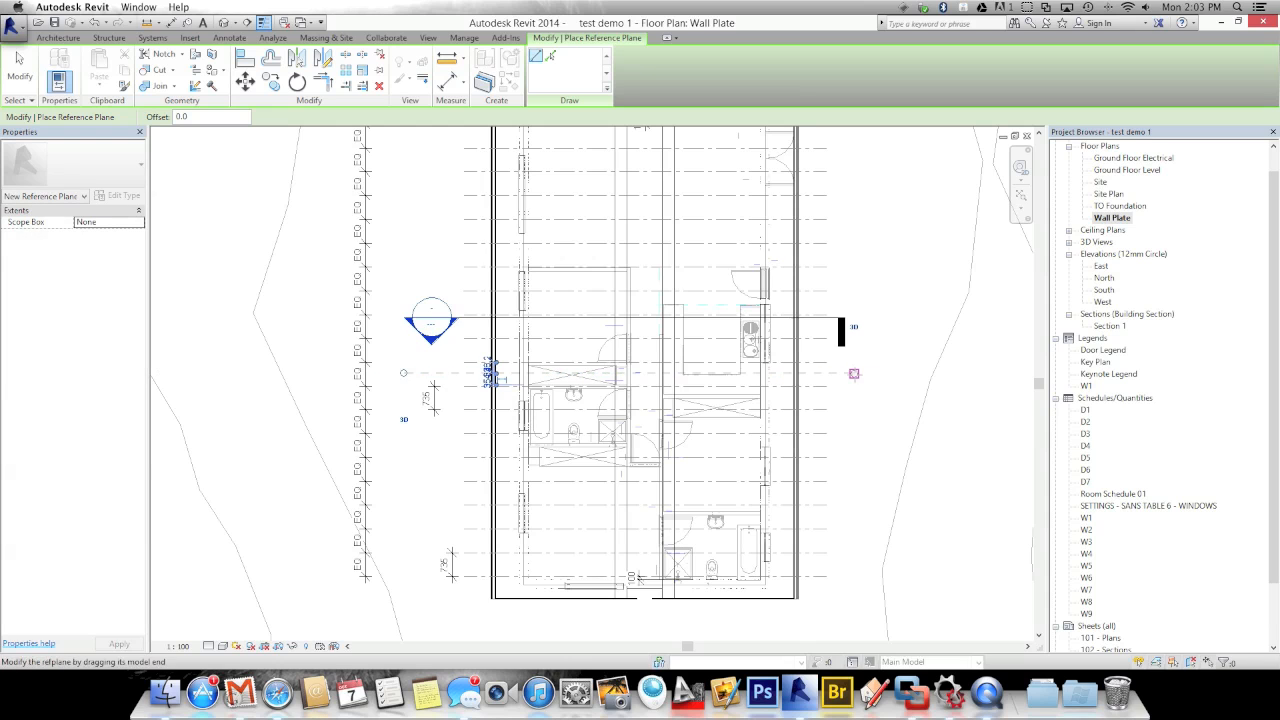
click(853, 384)
- Name the new reference plane Truss 01
key(Escape)
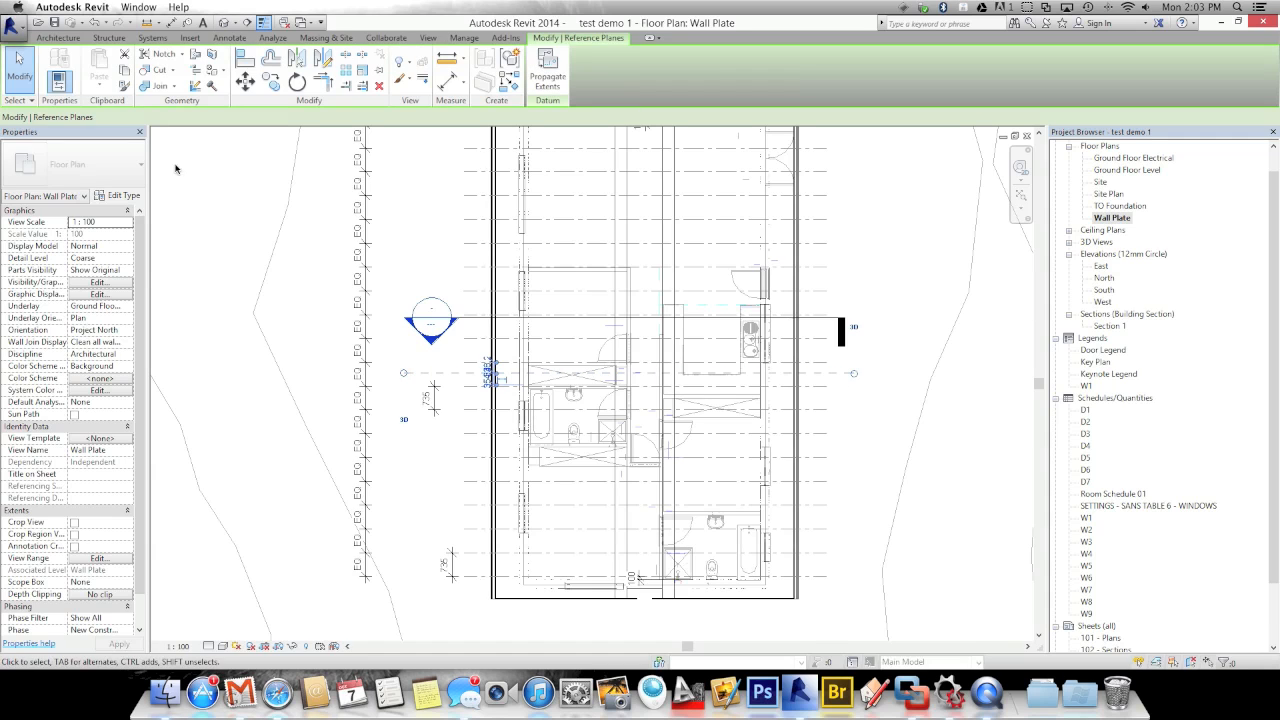
click(95, 221)
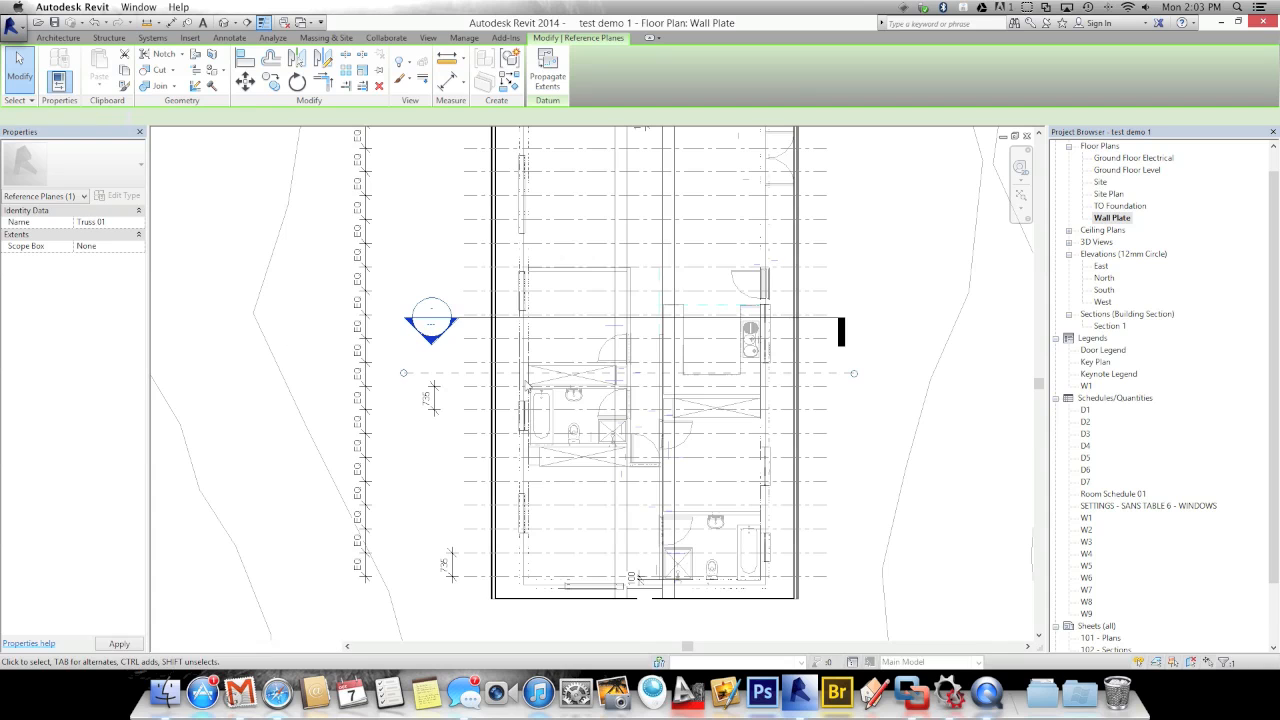
click(306, 351)
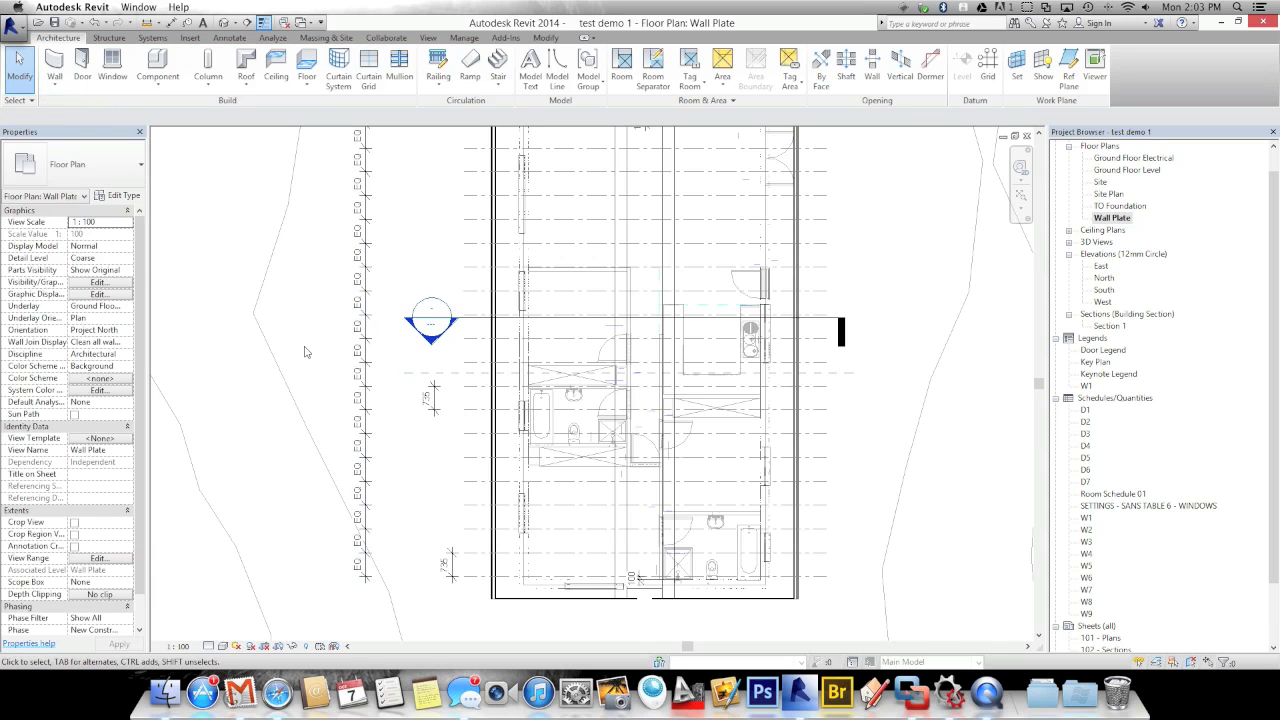
- Open Section 1 and draw a horizontal construction detail line about 10300 mm long across the house, offset 38 mm above the Wall Plate level
double_click(432, 330)
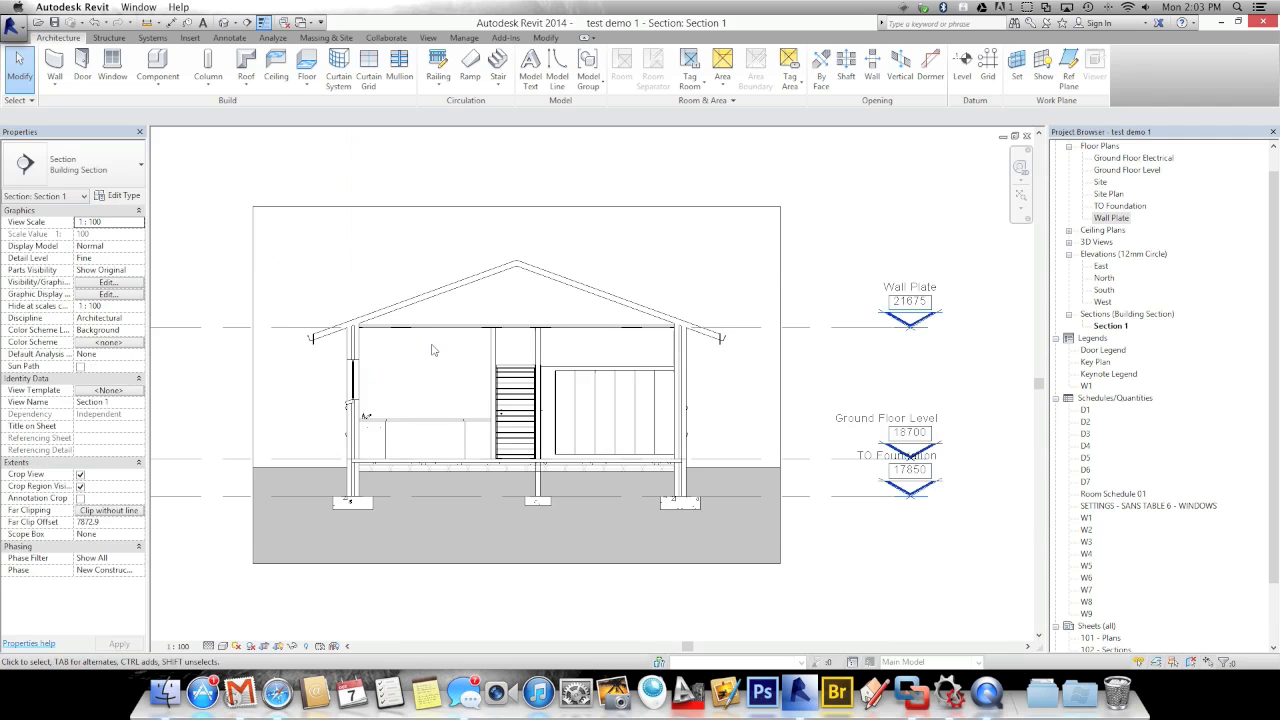
scroll(427, 370, up, 2)
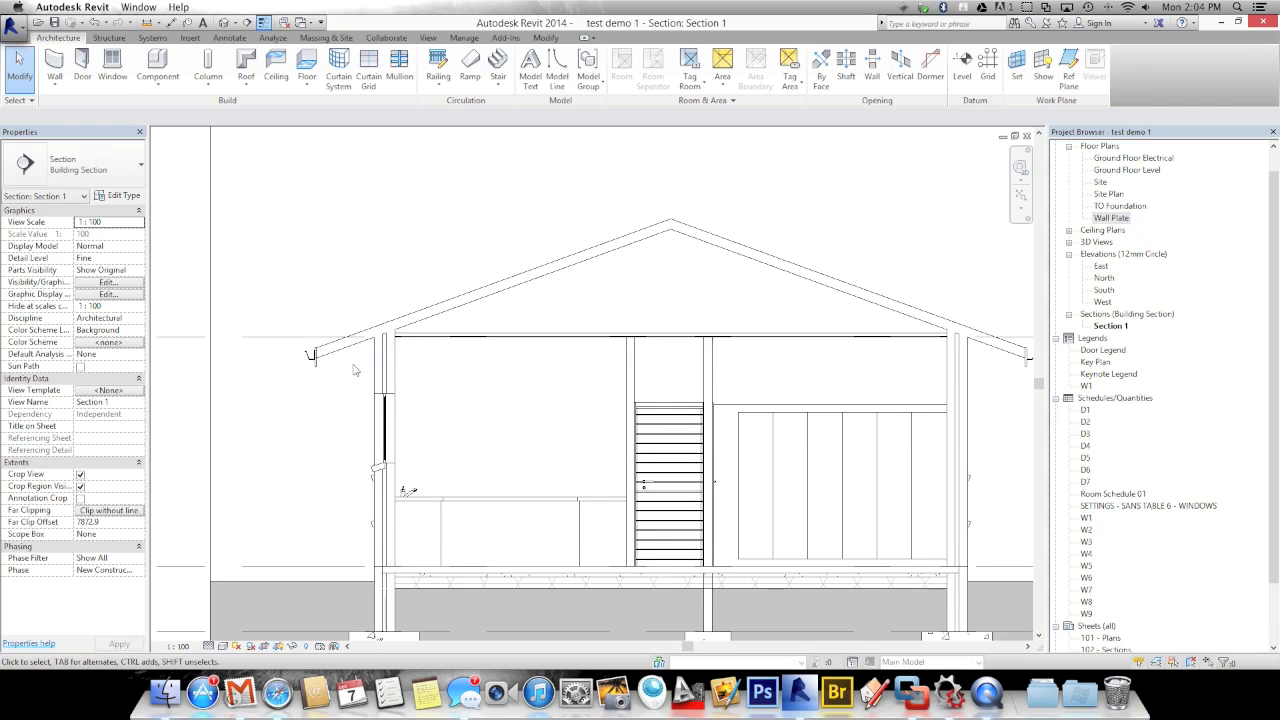
scroll(339, 403, up, 3)
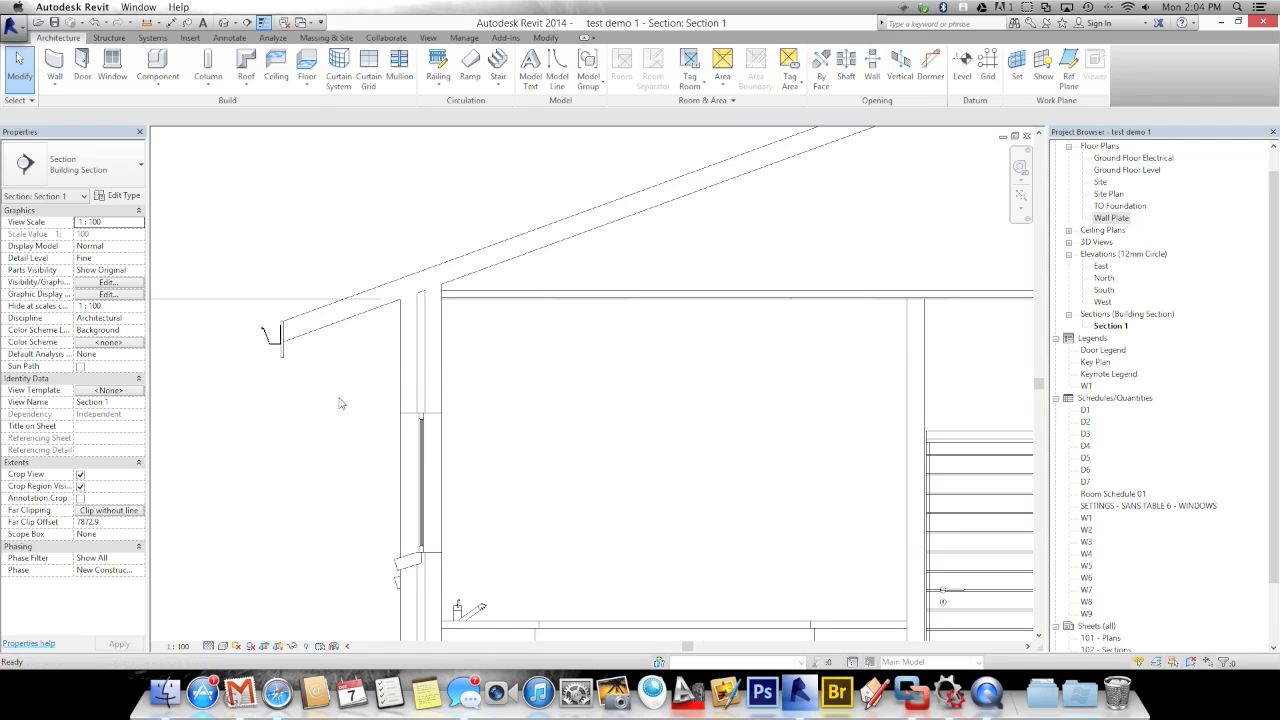
key(d)
key(l)
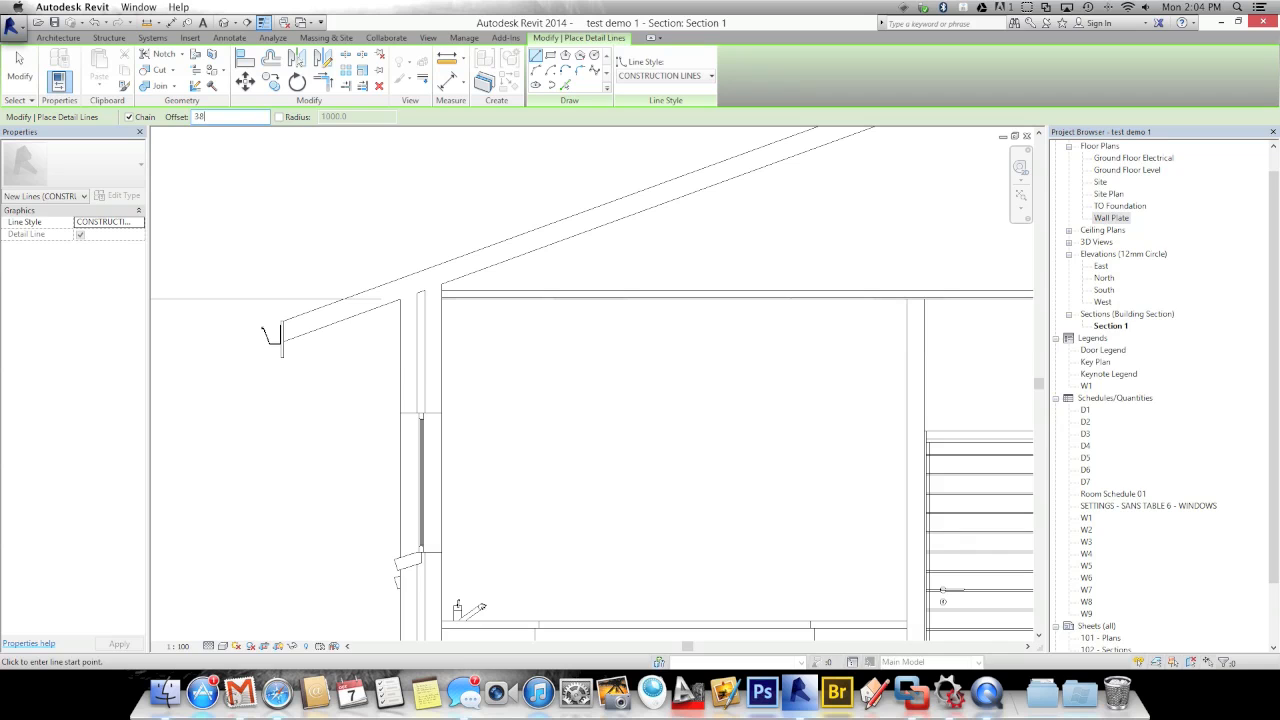
click(195, 295)
scroll(238, 295, down, 4)
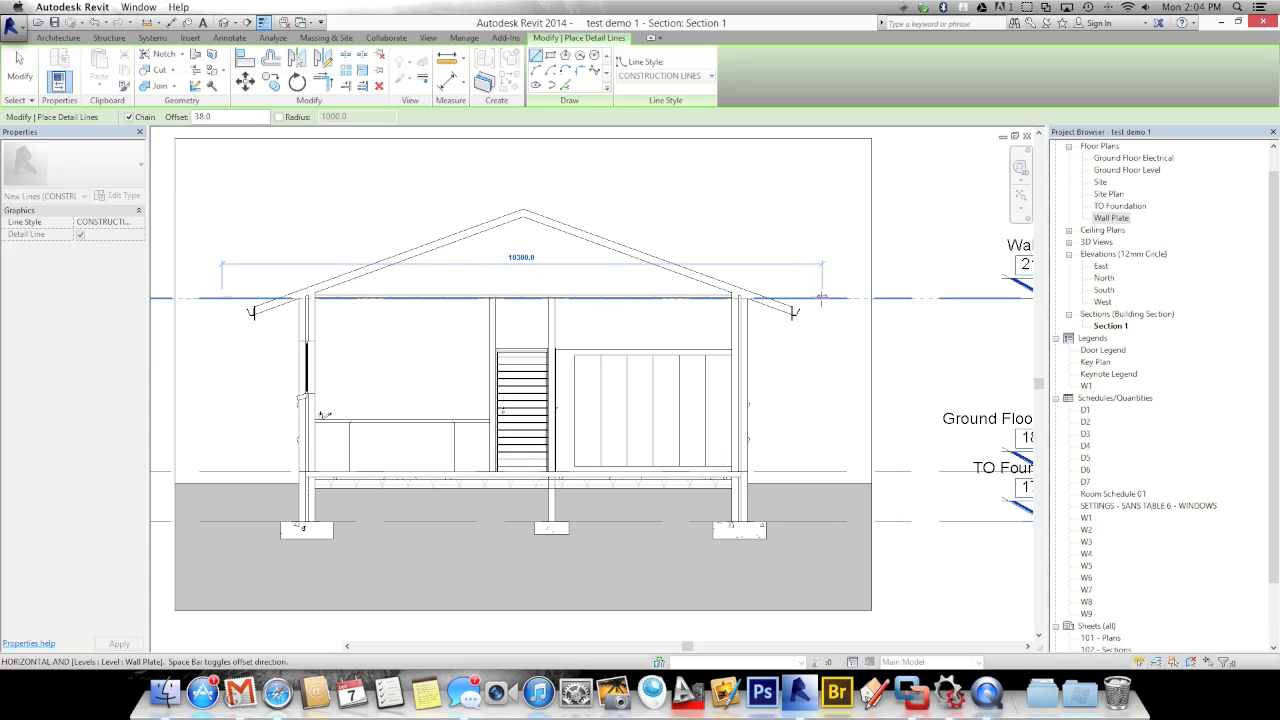
click(821, 297)
scroll(816, 298, up, 5)
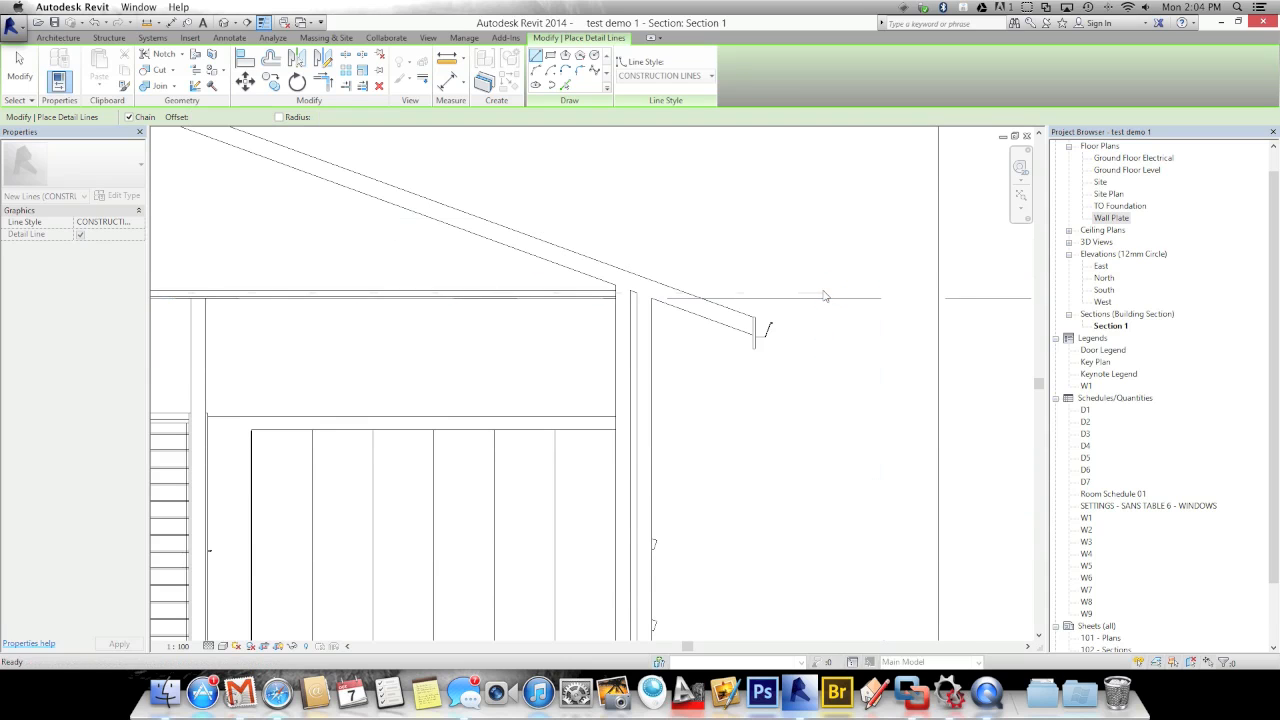
key(Escape)
key(Escape)
- Change the line style of the new horizontal detail line above the Wall Plate level
click(816, 298)
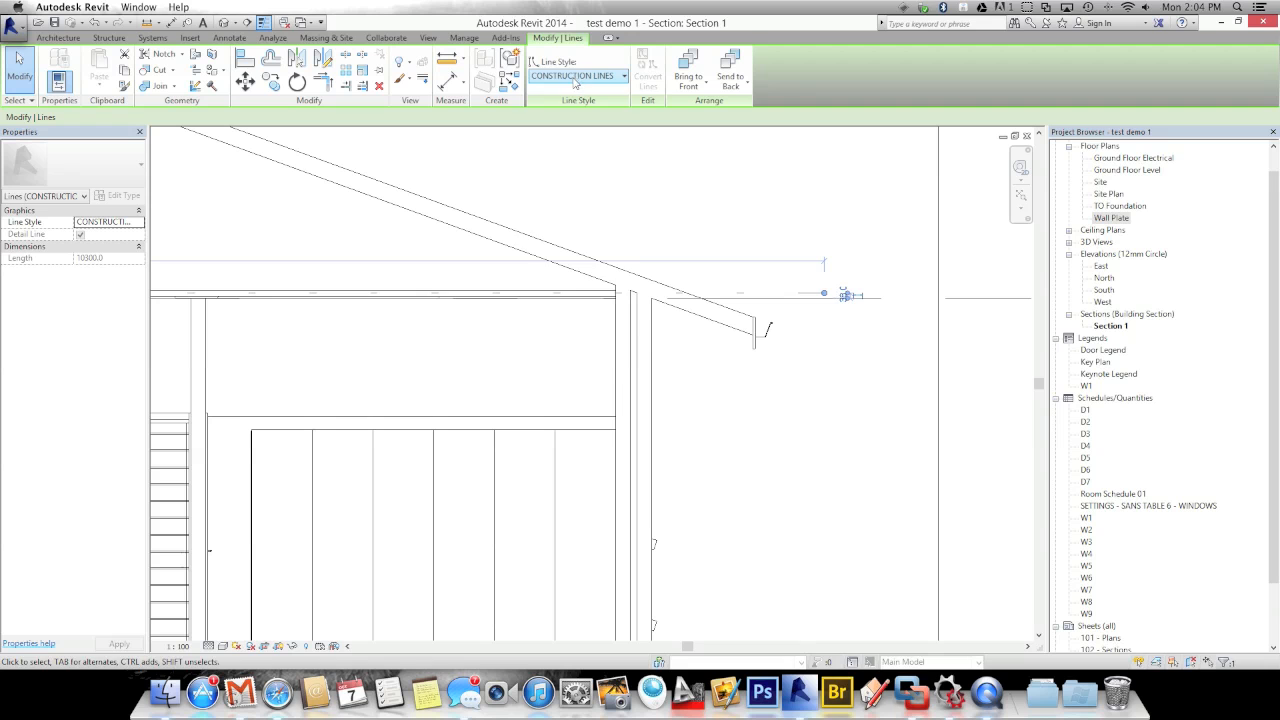
click(575, 76)
scroll(576, 106, up, 1)
click(575, 110)
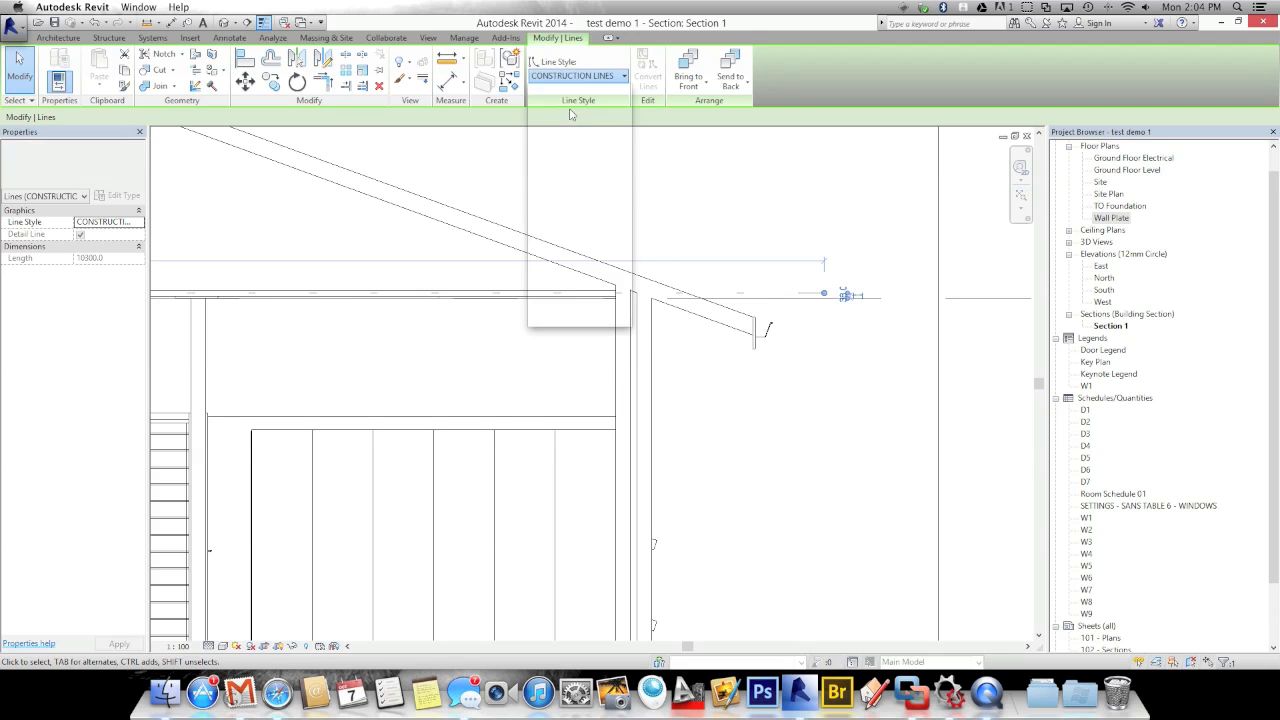
scroll(728, 227, down, 2)
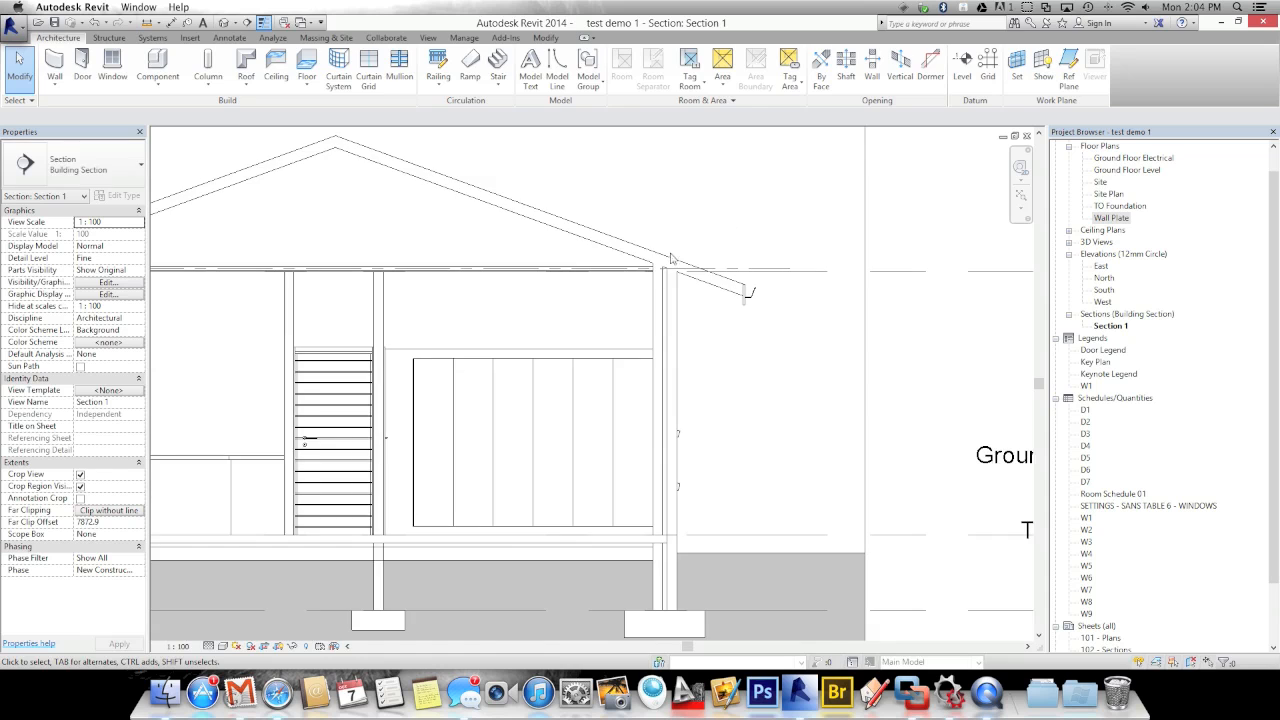
middle_drag(521, 317, 663, 328)
middle_drag(470, 318, 643, 323)
scroll(452, 322, up, 2)
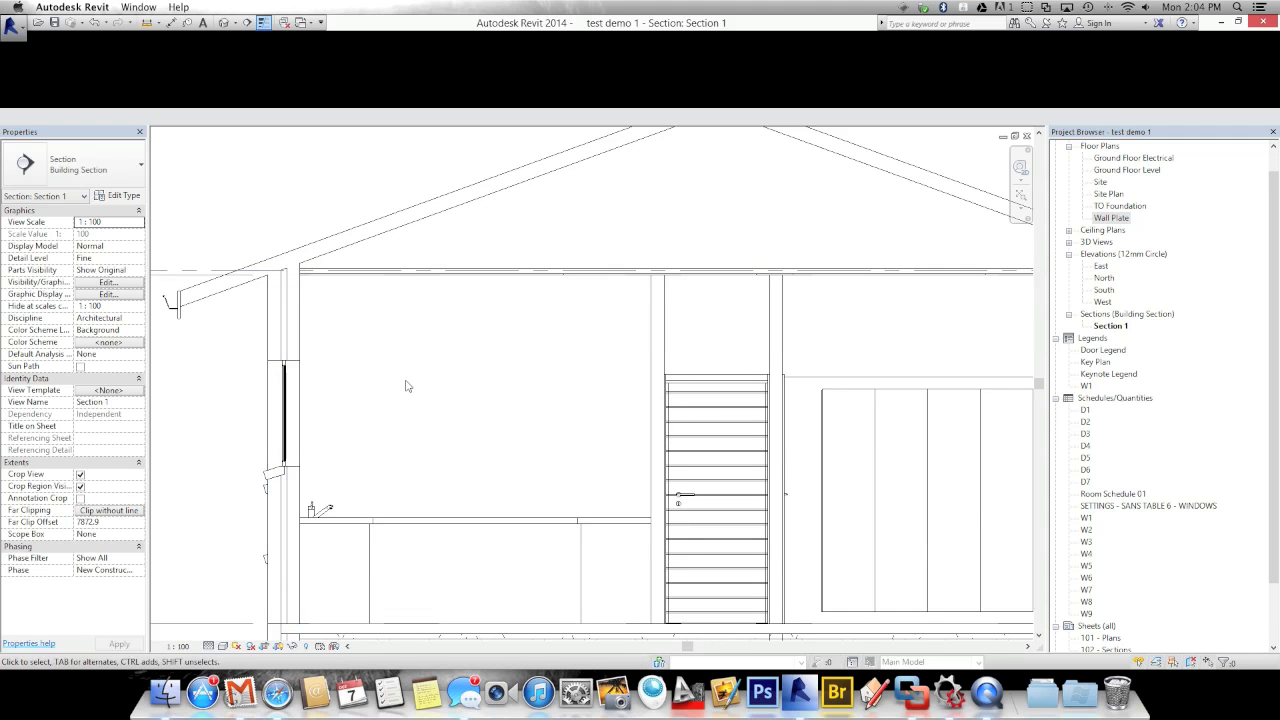
scroll(587, 414, down, 3)
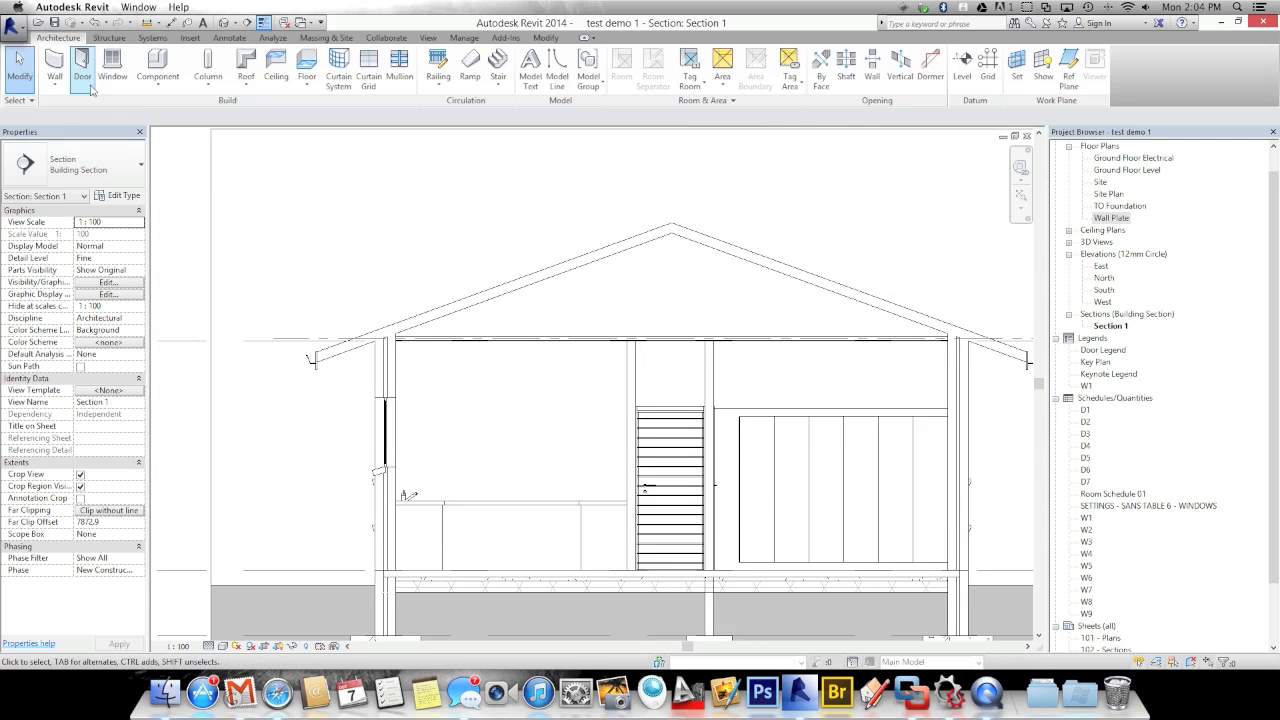
- Start an in-place model component in the Roofs category and name it as a truss
click(157, 88)
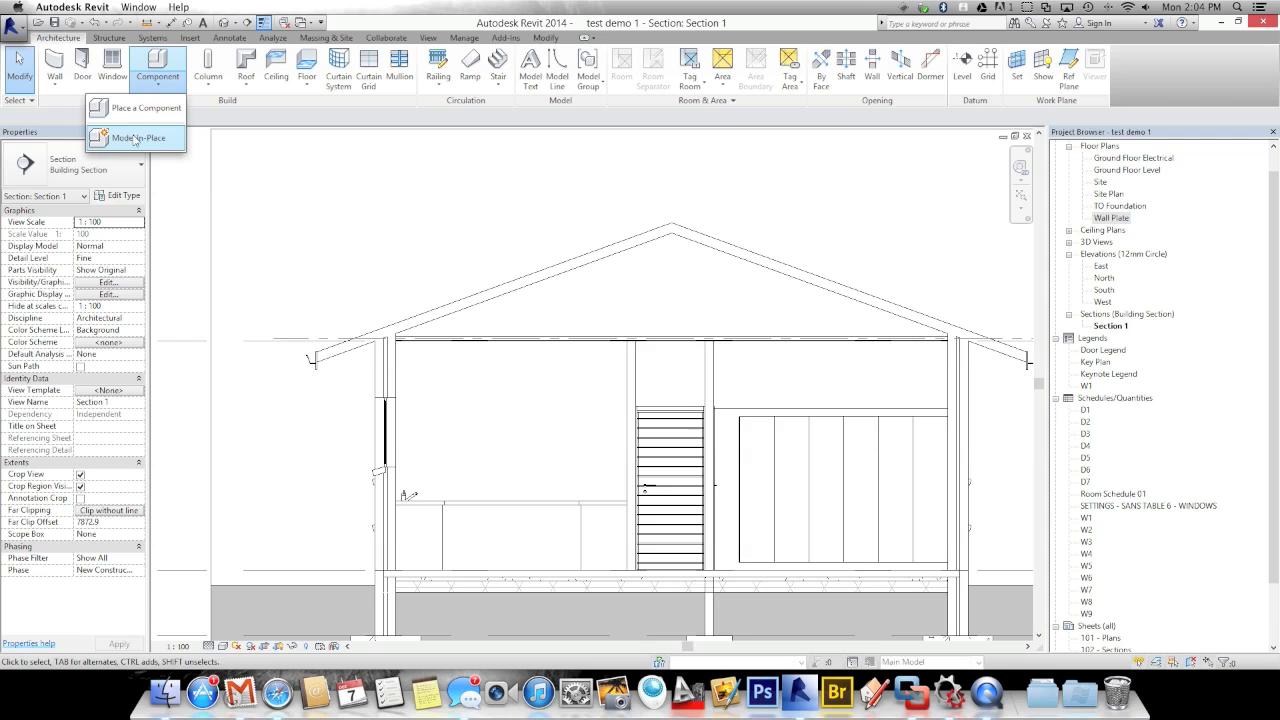
drag(733, 266, 731, 355)
scroll(731, 345, up, 2)
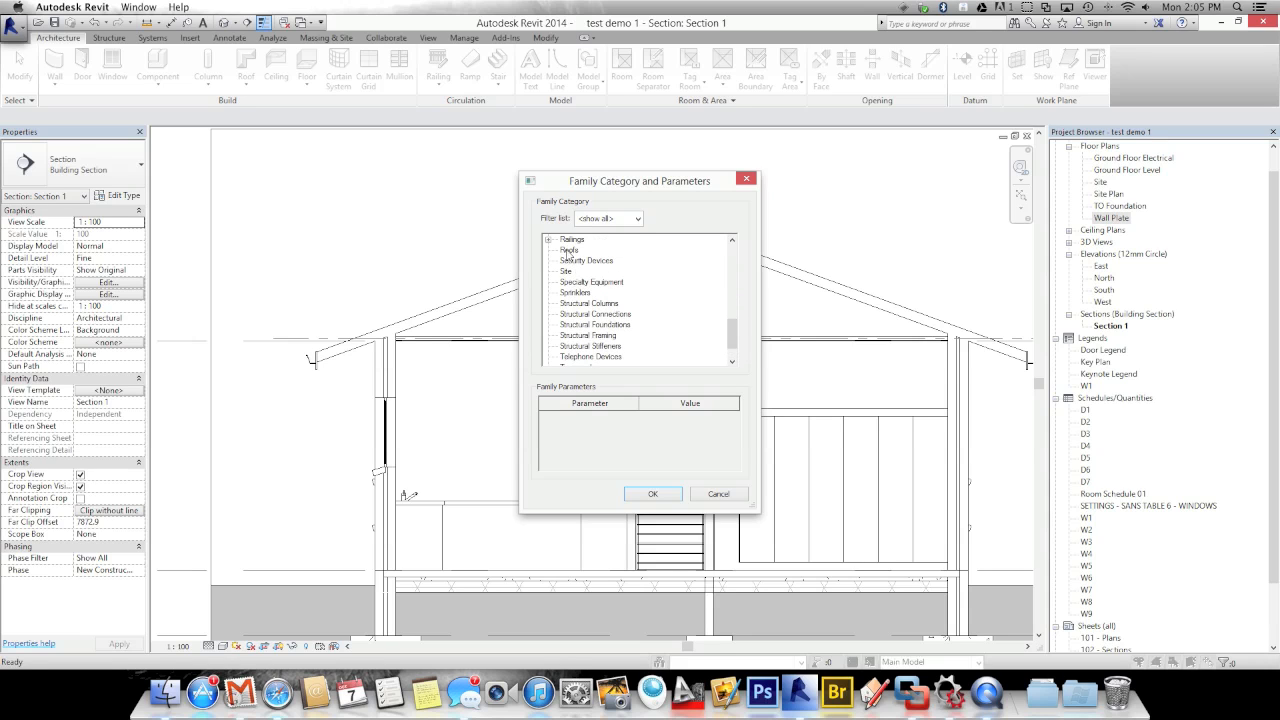
click(652, 494)
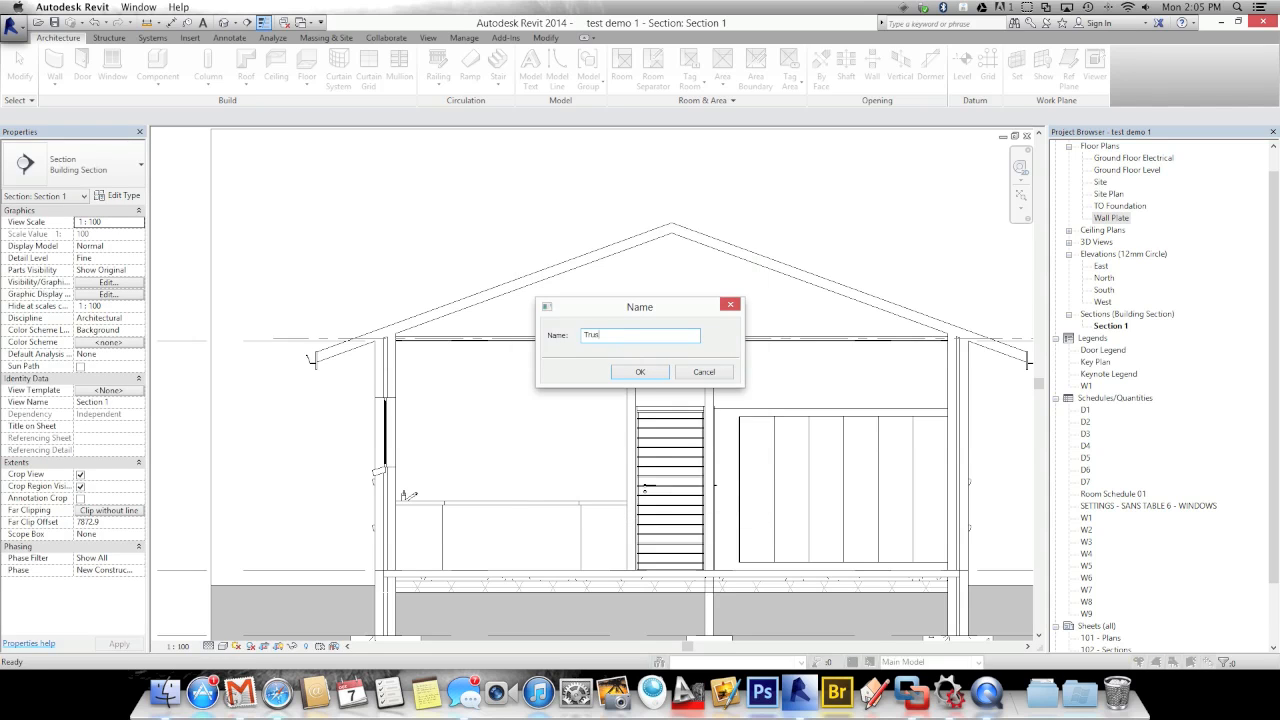
click(620, 373)
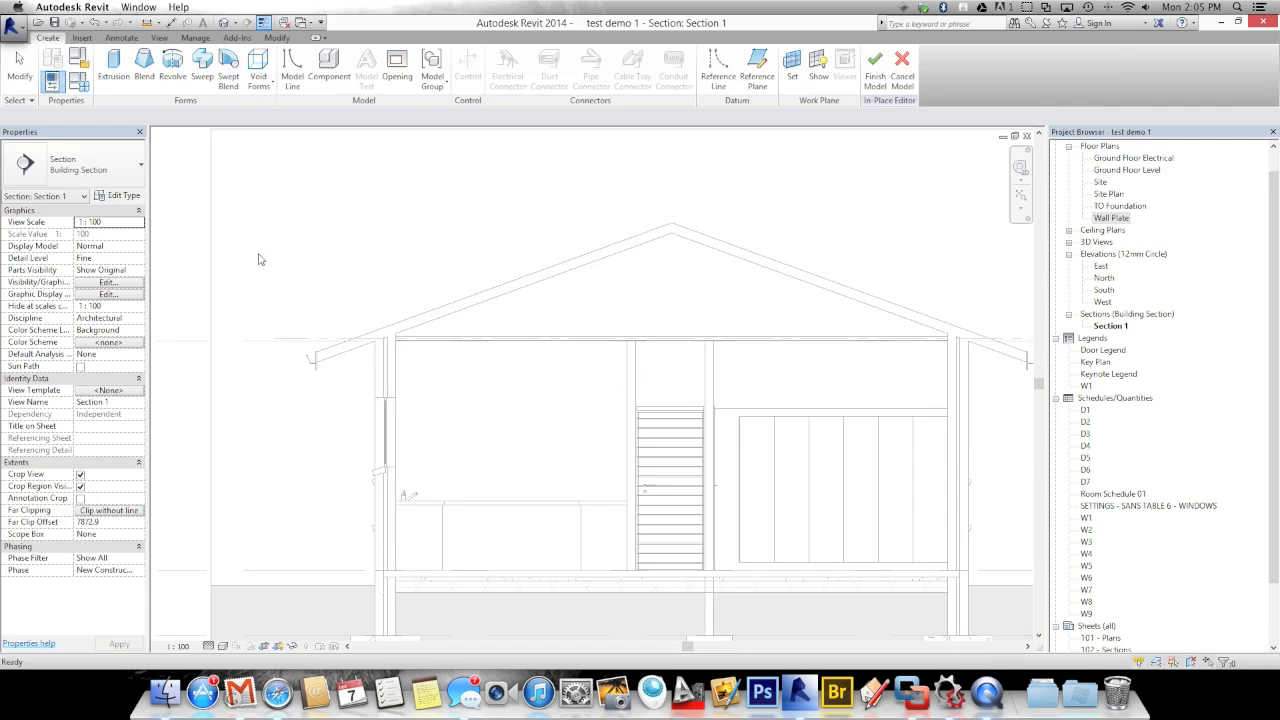
- Start an Extrusion for the truss with Reference Plane : Truss 01 as its work plane
click(113, 67)
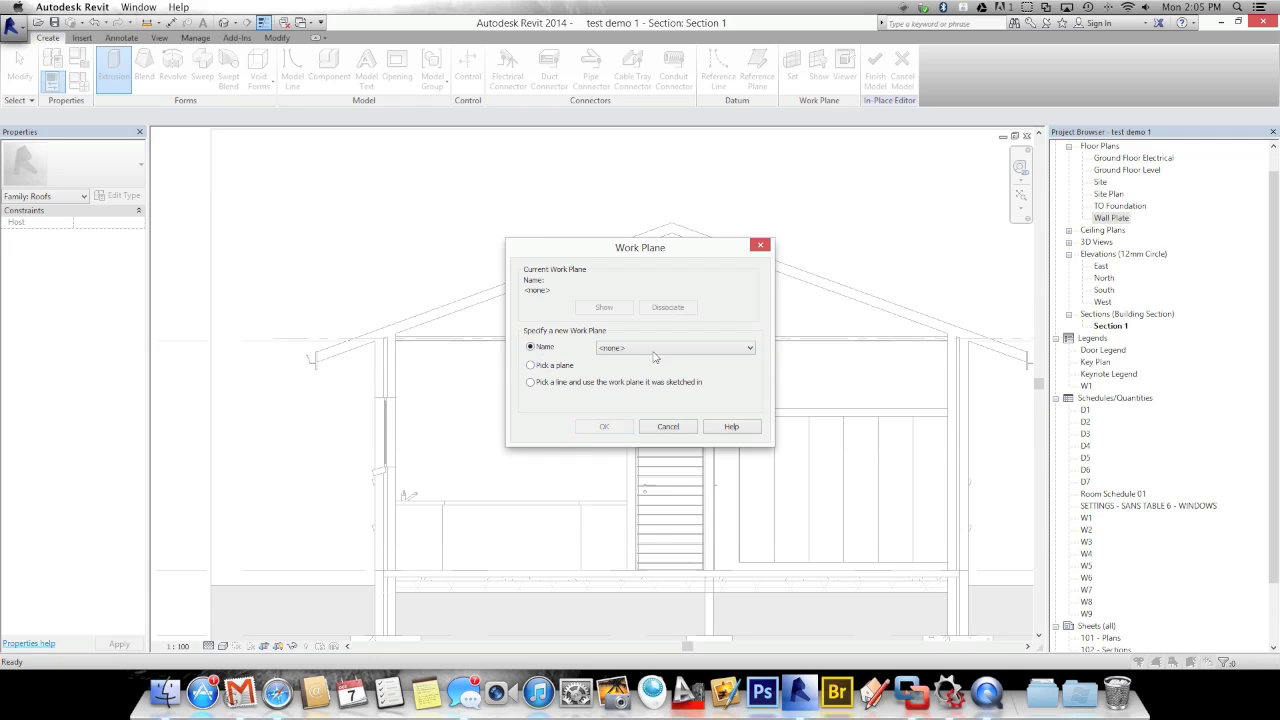
click(653, 349)
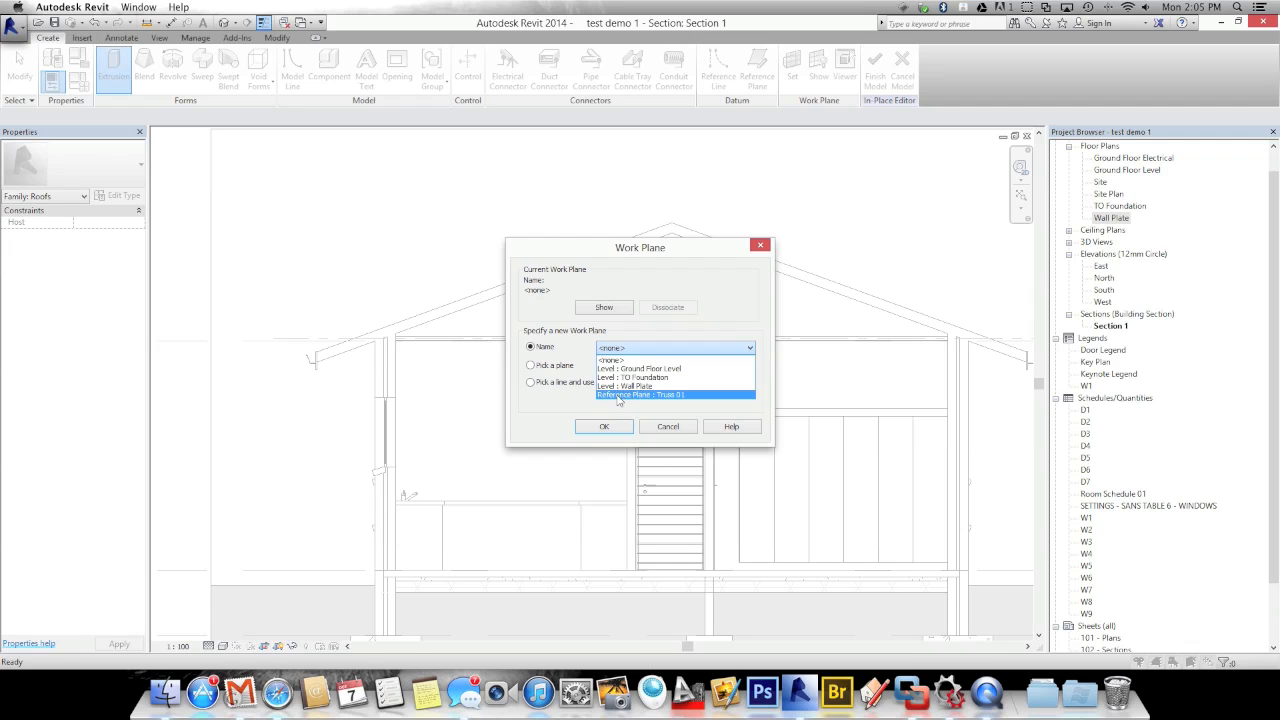
click(618, 396)
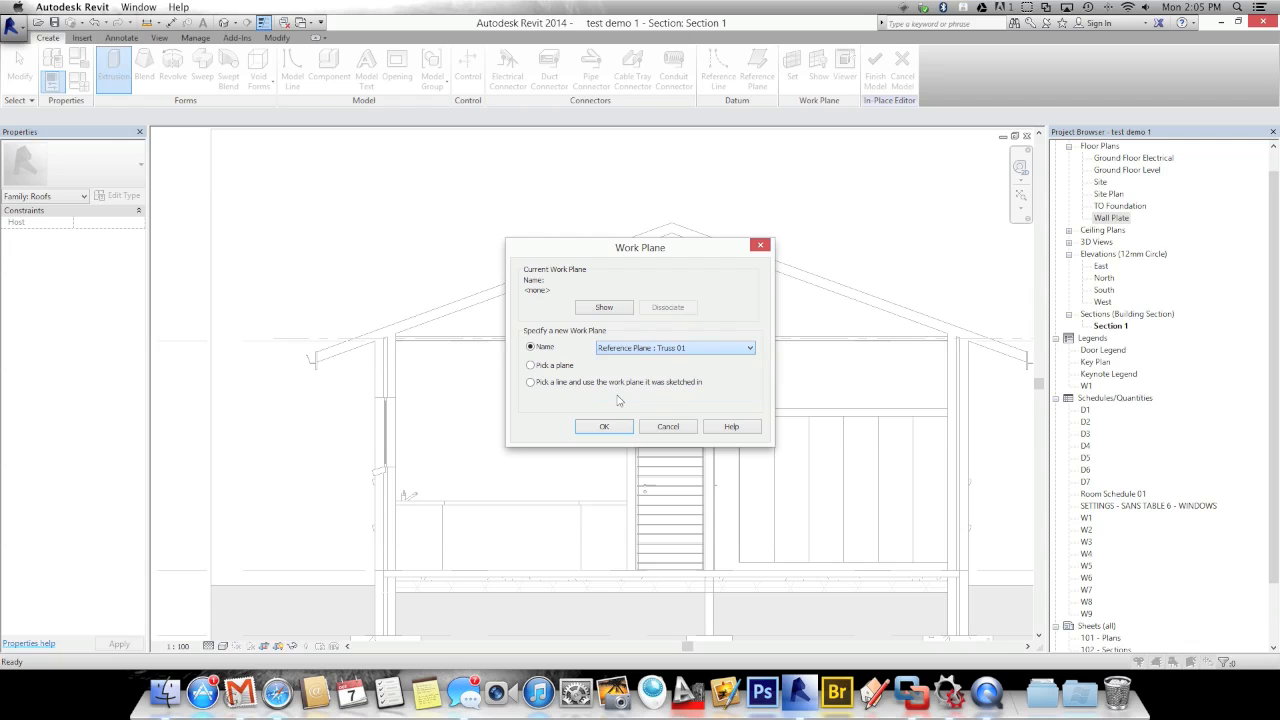
click(604, 426)
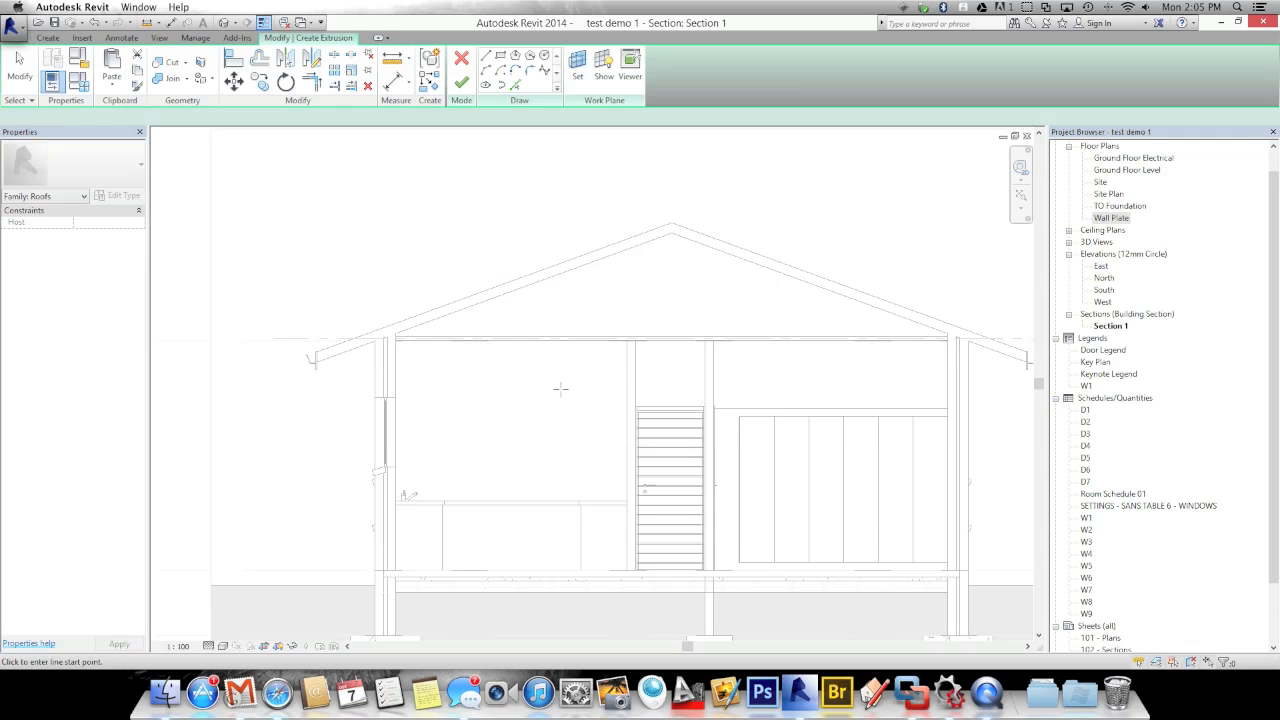
- Choose straight-line sketching for the extrusion profile and set the Extrusion End to 38 mm
click(486, 59)
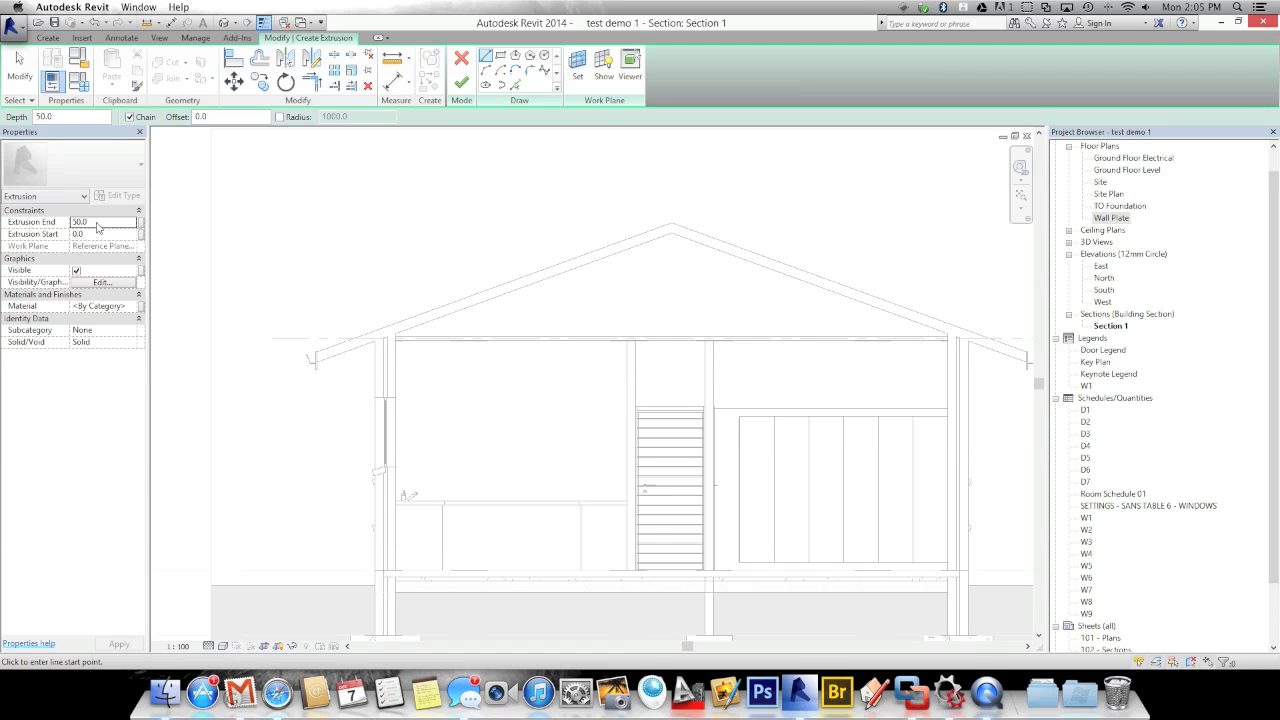
click(97, 222)
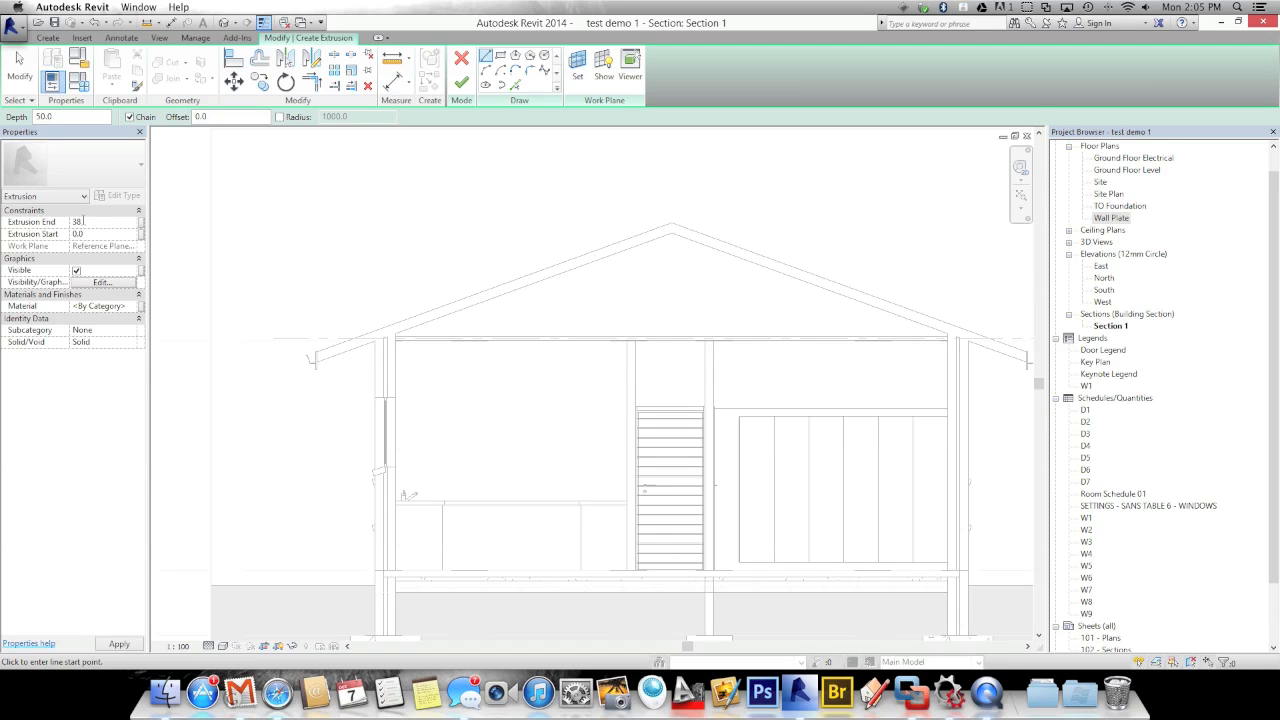
key(Return)
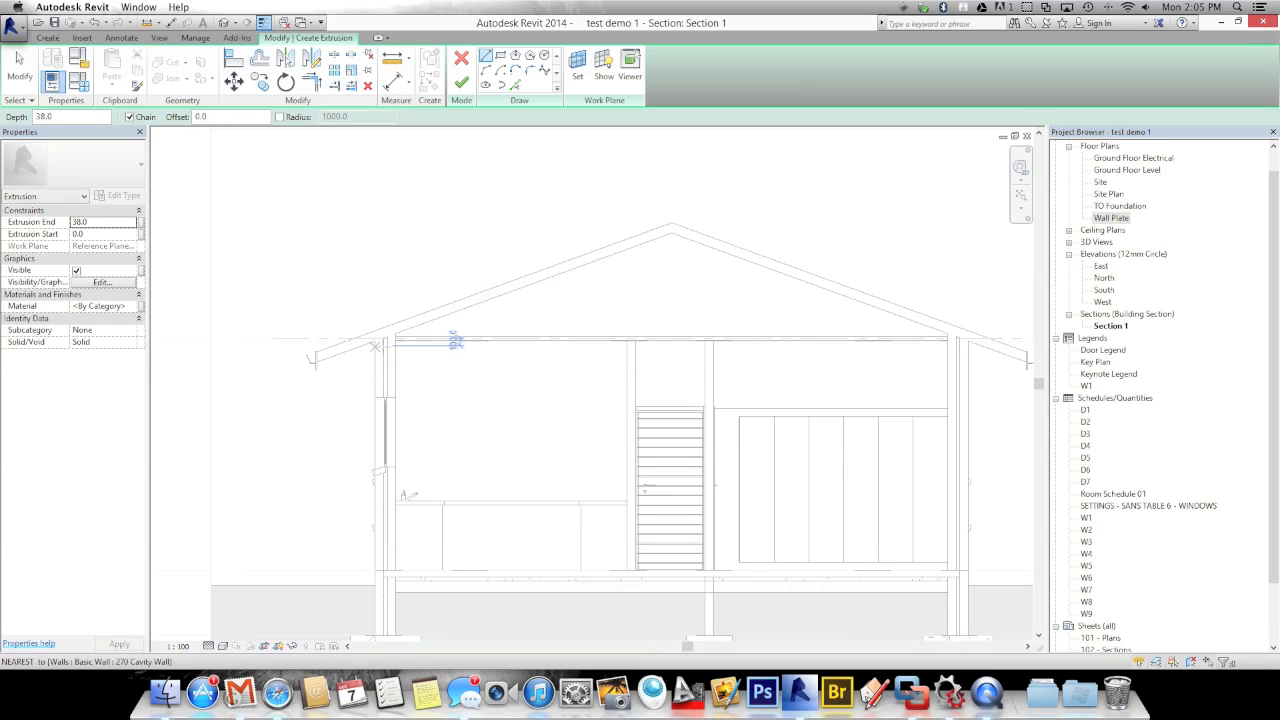
scroll(390, 345, up, 5)
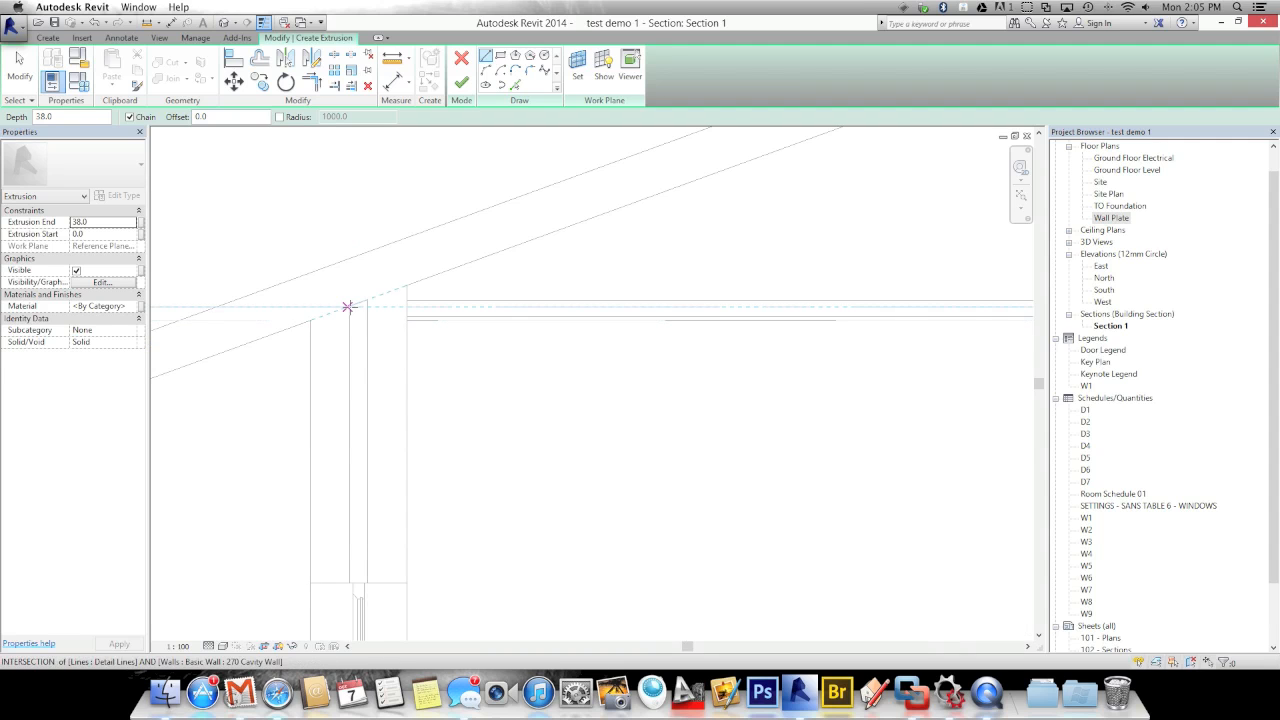
click(348, 307)
scroll(380, 310, down, 3)
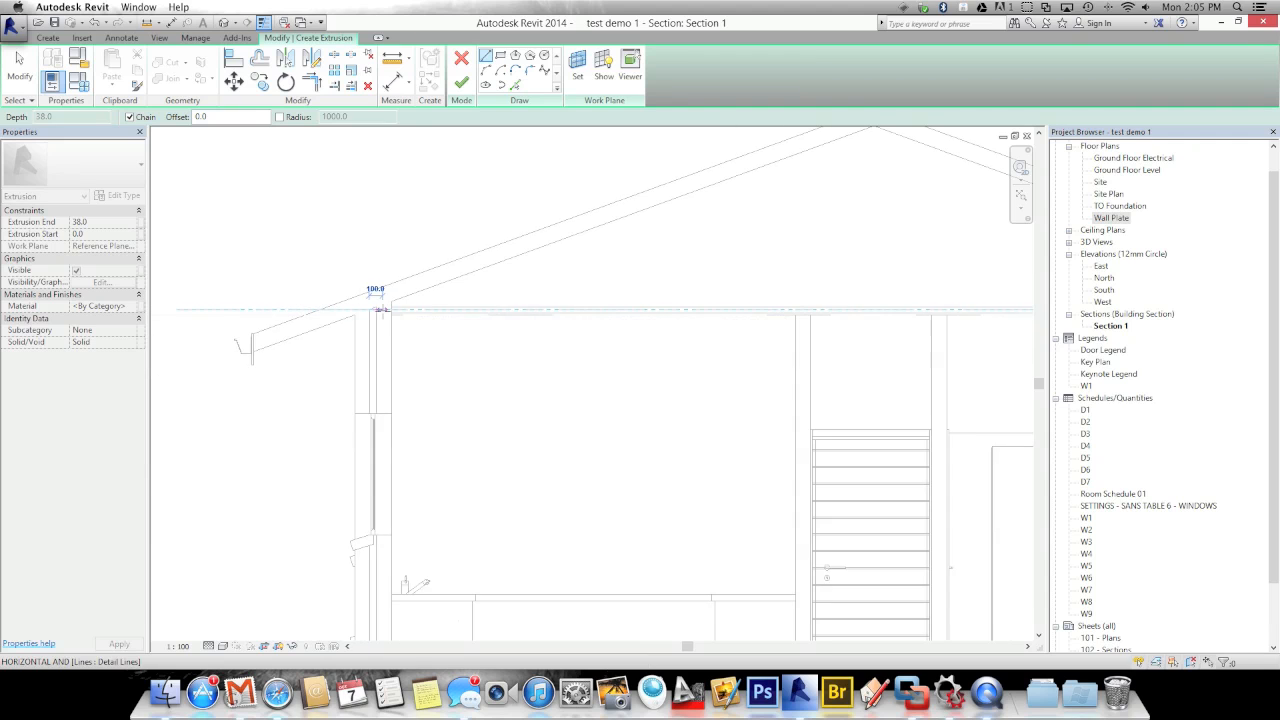
scroll(380, 310, down, 2)
scroll(755, 309, down, 1)
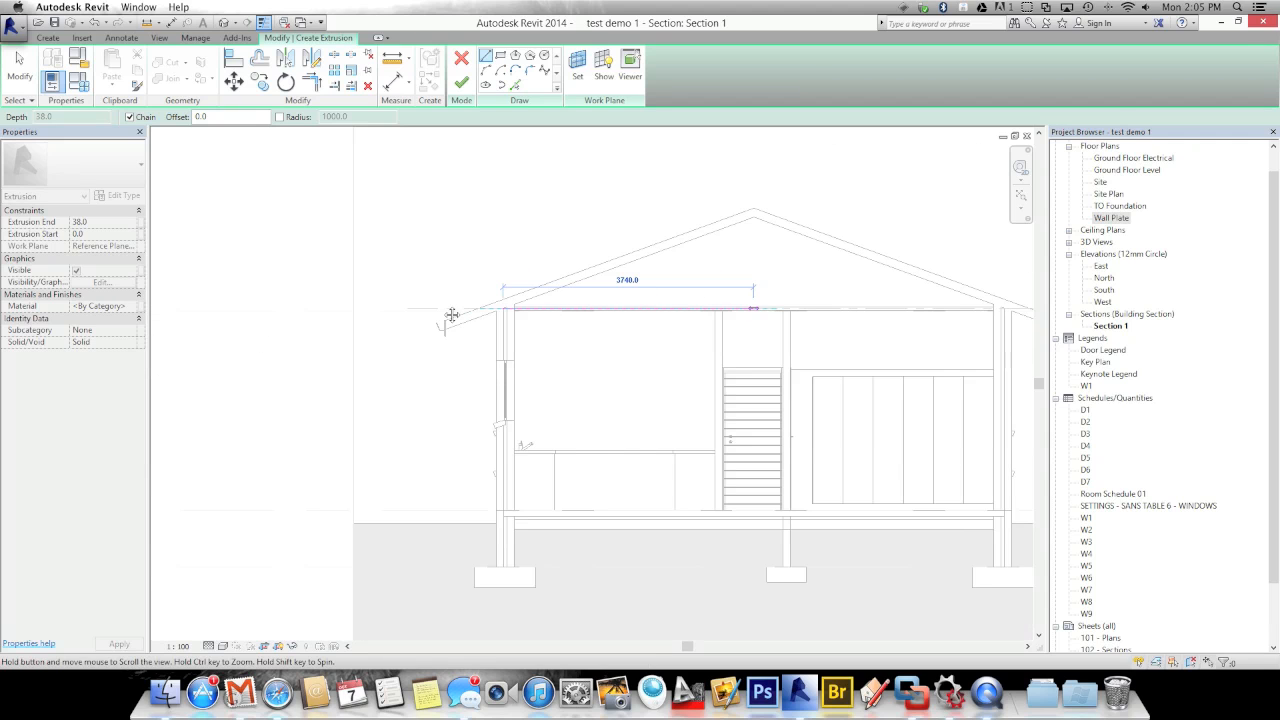
right_click(935, 305)
click(857, 307)
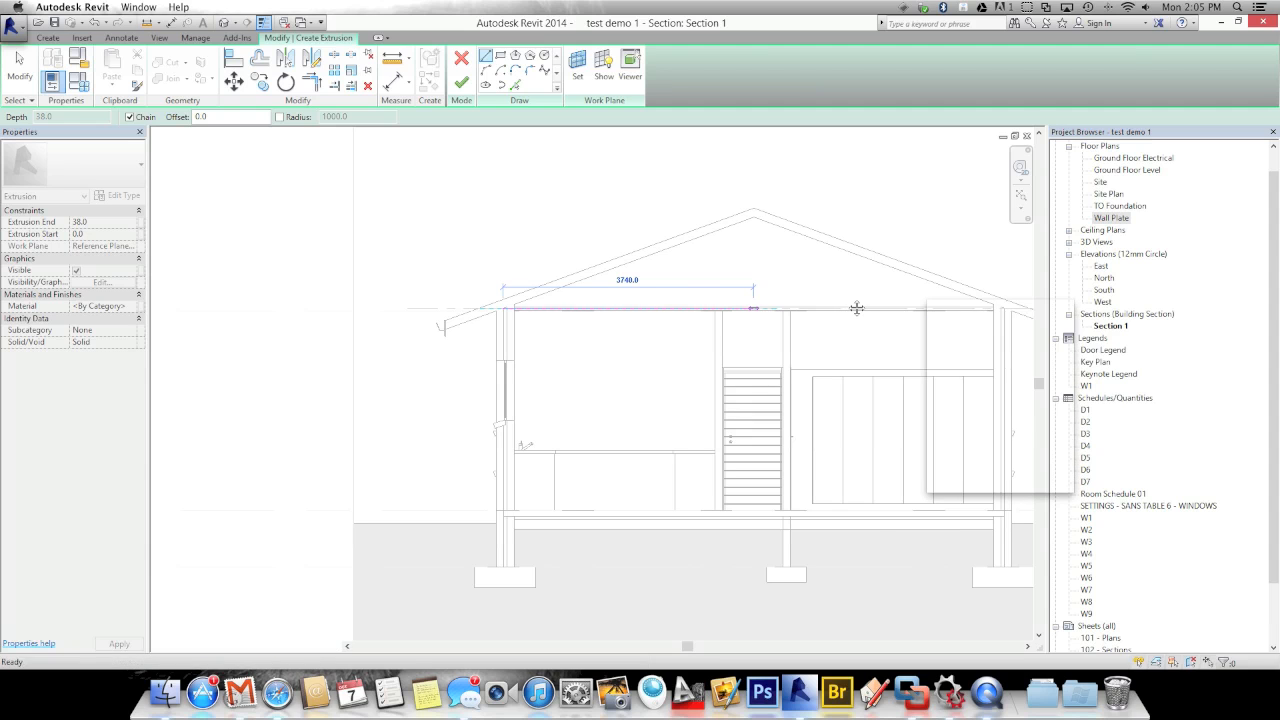
middle_drag(851, 294, 606, 322)
right_click(661, 323)
click(669, 327)
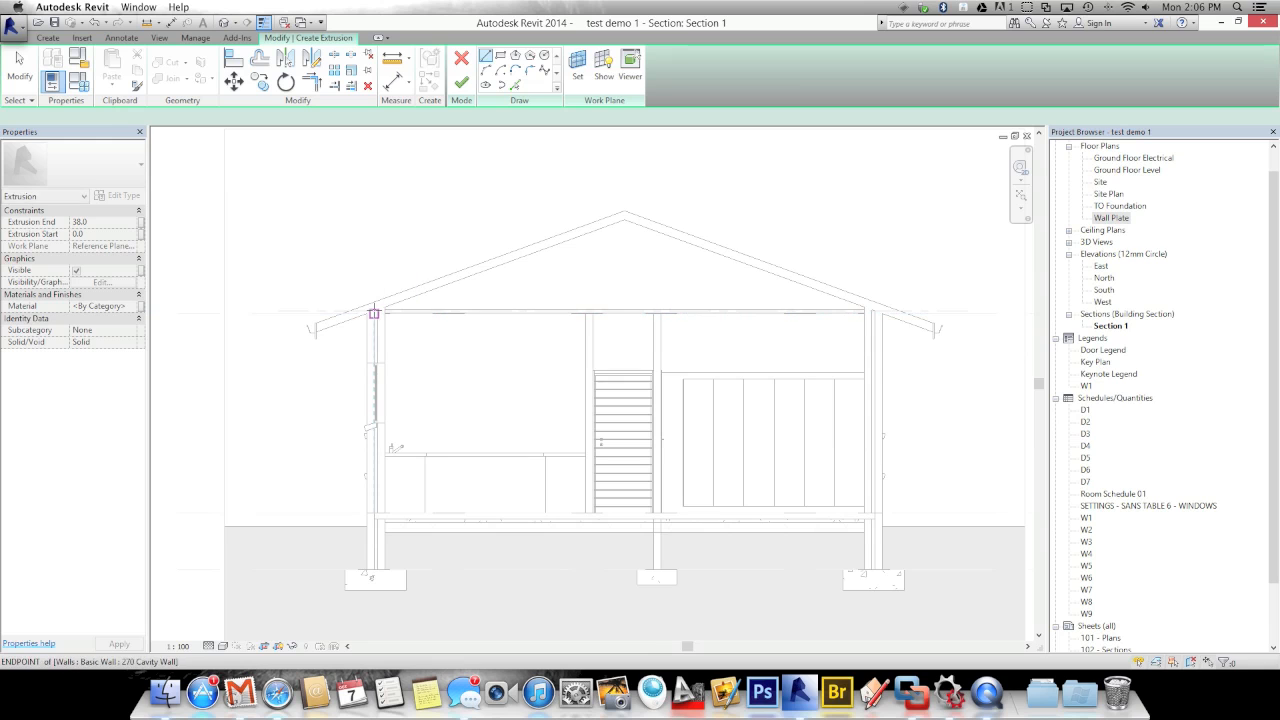
key(l)
key(i)
click(376, 314)
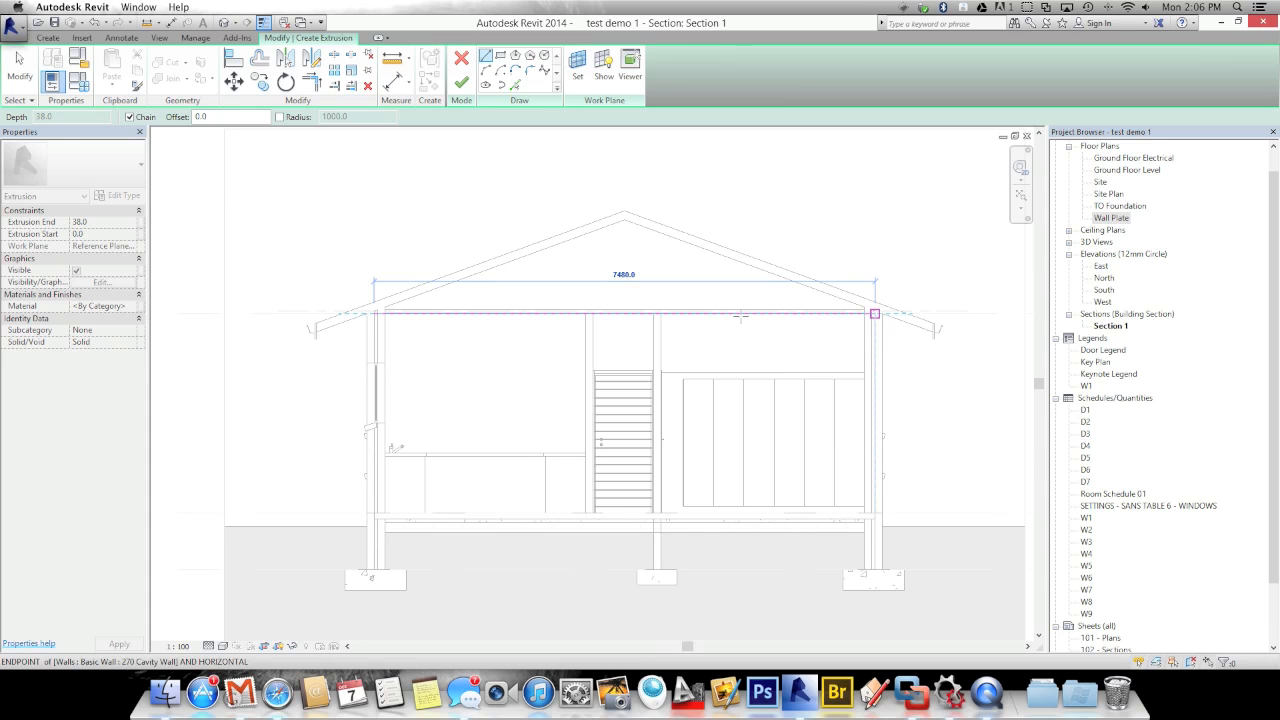
key(Escape)
key(Escape)
- Sketch the truss's horizontal bottom line along the detail line, between its intersections with the left and right cavity walls
scroll(372, 312, up, 5)
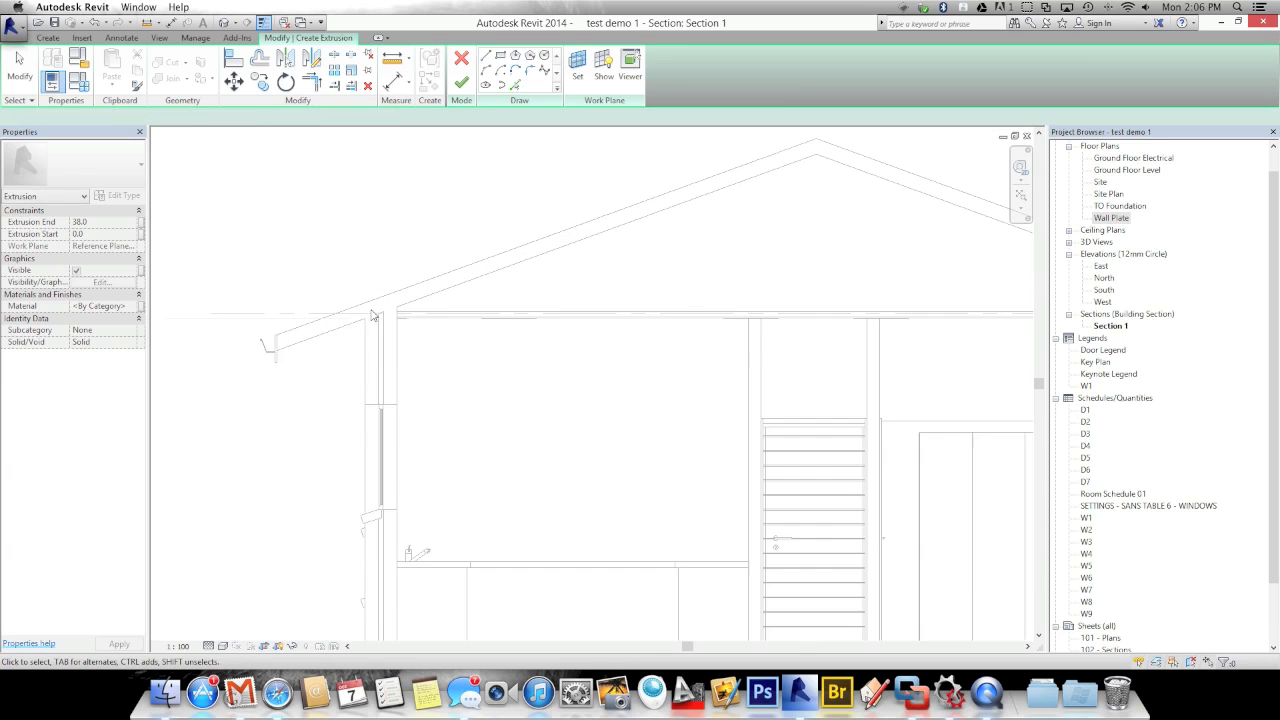
click(485, 55)
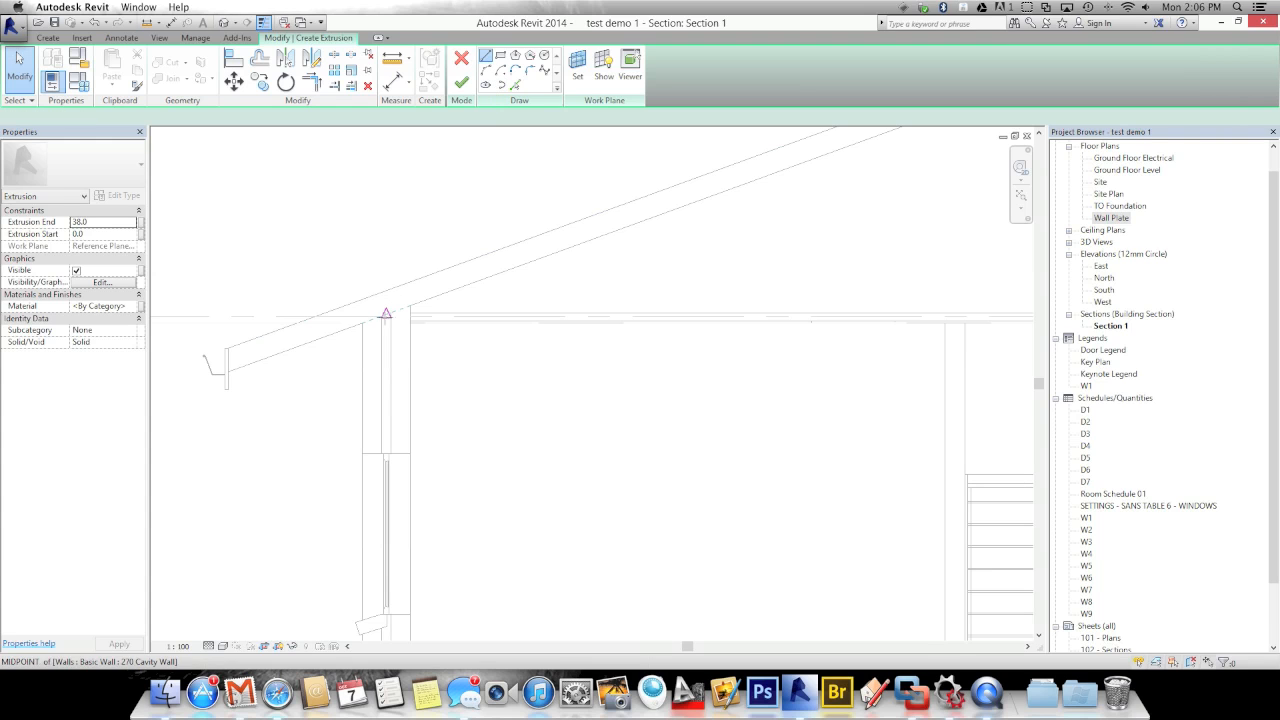
click(382, 317)
scroll(602, 340, down, 4)
mouse_move(838, 331)
middle_down()
mouse_move(782, 348)
mouse_move(500, 350)
middle_up()
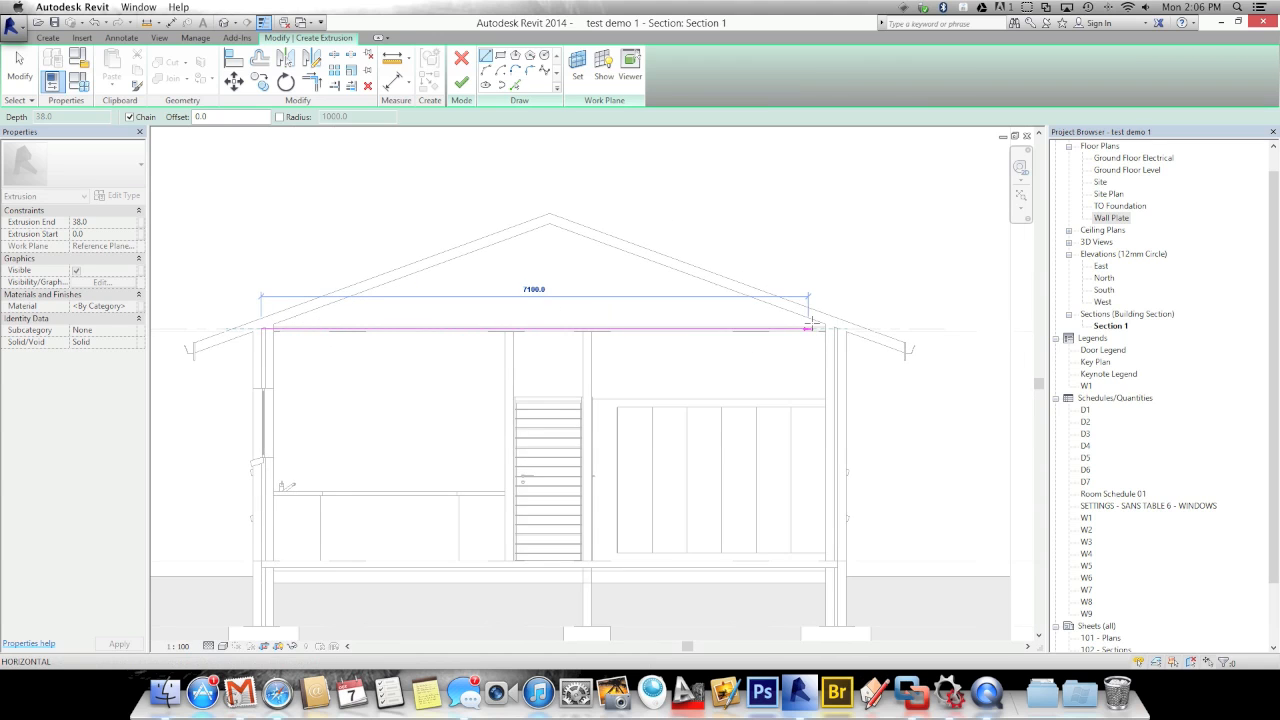
scroll(818, 326, up, 3)
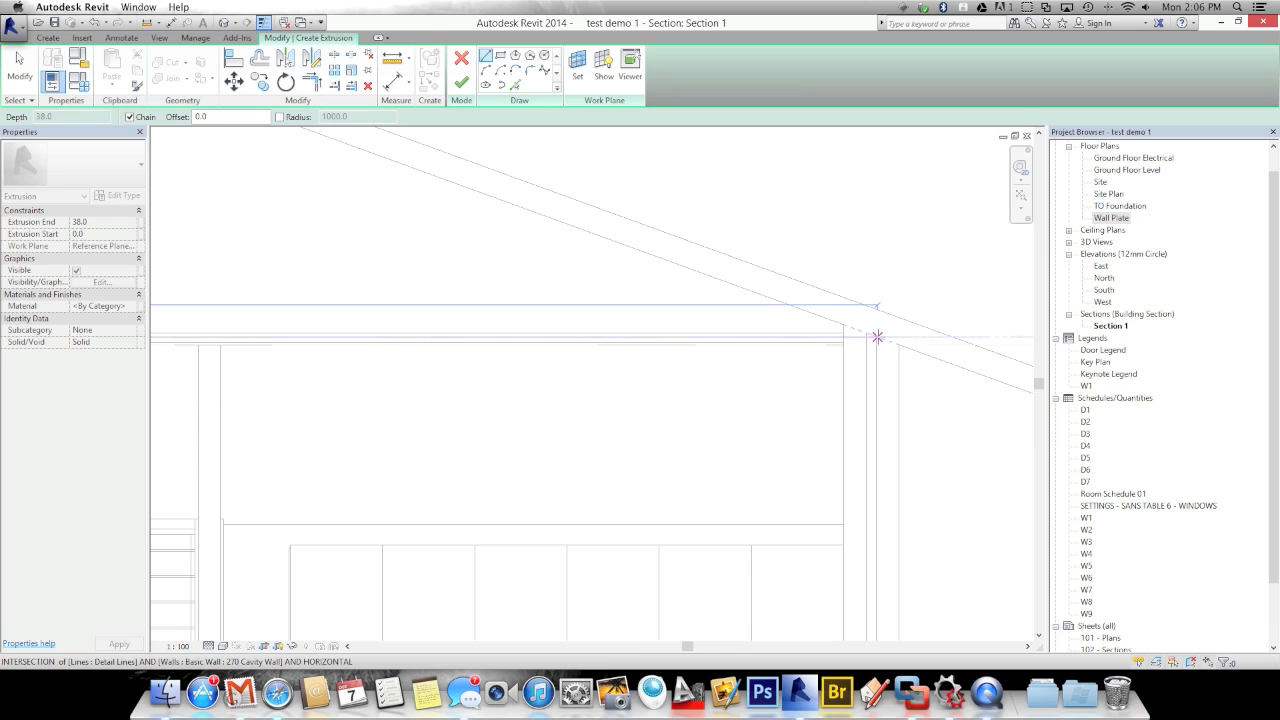
click(877, 337)
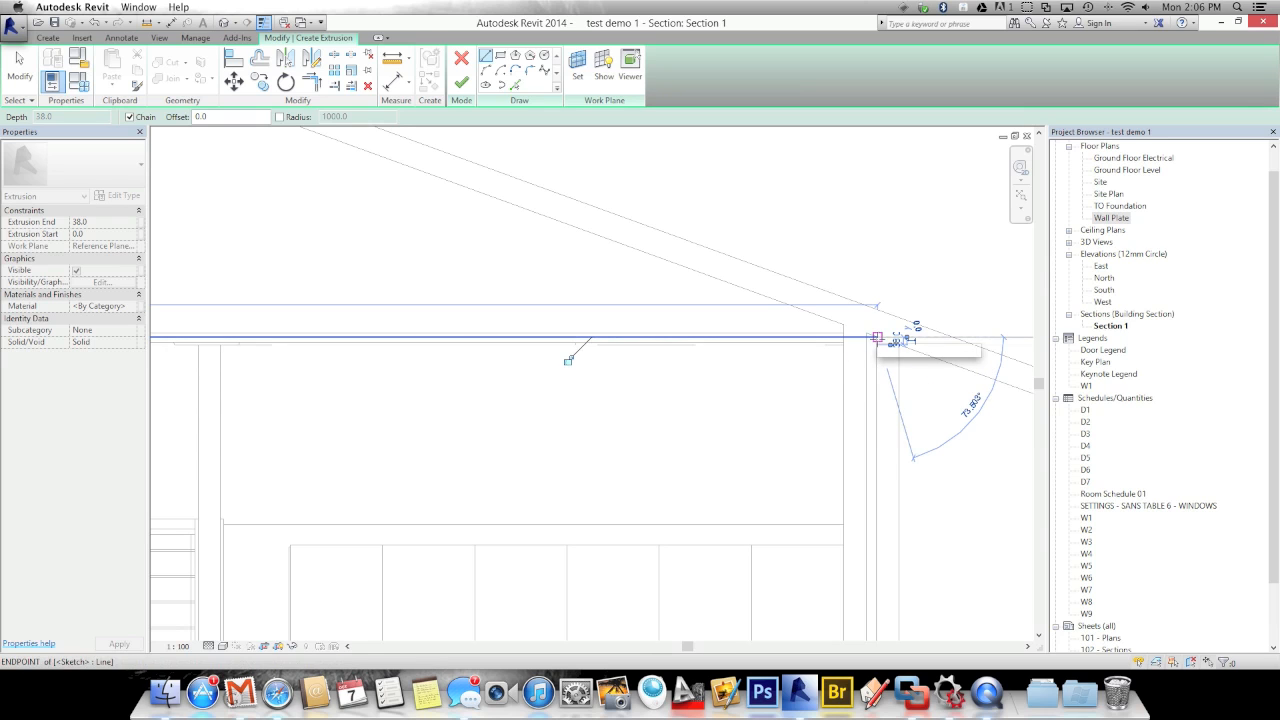
scroll(855, 358, down, 2)
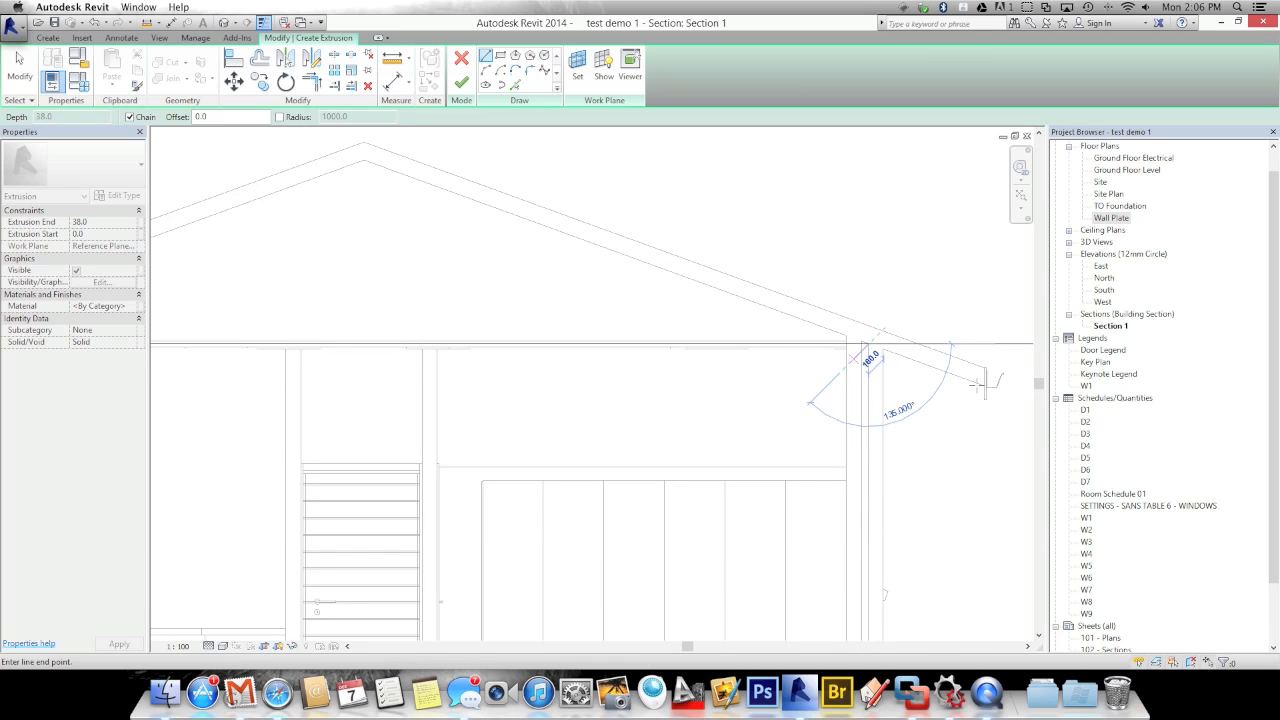
key(Escape)
key(Escape)
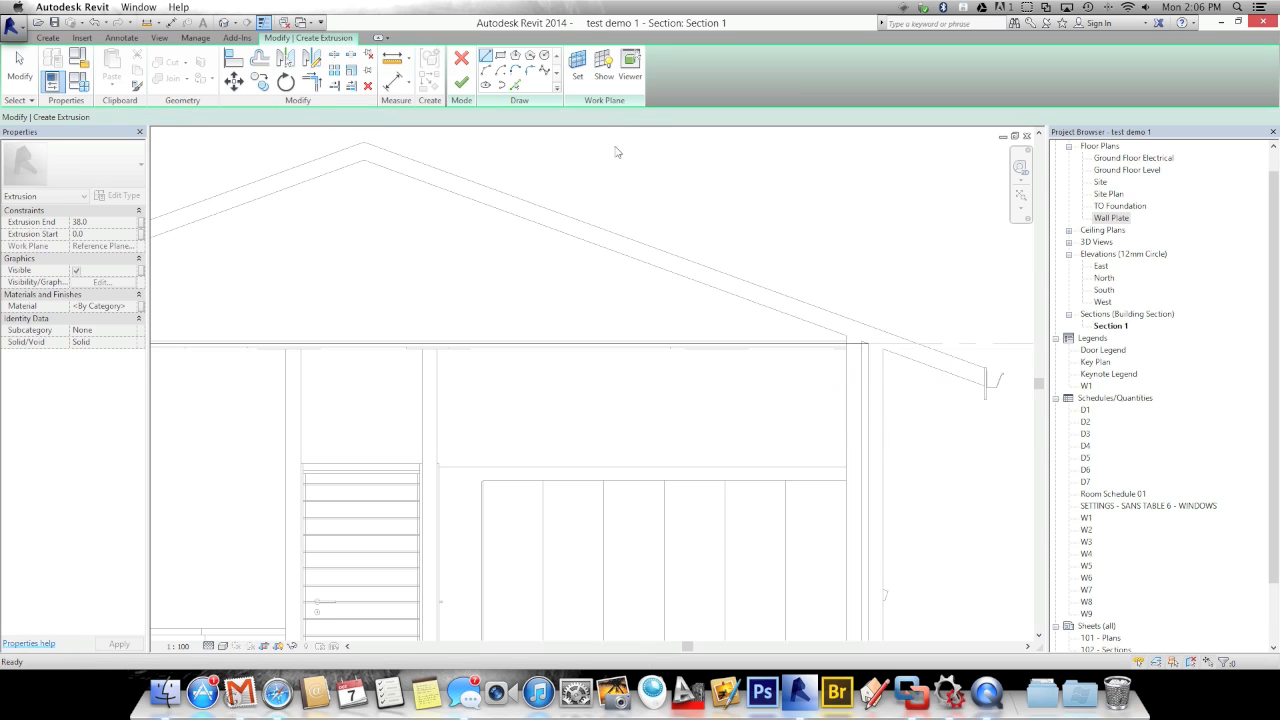
- Pick the two sloping undersides of the roof as sketch lines for the lower edges of the rafters
click(515, 86)
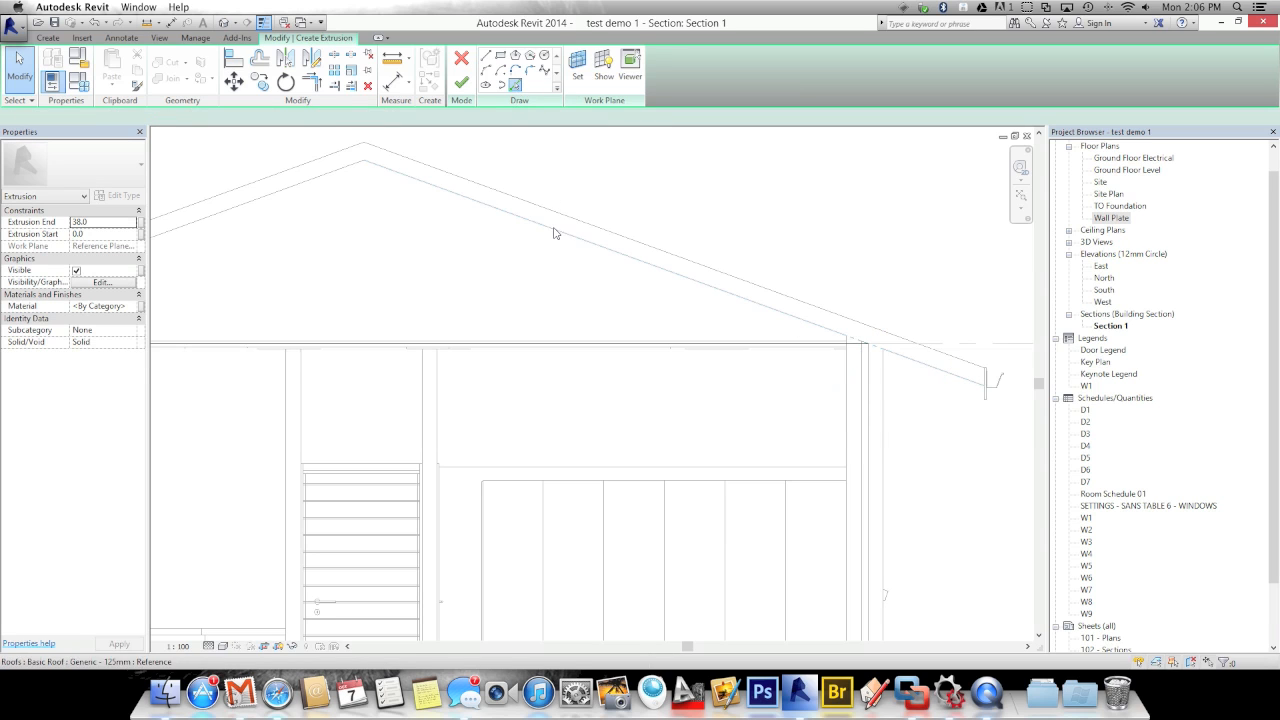
click(266, 199)
middle_drag(412, 248, 742, 292)
scroll(742, 292, down, 3)
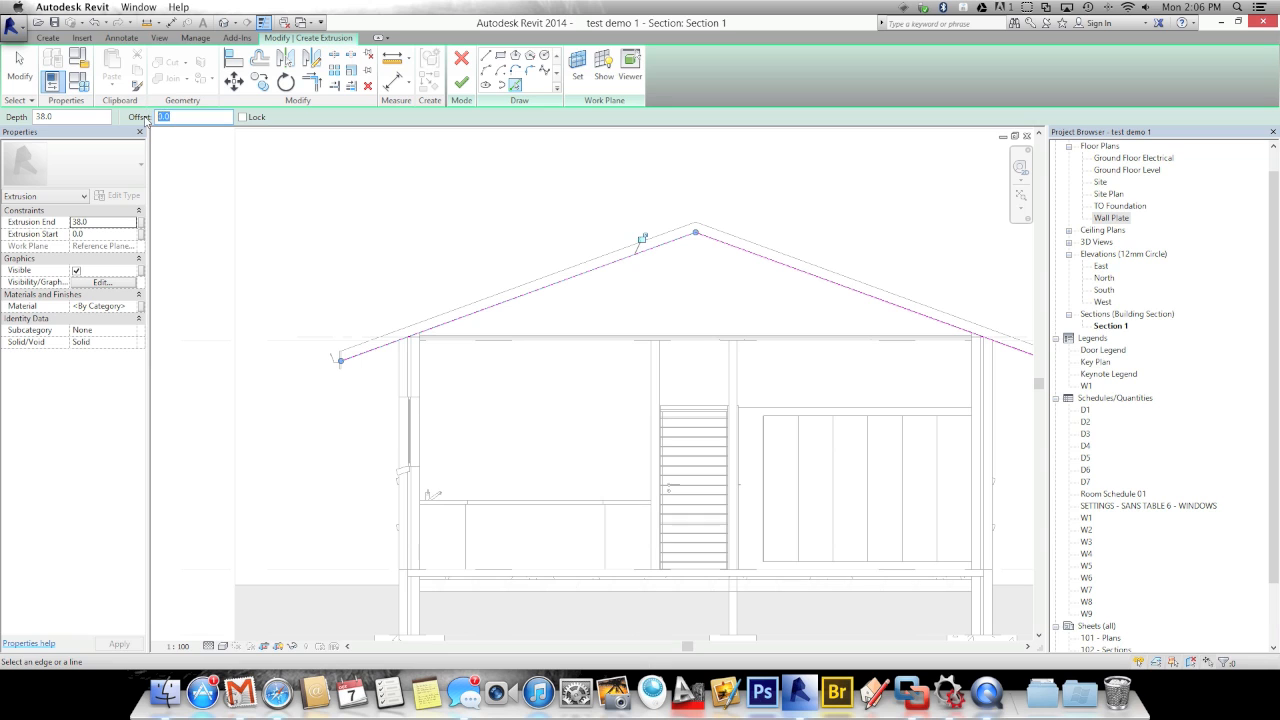
- Pick offset lines at 114 mm above both lower rafter lines and above the bottom line of the truss
click(570, 281)
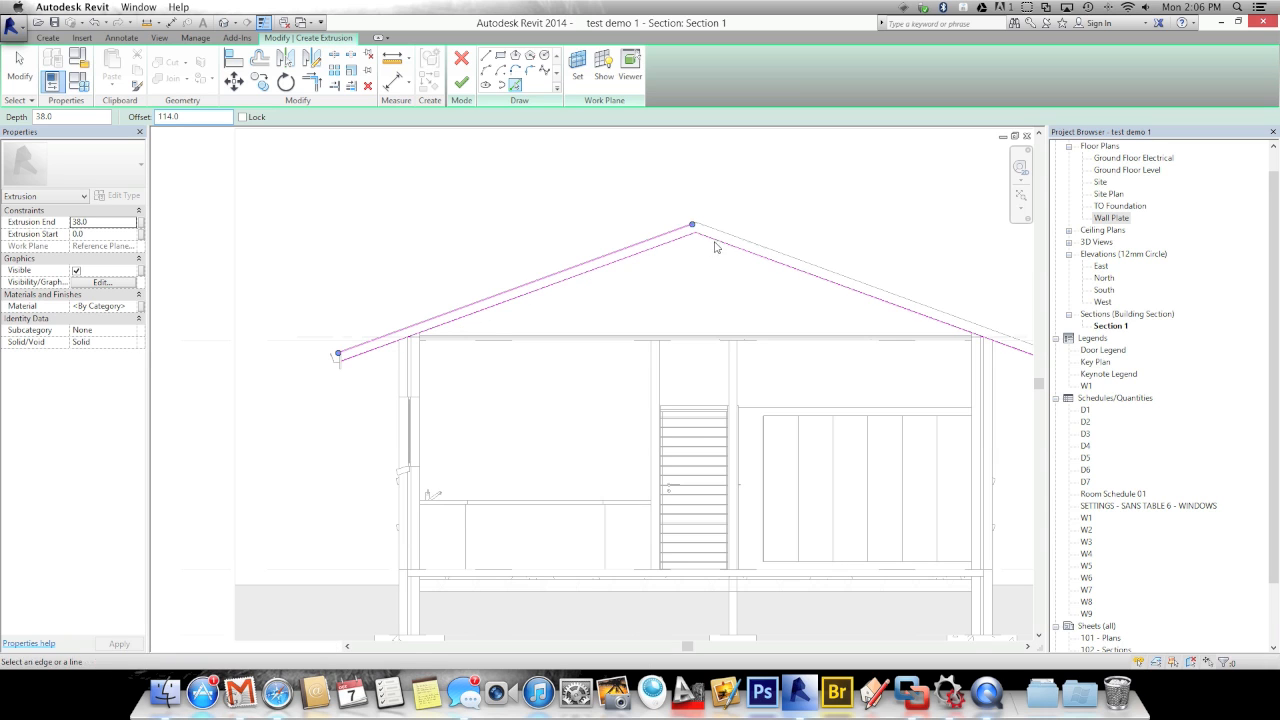
click(714, 237)
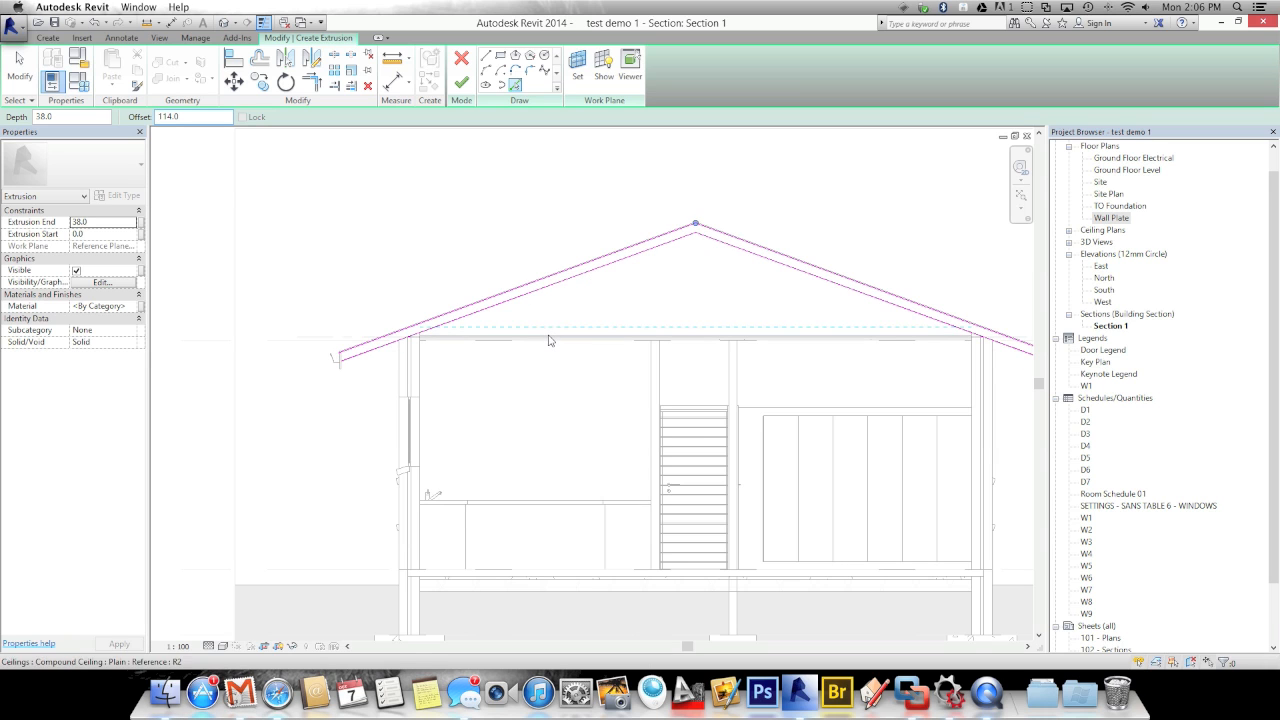
click(549, 338)
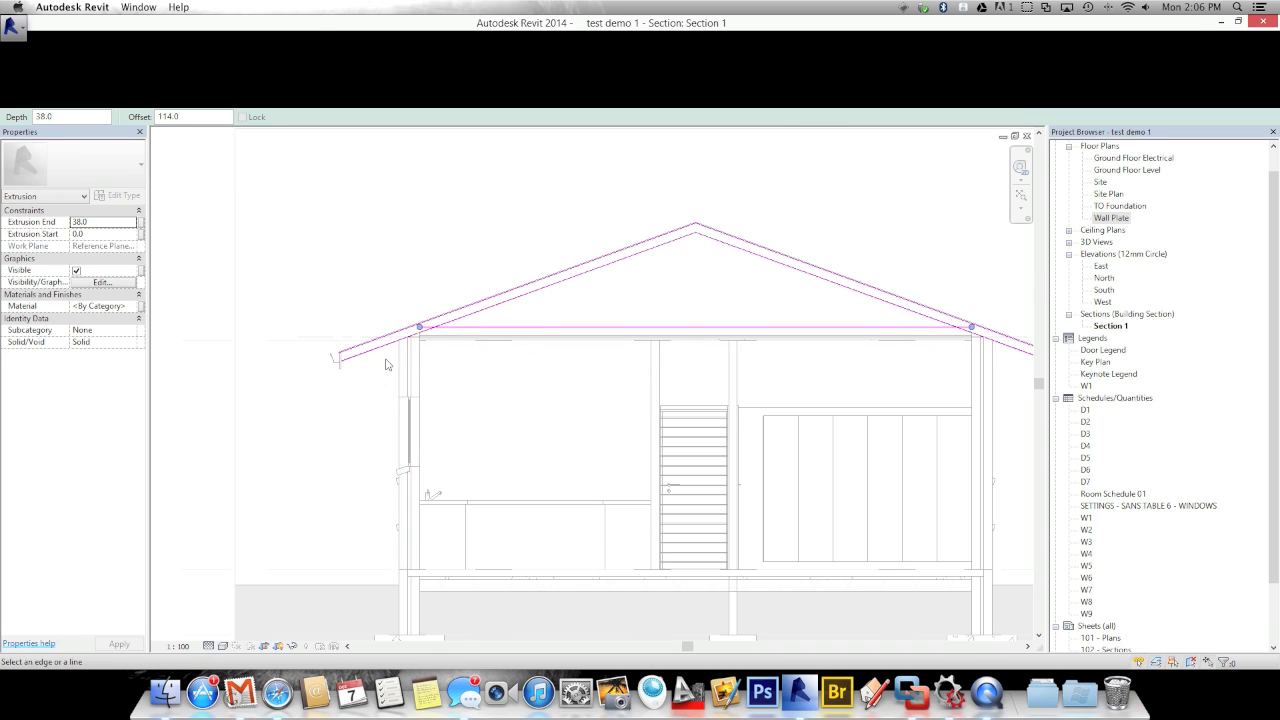
- Split both lower rafter lines between the two horizontal chord lines at each end of the truss
scroll(415, 355, up, 5)
scroll(504, 341, up, 1)
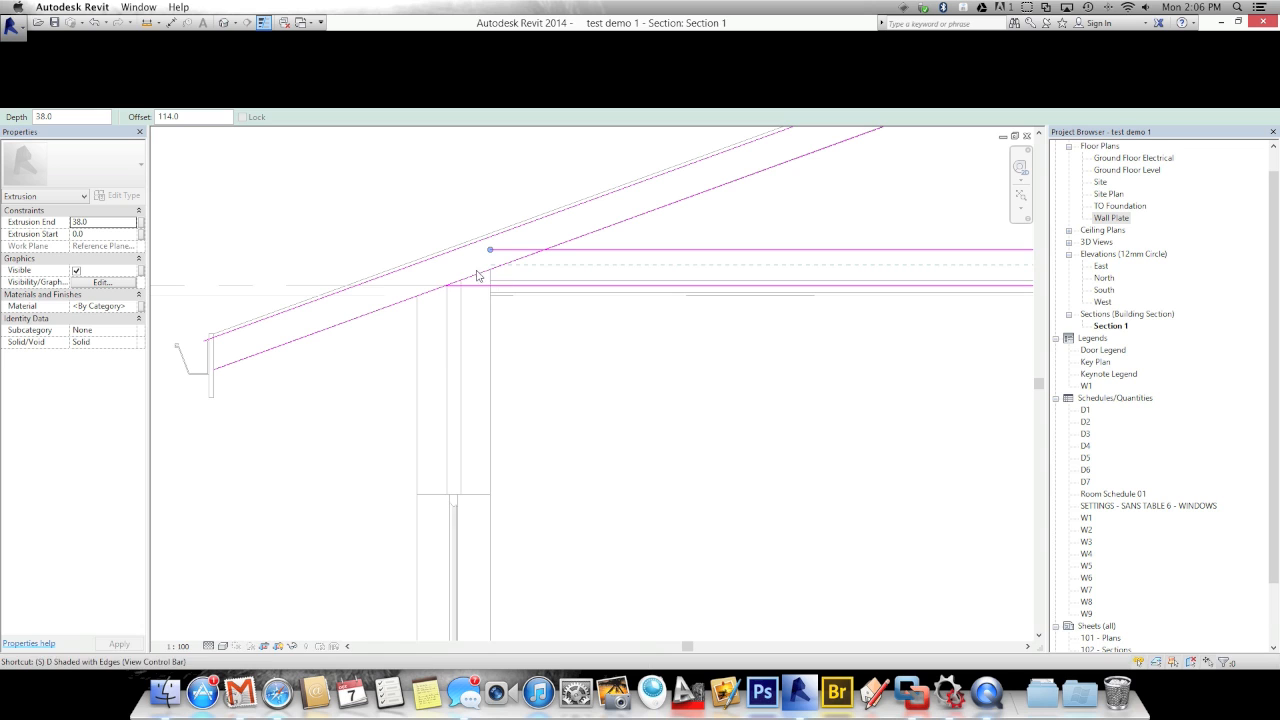
scroll(489, 263, down, 1)
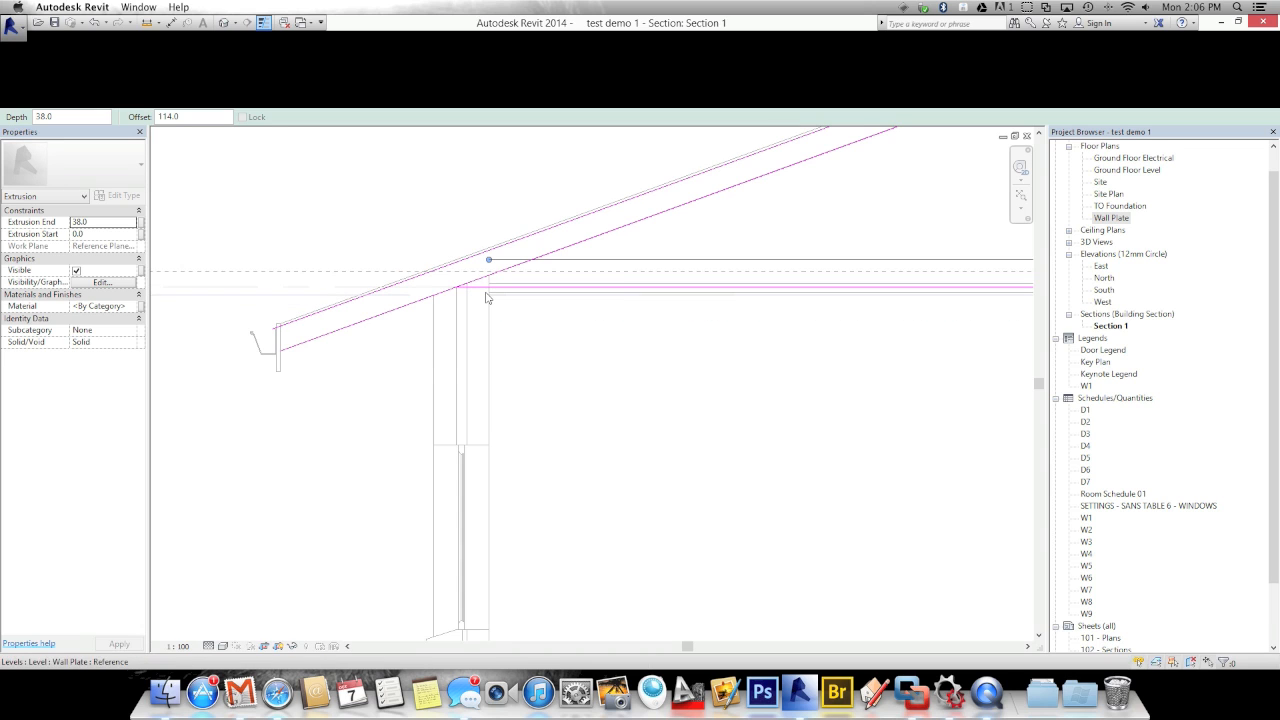
key(l)
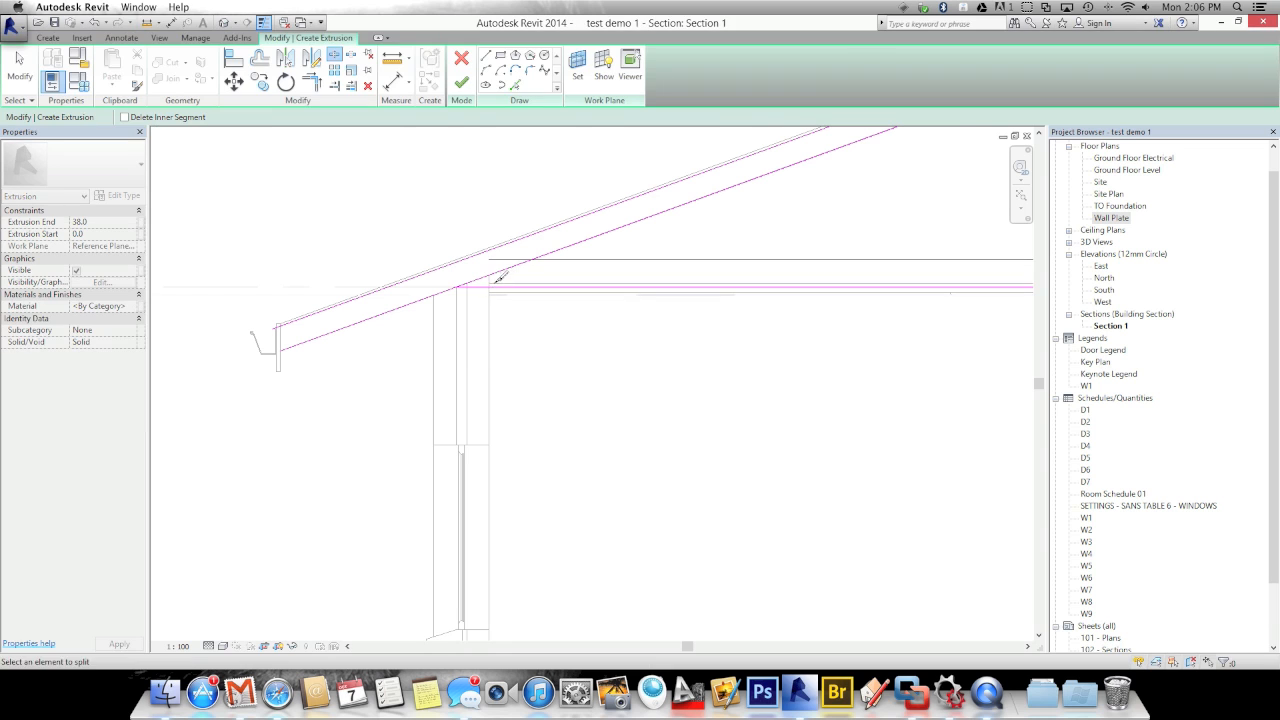
scroll(491, 325, down, 3)
middle_drag(665, 361, 383, 366)
scroll(830, 300, up, 5)
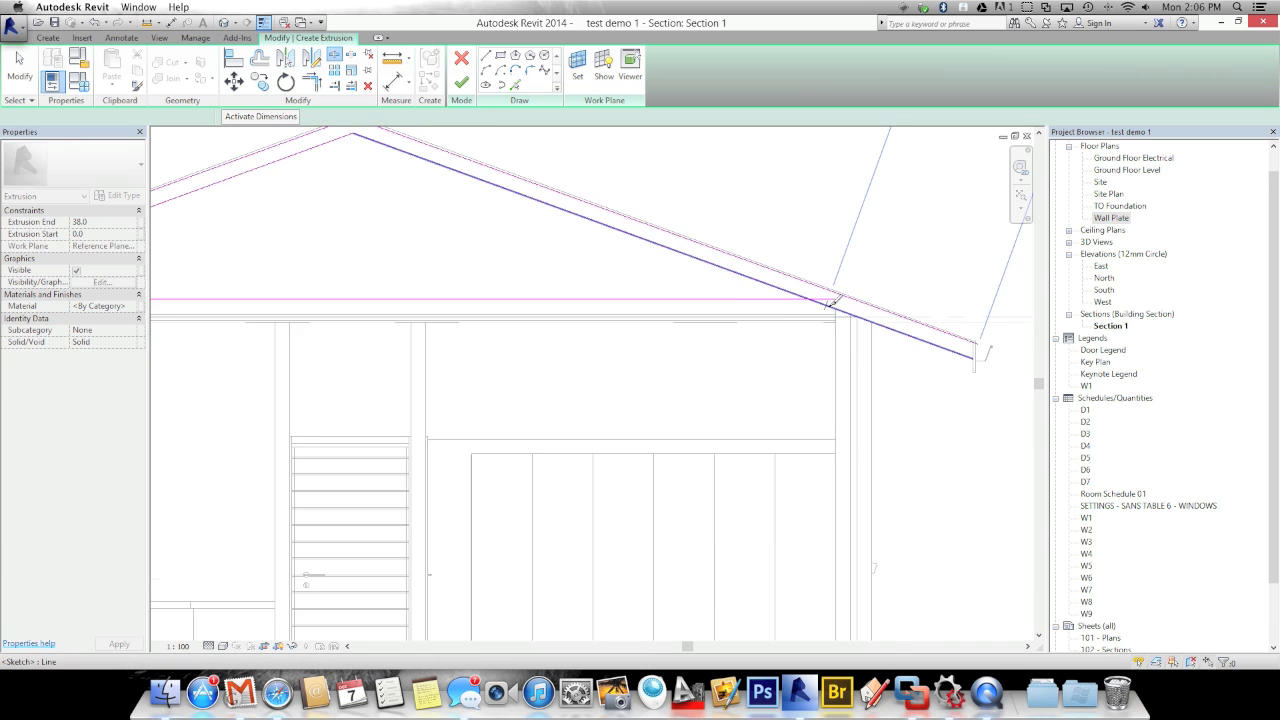
click(831, 304)
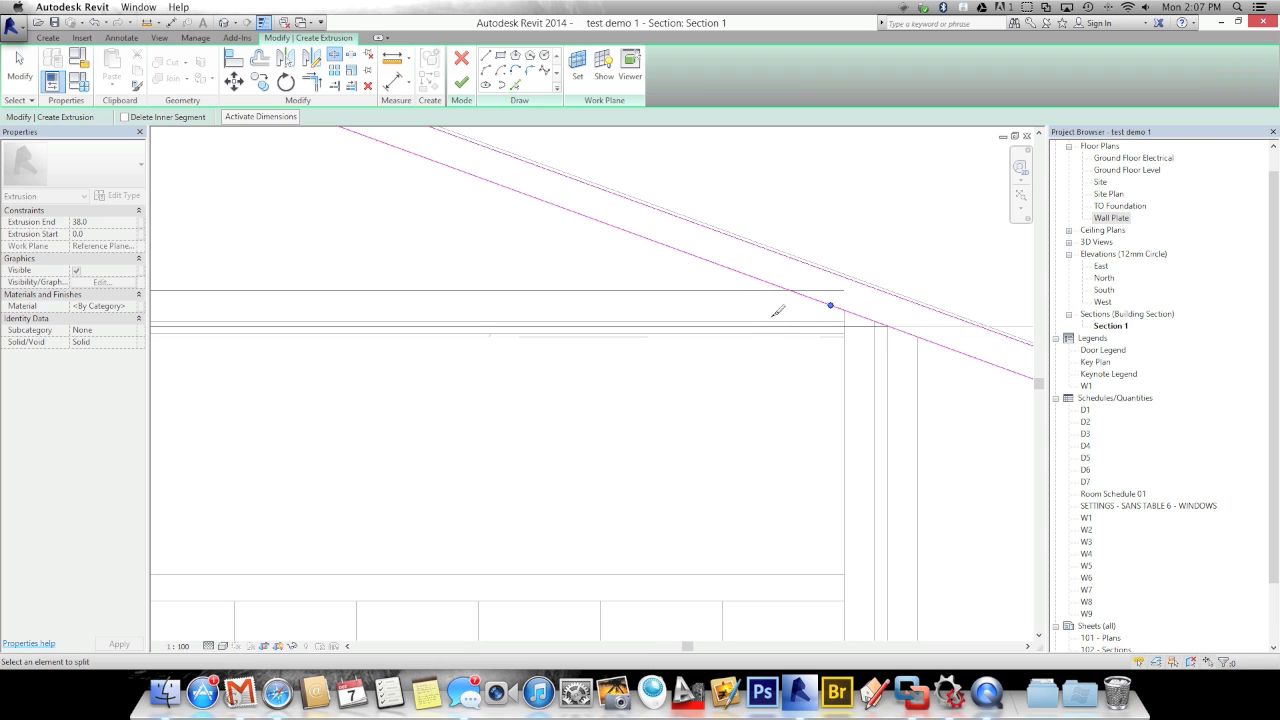
- Trim the right lower rafter segments into corners with the bottom and top lines of the horizontal chord
key(t)
click(309, 86)
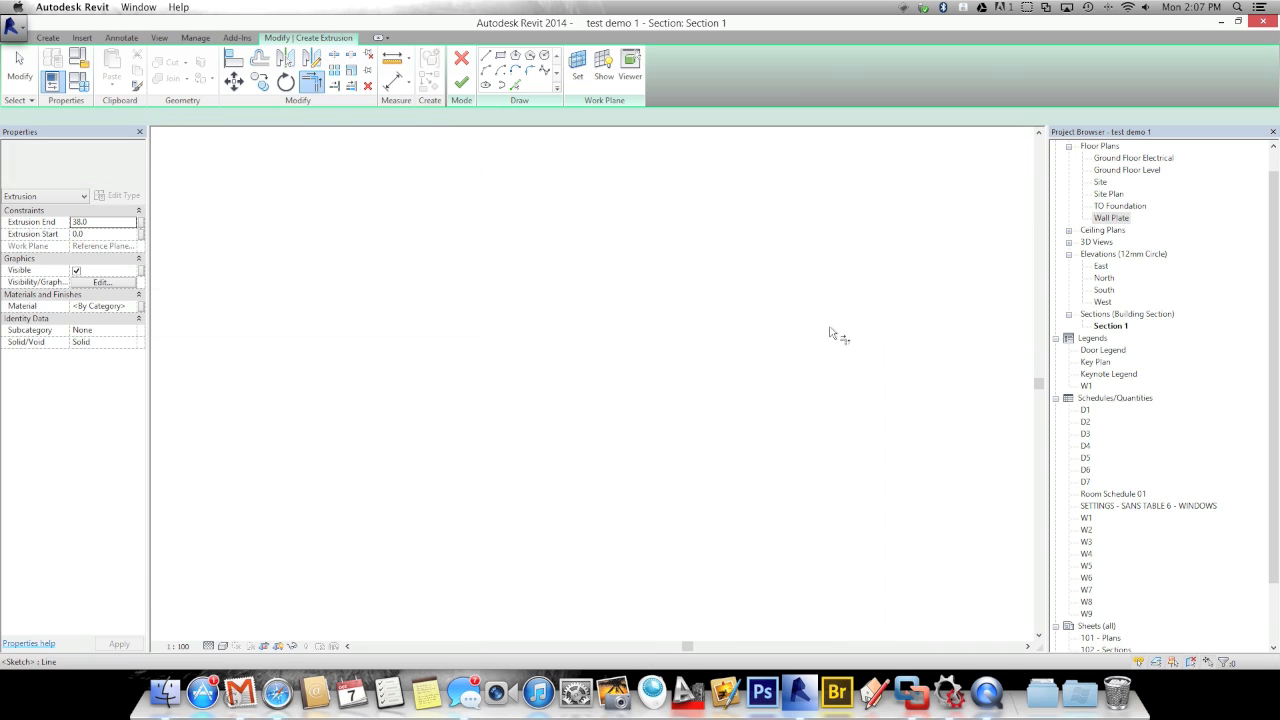
click(907, 333)
click(755, 322)
key(Escape)
scroll(757, 325, down, 6)
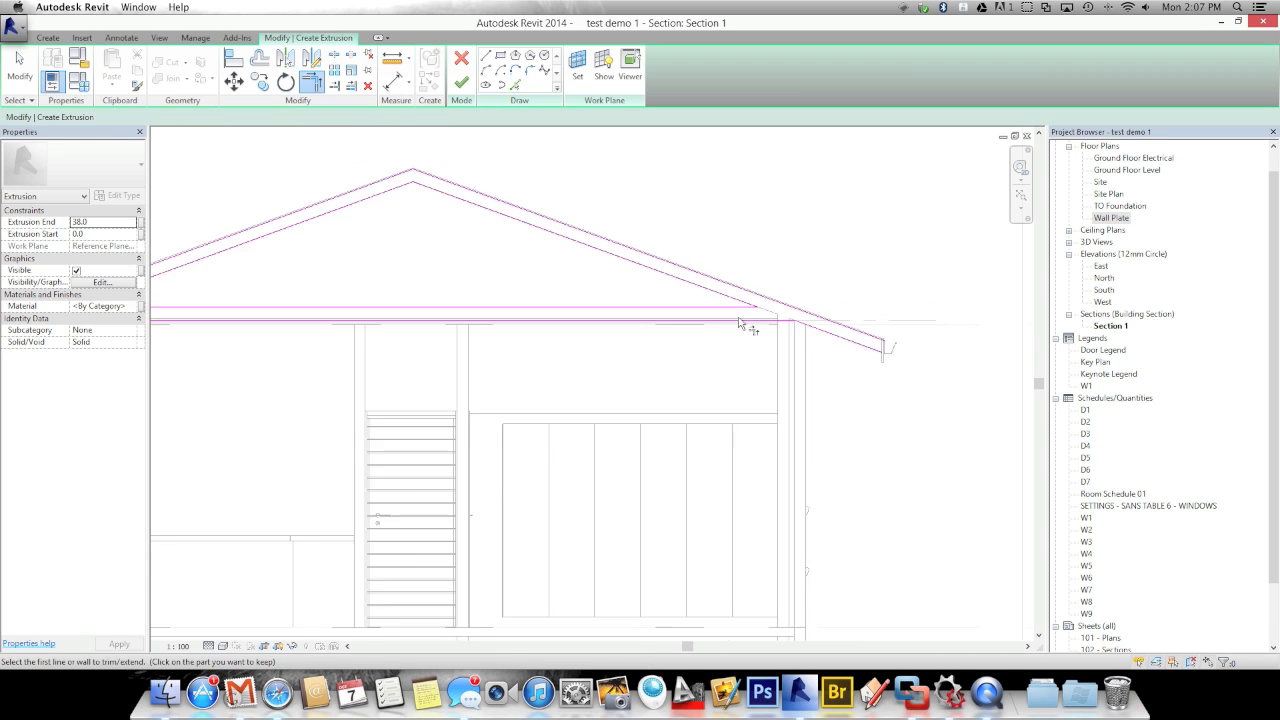
- Trim the left lower rafter segments into corners with the bottom and top lines of the horizontal chord
scroll(470, 330, up, 5)
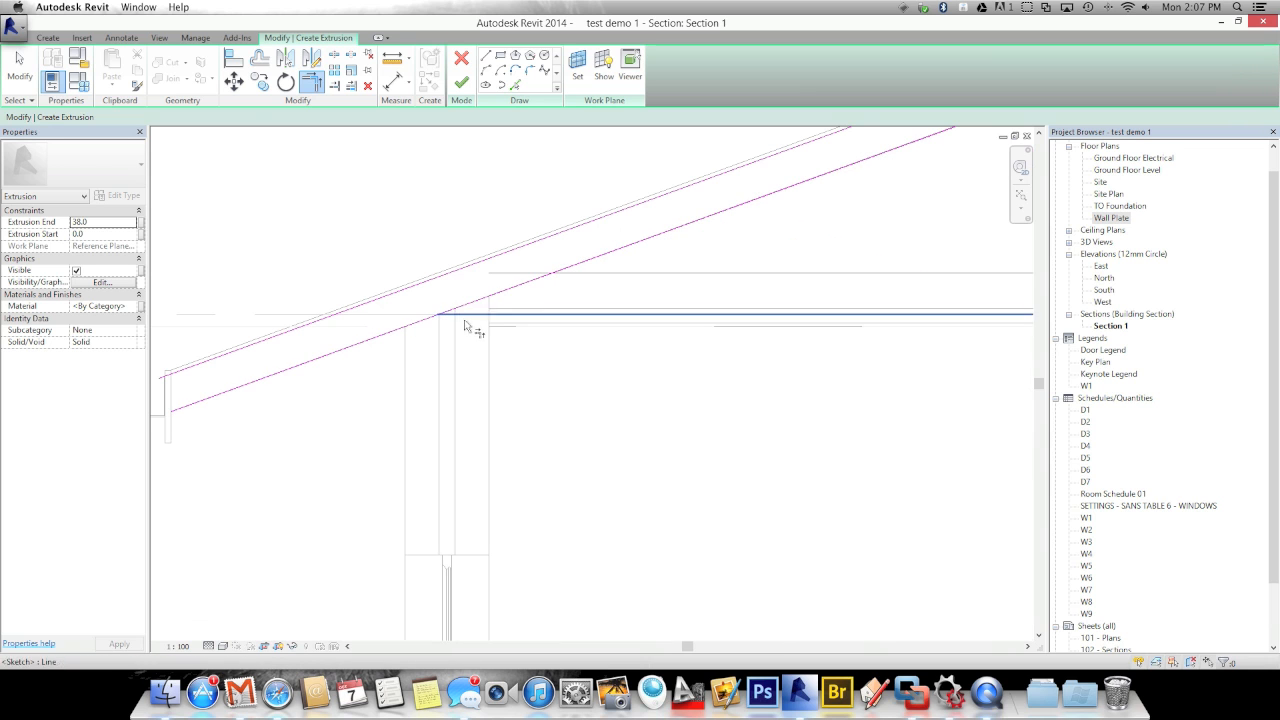
click(463, 317)
click(431, 319)
click(586, 272)
click(586, 262)
- Pick the inner face of the left fascia as a sketch line with zero offset to close the rafter end
scroll(574, 334, down, 2)
middle_drag(454, 381, 662, 356)
scroll(463, 354, up, 3)
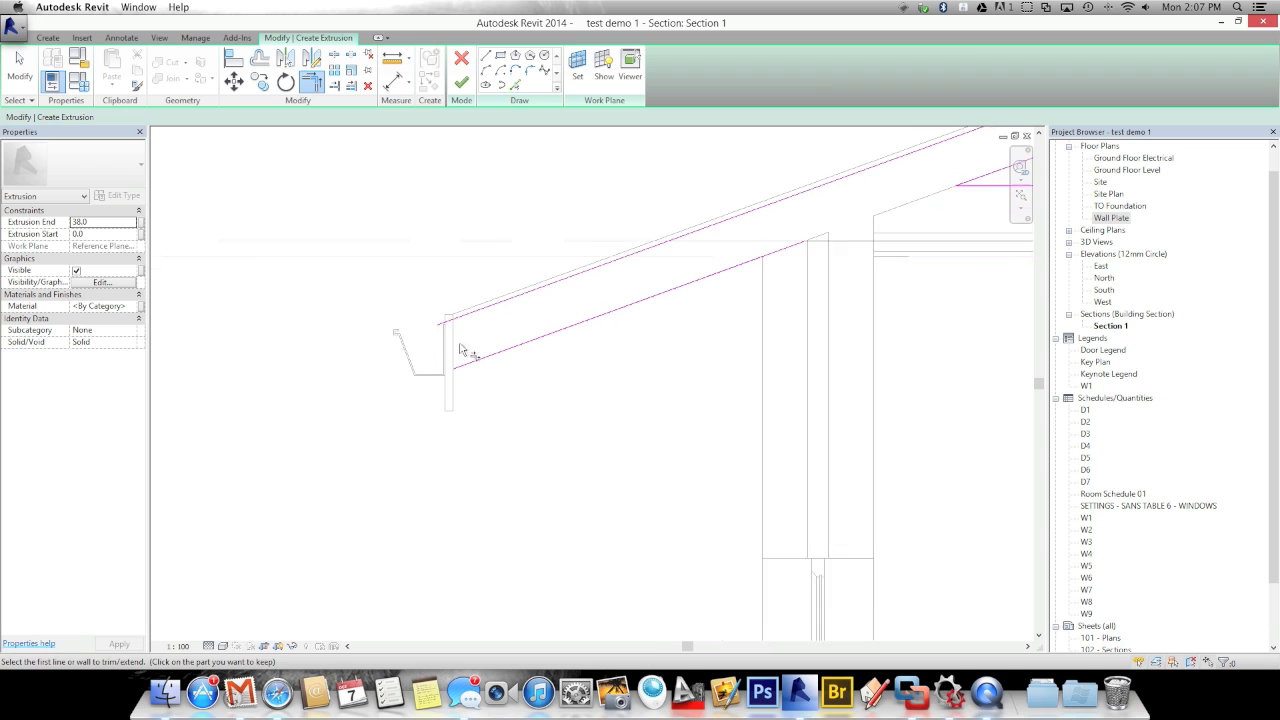
click(517, 87)
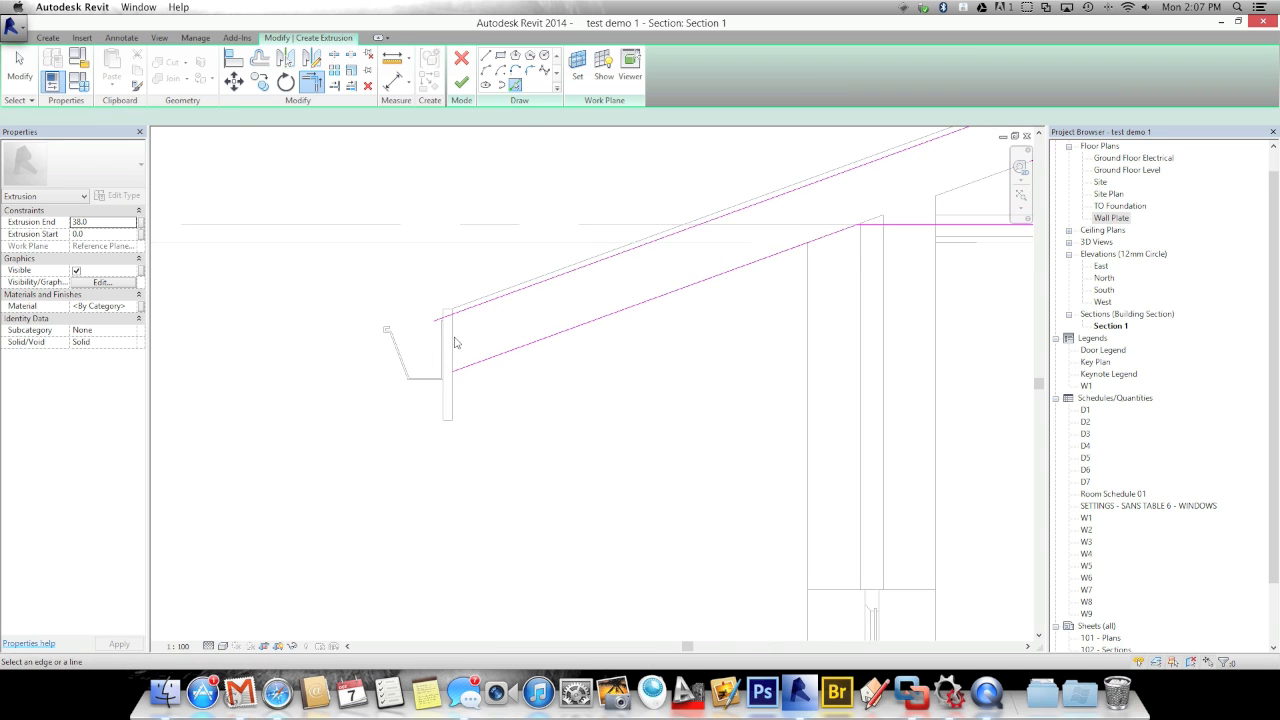
click(455, 343)
scroll(460, 341, up, 3)
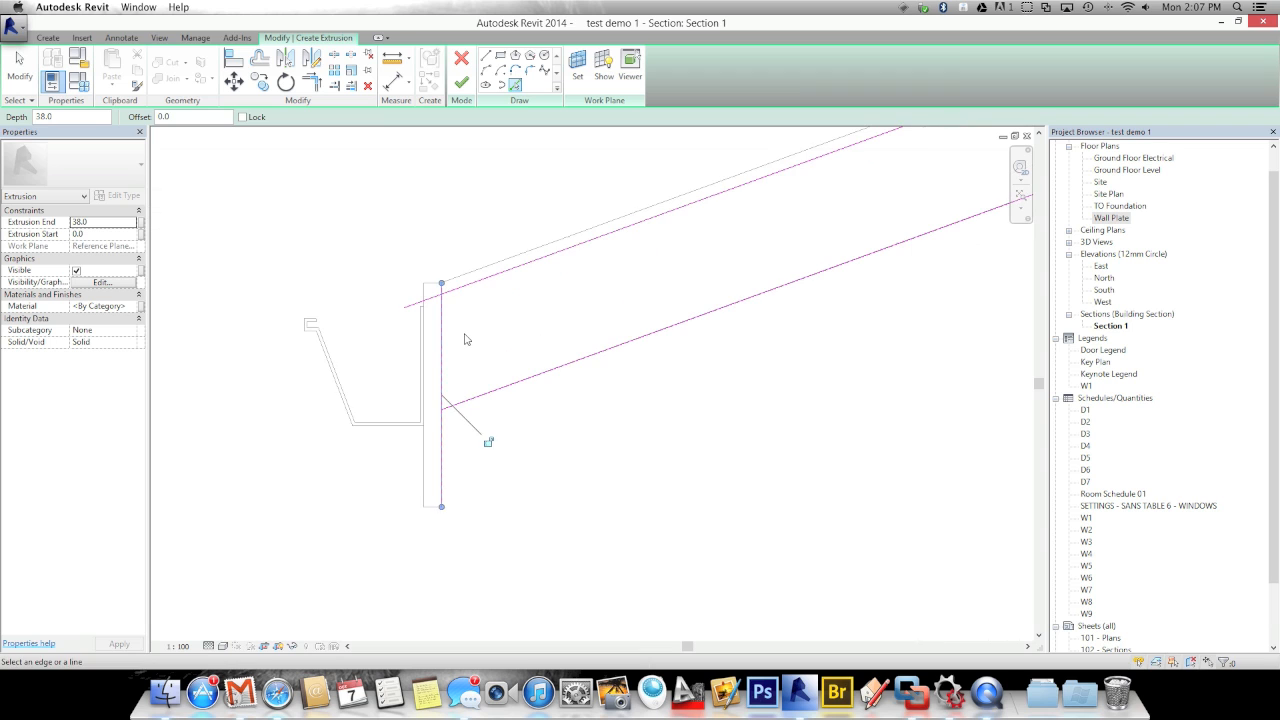
- Trim the left fascia line into corners with the upper and lower rafter lines
key(t)
key(r)
click(456, 289)
click(444, 326)
click(446, 393)
- Pick the inner face of the right fascia as a sketch line to close the other rafter end
scroll(466, 367, down, 1)
scroll(523, 368, down, 2)
scroll(700, 388, down, 1)
middle_drag(735, 412, 380, 432)
middle_drag(492, 431, 275, 430)
middle_drag(630, 423, 407, 429)
middle_drag(673, 430, 389, 448)
middle_drag(777, 427, 442, 452)
middle_drag(705, 429, 467, 427)
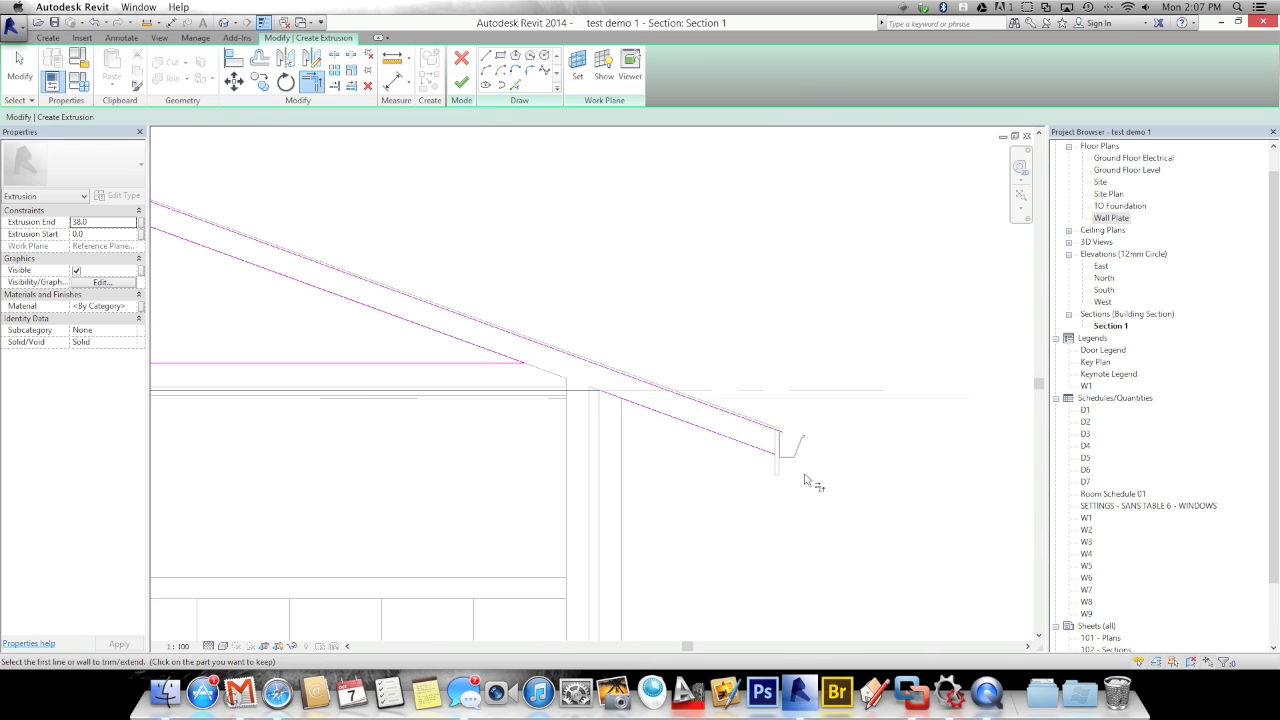
scroll(797, 474, up, 2)
click(516, 86)
click(738, 392)
scroll(692, 365, up, 3)
key(Escape)
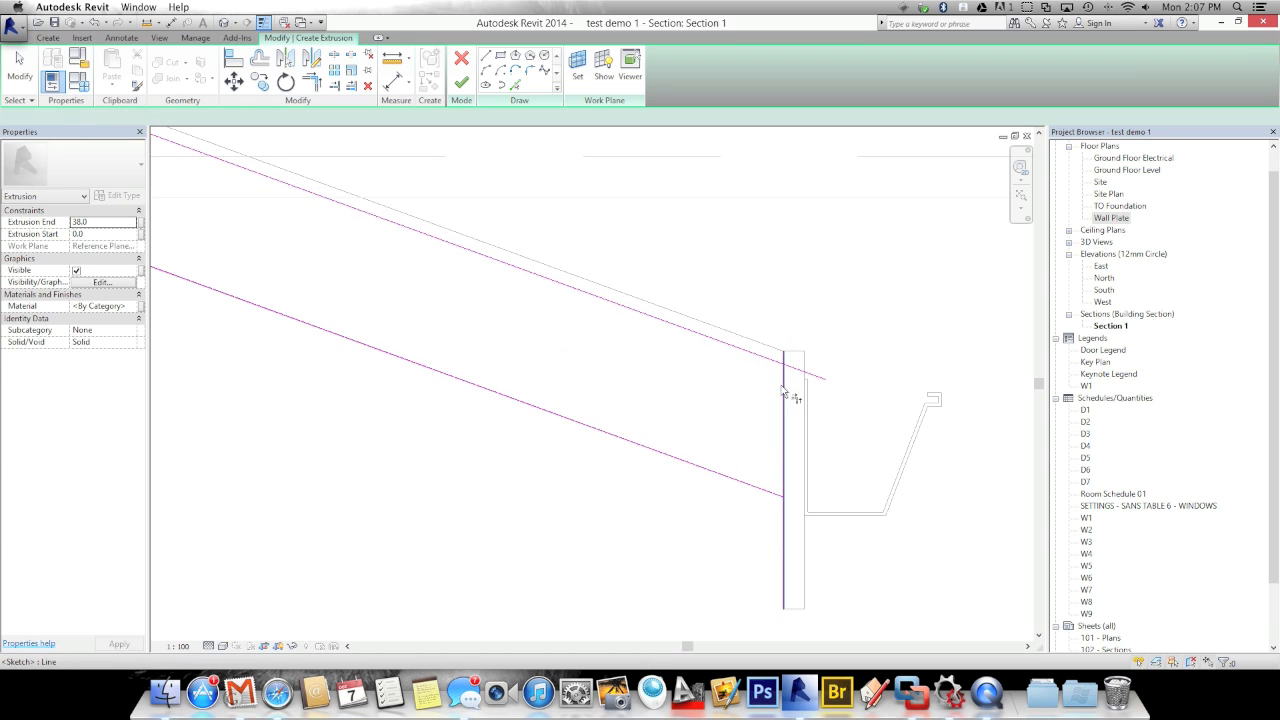
- Trim the right fascia line into corners with the upper and lower rafter lines
key(t)
key(r)
click(778, 363)
click(783, 467)
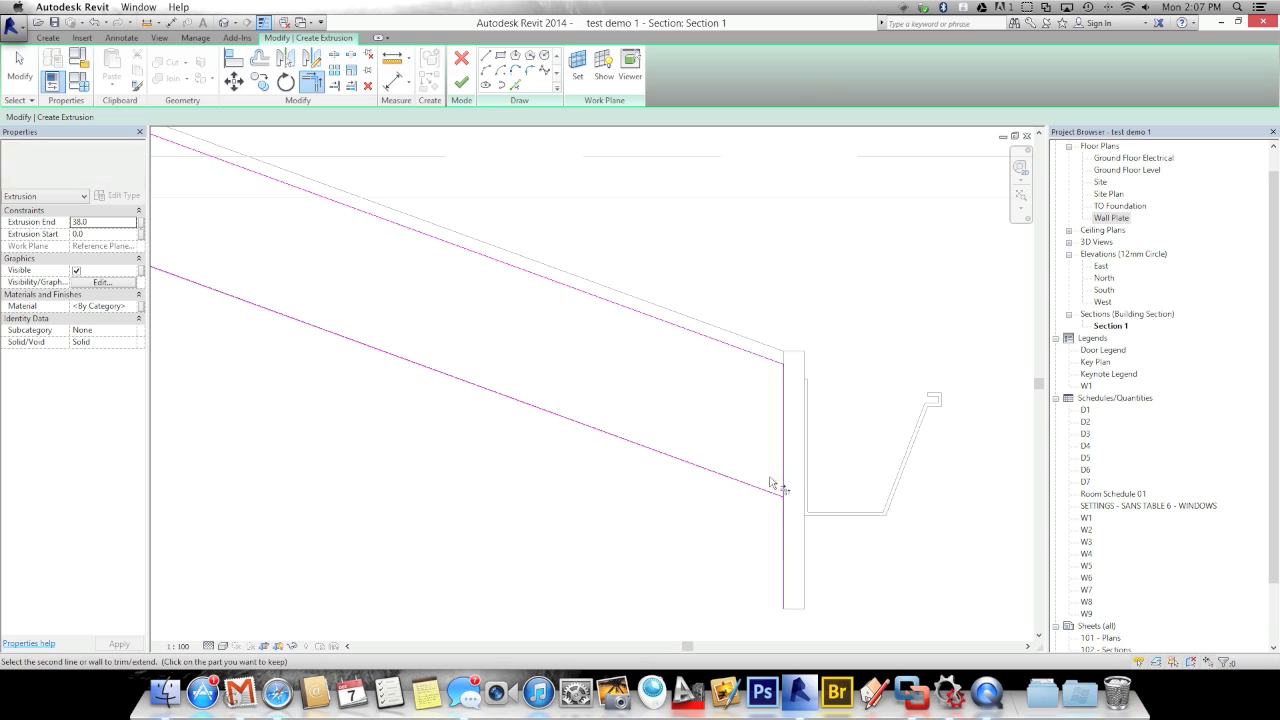
click(767, 492)
click(777, 465)
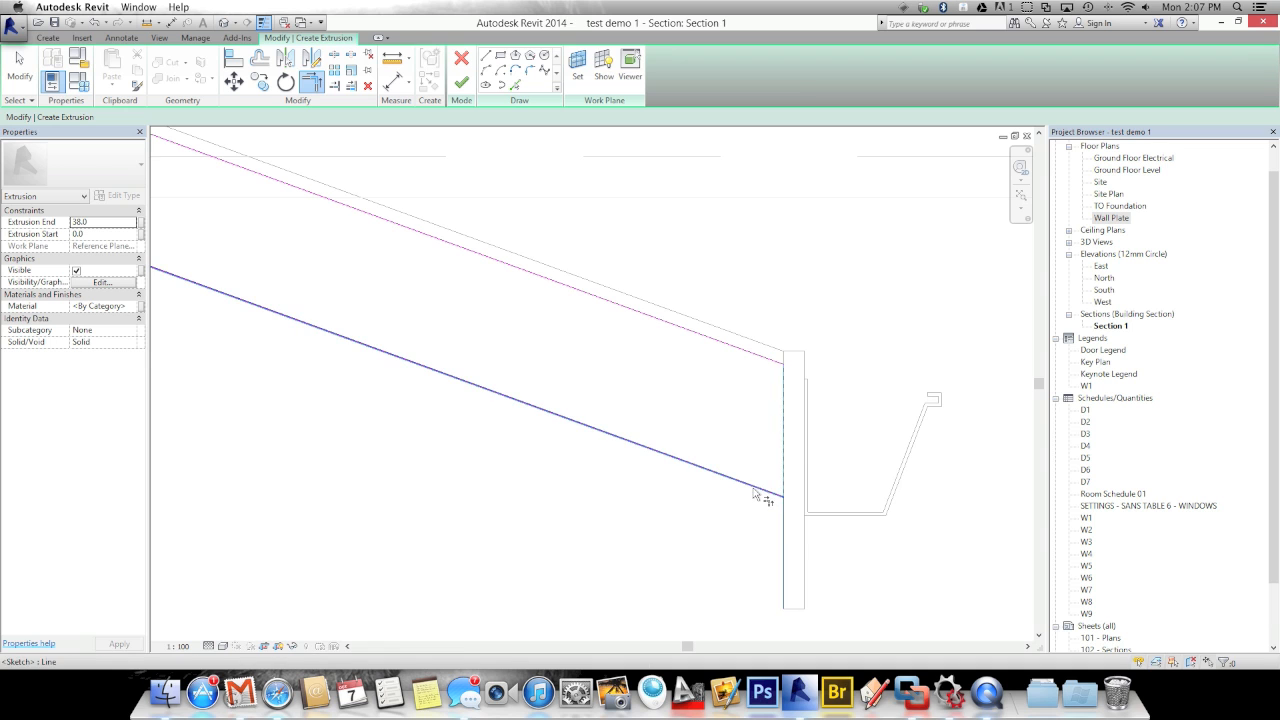
- Finish the extrusion sketch to create the 38 mm thick truss solid
scroll(813, 450, down, 5)
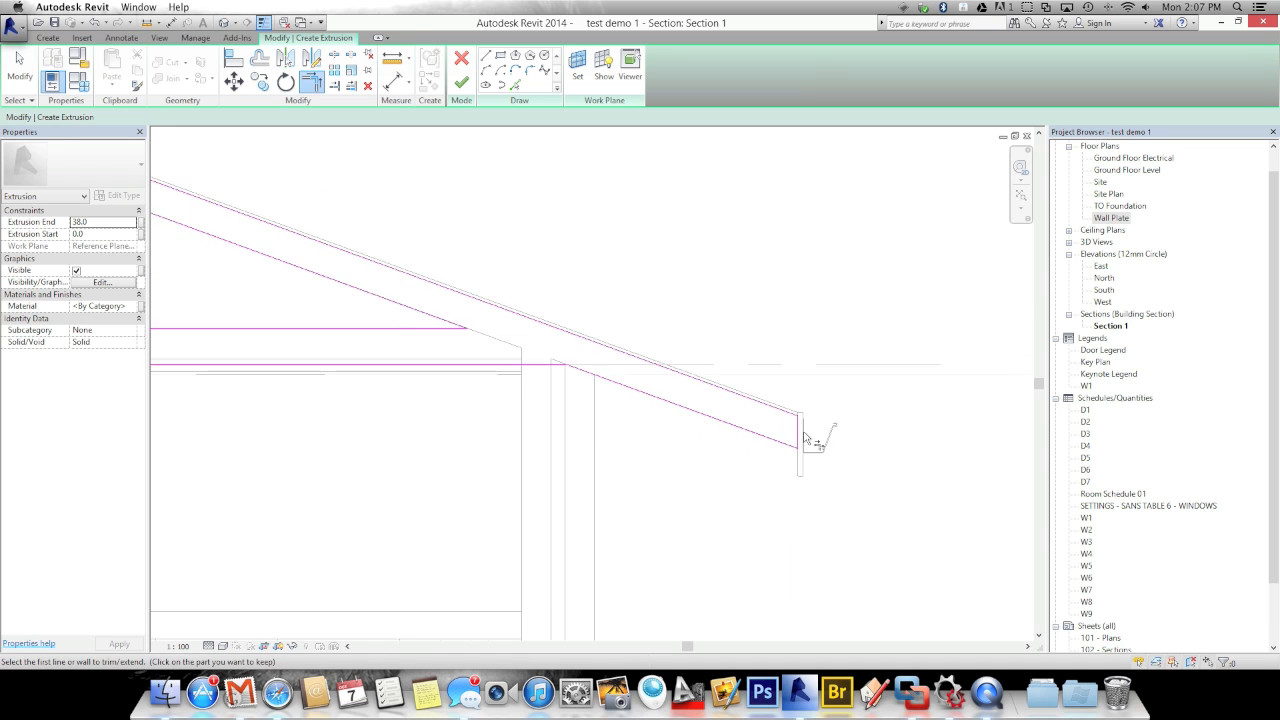
scroll(698, 460, down, 1)
middle_drag(562, 477, 764, 454)
click(461, 84)
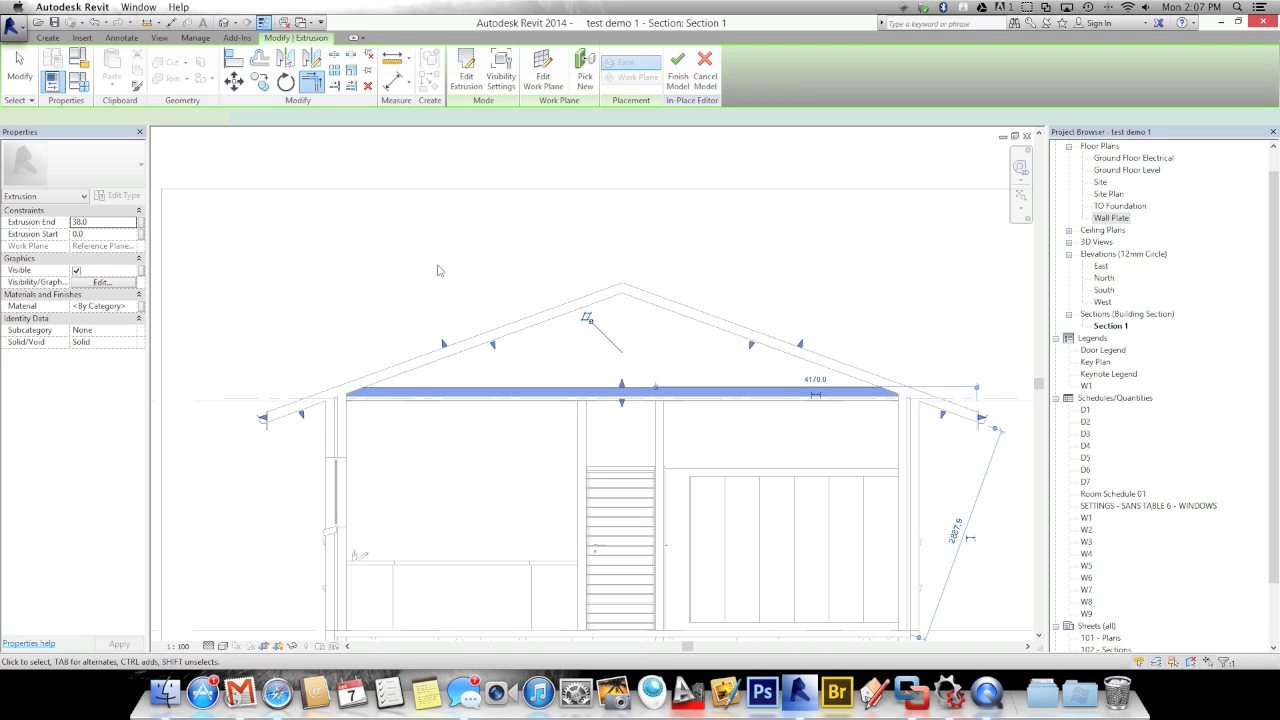
click(329, 287)
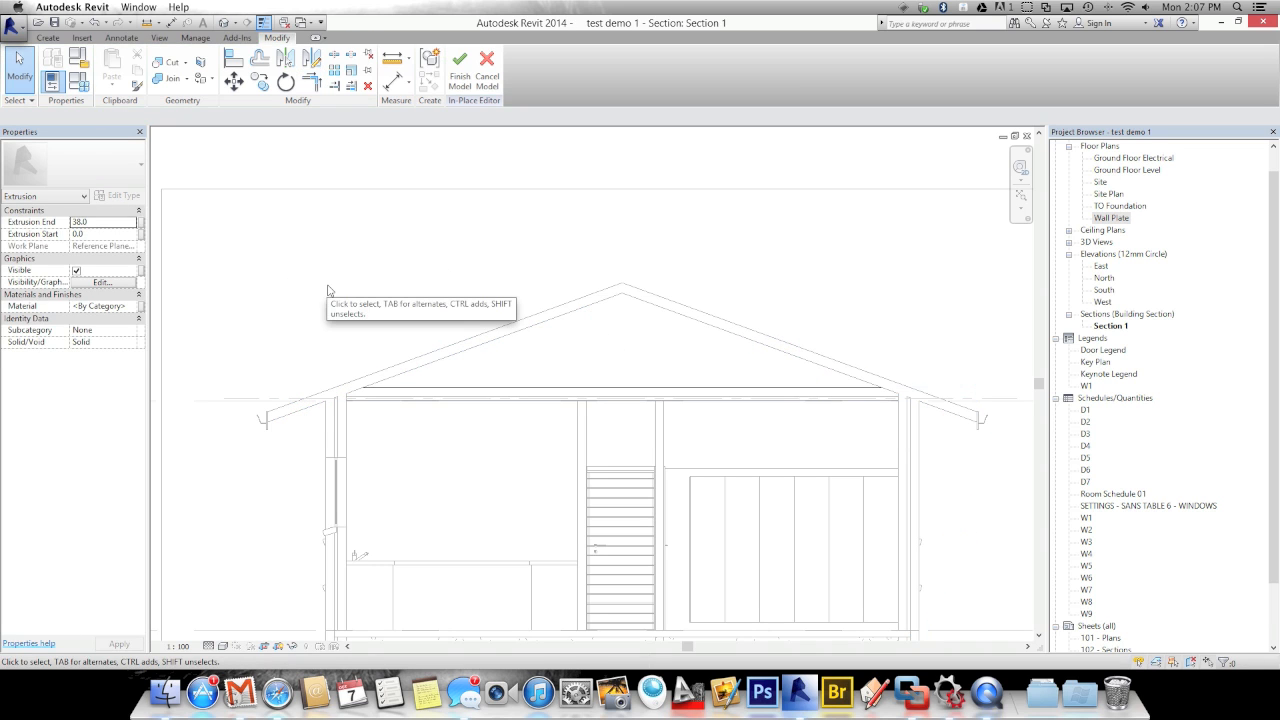
click(527, 399)
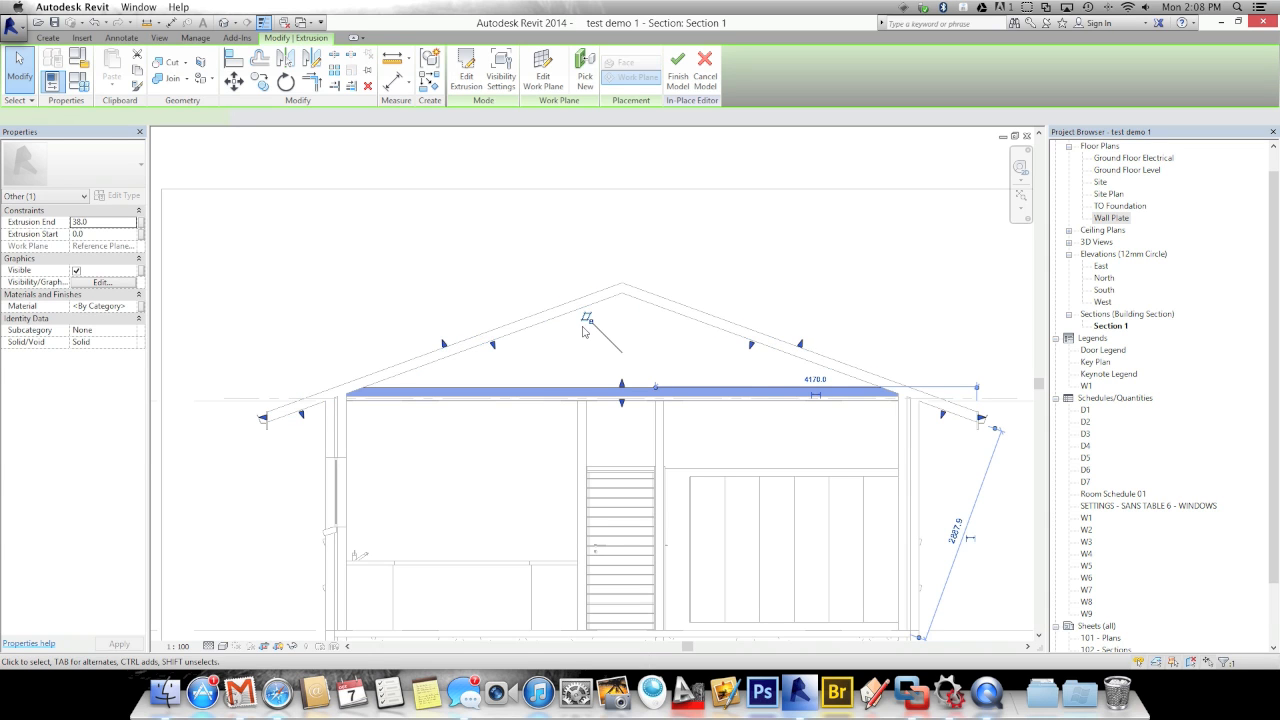
click(585, 345)
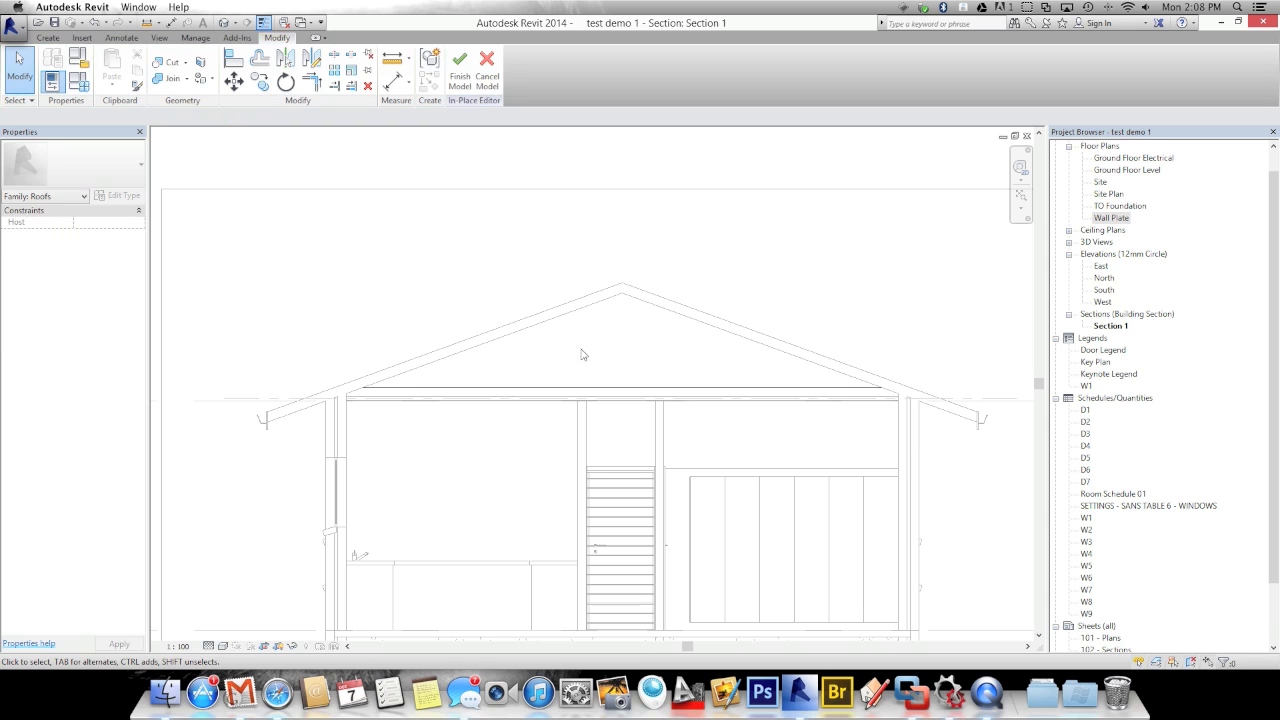
click(541, 393)
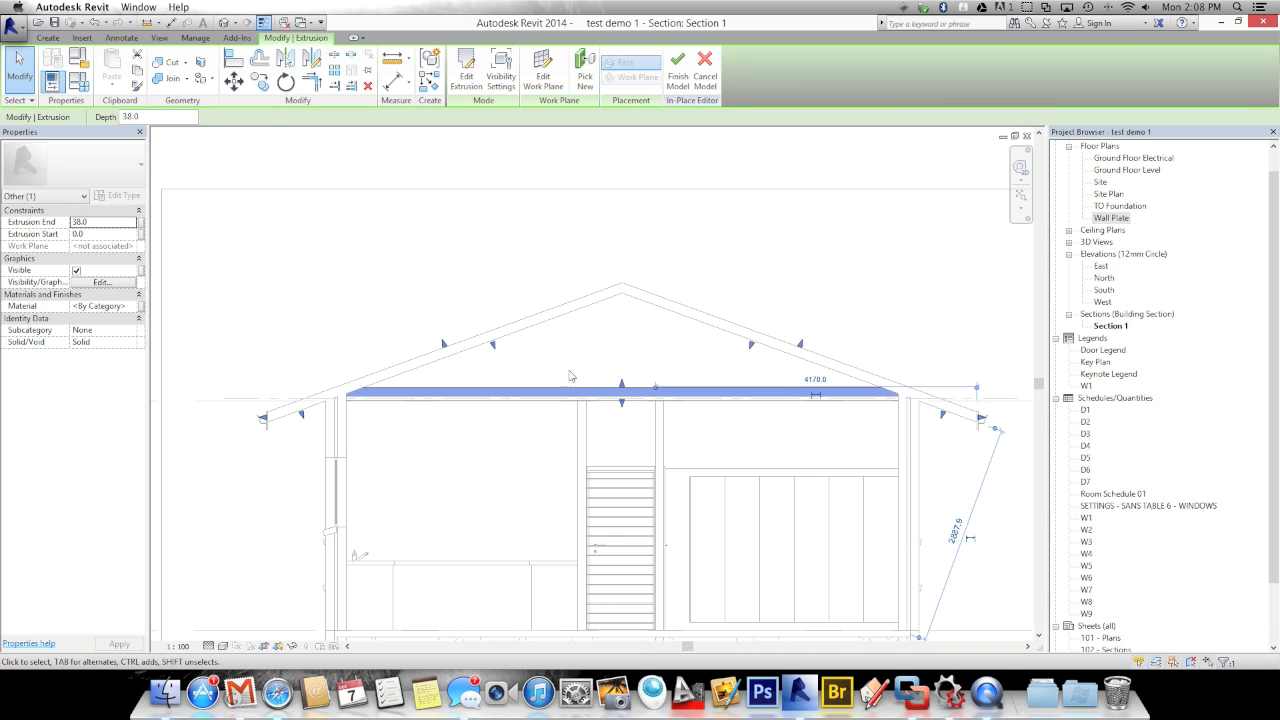
key(Escape)
click(566, 393)
click(564, 373)
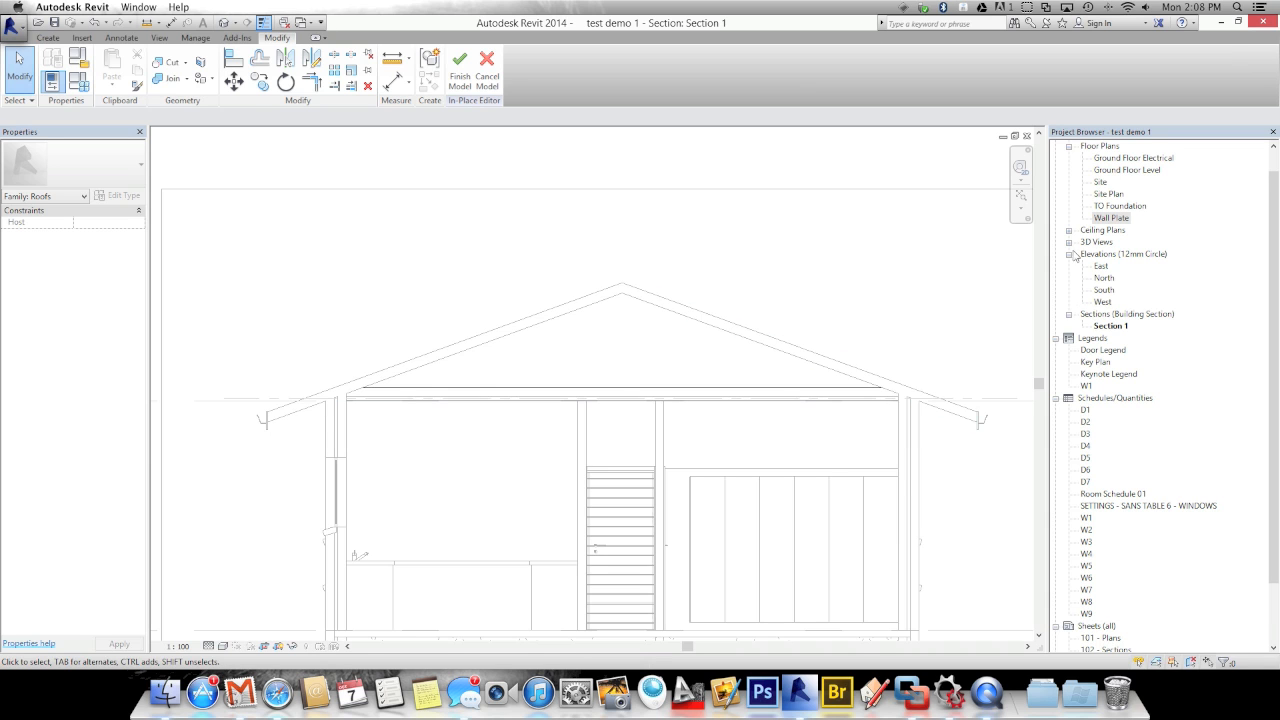
- In the Wall Plate floor plan, move the truss from the Truss 01 reference plane onto the lowest truss spacing line
double_click(1110, 218)
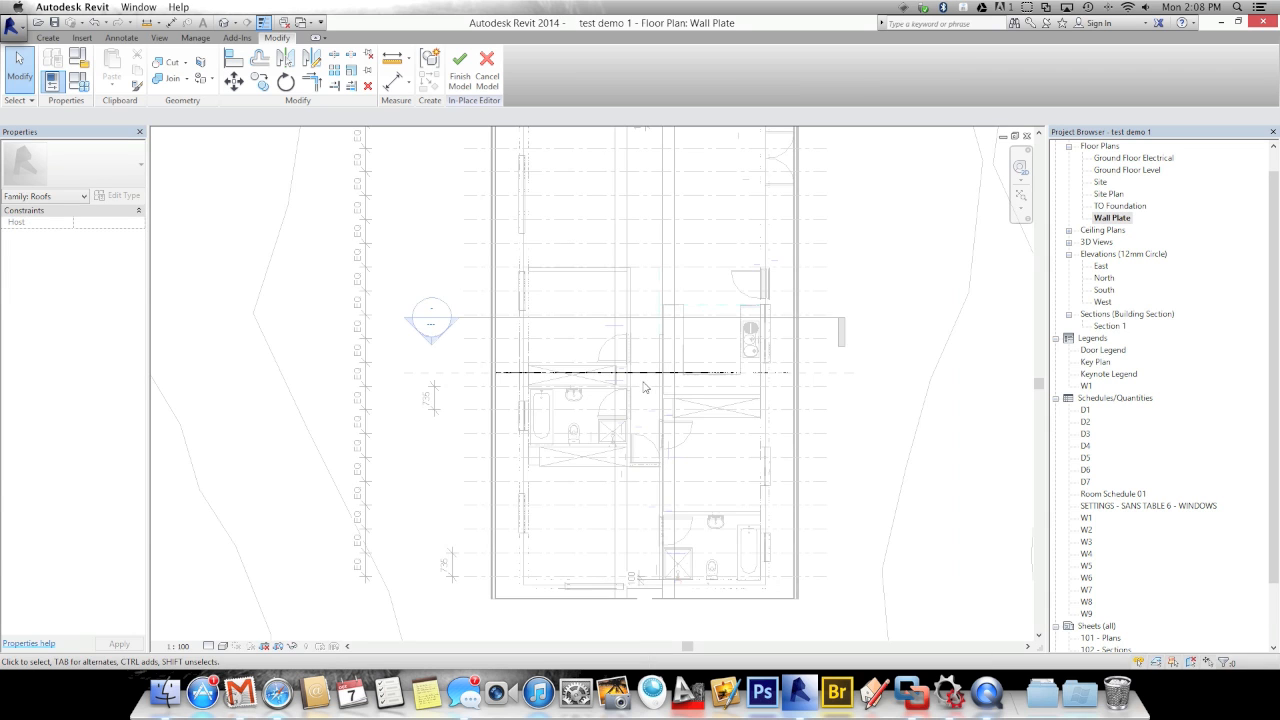
scroll(644, 387, up, 6)
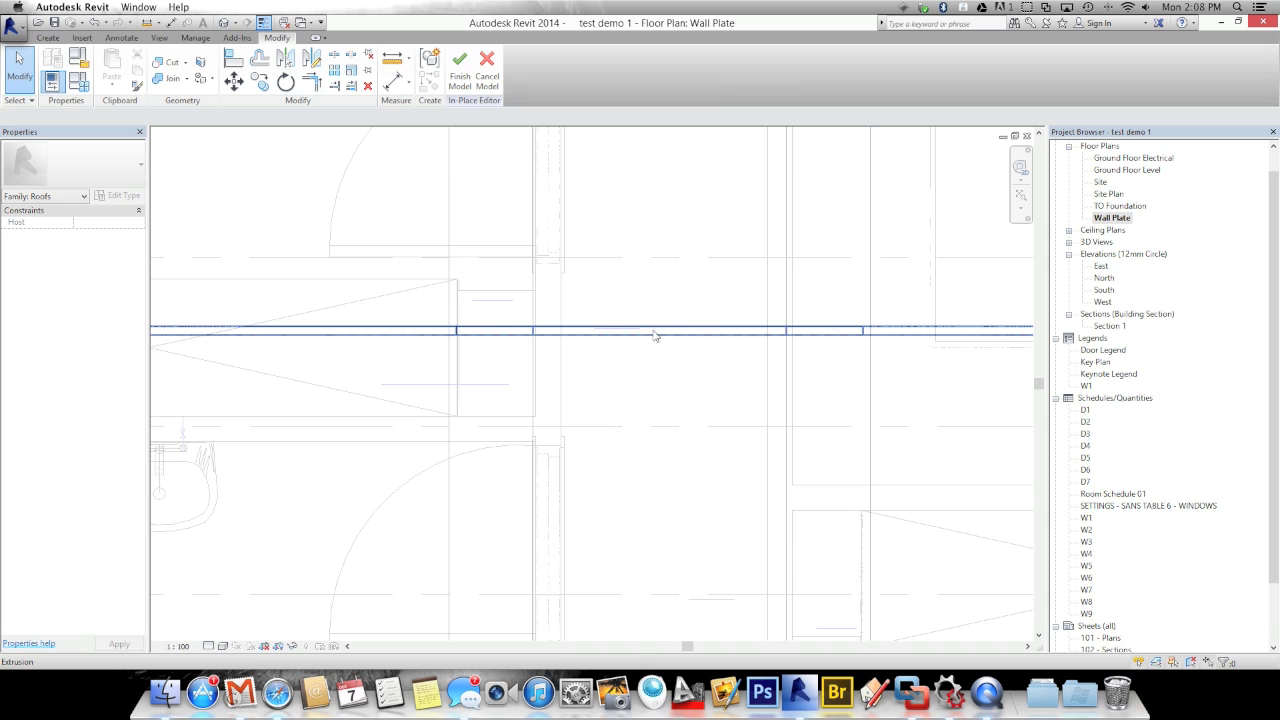
click(655, 358)
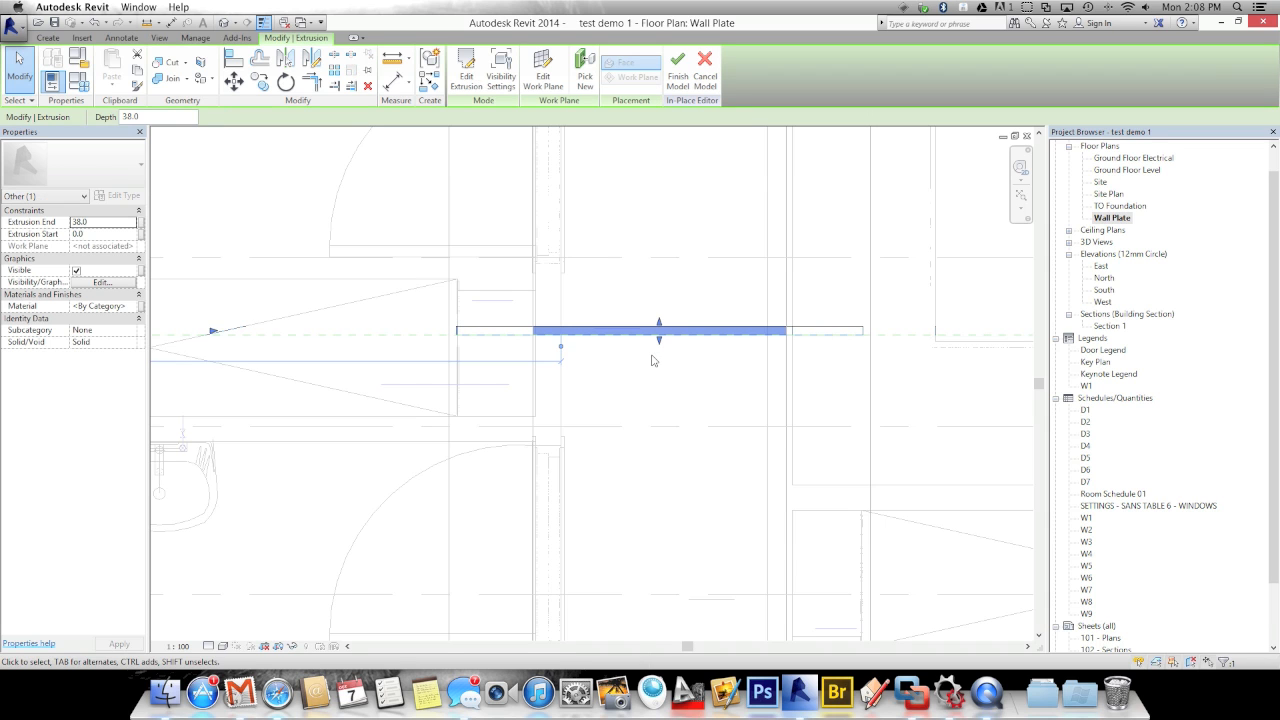
drag(652, 360, 643, 352)
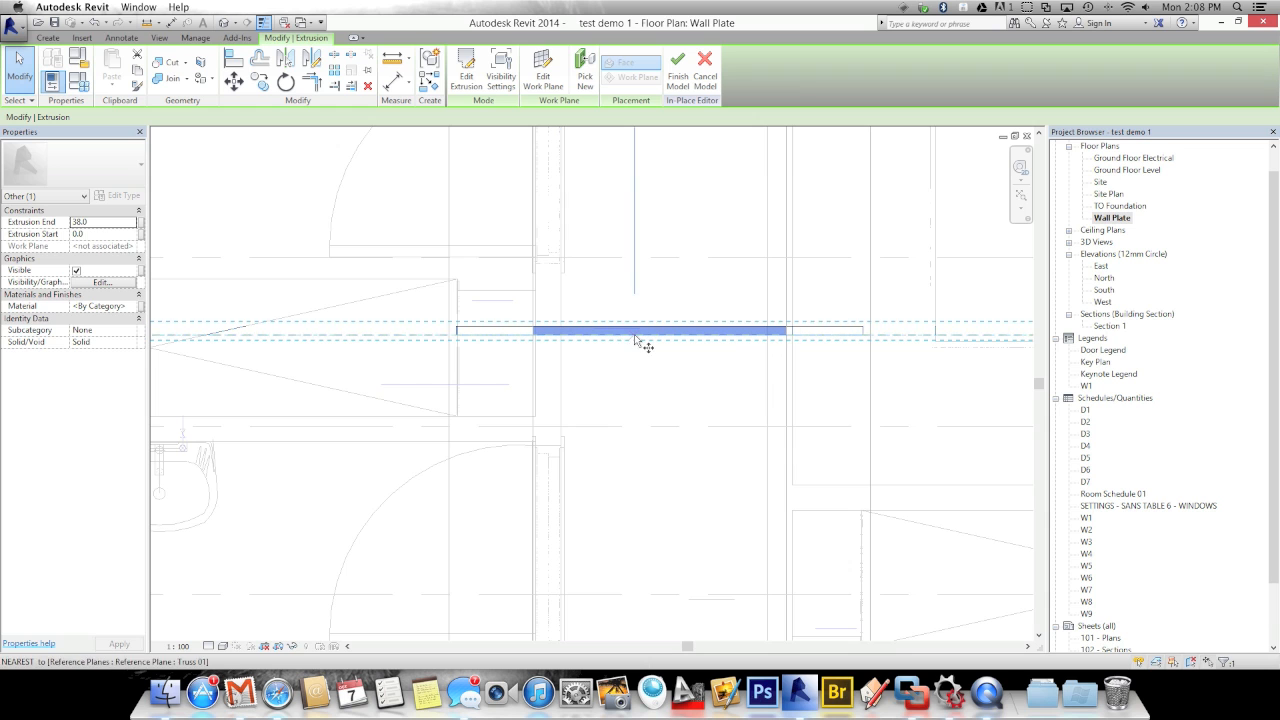
click(634, 335)
scroll(637, 380, down, 4)
middle_drag(648, 374, 646, 216)
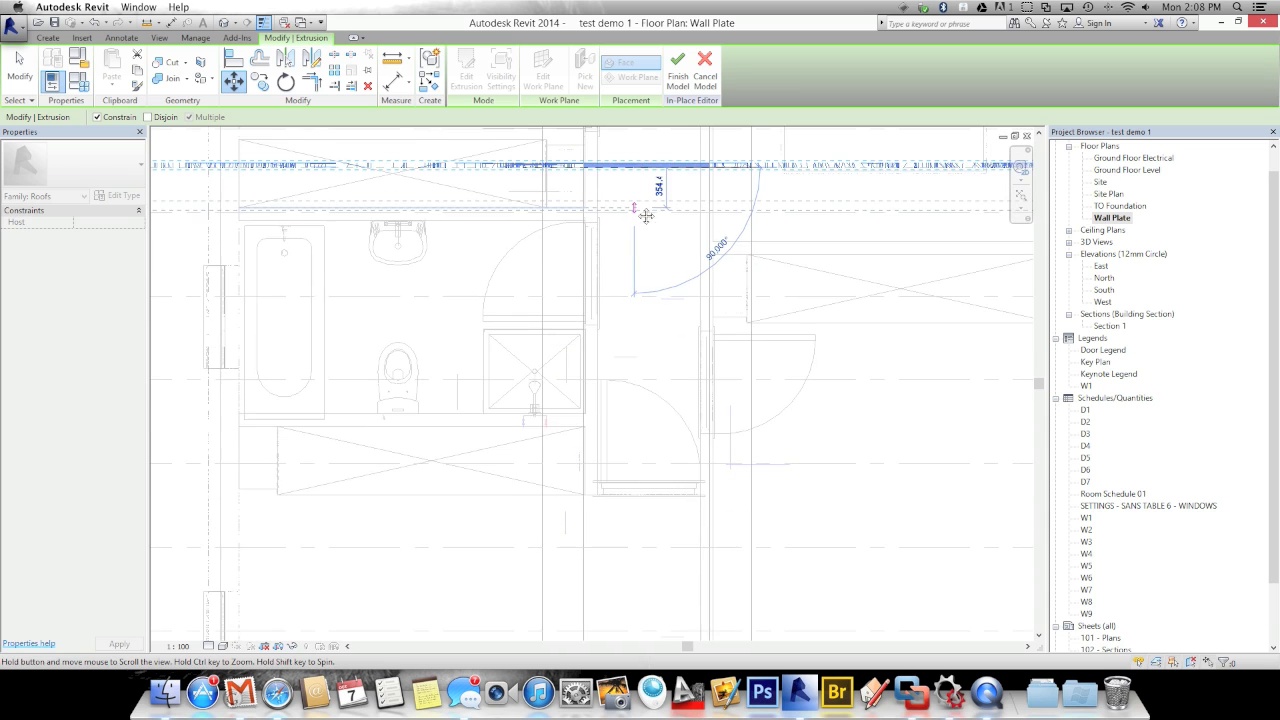
middle_drag(629, 393, 610, 38)
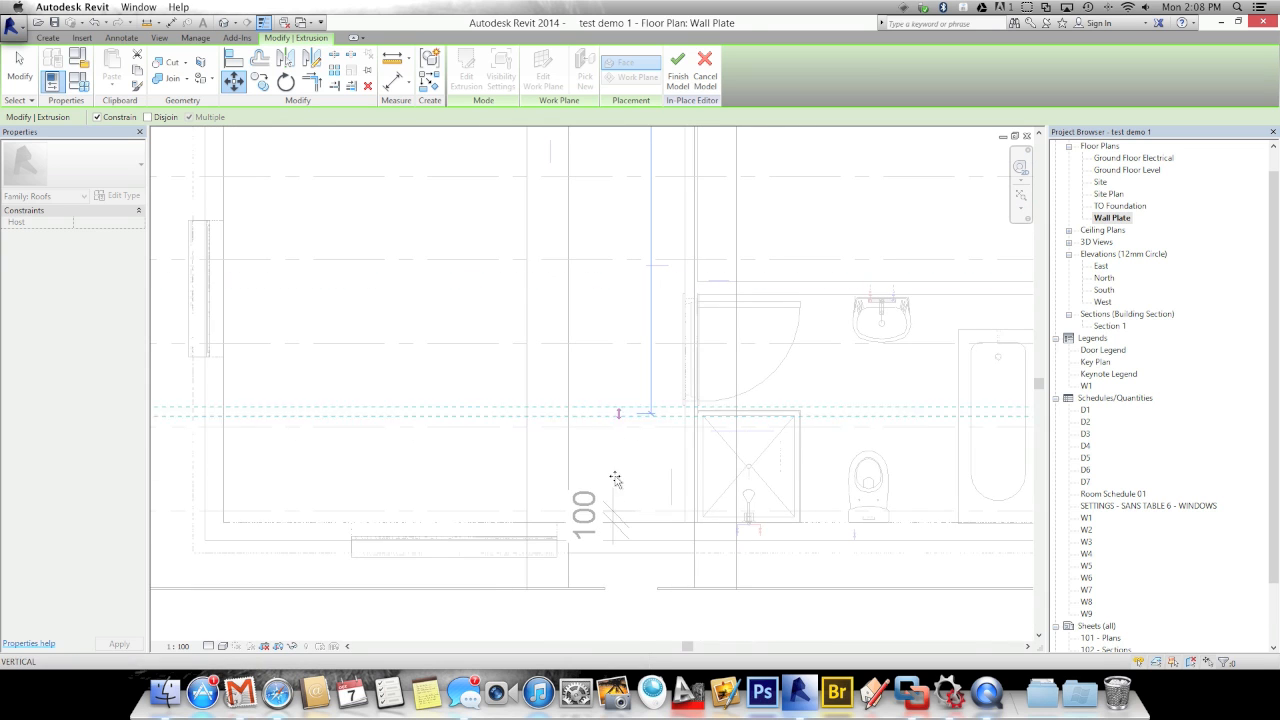
scroll(620, 515, up, 3)
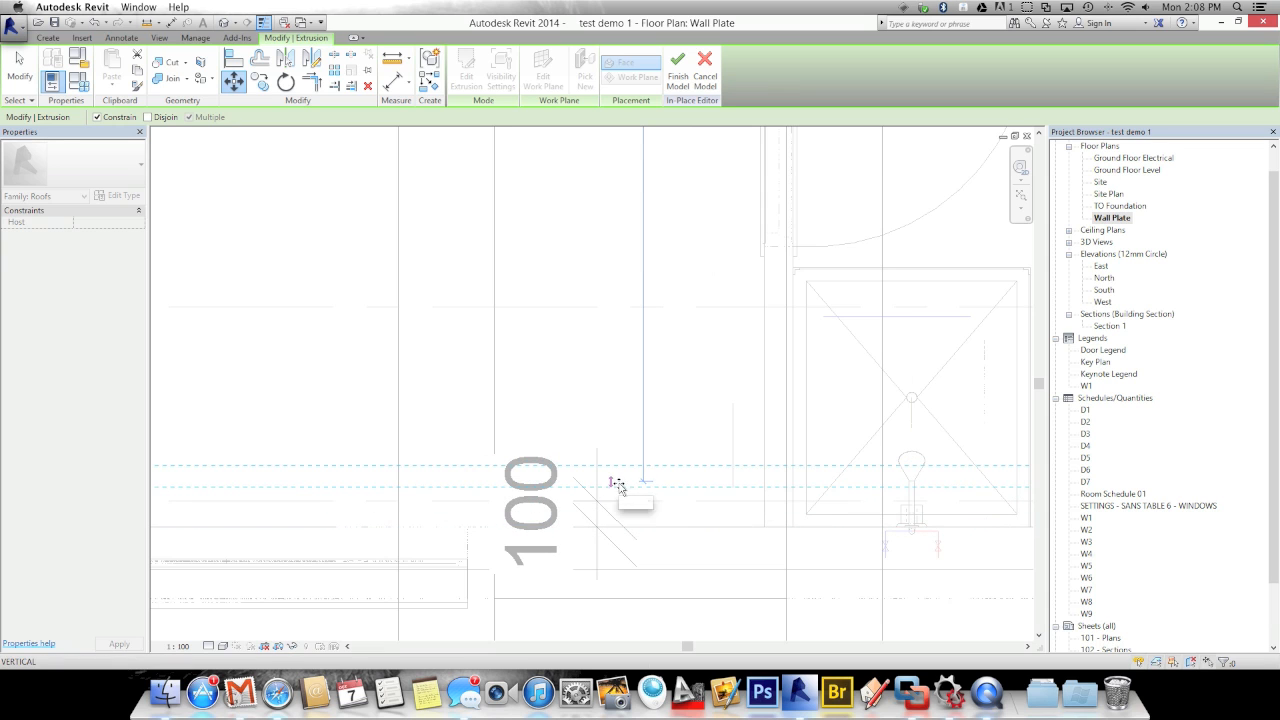
click(610, 502)
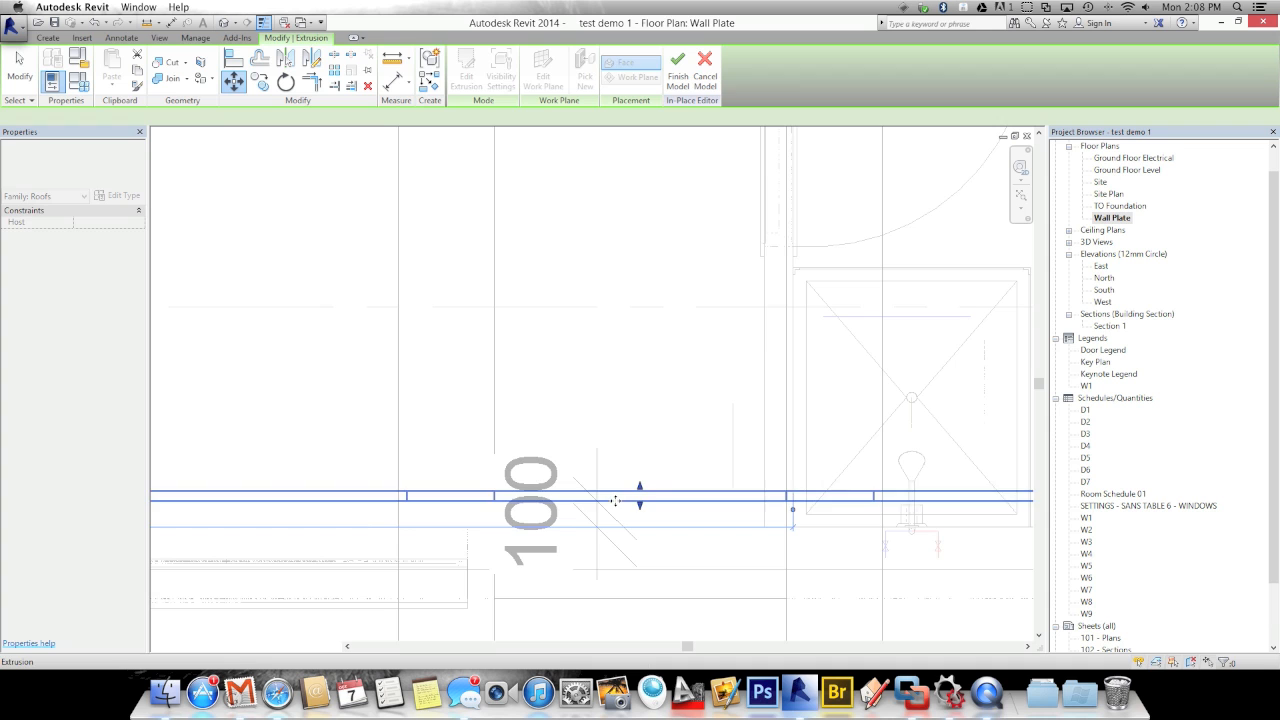
key(Escape)
key(Escape)
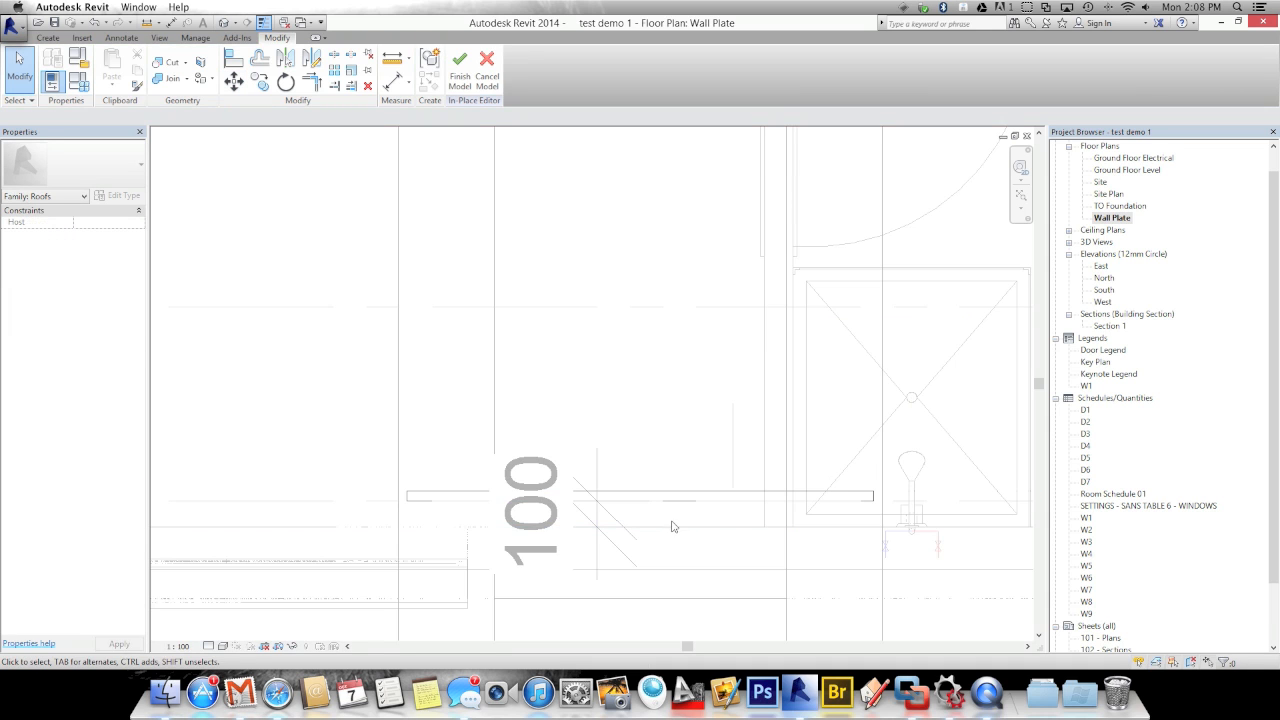
- Copy the truss, with Multiple and Constrain on, from the lowest spacing line onto the next two spacing lines above
scroll(671, 524, down, 2)
scroll(673, 524, up, 3)
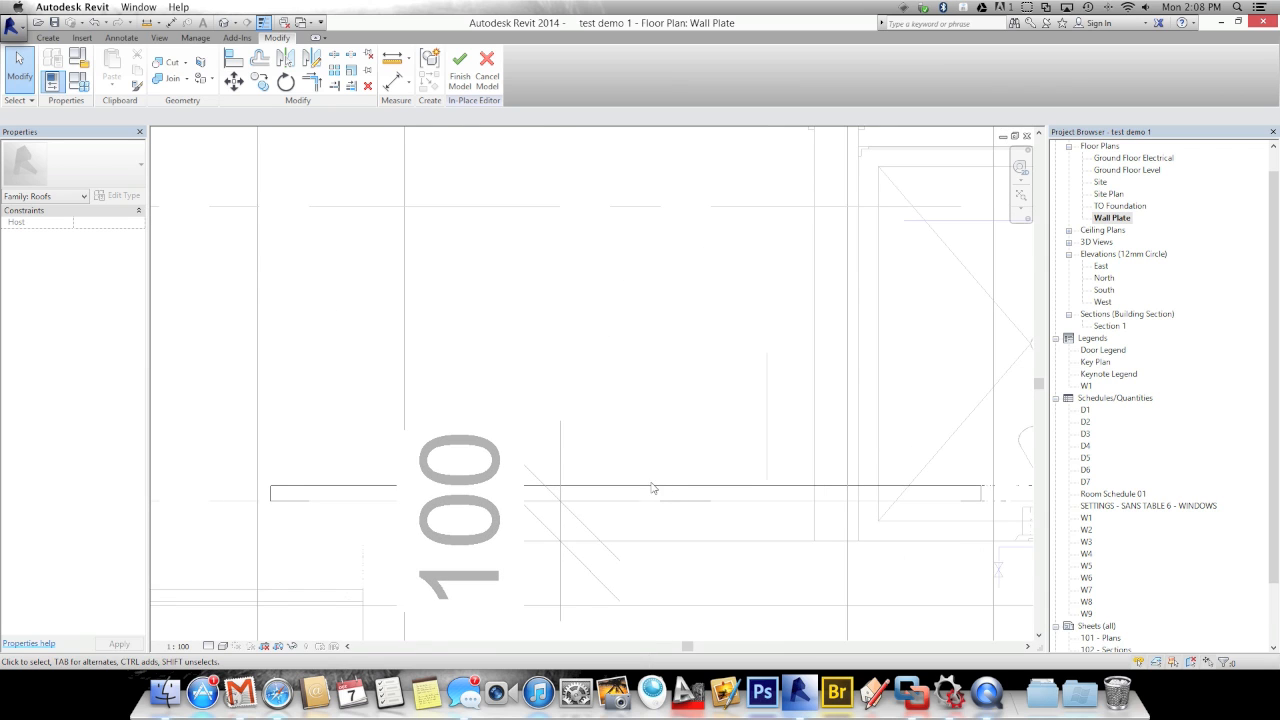
click(645, 489)
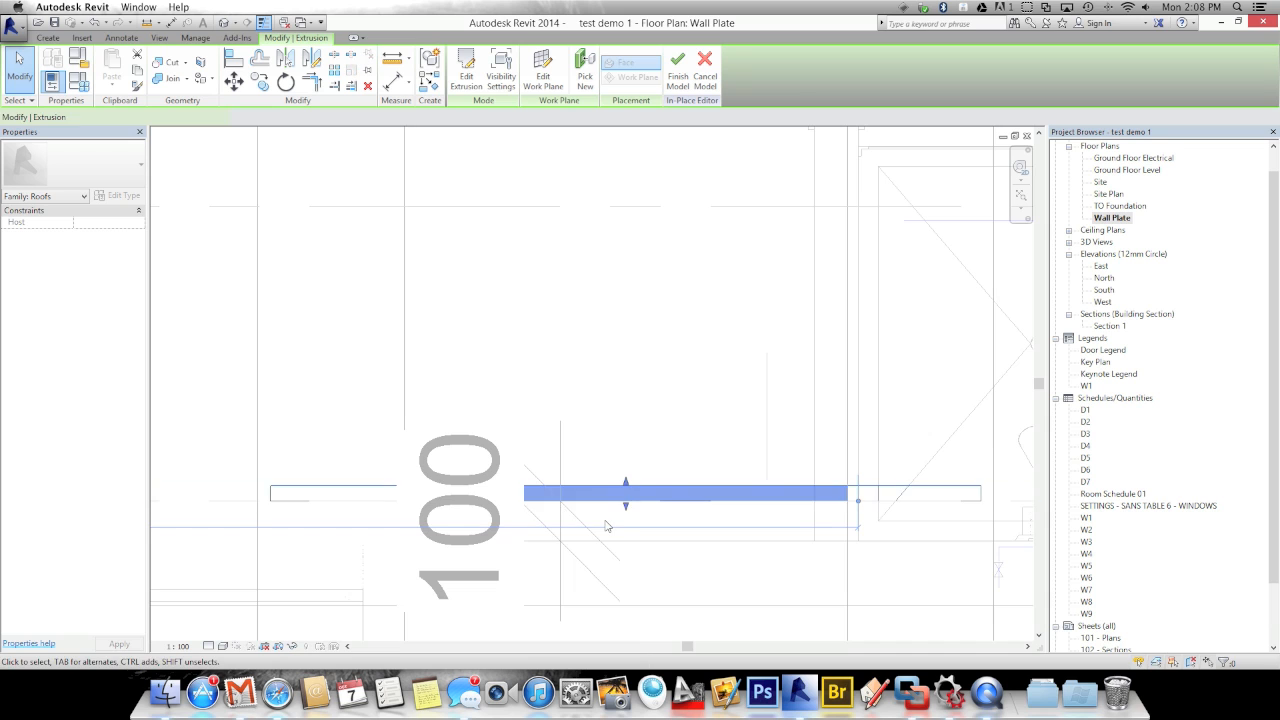
scroll(604, 525, down, 2)
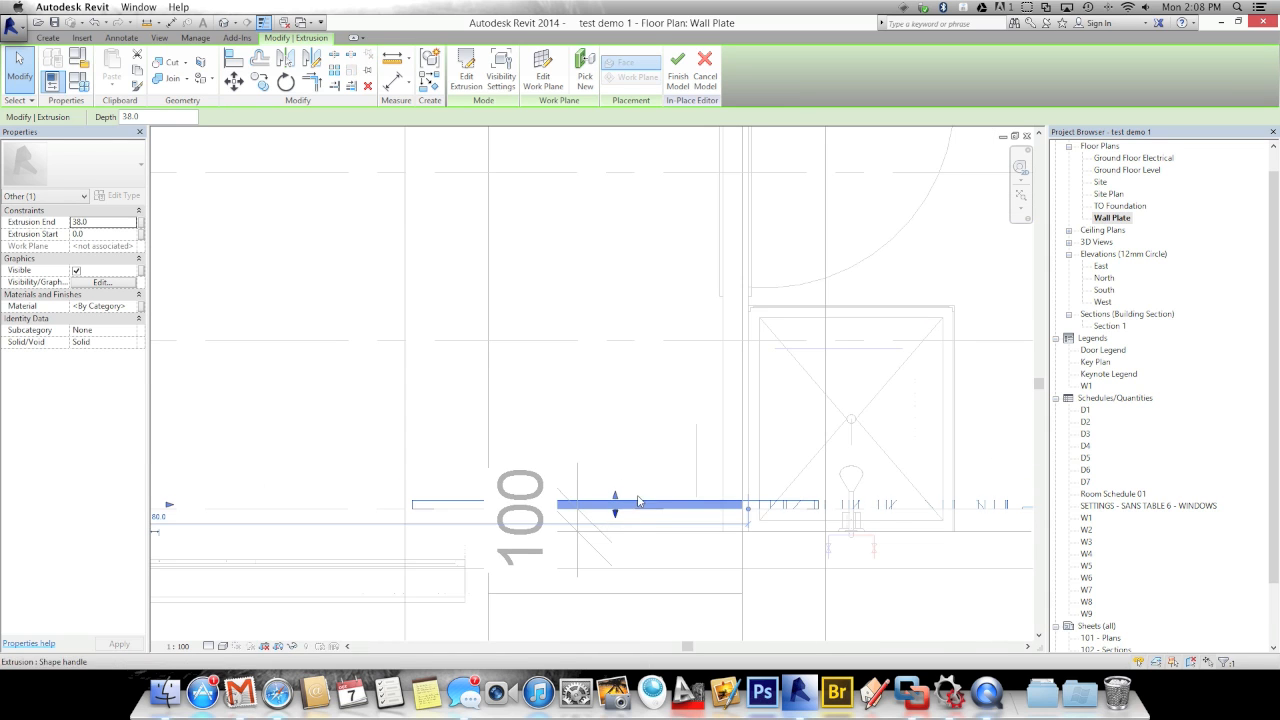
middle_drag(686, 531, 765, 530)
click(628, 462)
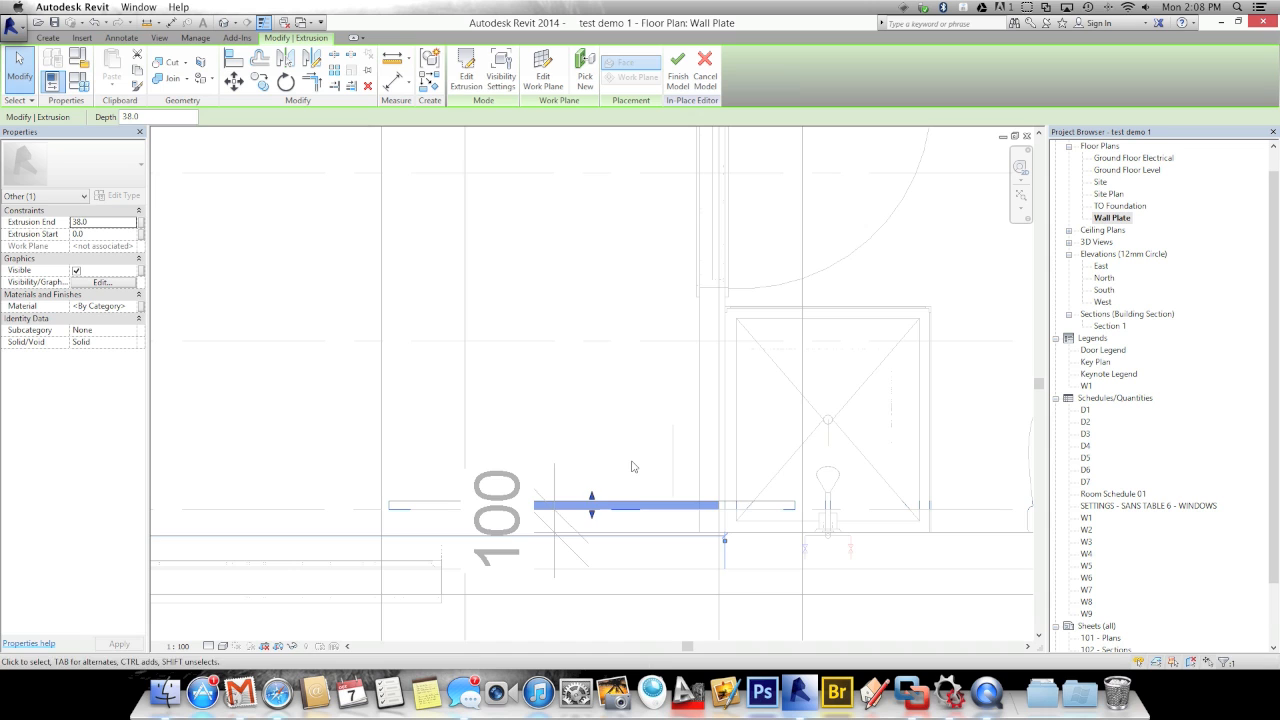
key(c)
key(o)
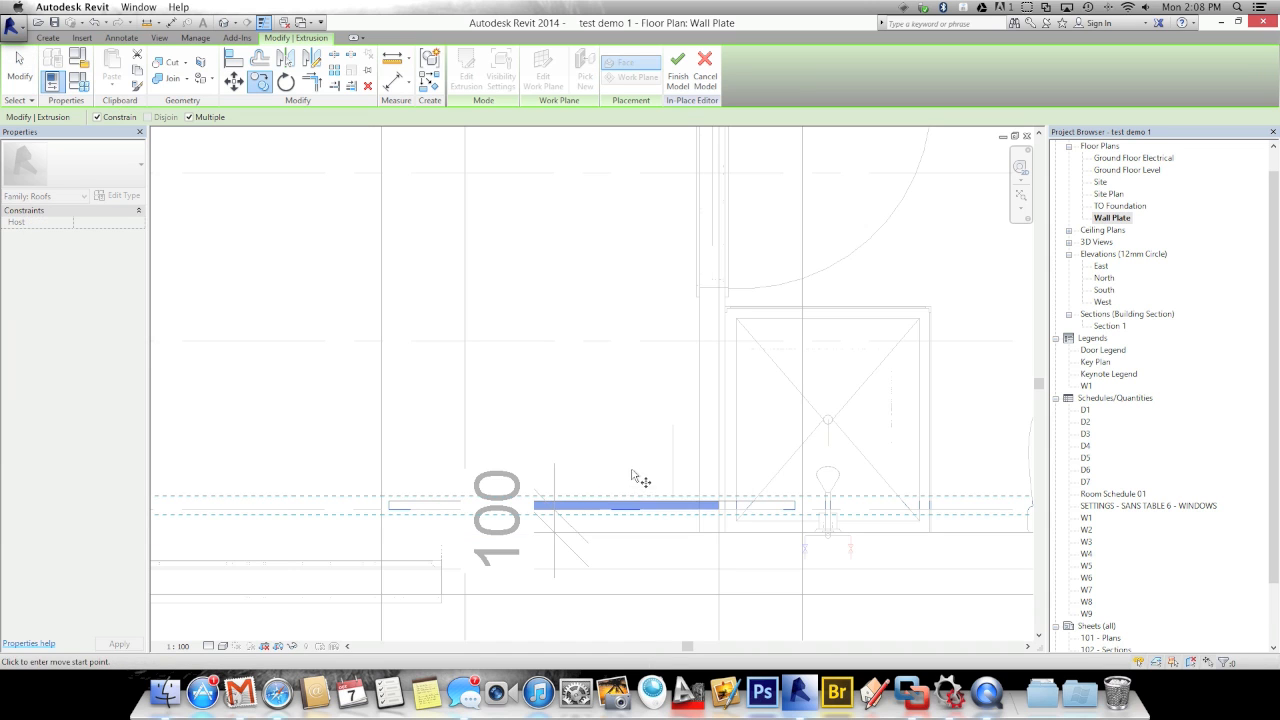
click(627, 508)
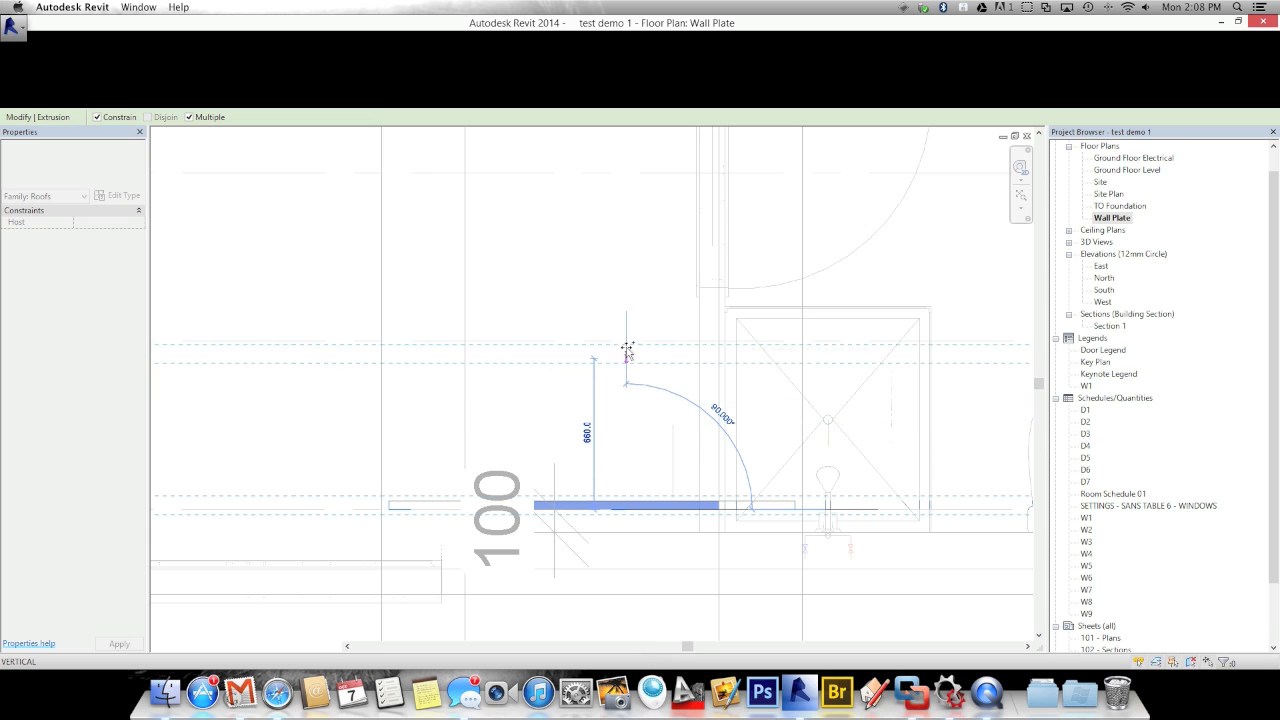
click(626, 343)
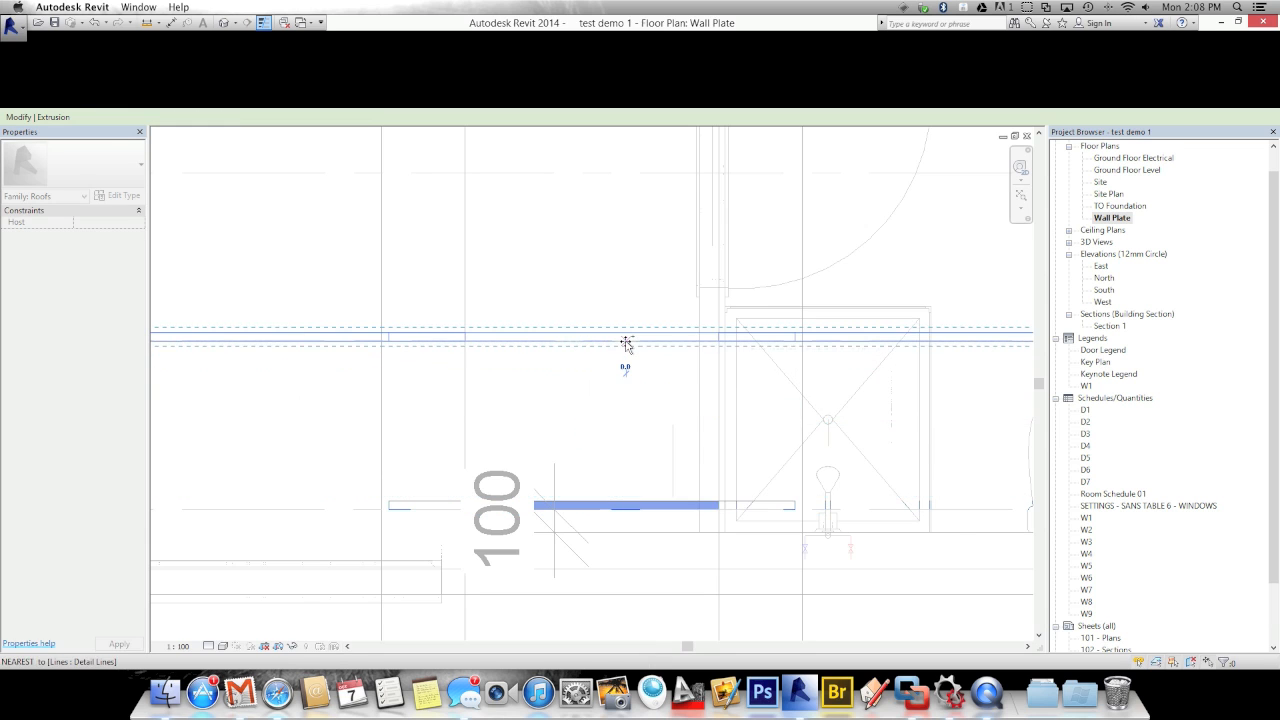
click(624, 172)
- Place four more truss copies on the consecutive spacing lines farther up the plan
middle_drag(642, 292, 654, 531)
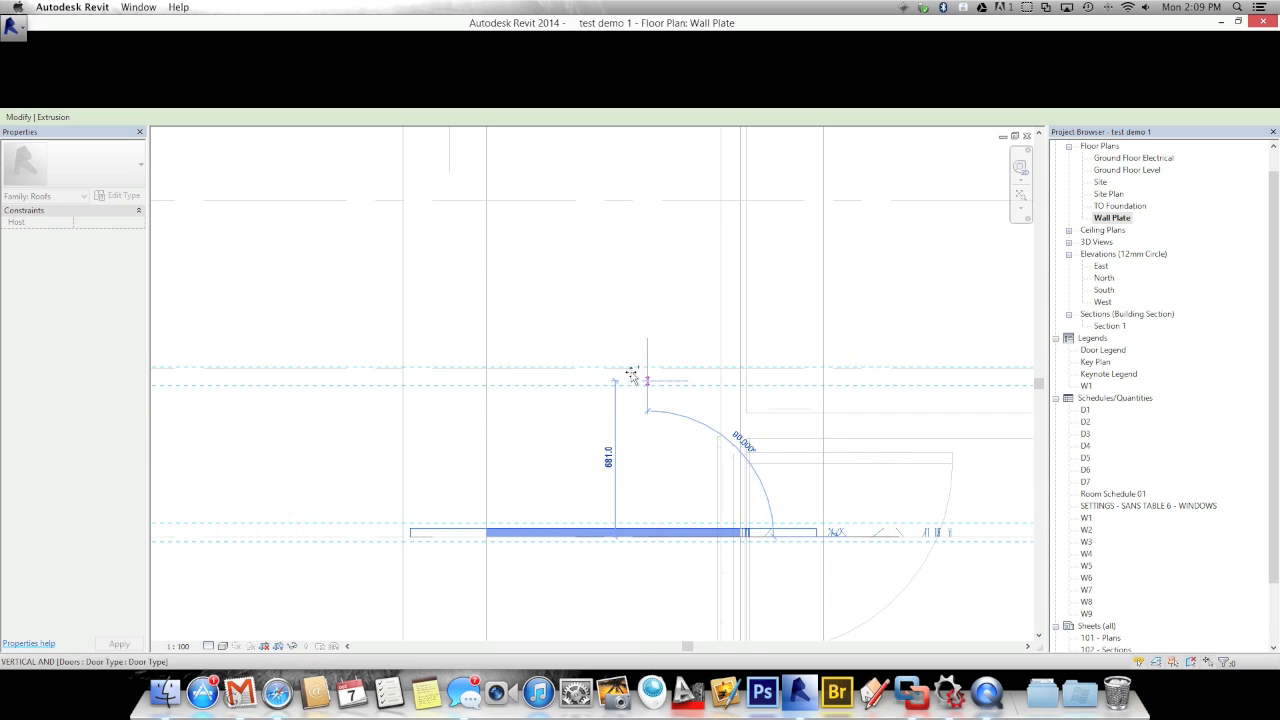
click(647, 370)
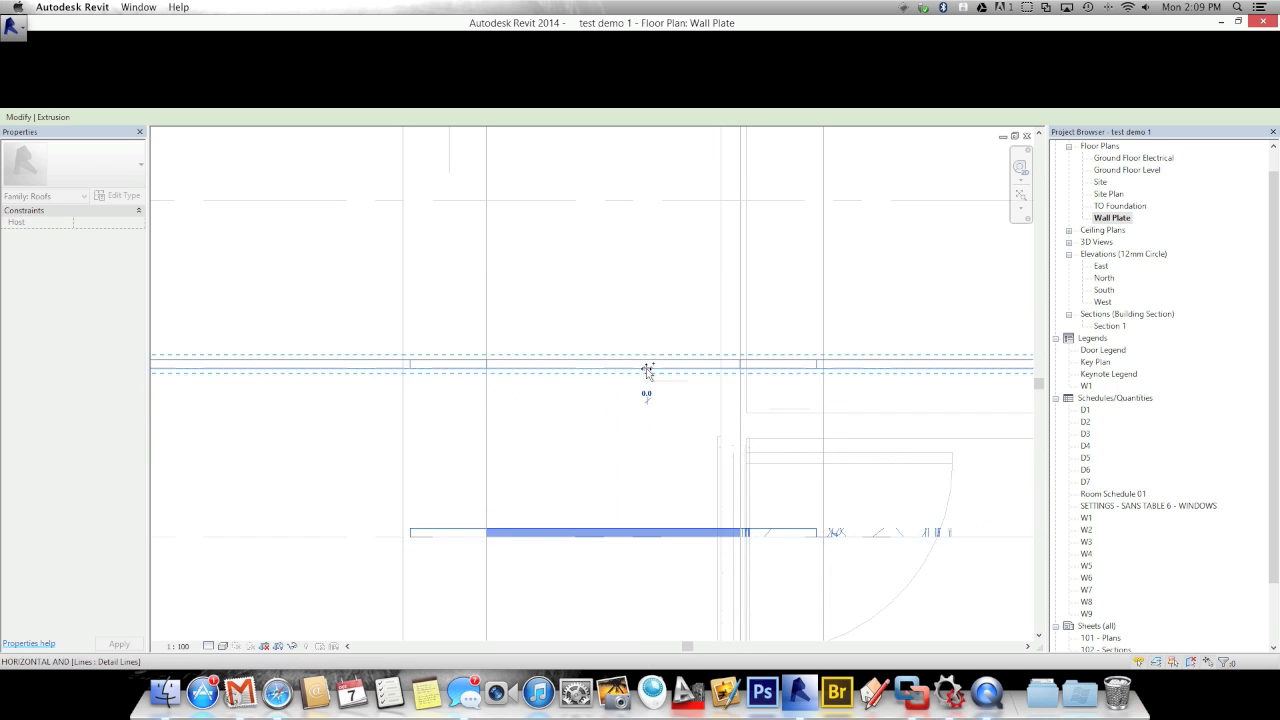
click(647, 203)
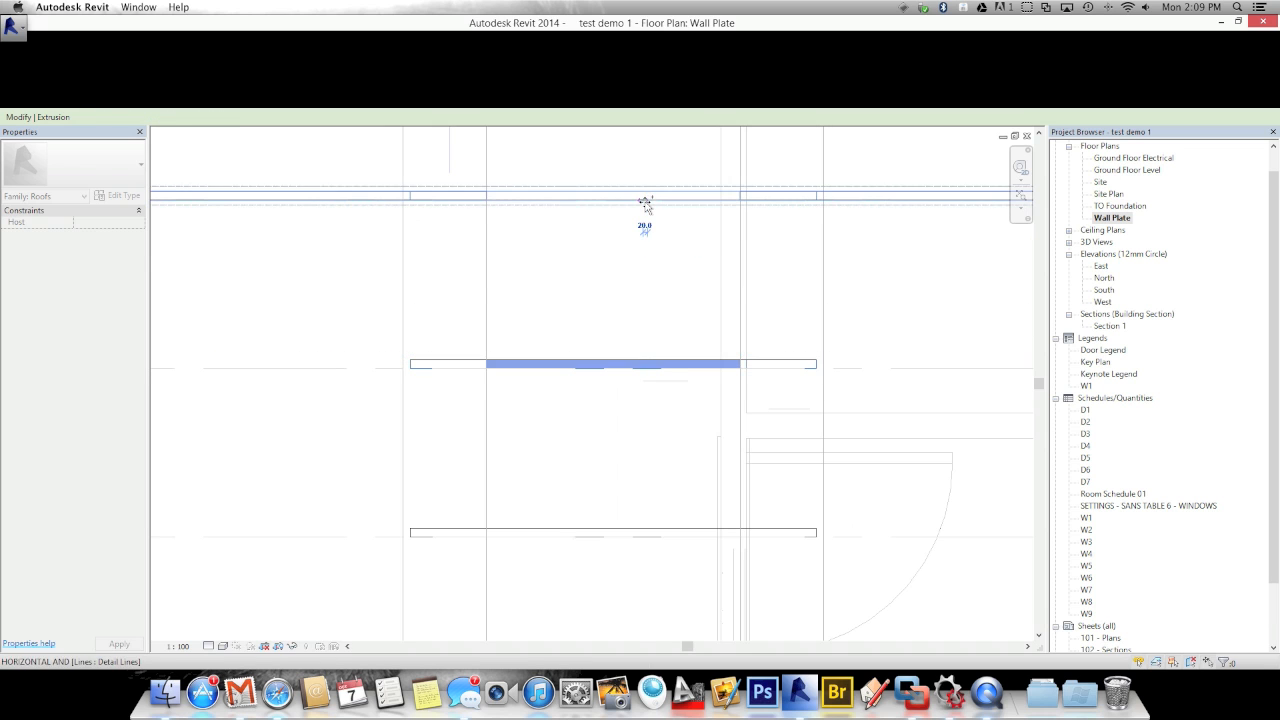
middle_drag(654, 365, 656, 547)
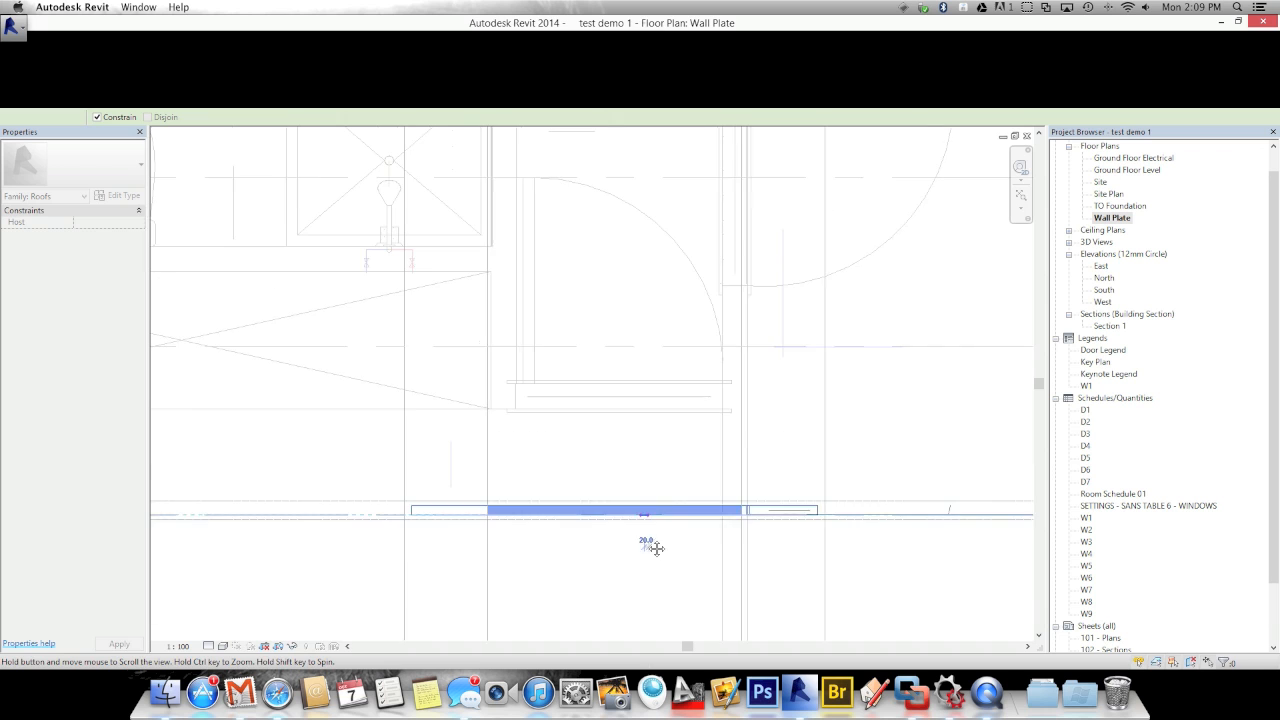
click(655, 371)
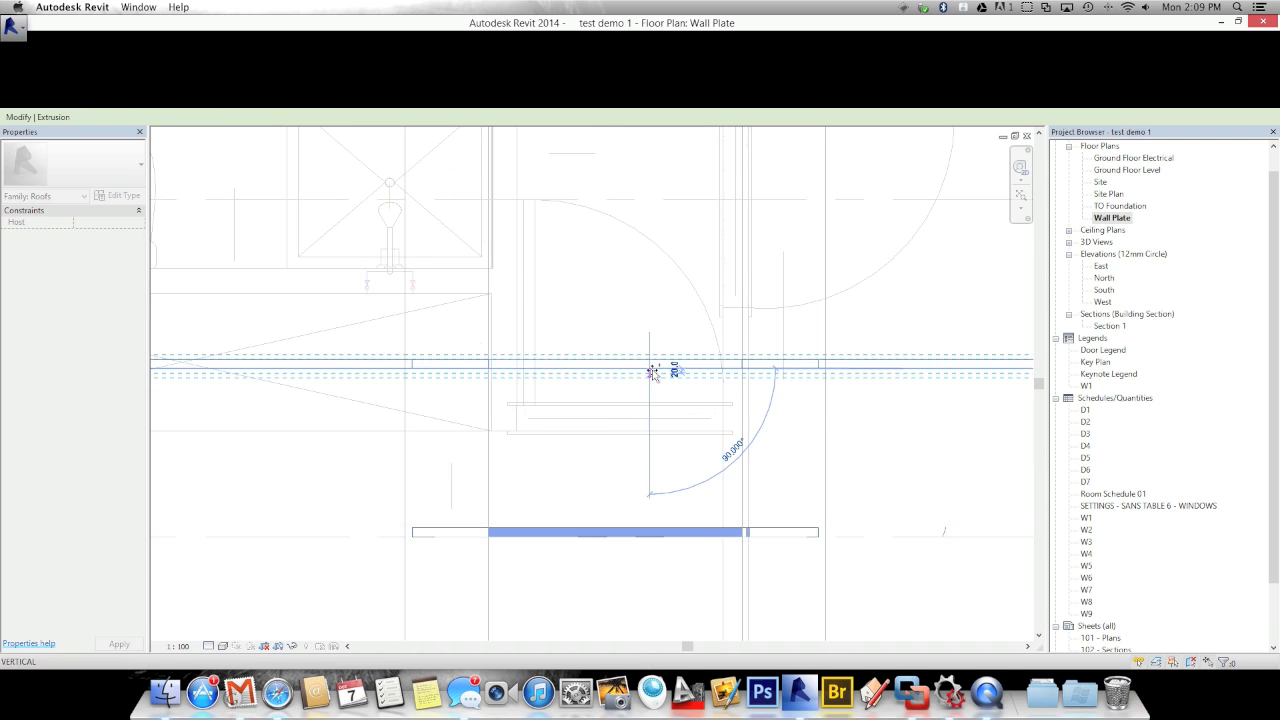
click(650, 201)
- Continue the multiple copy, placing trusses on the consecutive spacing lines beside the shower and washbasin in the Wall Plate plan
middle_drag(651, 229, 670, 600)
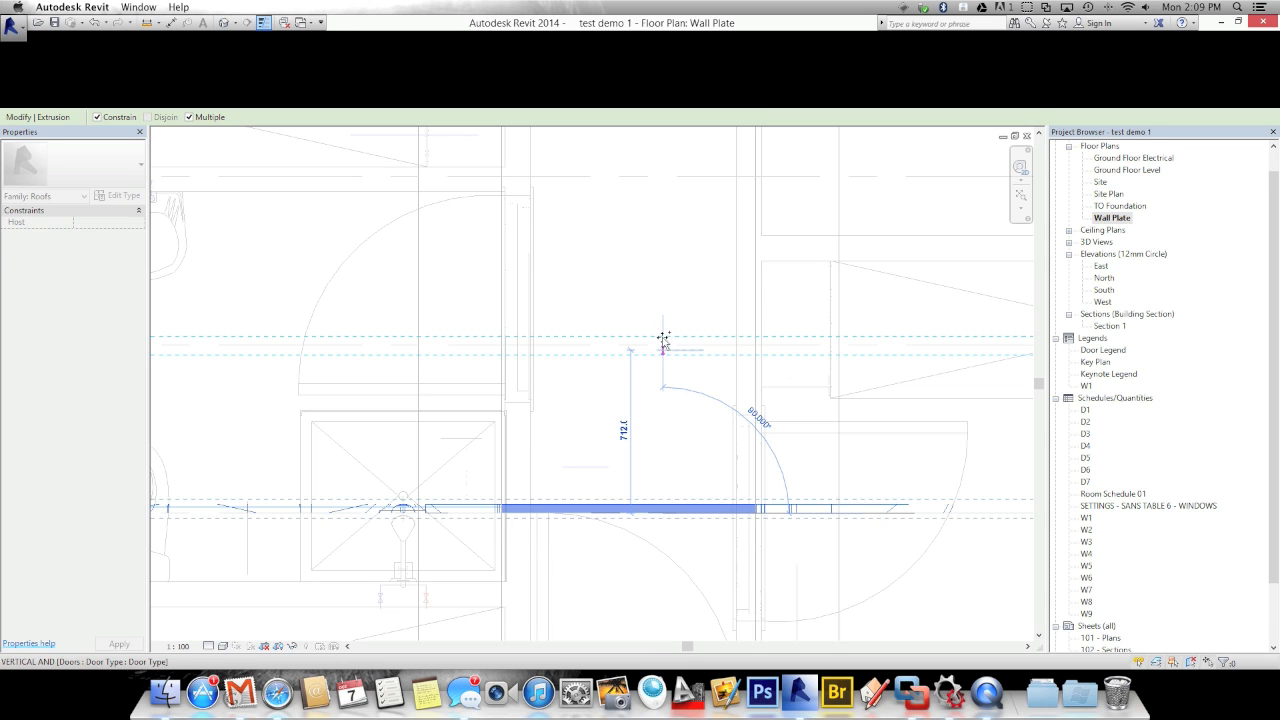
scroll(664, 335, up, 3)
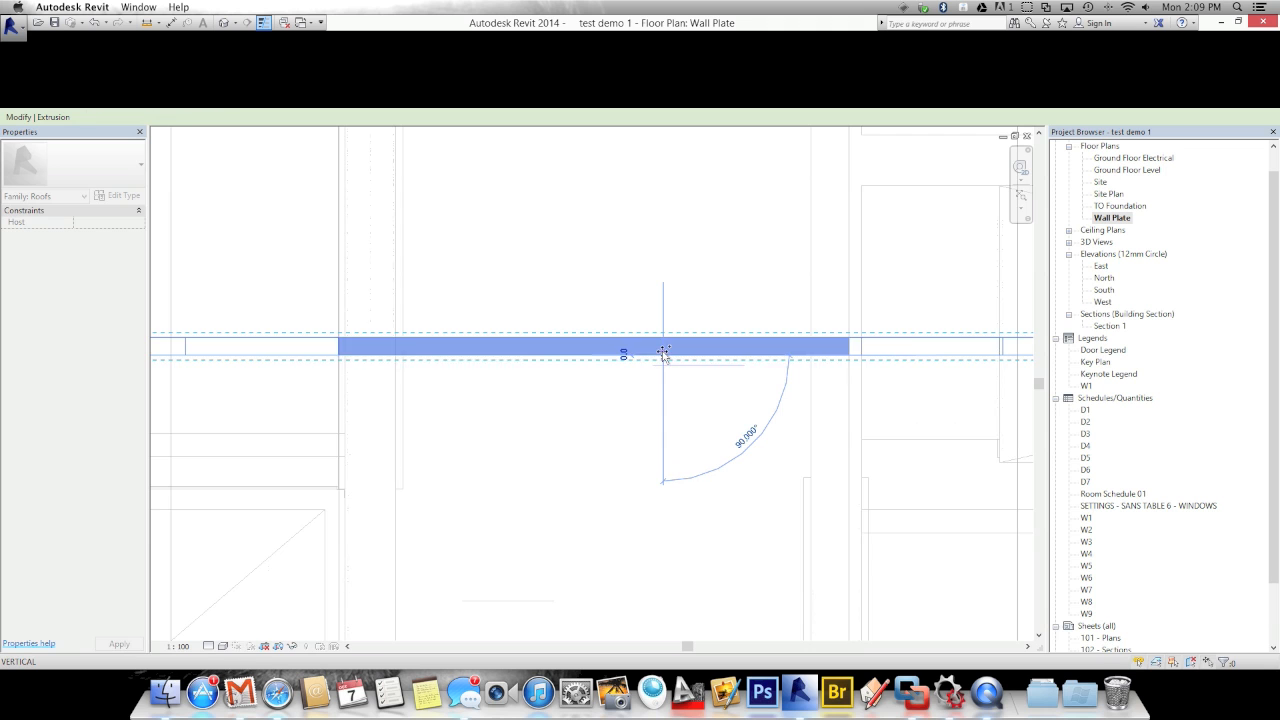
scroll(664, 353, down, 3)
middle_drag(665, 281, 676, 418)
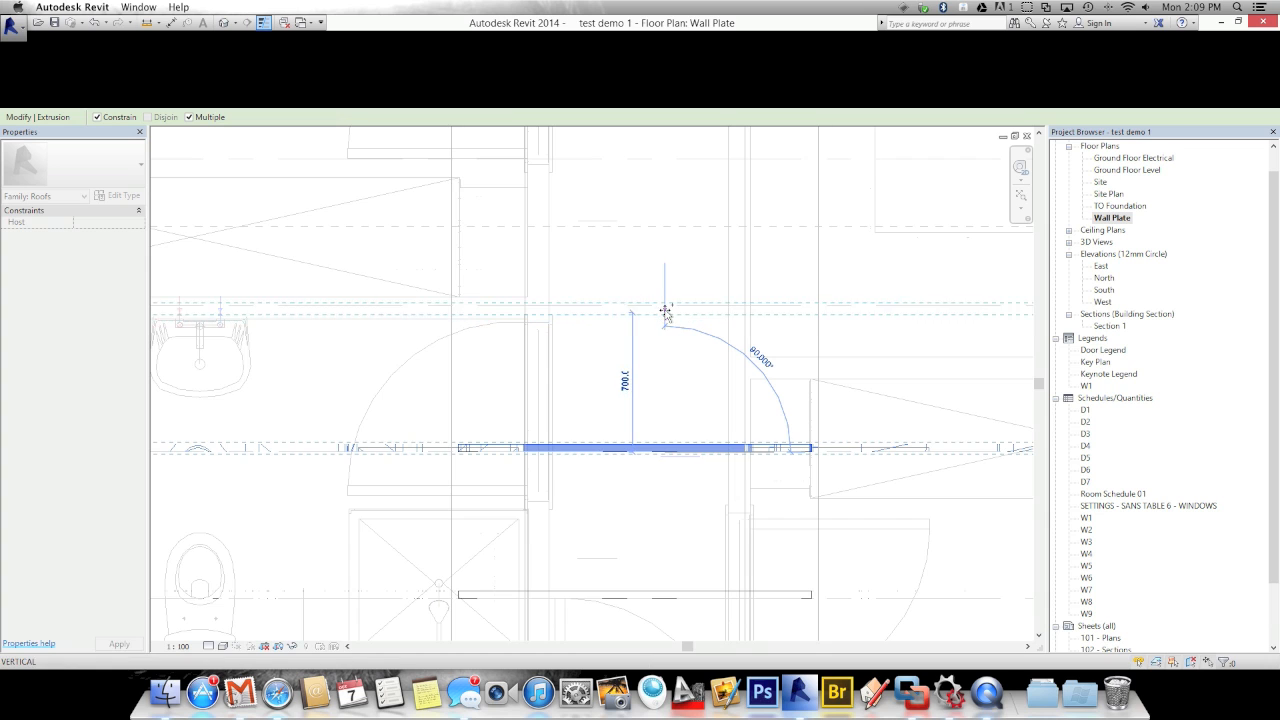
click(665, 306)
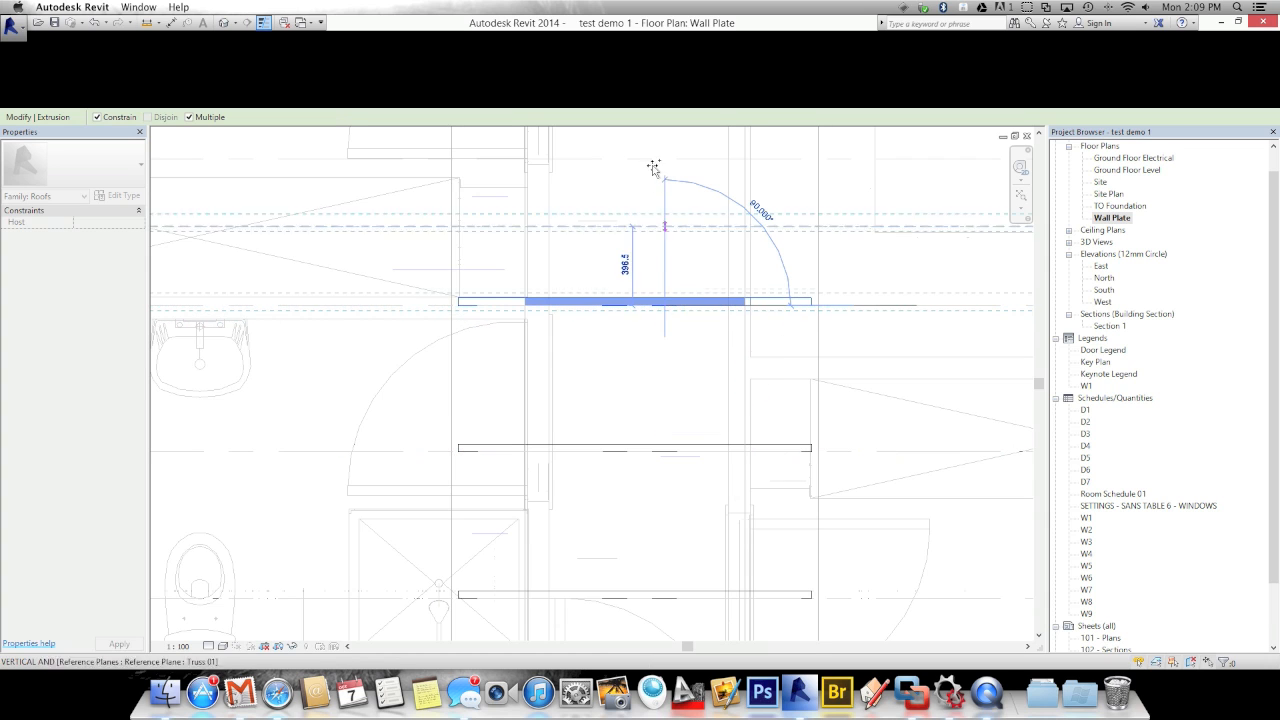
click(661, 162)
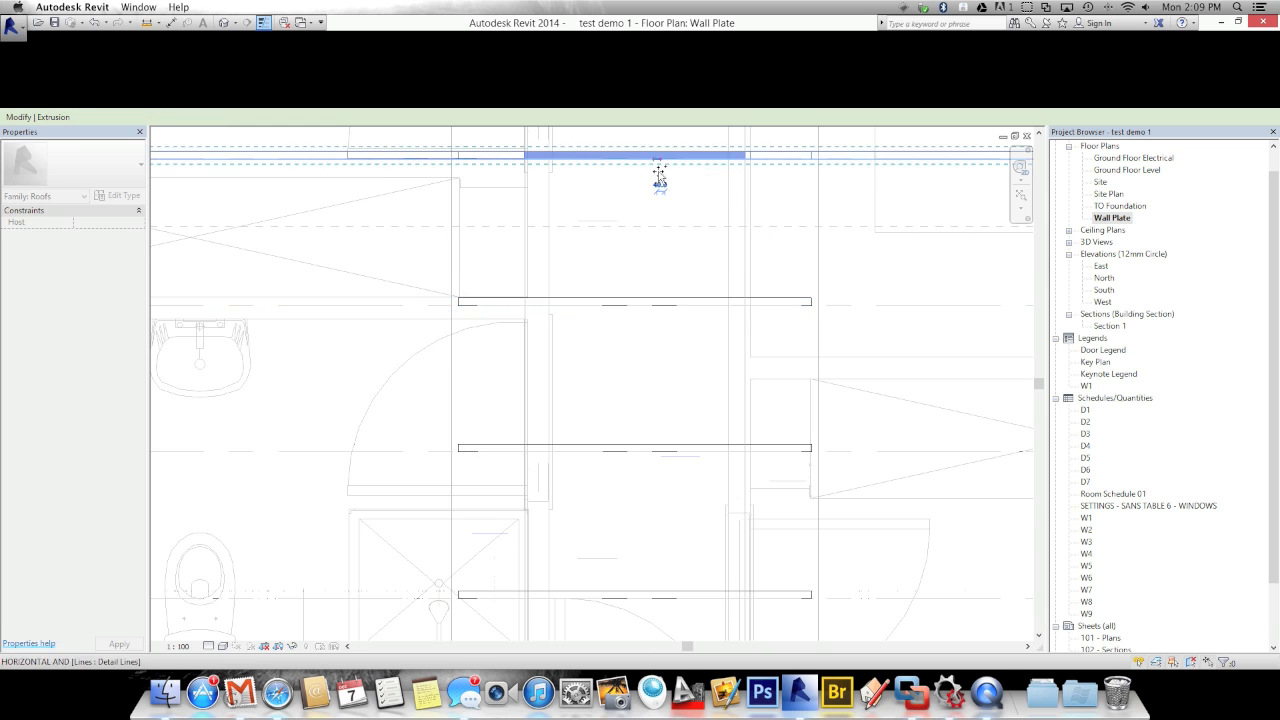
- Place truss copies on the next four spacing lines, continuing up the plan past the upper bedroom door
middle_drag(663, 303, 669, 554)
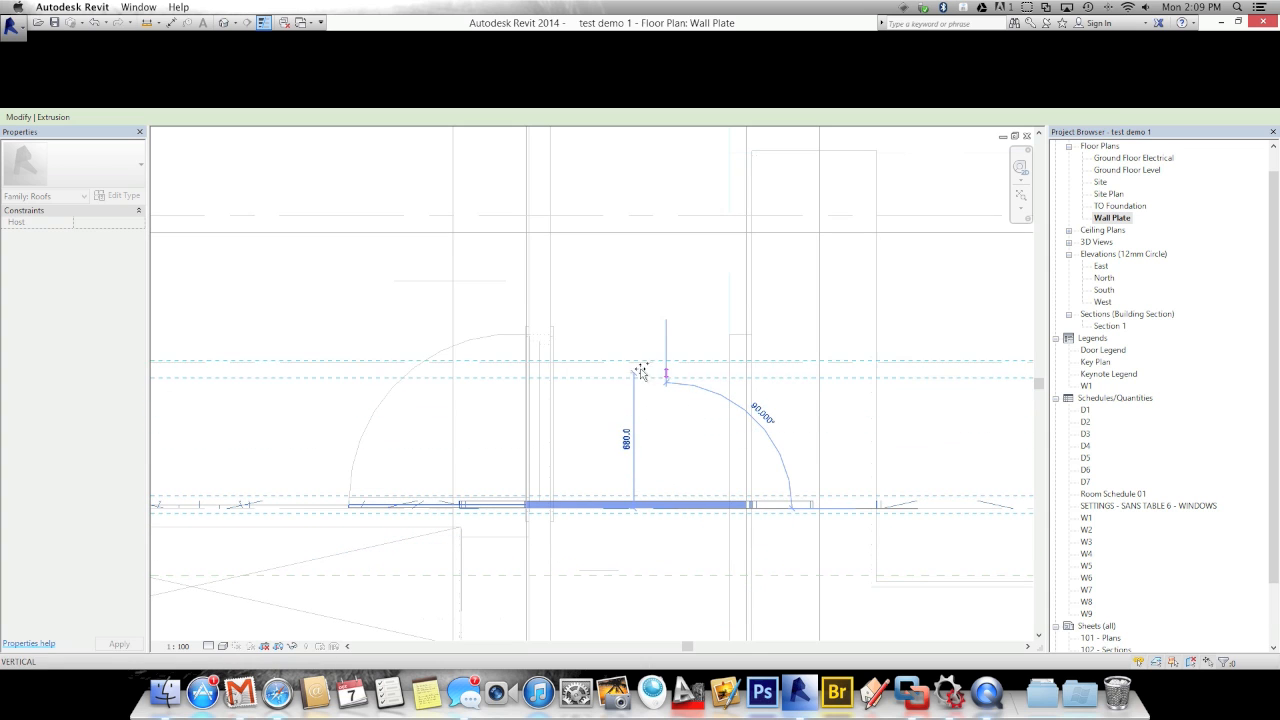
click(665, 365)
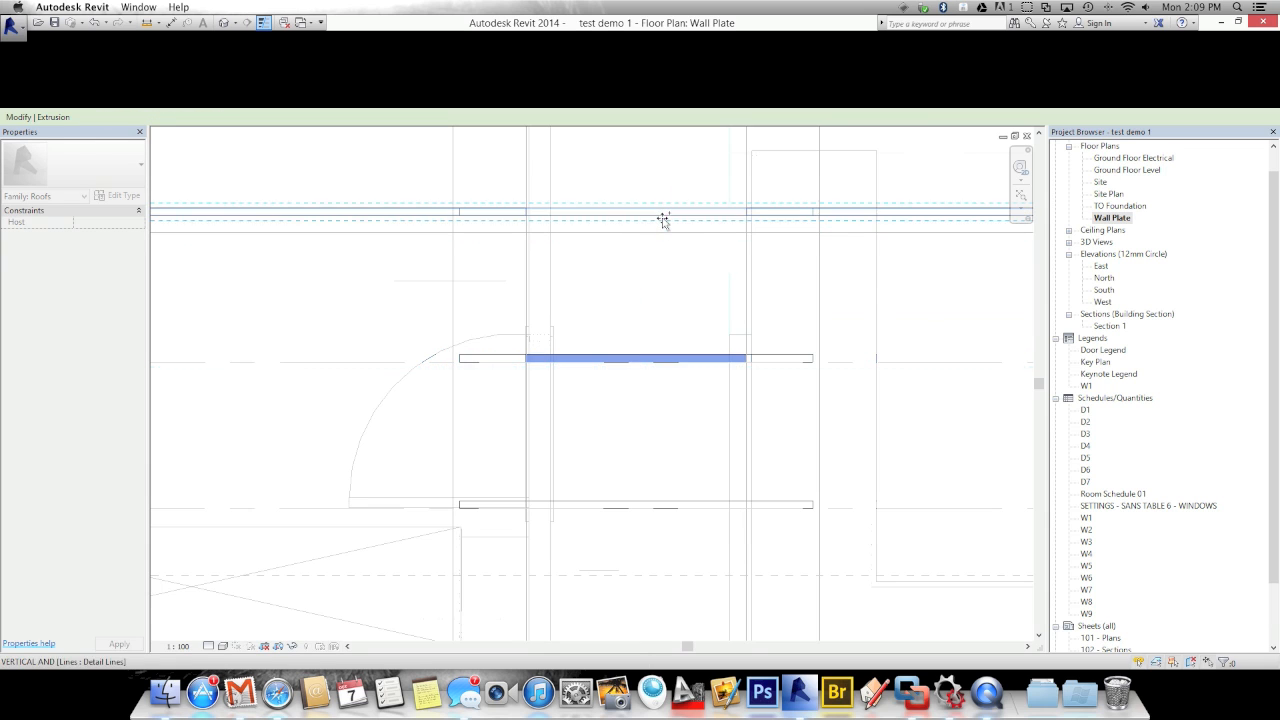
click(663, 213)
middle_drag(672, 370, 669, 520)
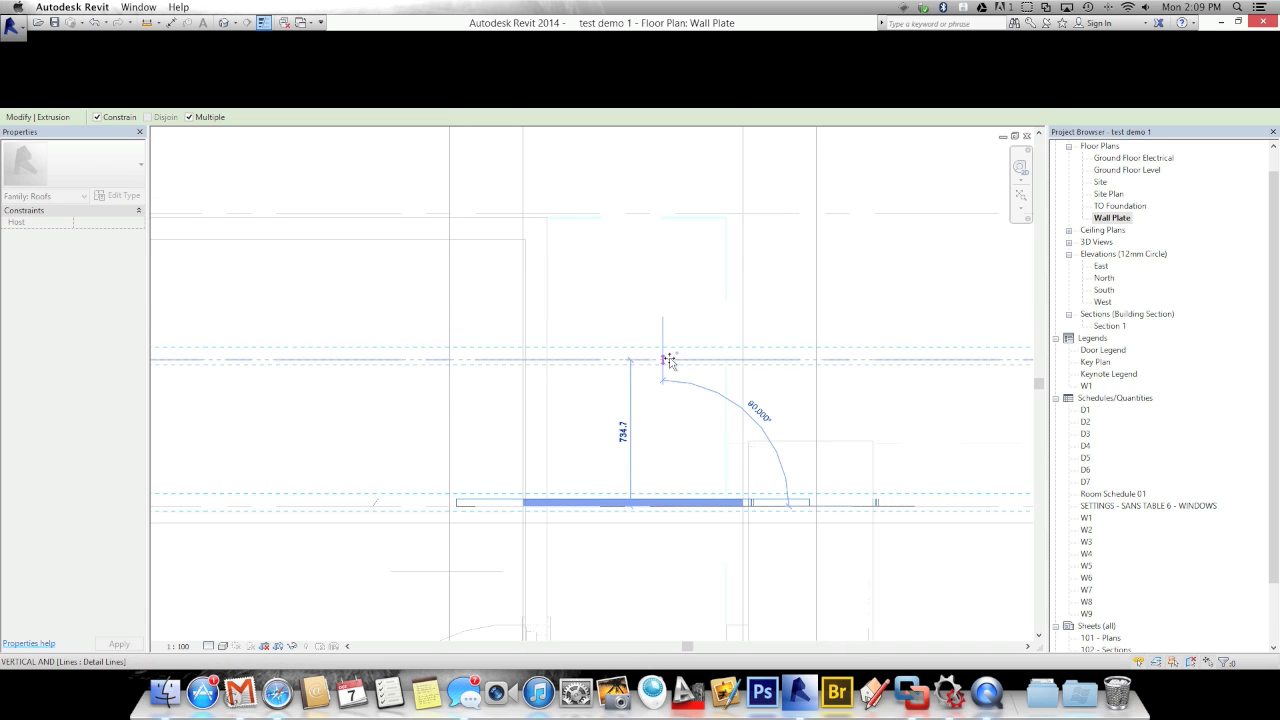
click(667, 360)
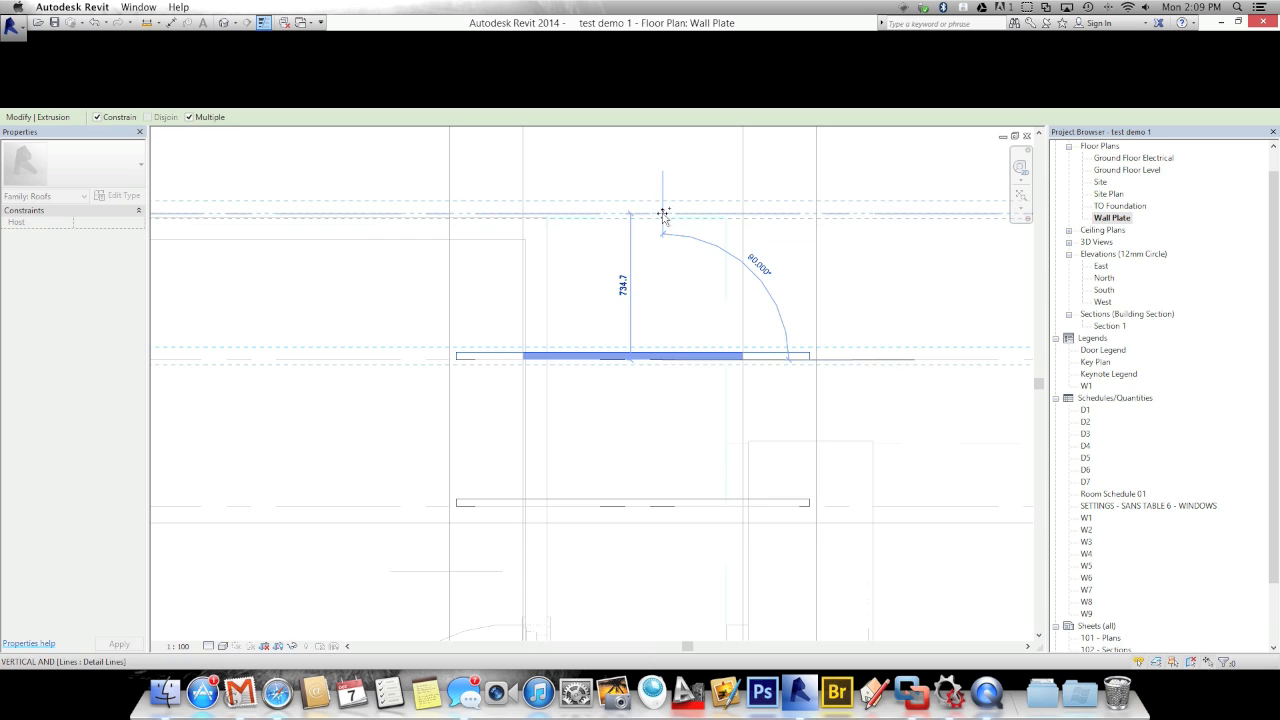
click(663, 214)
- Add four truss copies on the spacing lines crossing the open area above the door
middle_drag(671, 357, 676, 505)
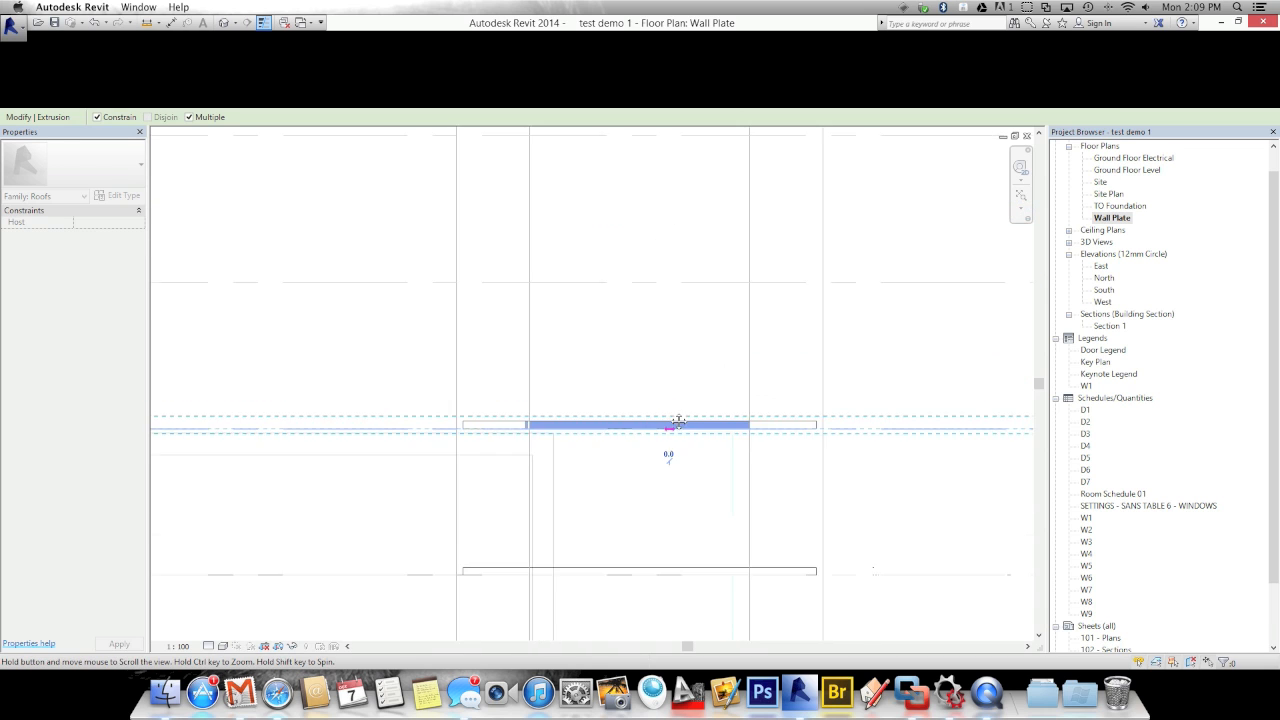
click(669, 280)
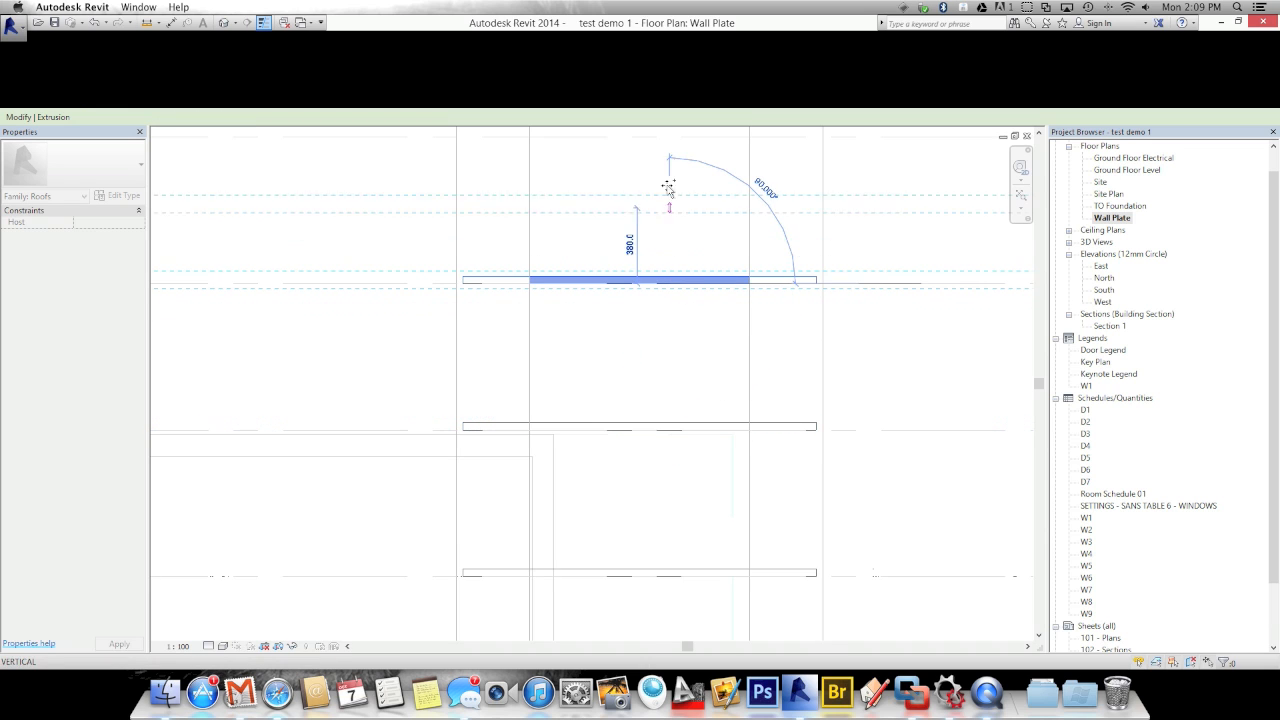
click(669, 137)
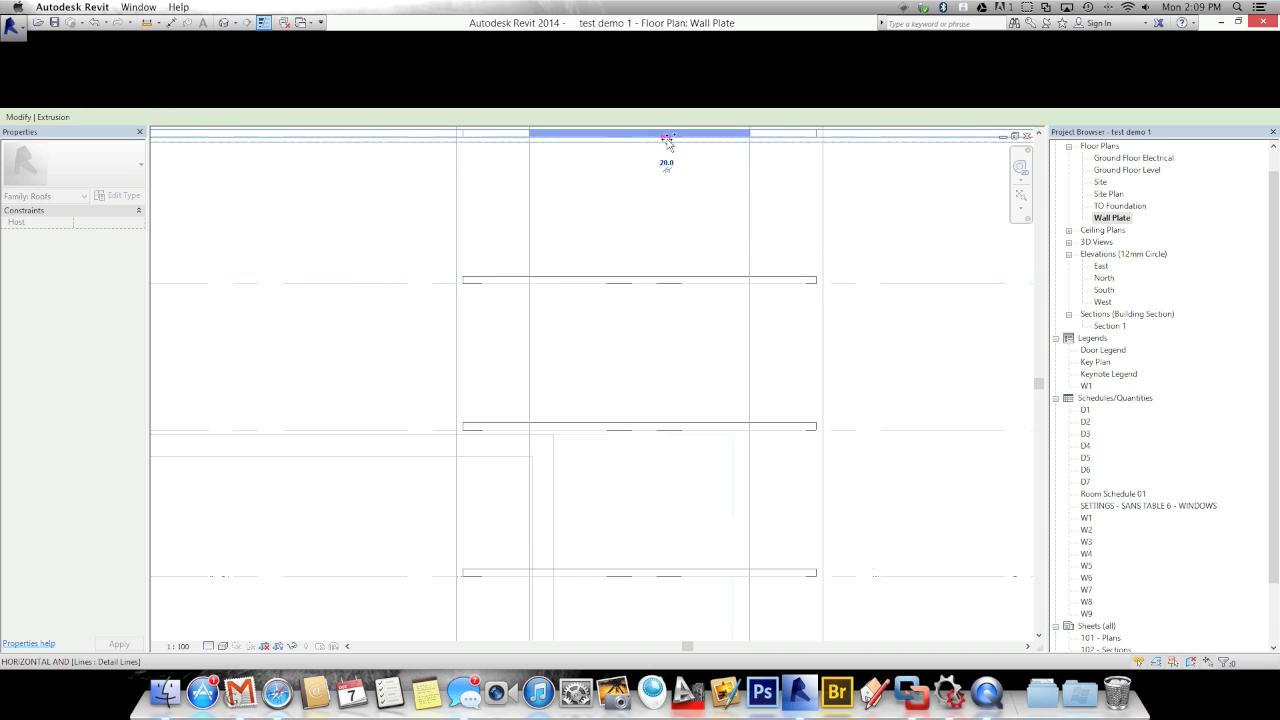
middle_drag(671, 228, 691, 570)
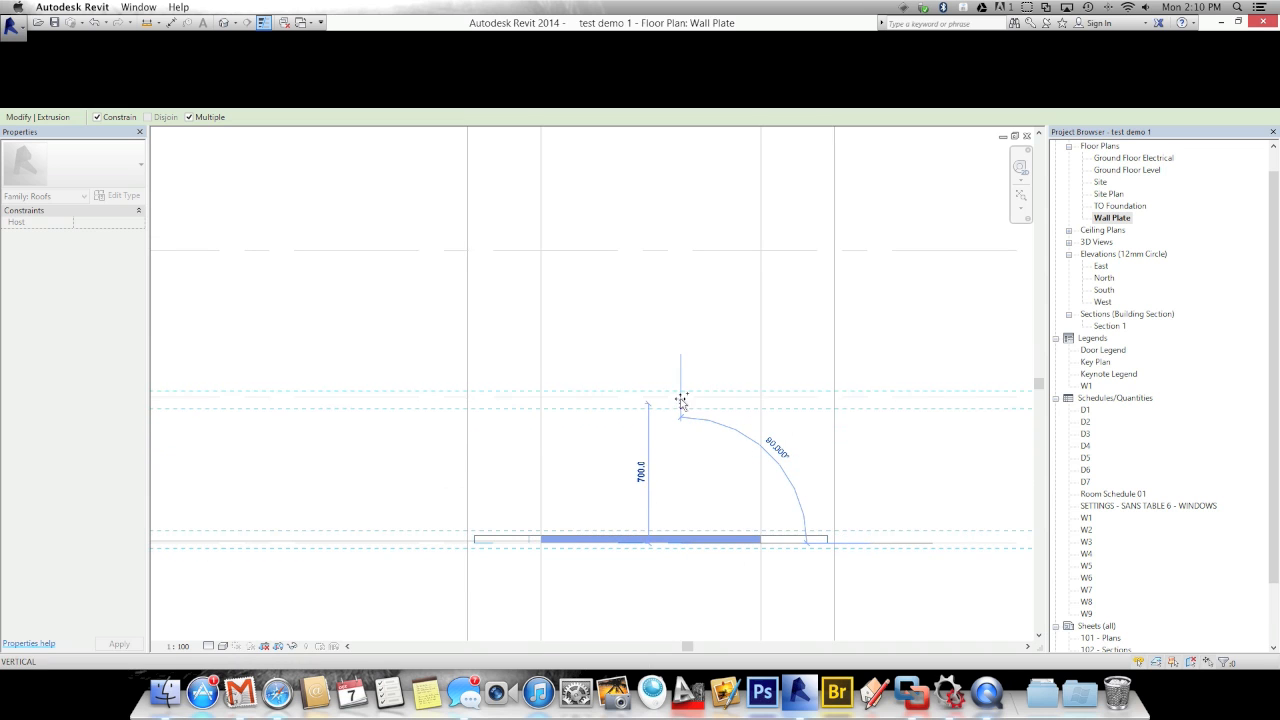
click(680, 405)
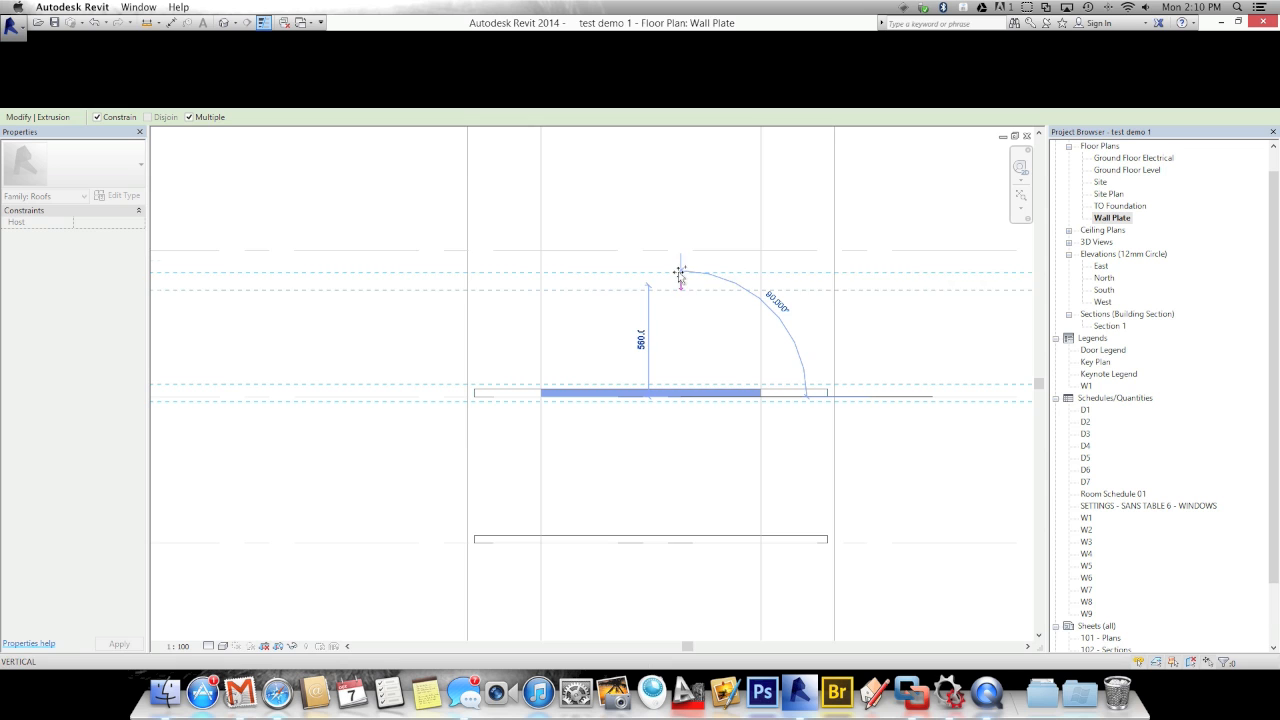
click(682, 253)
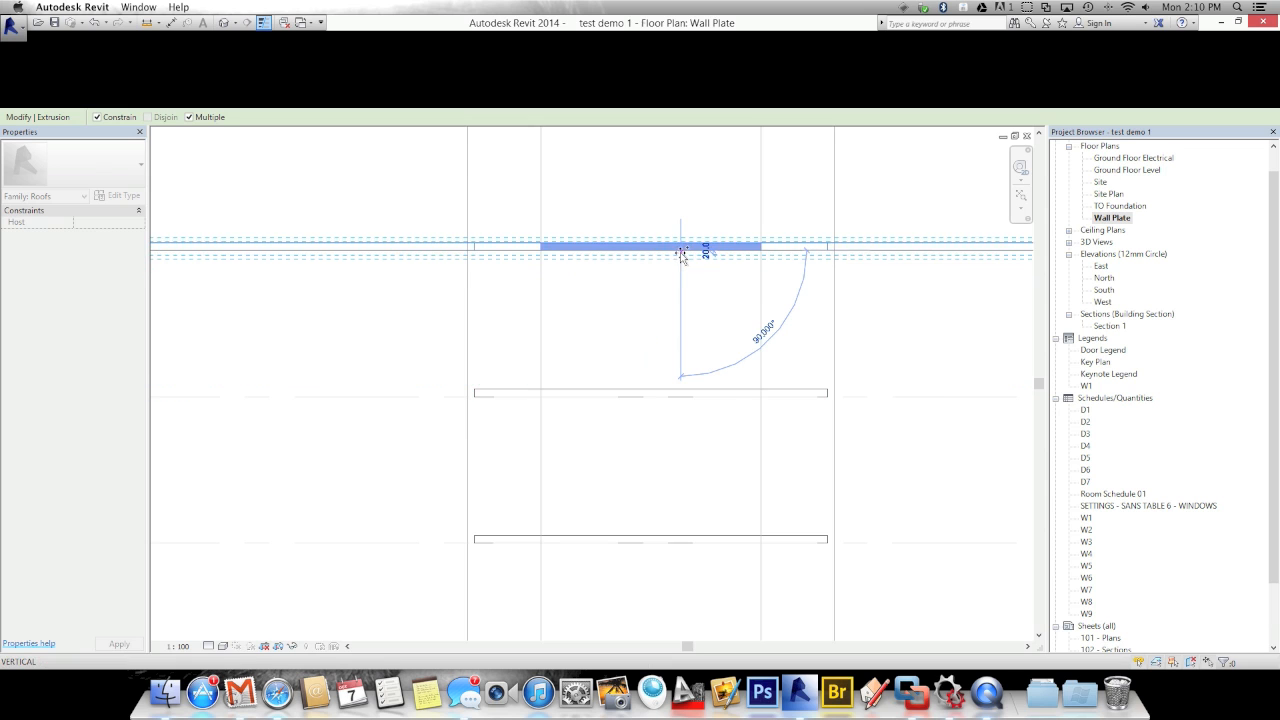
- Place the last two truss copies on the uppermost spacing lines below the building's upper wall, and end the Copy command
middle_drag(693, 377, 694, 531)
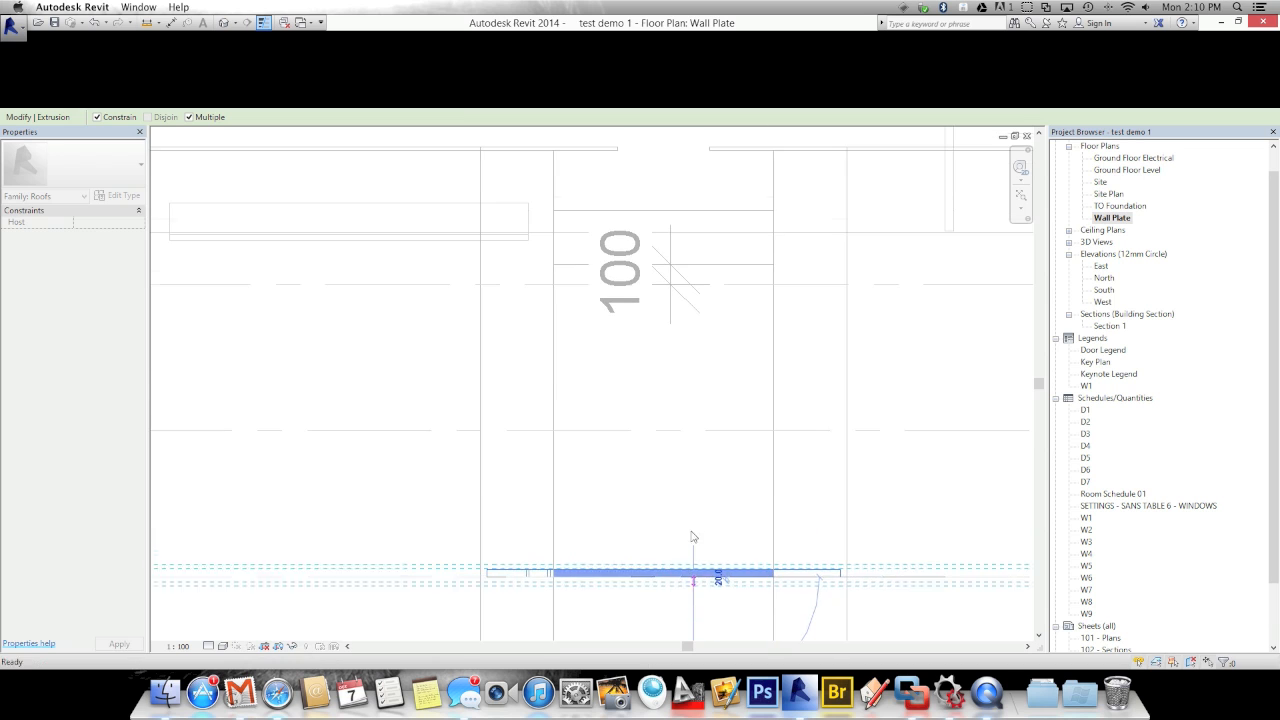
click(693, 436)
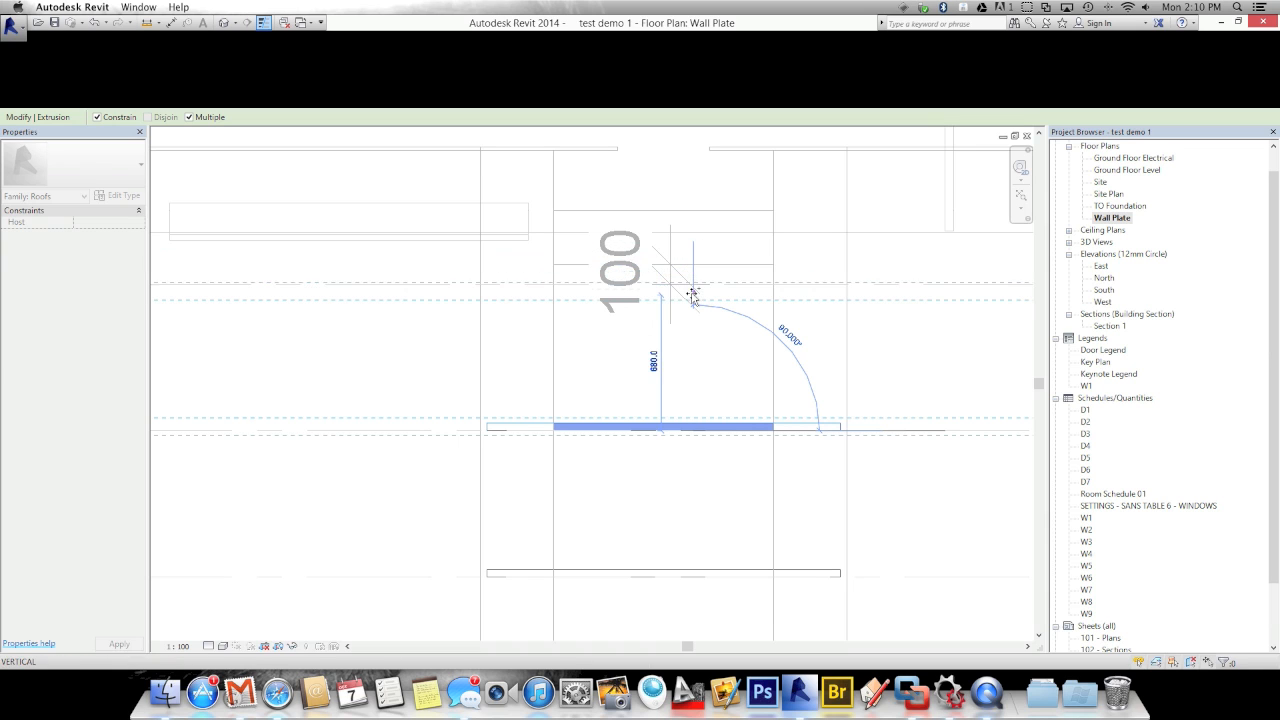
scroll(693, 288, up, 4)
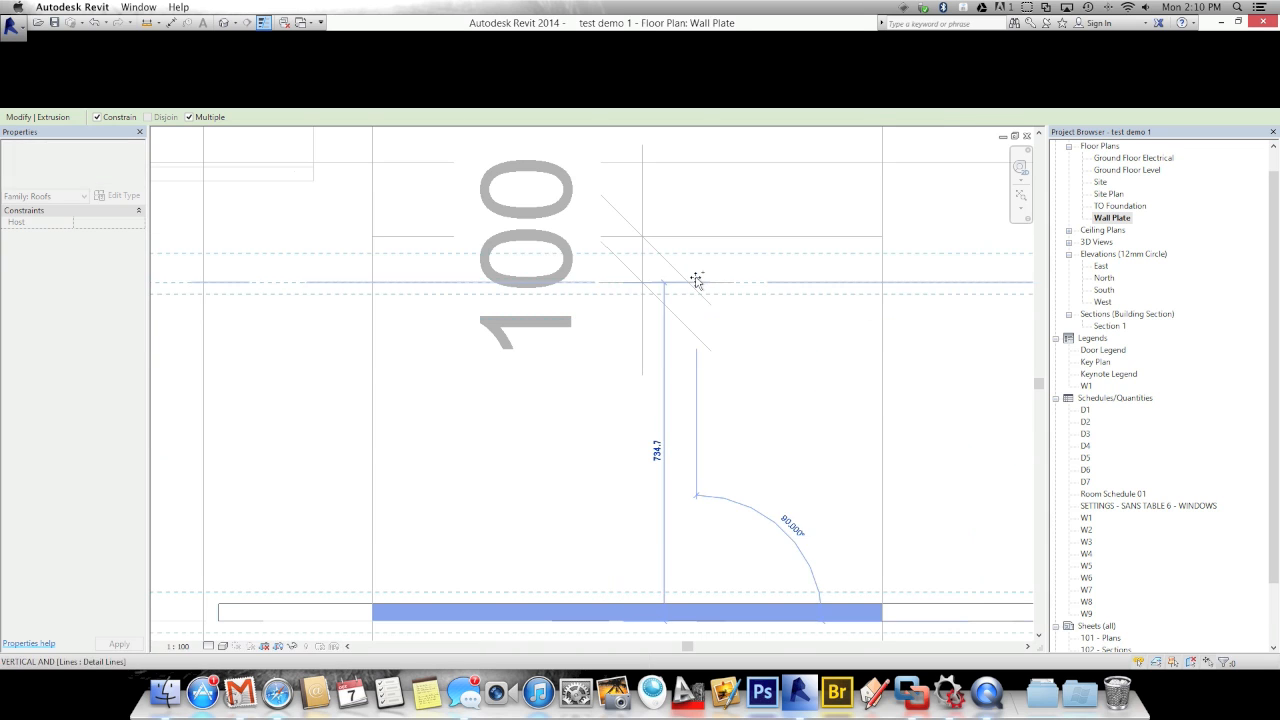
click(697, 282)
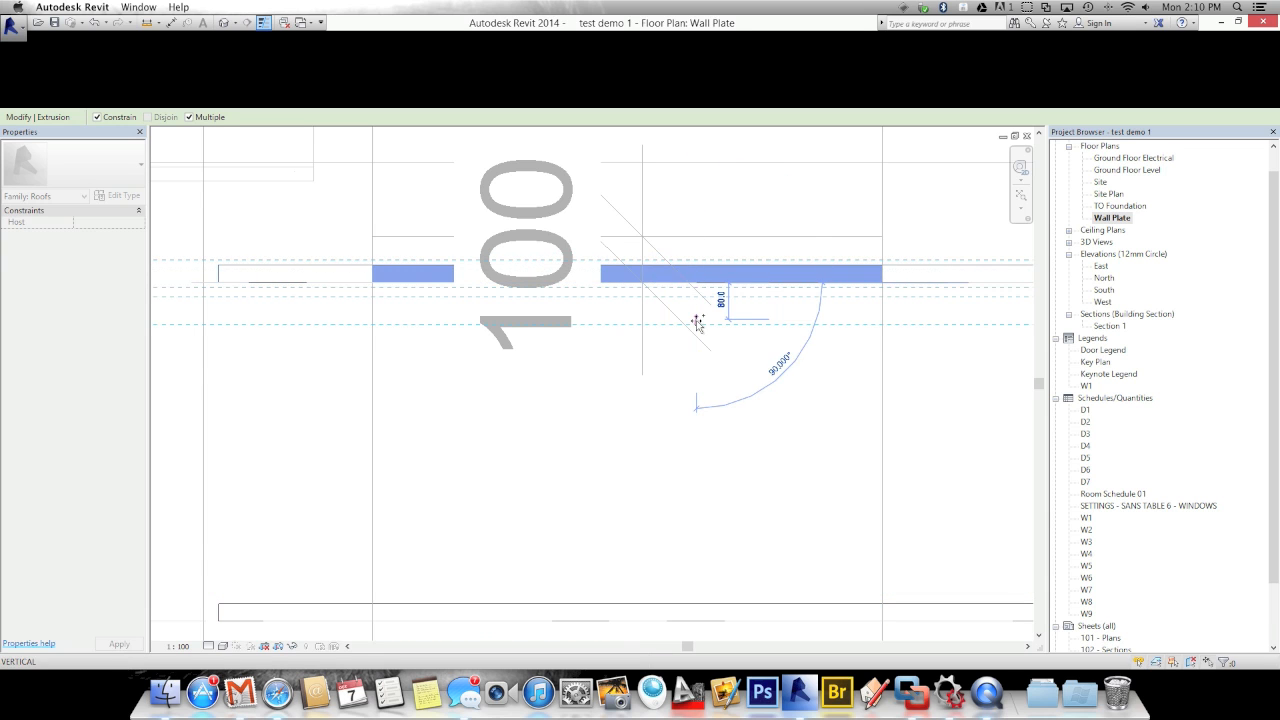
scroll(697, 321, down, 5)
scroll(697, 320, down, 3)
scroll(697, 321, down, 5)
key(Escape)
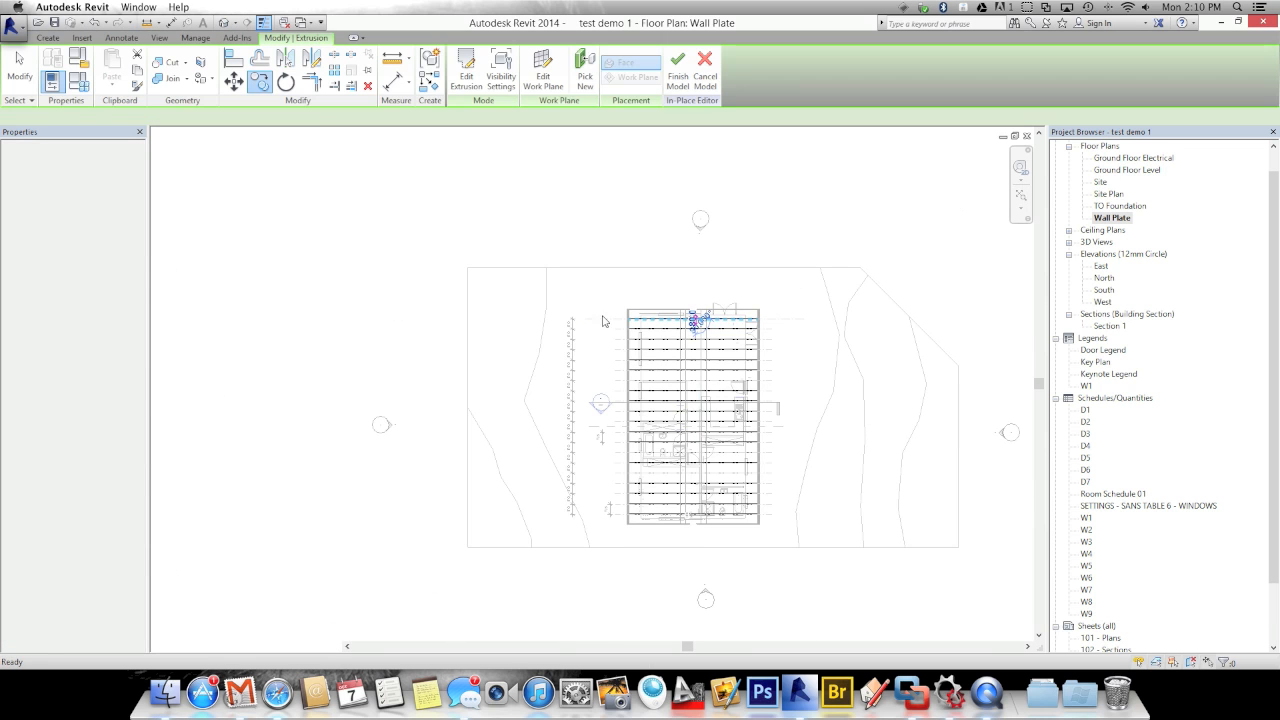
key(Escape)
- Select all the truss extrusions and move them together 19 mm down the plan
click(807, 561)
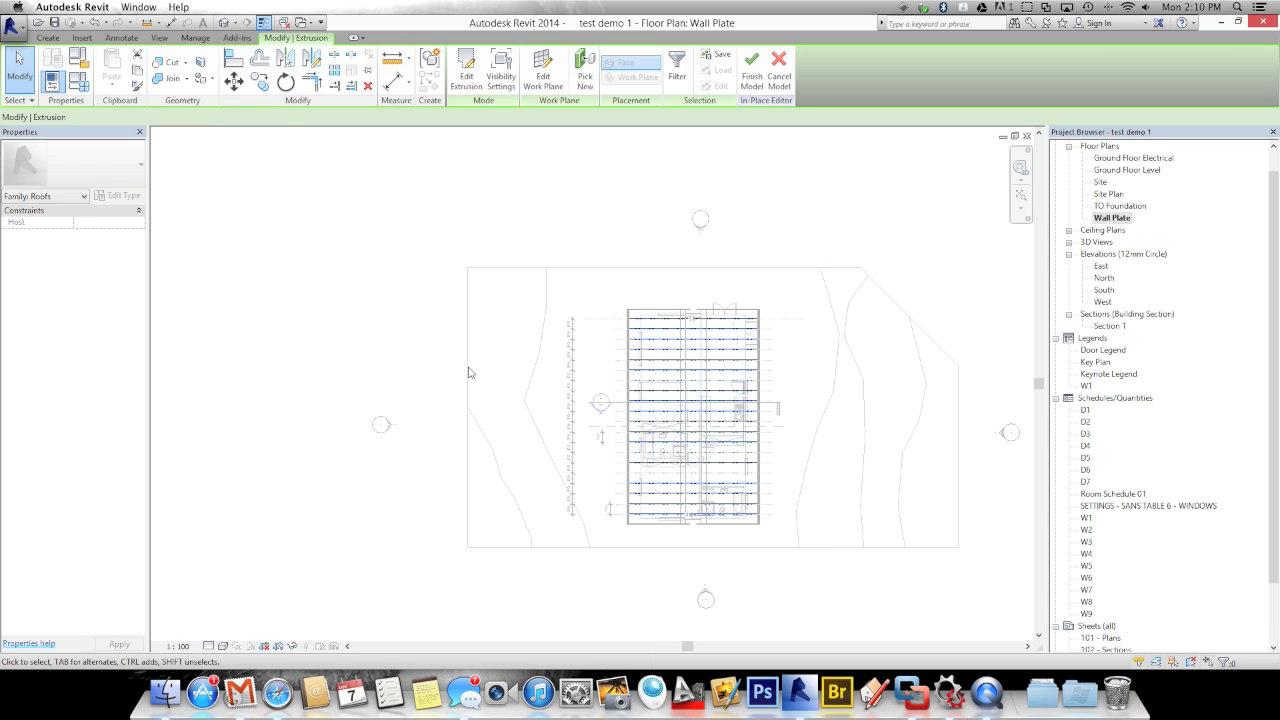
key(m)
key(v)
click(417, 329)
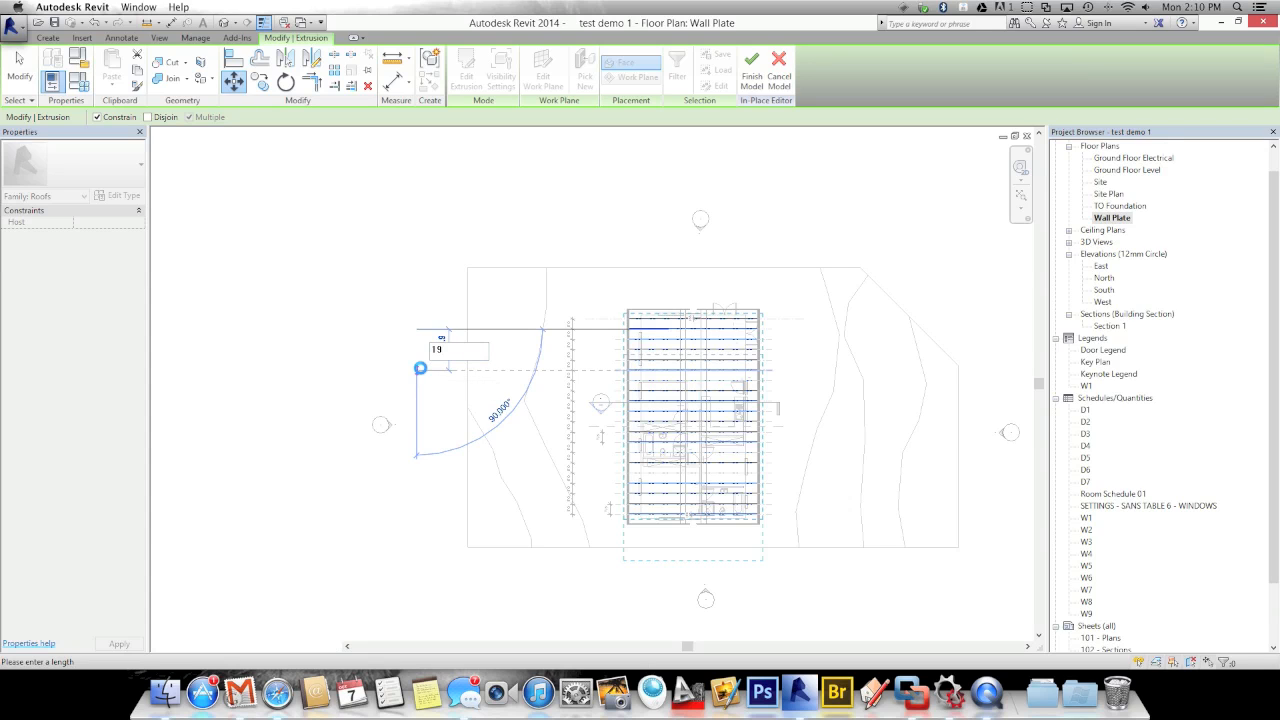
key(Return)
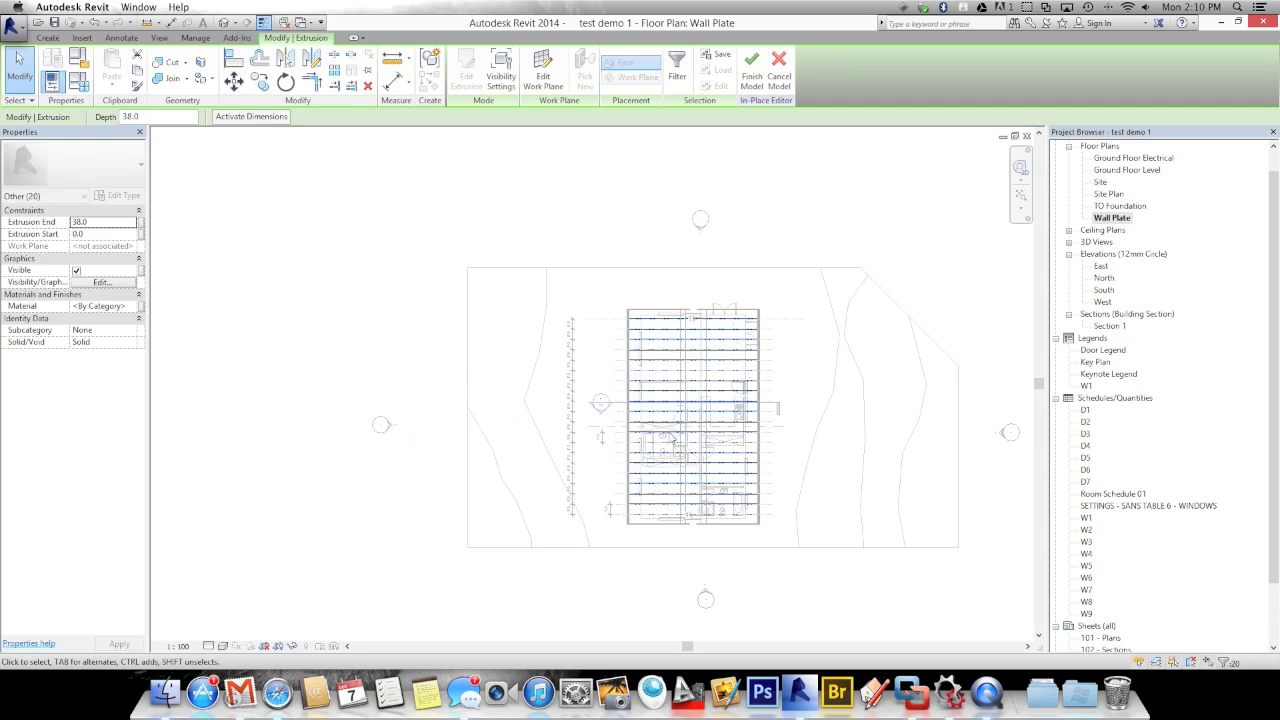
- Open the 3D view and finish the in-place truss model
scroll(668, 437, up, 2)
scroll(631, 425, up, 5)
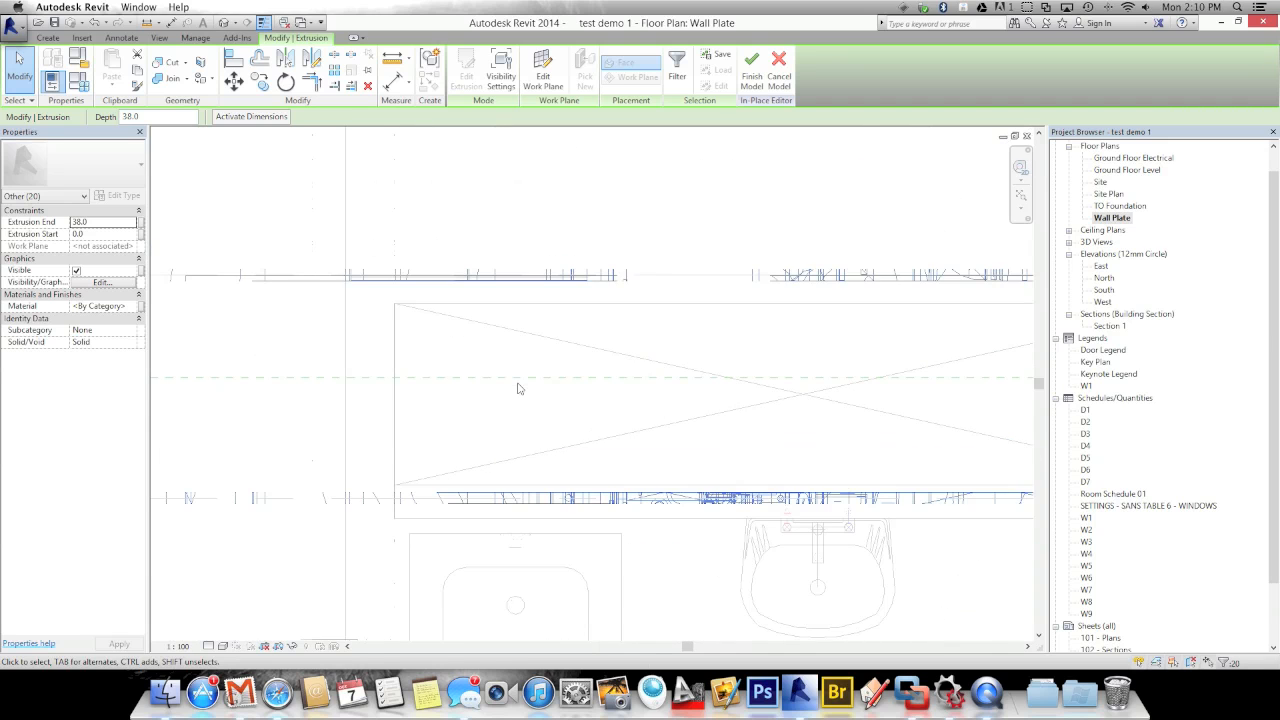
scroll(490, 525, up, 3)
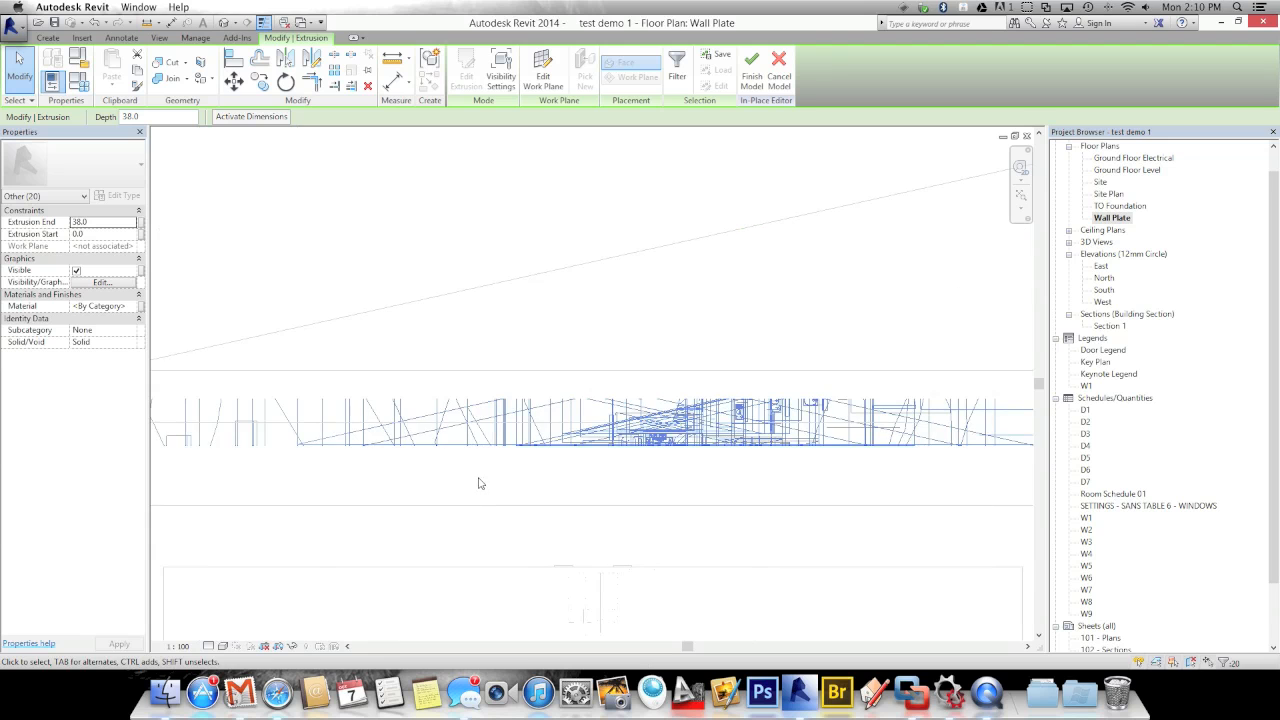
scroll(566, 415, up, 5)
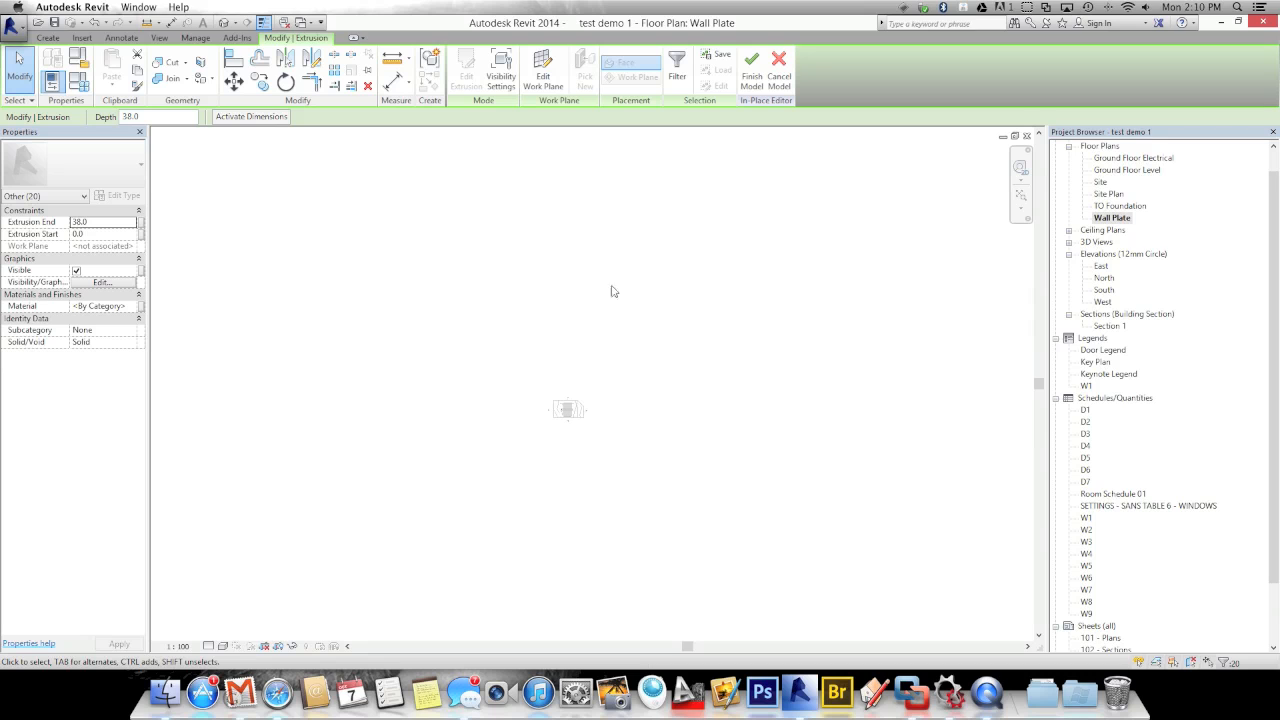
click(224, 22)
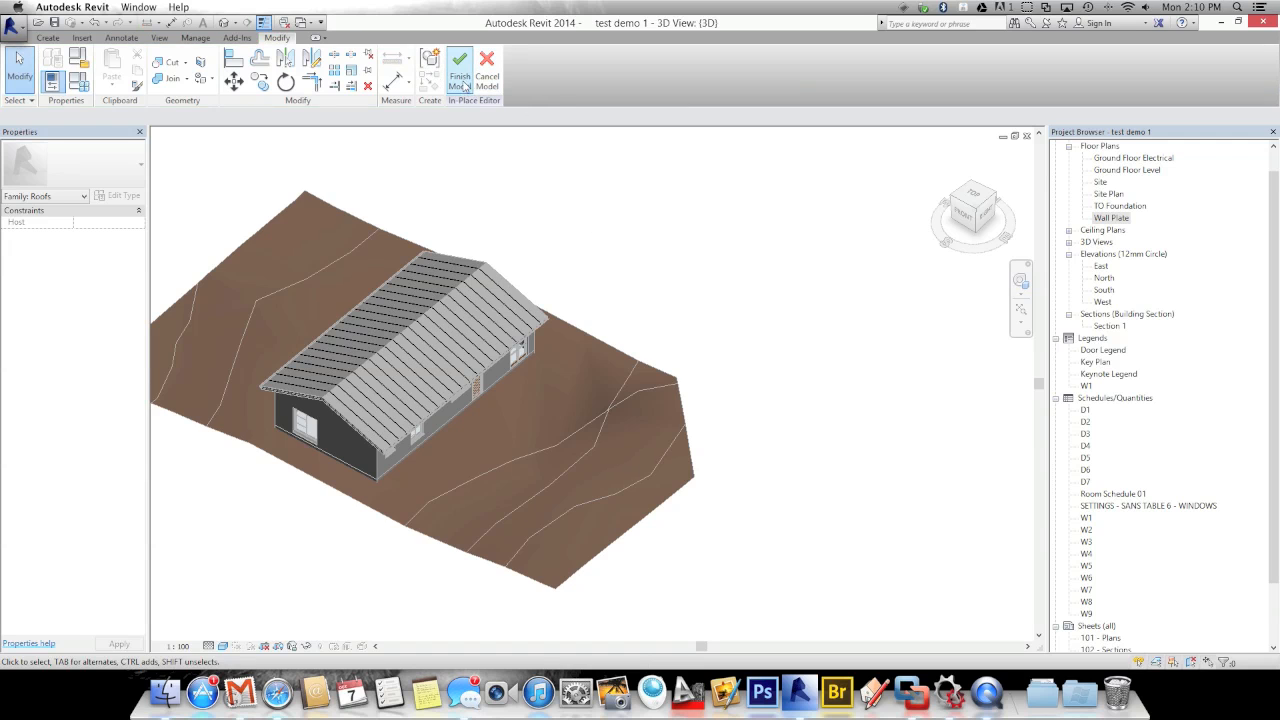
click(463, 80)
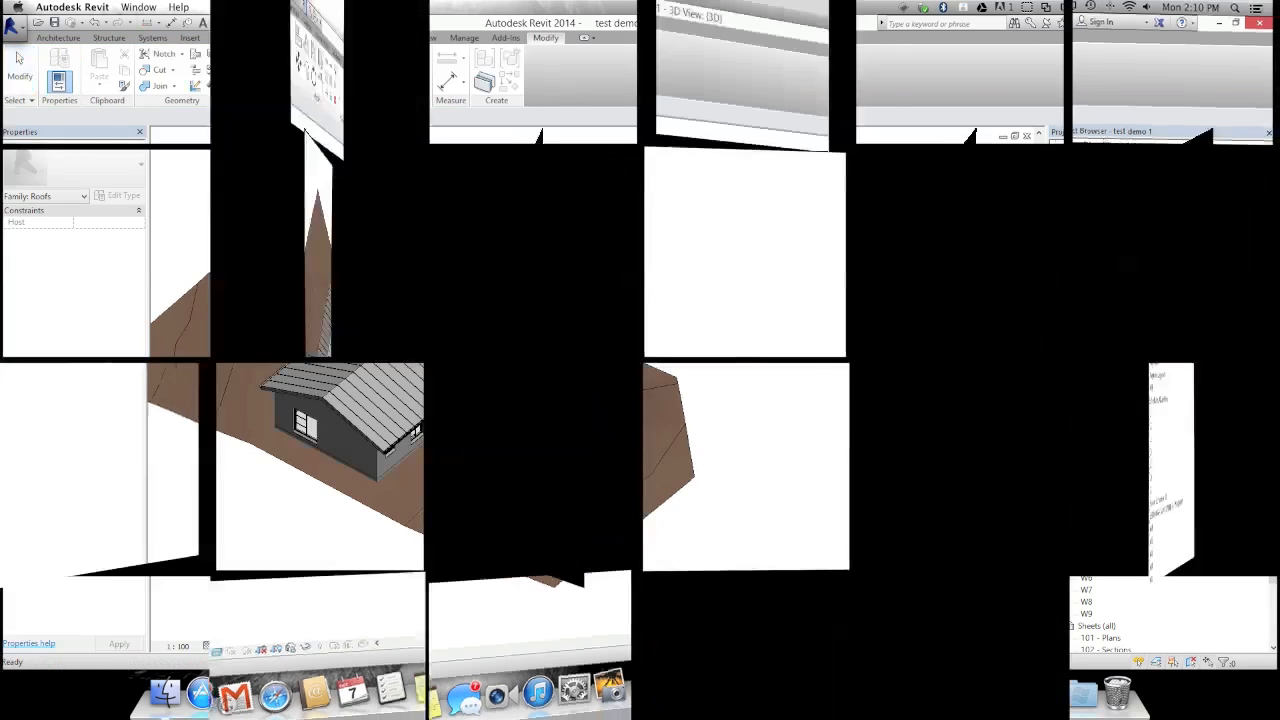